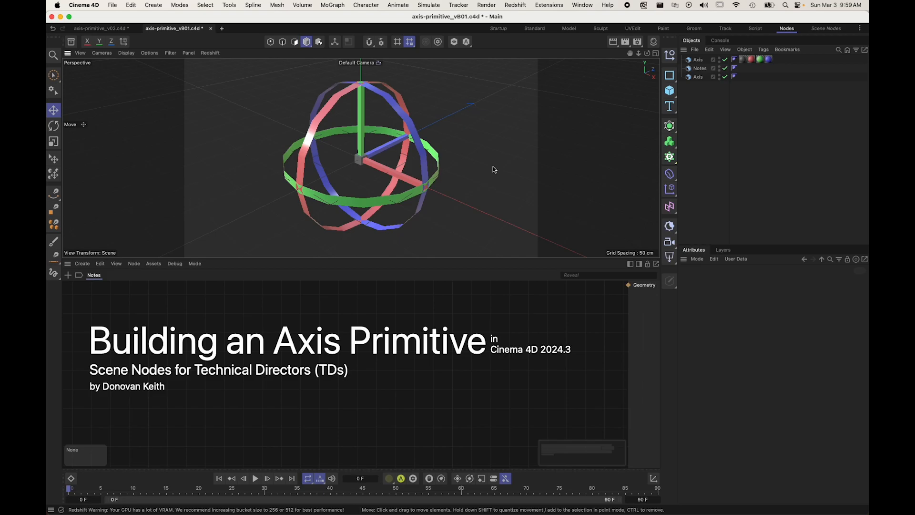
Step: Set the finished Axis generator's length to 124 cm and its radius to 2.3 cm
alt+drag(402, 168, 410, 151)
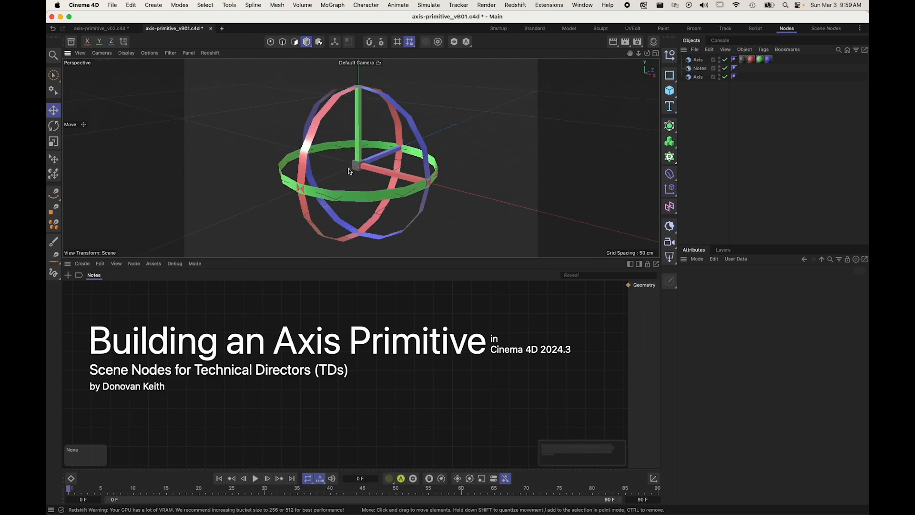
alt+drag(351, 168, 369, 163)
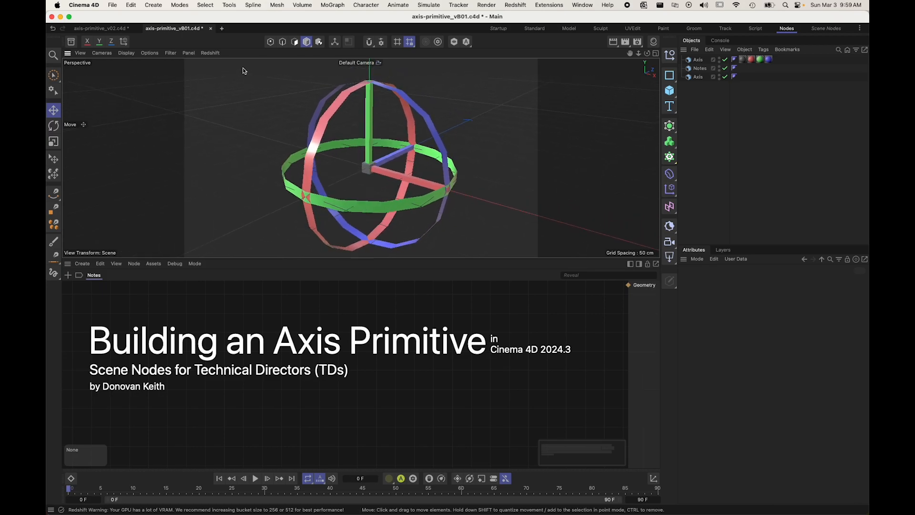
click(700, 61)
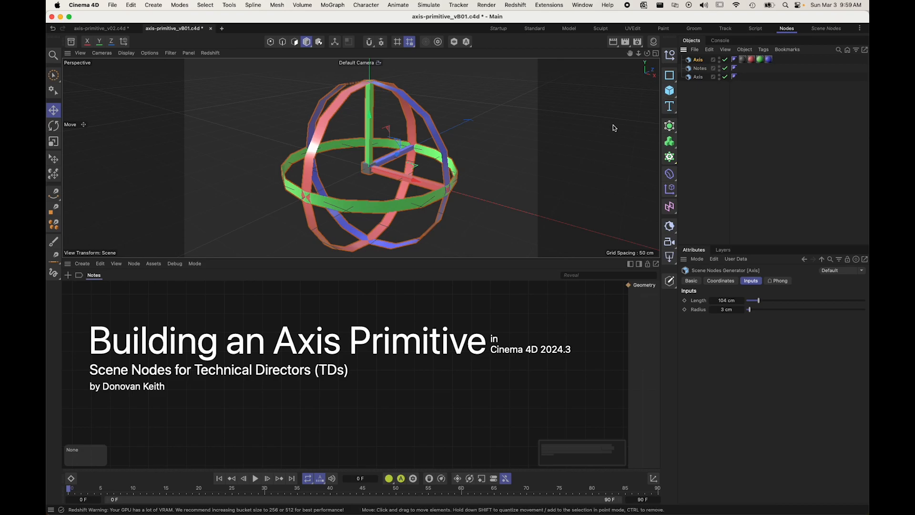
drag(759, 302, 723, 310)
text(118)
key(Return)
alt+drag(430, 174, 402, 172)
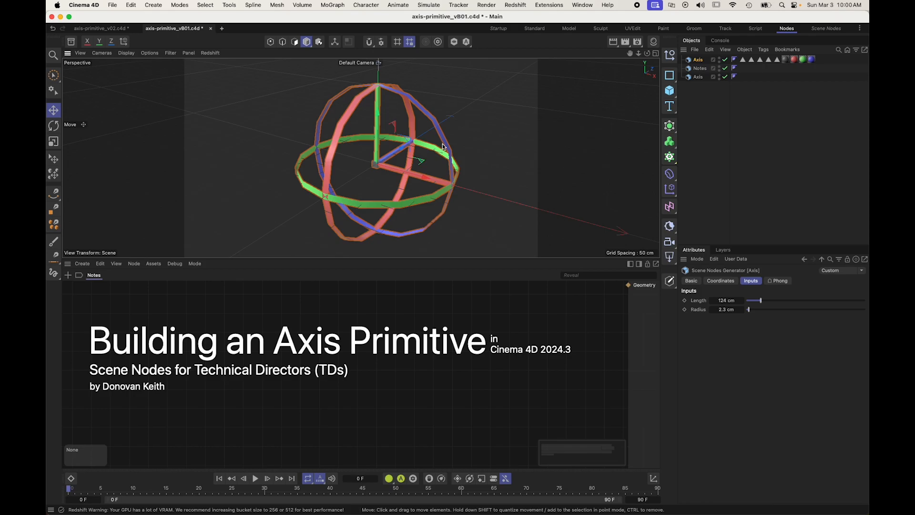
Step: Open the Axis generator with Edit Asset as Group and examine its node graph and the Base group
right_click(692, 63)
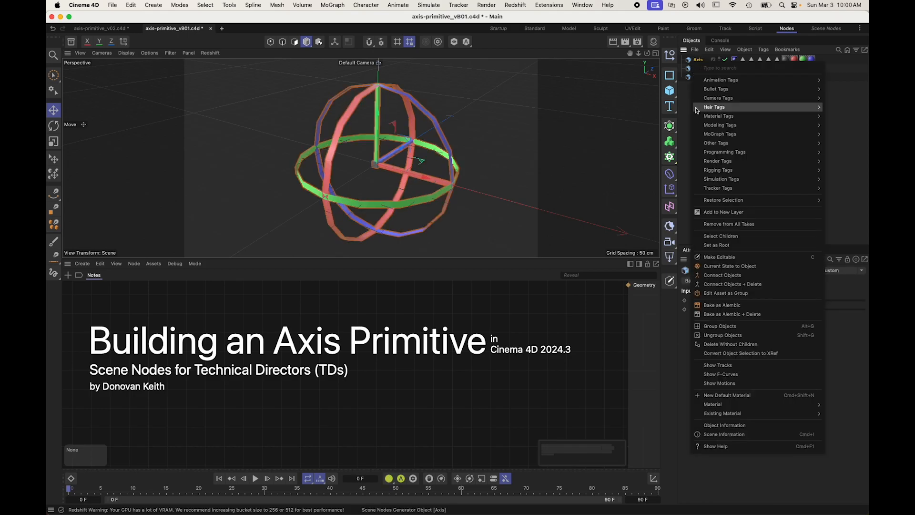
click(723, 293)
alt+middle_drag(566, 285, 567, 327)
alt+middle_drag(451, 360, 496, 239)
alt+middle_drag(533, 334, 494, 384)
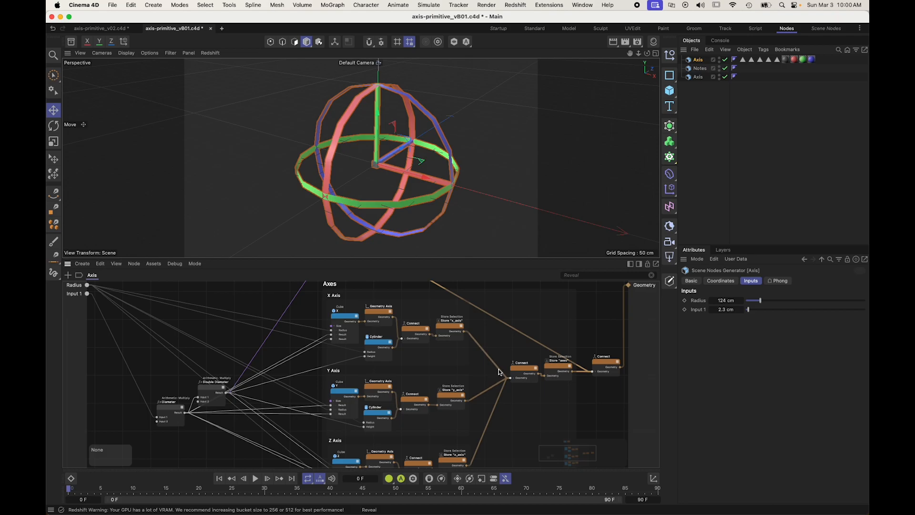
alt+middle_drag(216, 384, 175, 403)
scroll(370, 327, up, 4)
alt+middle_drag(372, 326, 345, 415)
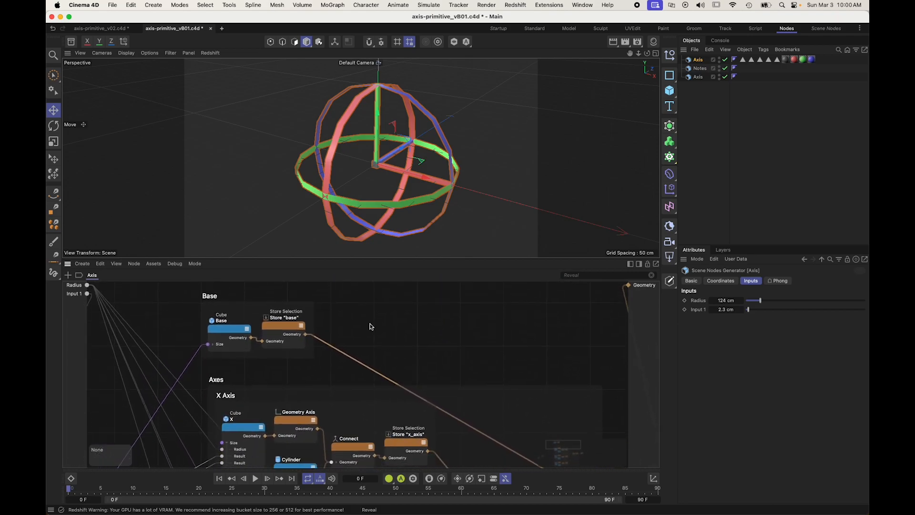
scroll(441, 146, up, 6)
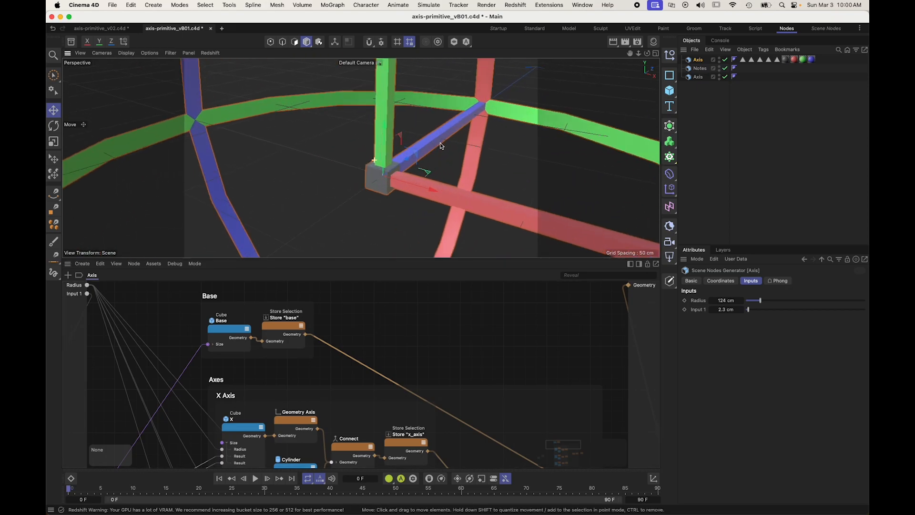
scroll(365, 186, down, 6)
Step: Preview the X Axis group's Cube, Geometry Axis, Cylinder and Store "x_axis" nodes one after another
alt+middle_drag(243, 429, 258, 351)
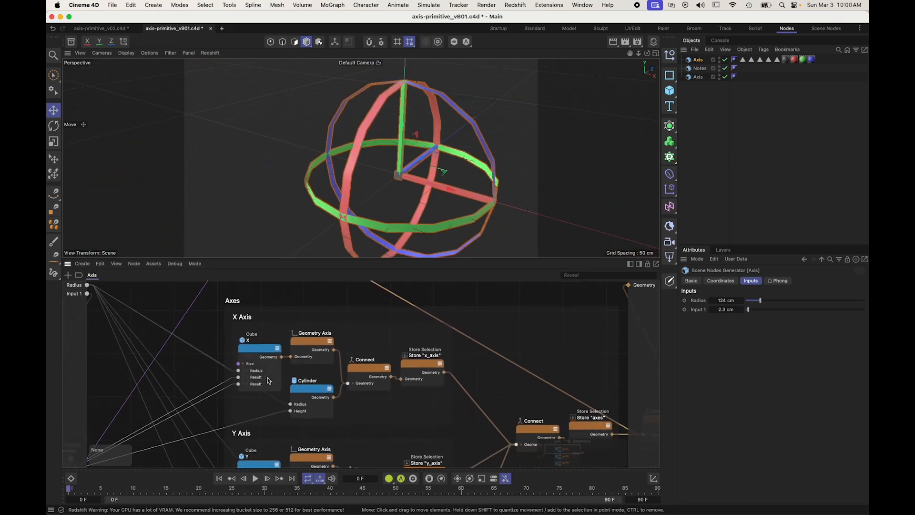
click(260, 351)
double_click(260, 351)
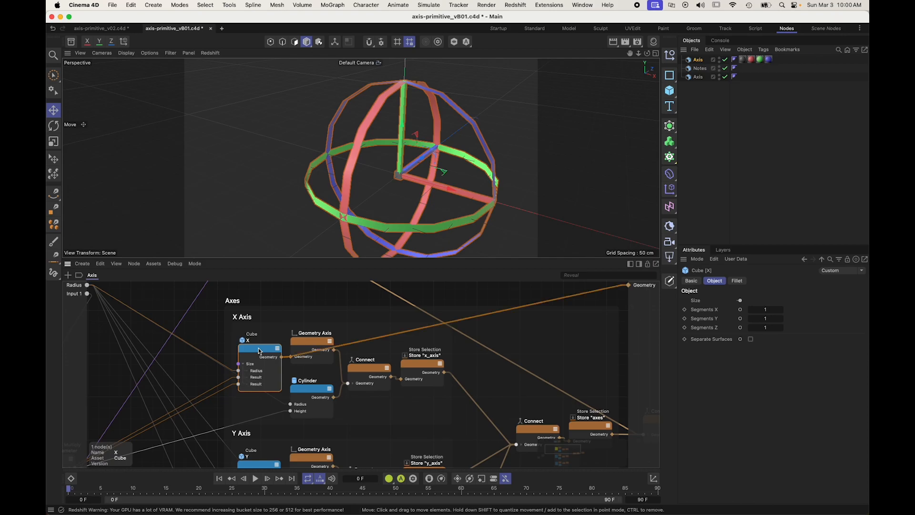
double_click(304, 340)
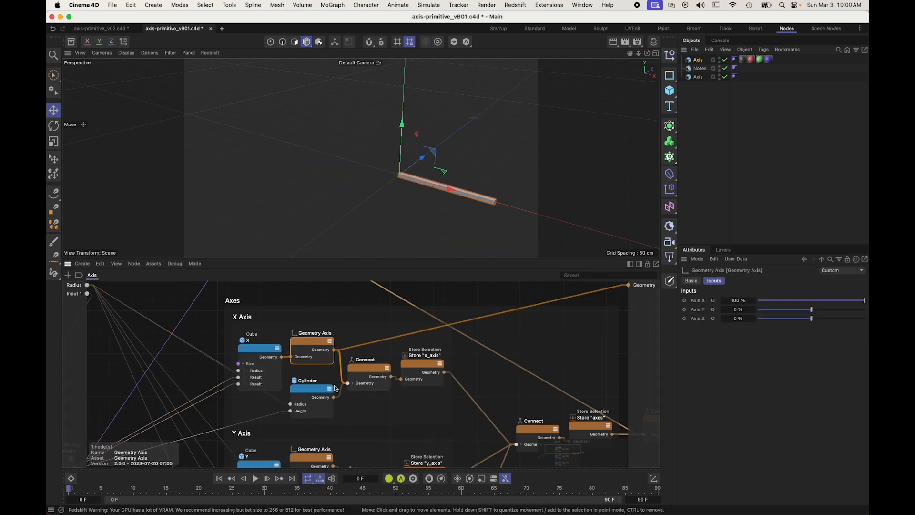
double_click(312, 395)
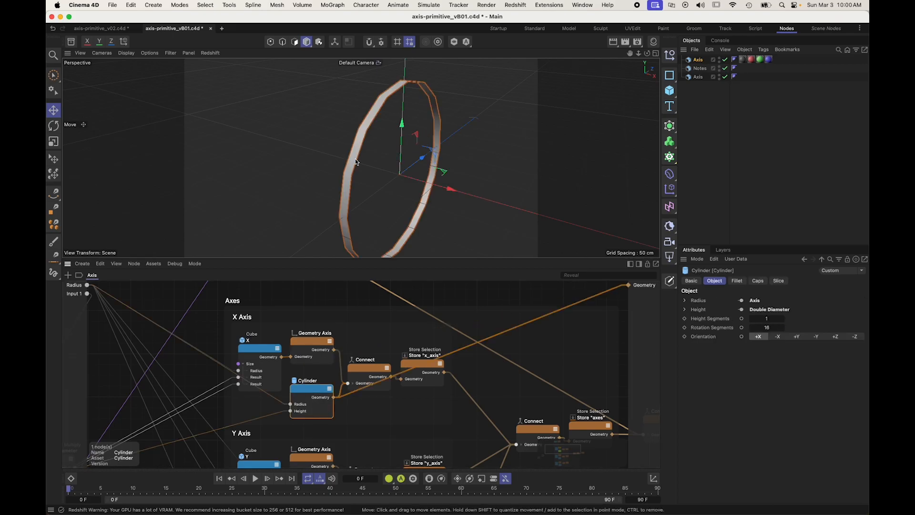
double_click(410, 363)
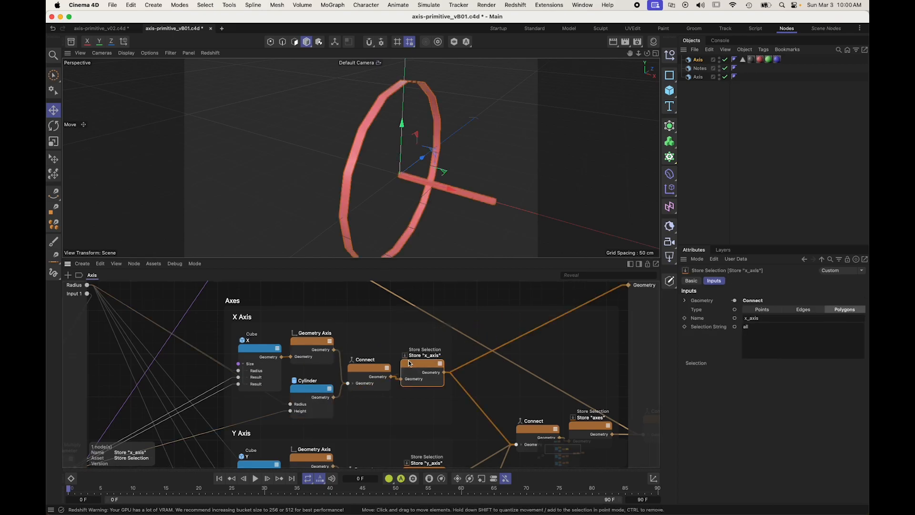
alt+drag(400, 191, 443, 181)
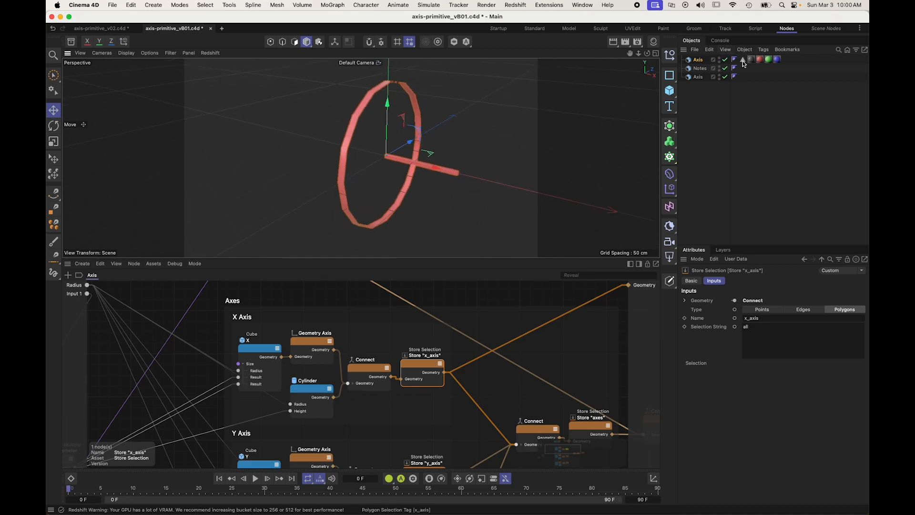
Step: Preview the Store "y_axis", Store "z_axis" and final Connect nodes, and examine the Diameter multiply nodes
alt+middle_drag(376, 337, 503, 145)
alt+middle_drag(567, 246, 378, 369)
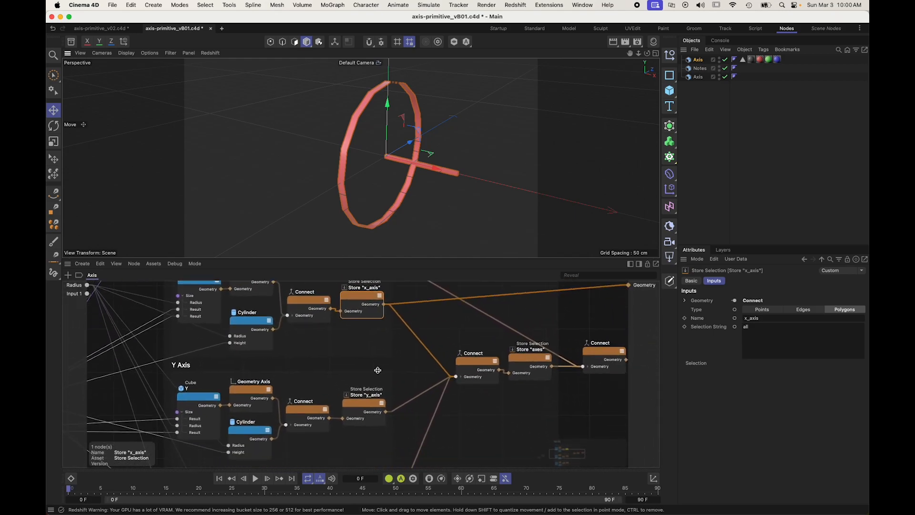
click(362, 413)
scroll(360, 416, down, 5)
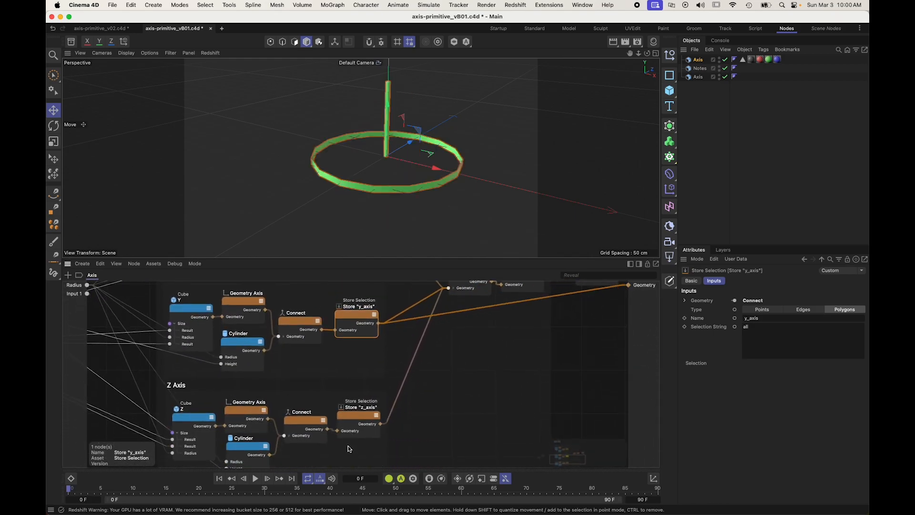
click(358, 419)
scroll(504, 365, right, 5)
scroll(504, 365, up, 3)
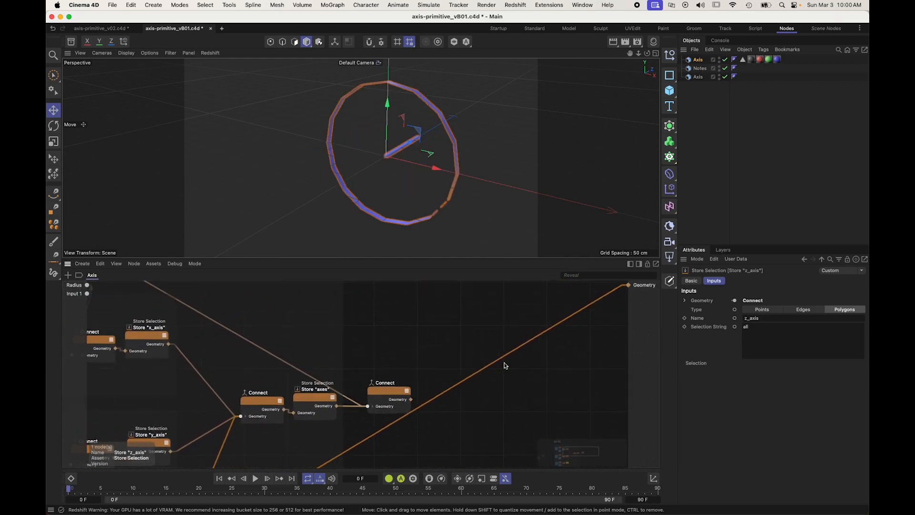
click(395, 397)
alt+drag(441, 86, 356, 220)
scroll(243, 328, left, 10)
scroll(243, 329, down, 3)
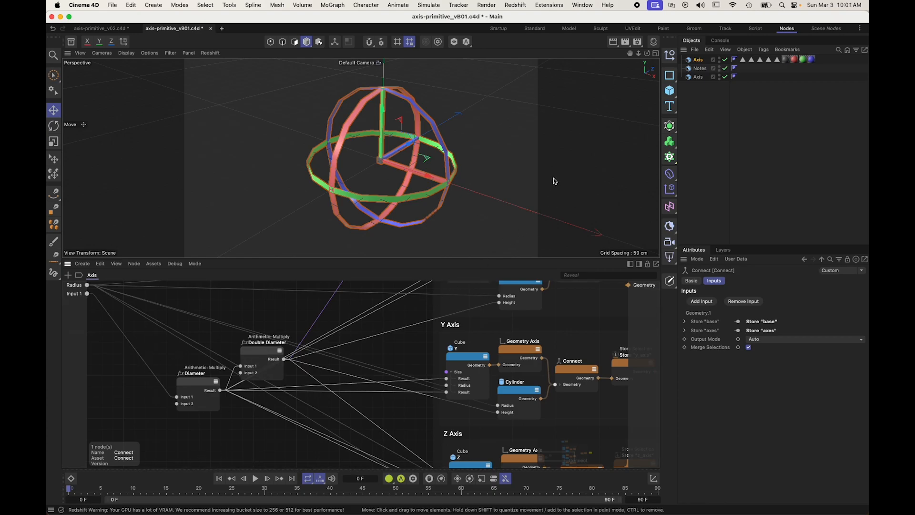
Step: Delete the finished Axis generator and show the node graph of the remaining Axis object holding the planning notes
click(698, 61)
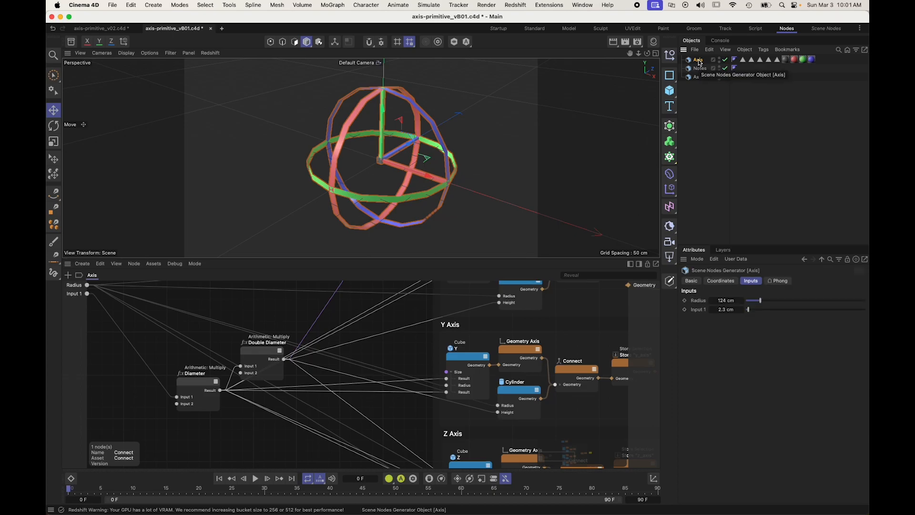
key(Delete)
click(698, 59)
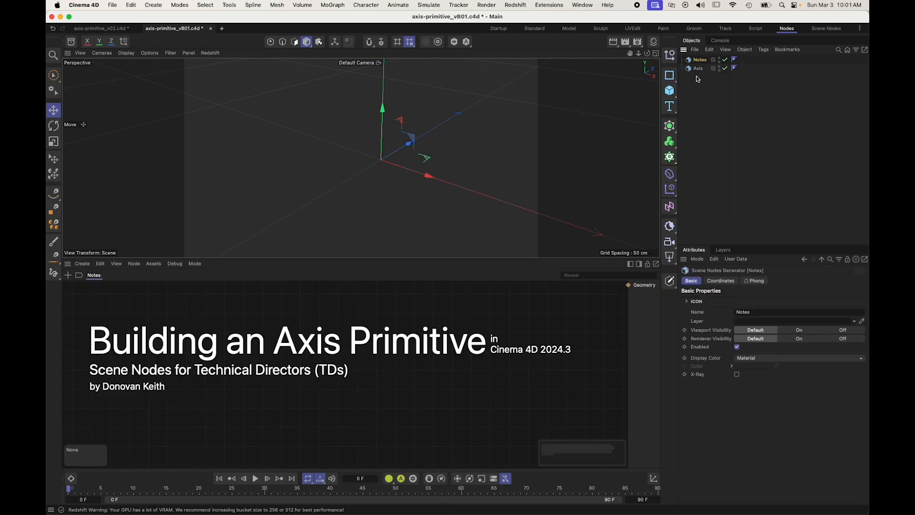
click(698, 69)
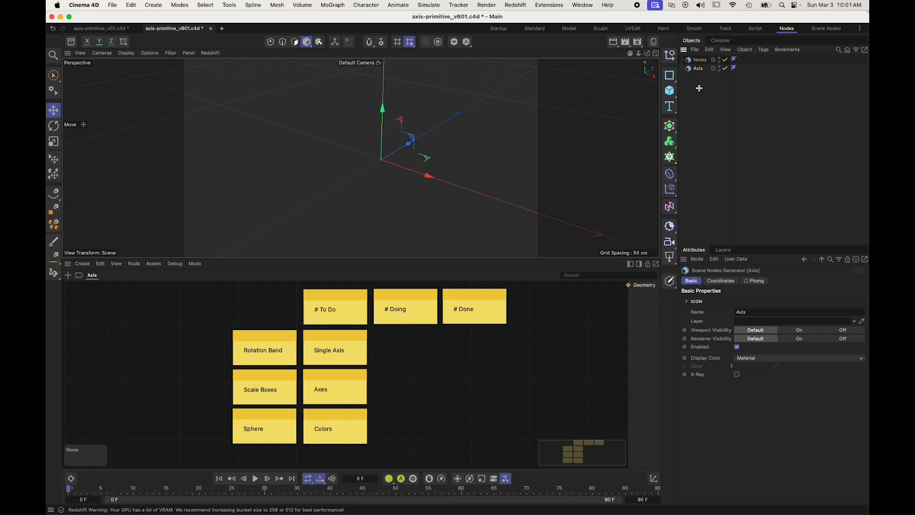
Step: Add a Nodes Mesh object at the root of the scene using the Commander
click(699, 89)
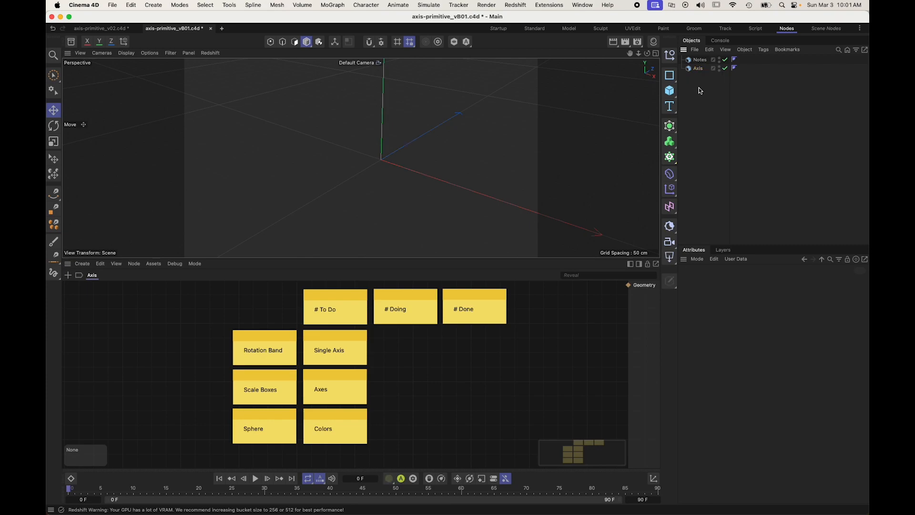
key(shift+c)
text(nodes mes)
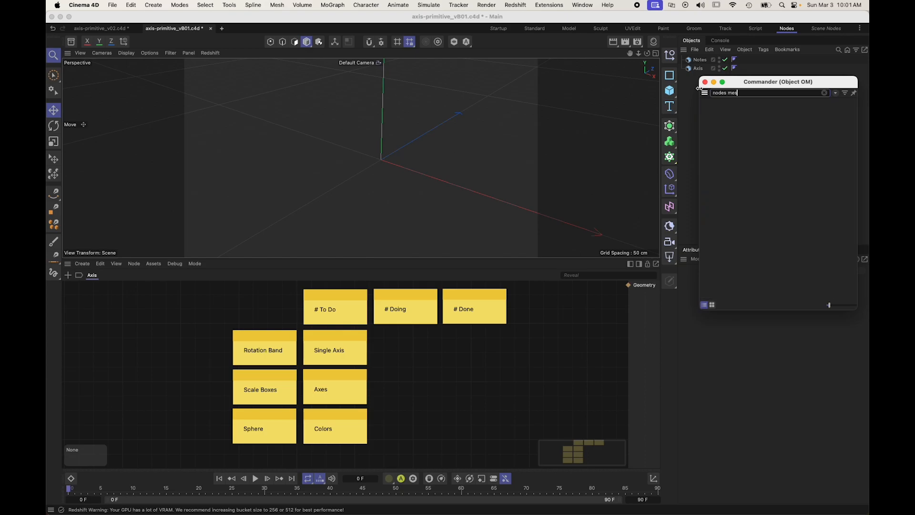
key(Return)
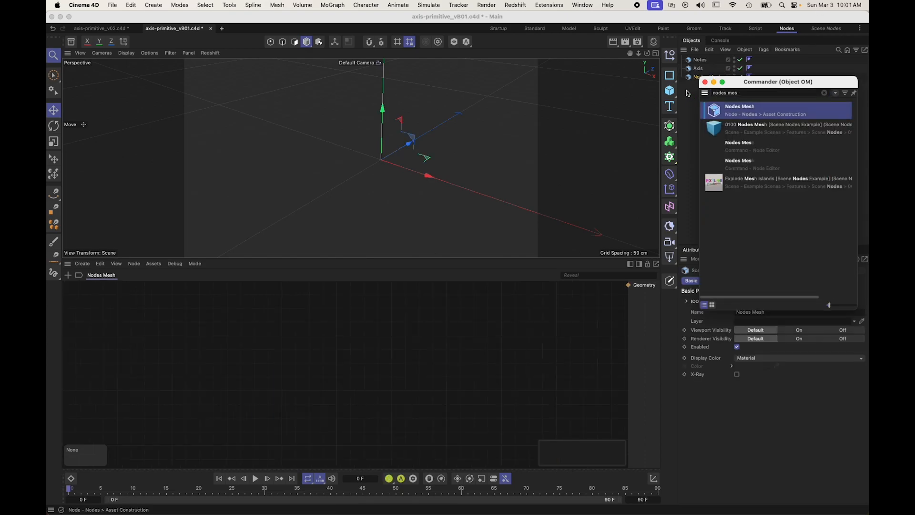
Step: Rename the new Nodes Mesh object to "Axis (New)"
click(697, 70)
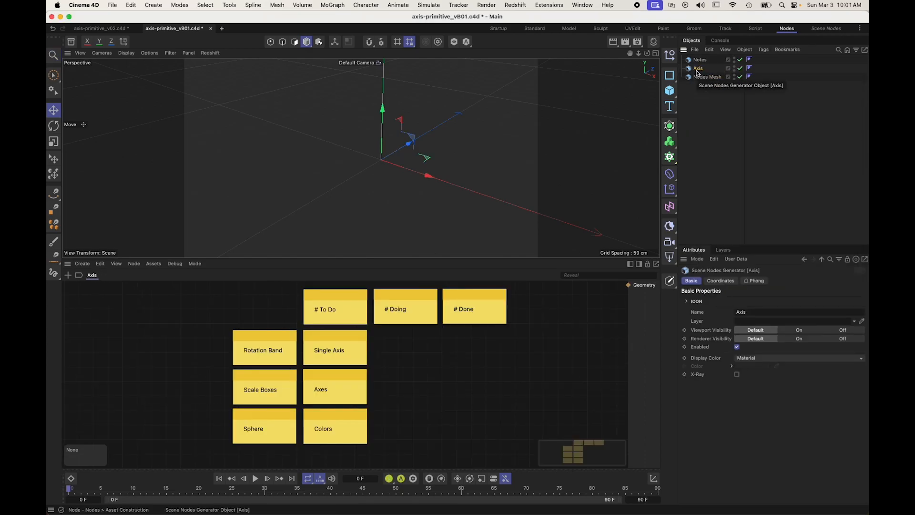
double_click(707, 77)
text(A)
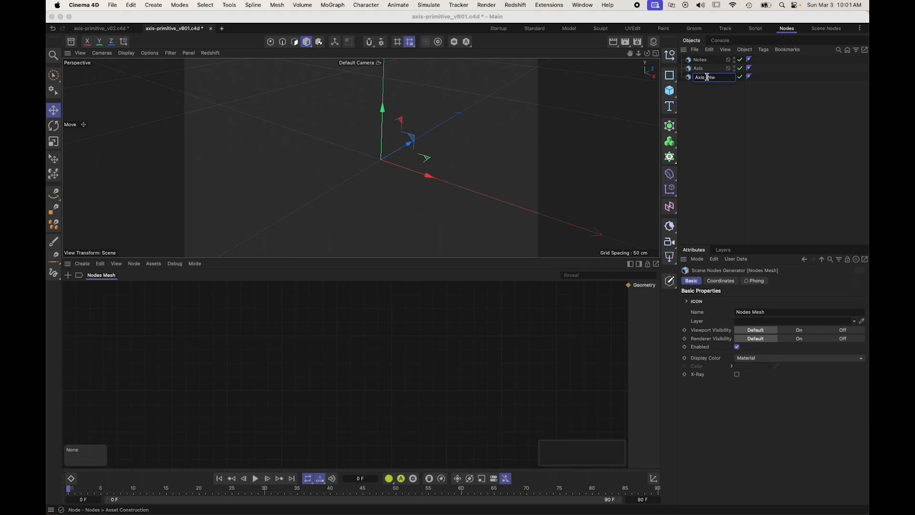
text(xis (New))
key(Return)
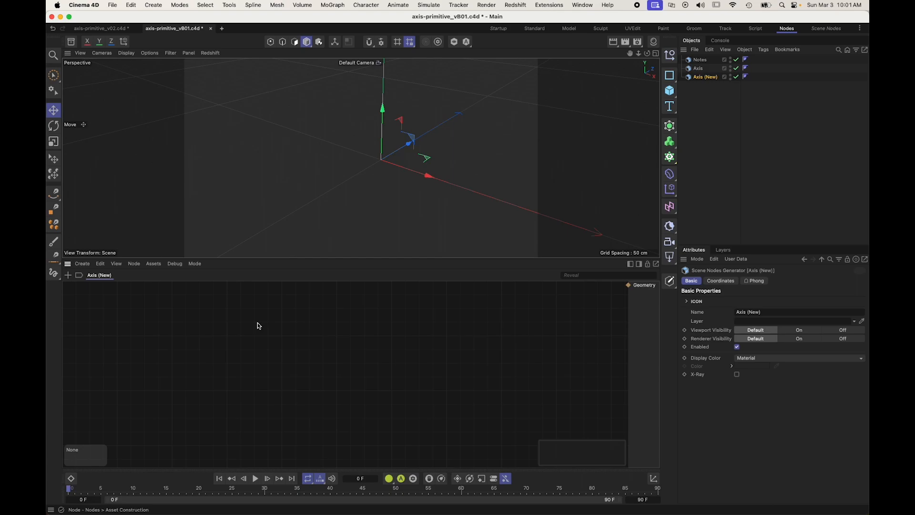
Step: Add a note reading "# To Do" to the empty graph and place a copy below it reading "Single Axis"
key(n)
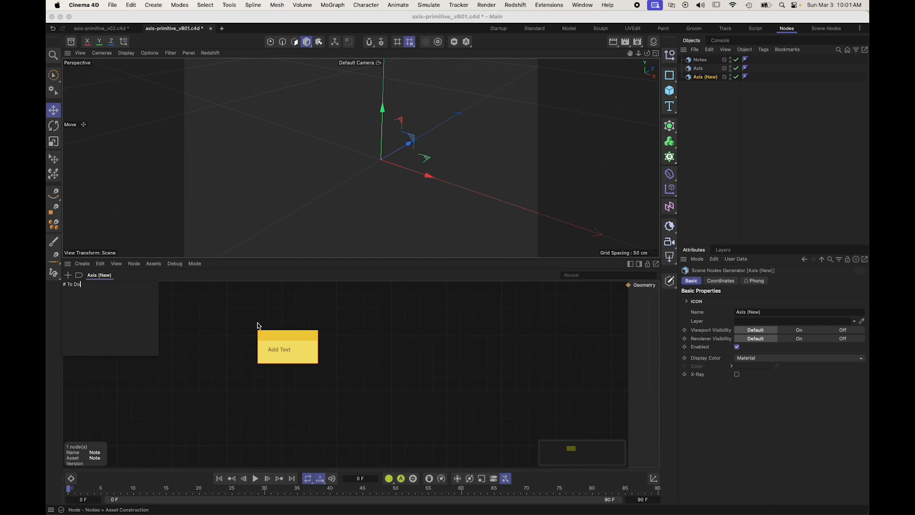
click(257, 326)
drag(285, 339, 313, 358)
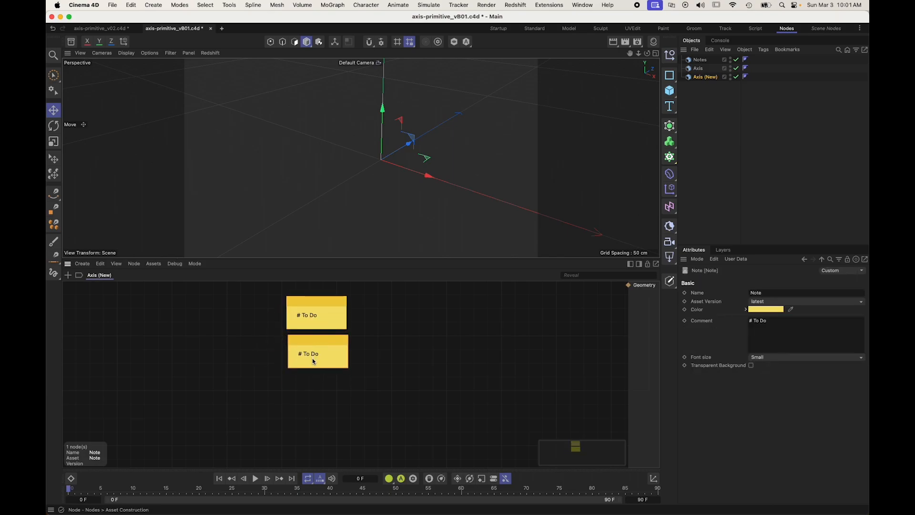
double_click(312, 358)
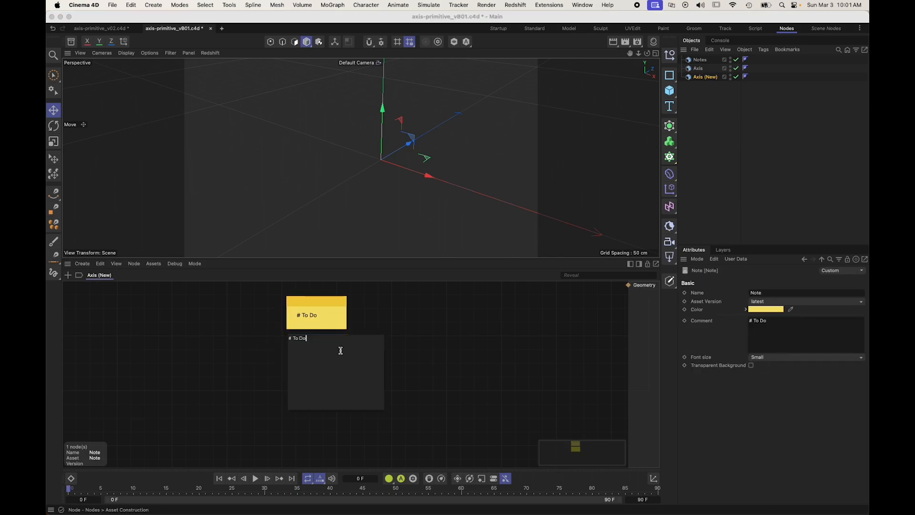
text(Single Axis)
click(179, 325)
Step: Duplicate the "Single Axis" note to an indented spot below it and change the copy's text to "Line / Position"
ctrl+drag(309, 344, 337, 381)
double_click(338, 381)
text(U)
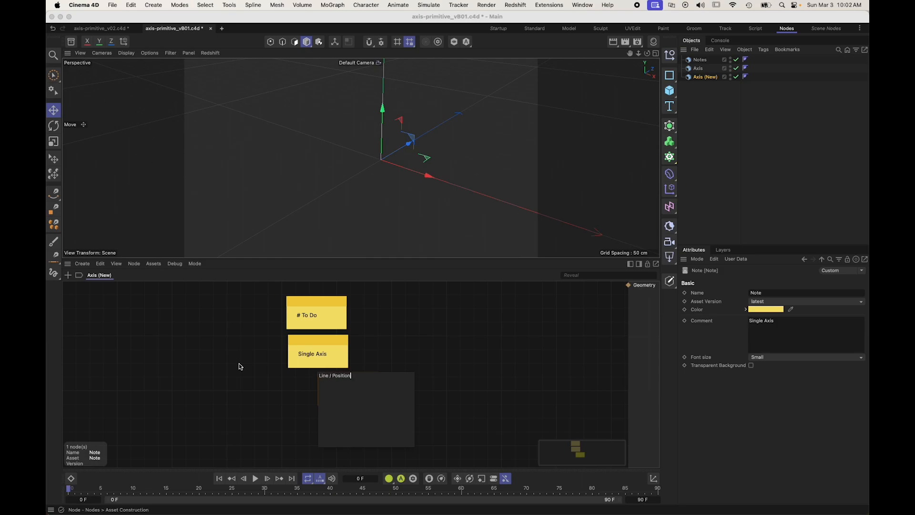
click(240, 366)
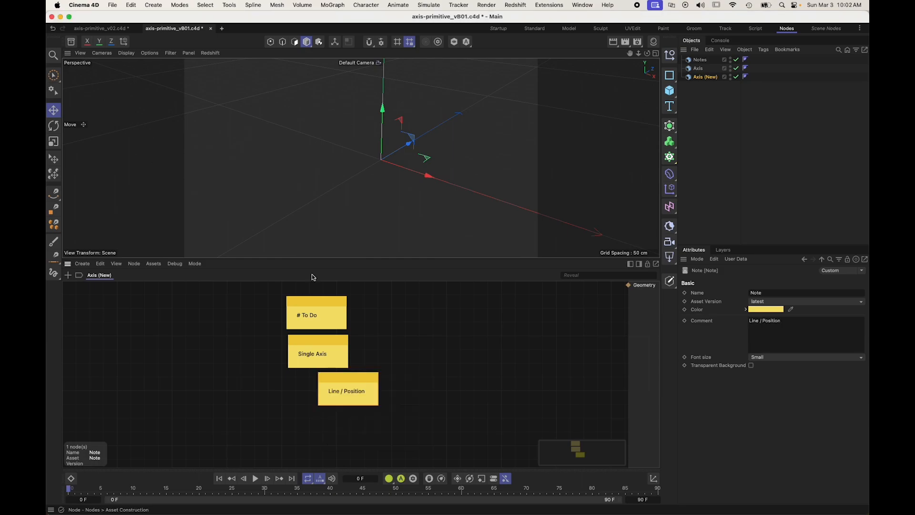
Step: Duplicate the "Line / Position" note directly below it and change the copy's text to "Tip"
ctrl+drag(350, 379, 349, 414)
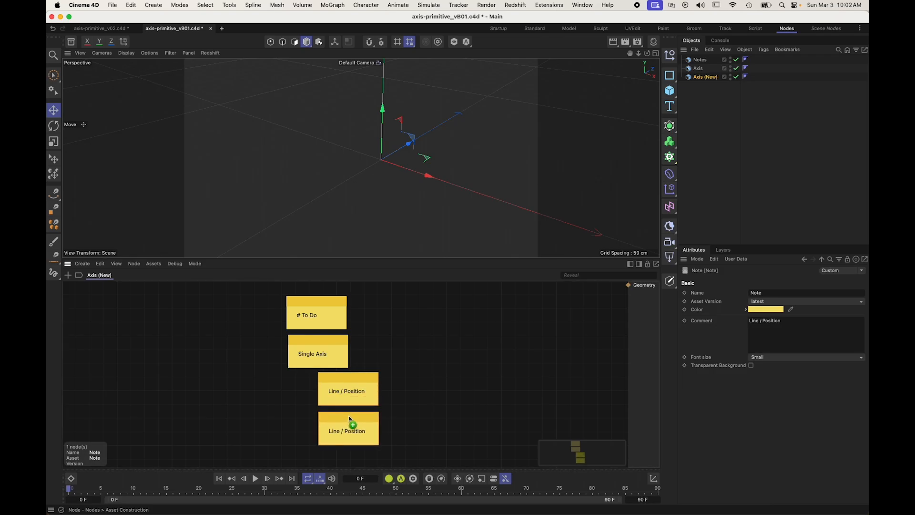
double_click(347, 428)
key(super+a)
text(Tip)
click(214, 393)
Step: Duplicate the "Tip" note directly below it and change the copy's text to "Rotation Band"
scroll(217, 394, down, 2)
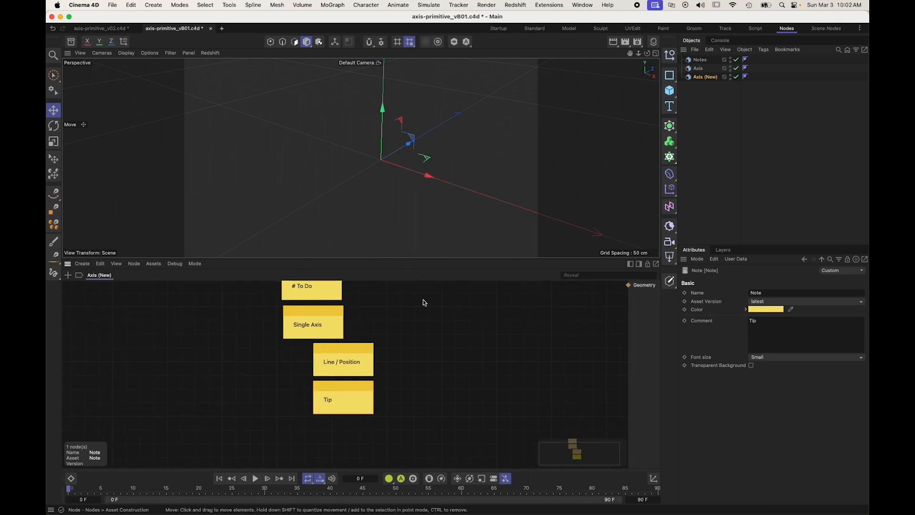
scroll(327, 343, down, 3)
ctrl+drag(325, 339, 326, 376)
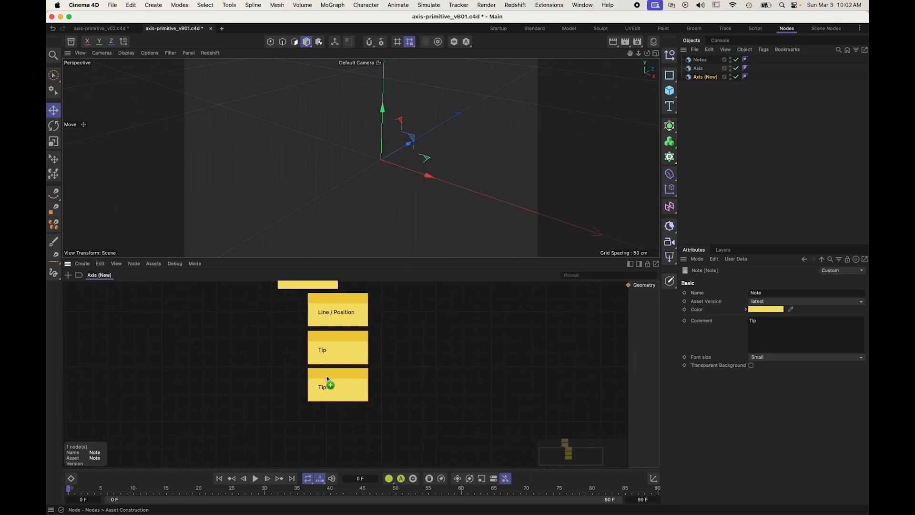
double_click(332, 393)
text(R)
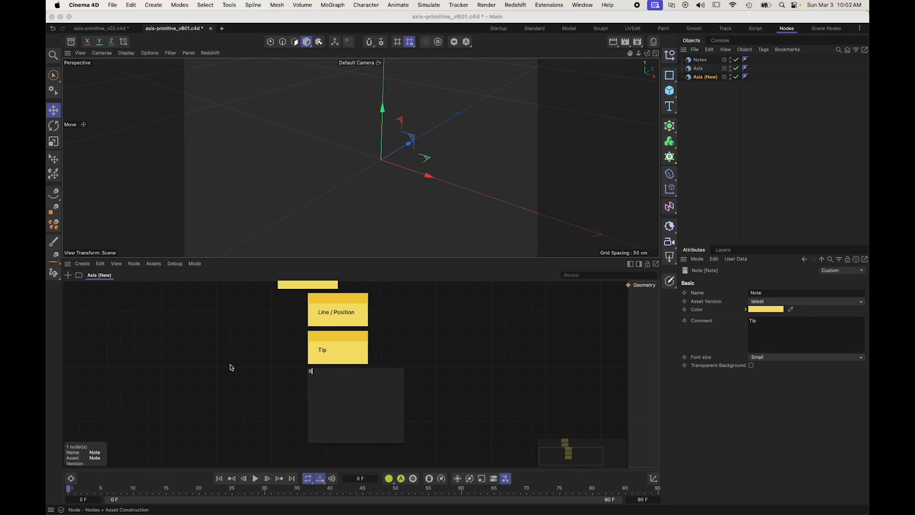
text(otation Band)
click(231, 367)
click(231, 367)
Step: Duplicate the "Rotation Band" note below it, aligned with "Single Axis", and change the copy's text to "Three Axes"
alt+middle_drag(233, 345, 219, 407)
scroll(232, 344, down, 1)
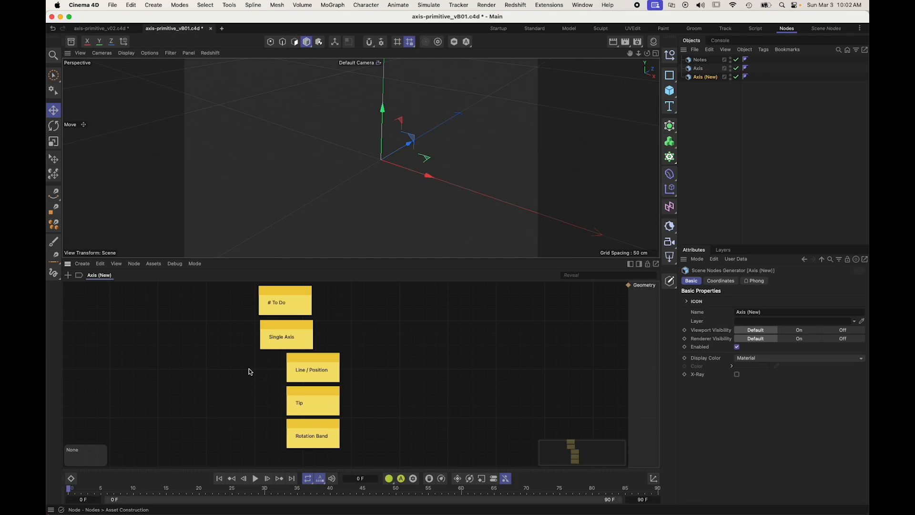
scroll(250, 372, down, 1)
ctrl+drag(308, 419, 280, 446)
double_click(282, 447)
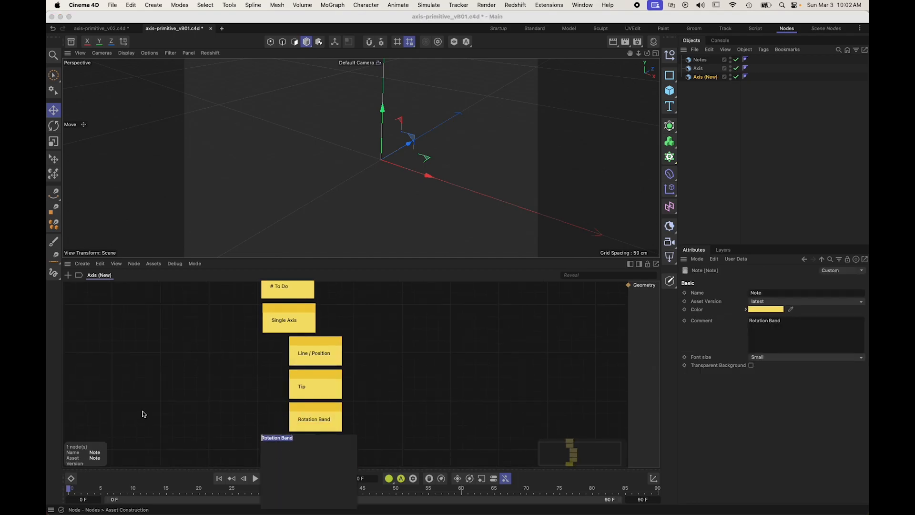
text(Three Axes)
click(144, 415)
Step: Duplicate the "Three Axes" note directly below it and change the copy's text to "Colors / Selections"
scroll(229, 381, down, 3)
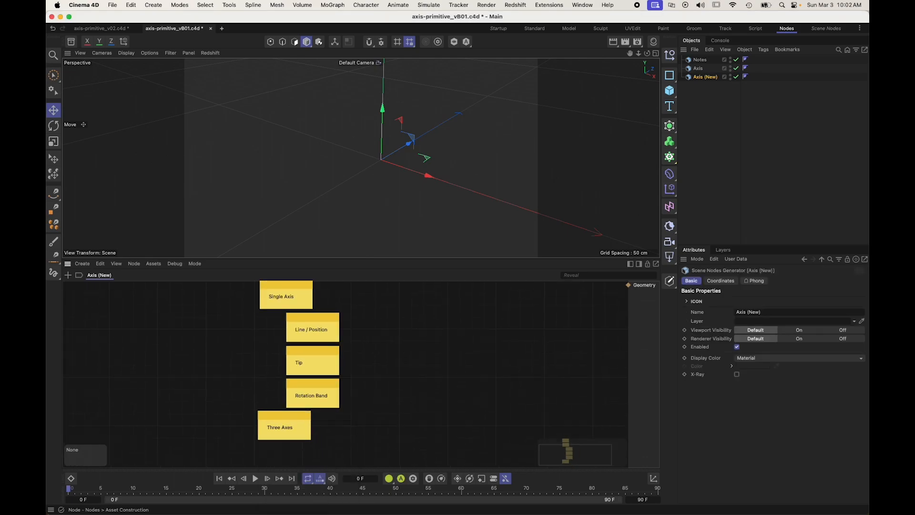
click(282, 404)
ctrl+drag(281, 408, 284, 441)
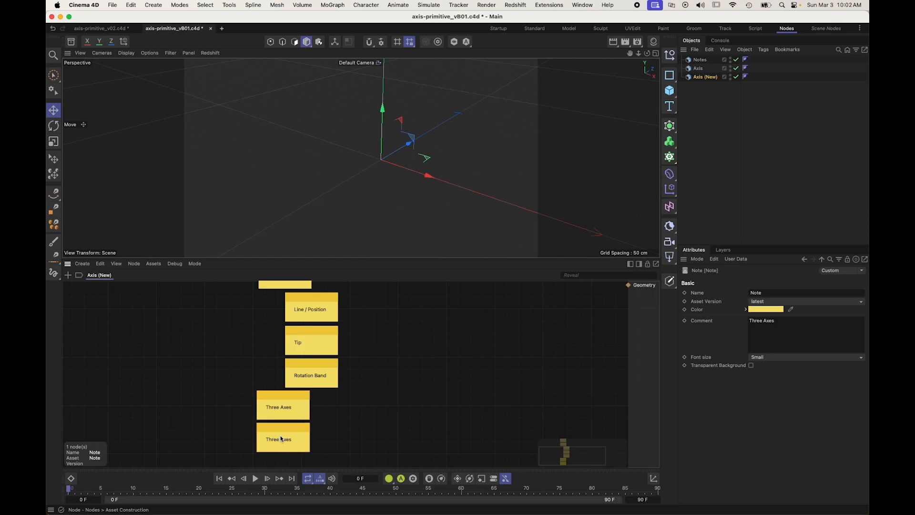
double_click(291, 436)
text(Colors )
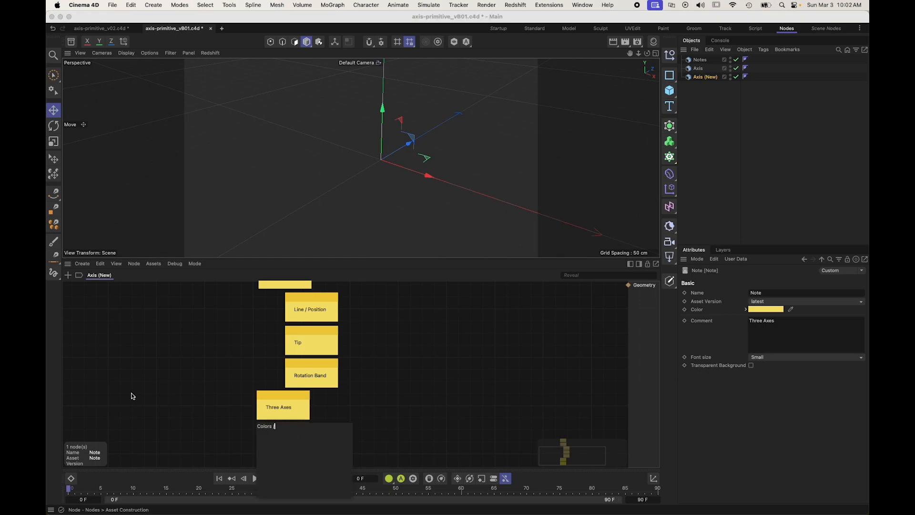
text(/ Selection)
click(131, 393)
click(131, 393)
Step: Save the project as a new incremental version
scroll(131, 393, up, 3)
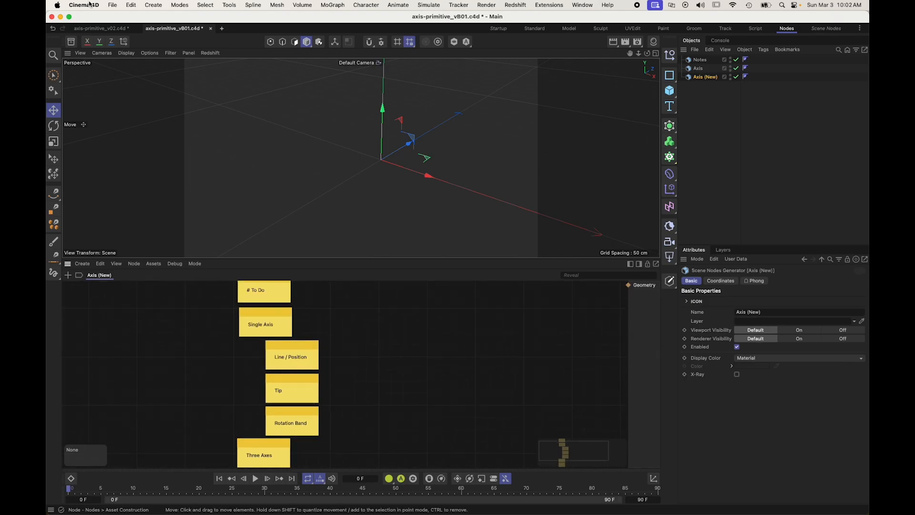
click(113, 5)
click(138, 136)
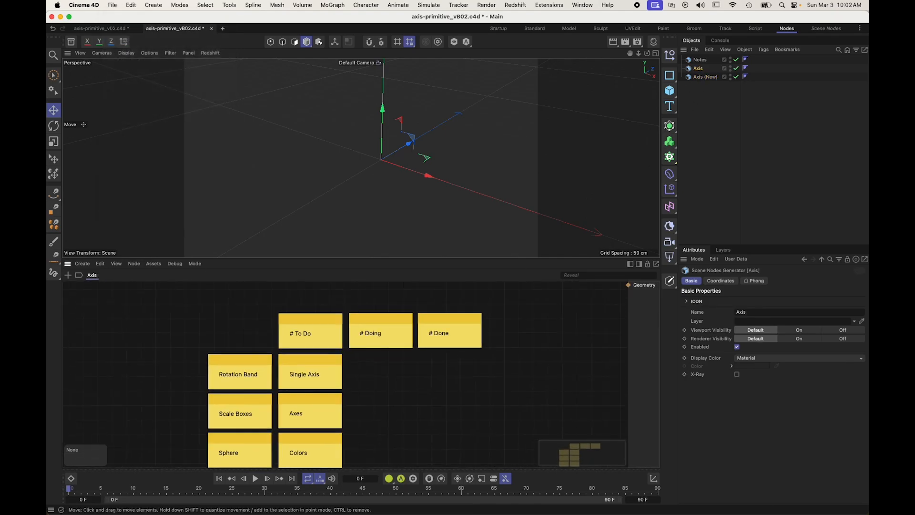
Step: Copy the "# Doing" and "# Done" notes from the Axis graph into the Axis (New) graph beside "# To Do"
alt+middle_drag(481, 376, 447, 363)
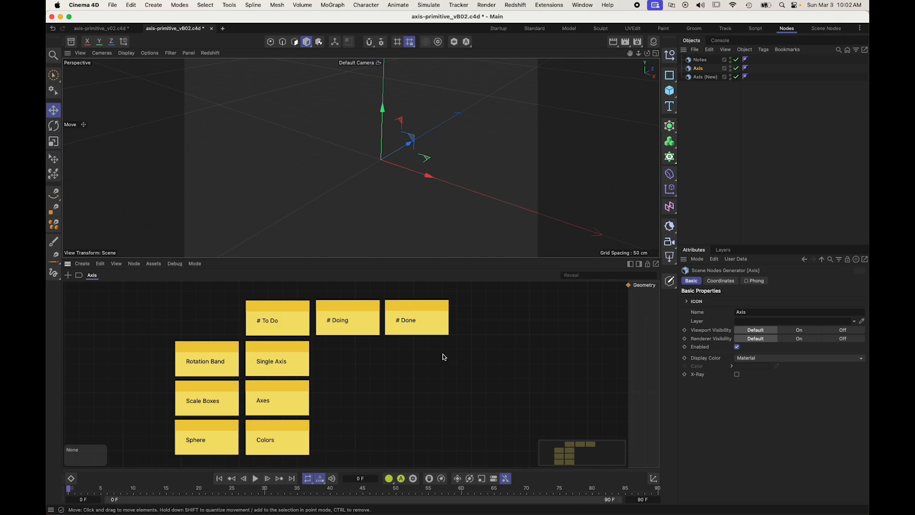
click(339, 320)
shift+click(408, 320)
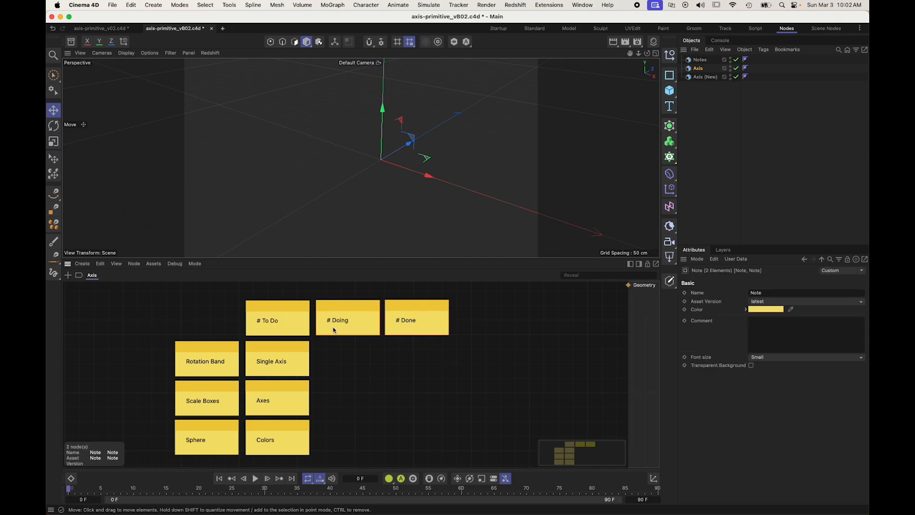
click(702, 77)
key(super+v)
drag(332, 379, 306, 325)
Step: Duplicate the "Colors / Selections" note directly below it and change the copy's text to "Sphere"
scroll(354, 401, down, 5)
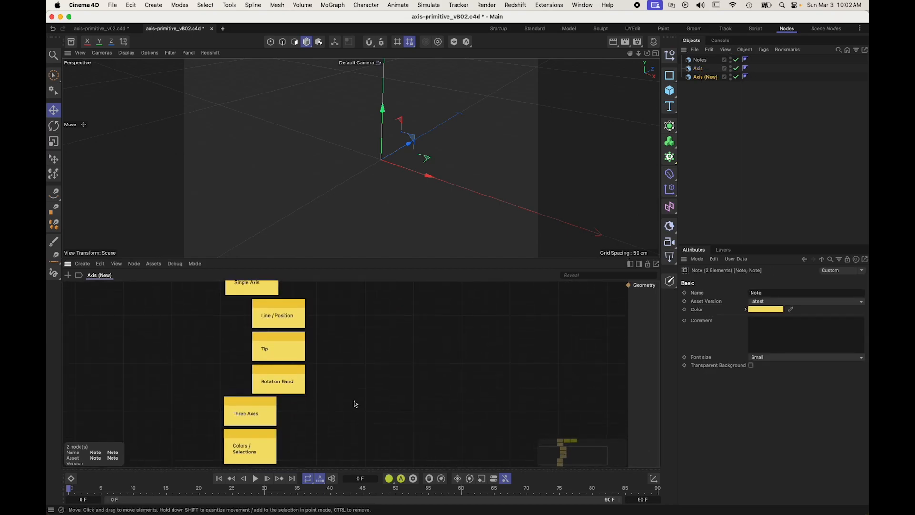
click(353, 402)
scroll(375, 391, down, 2)
right_click(374, 391)
click(361, 398)
scroll(334, 419, down, 3)
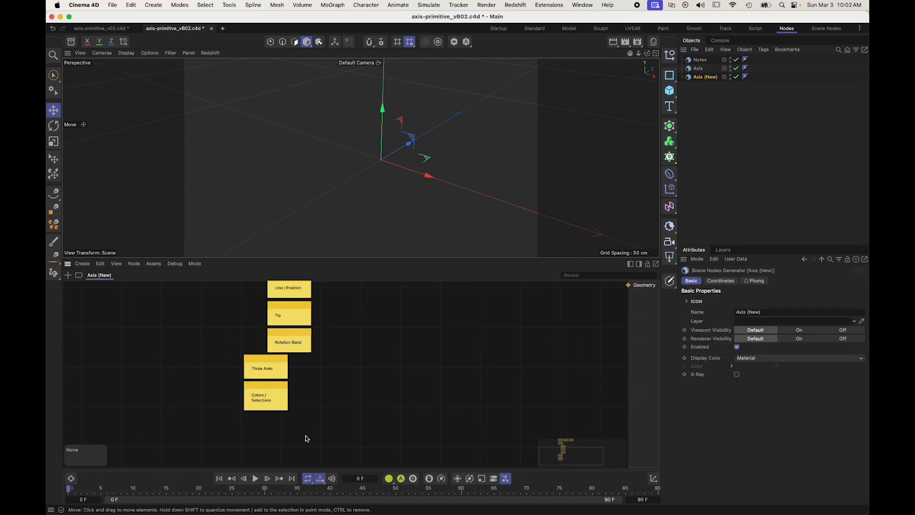
super+drag(262, 390, 261, 420)
double_click(261, 424)
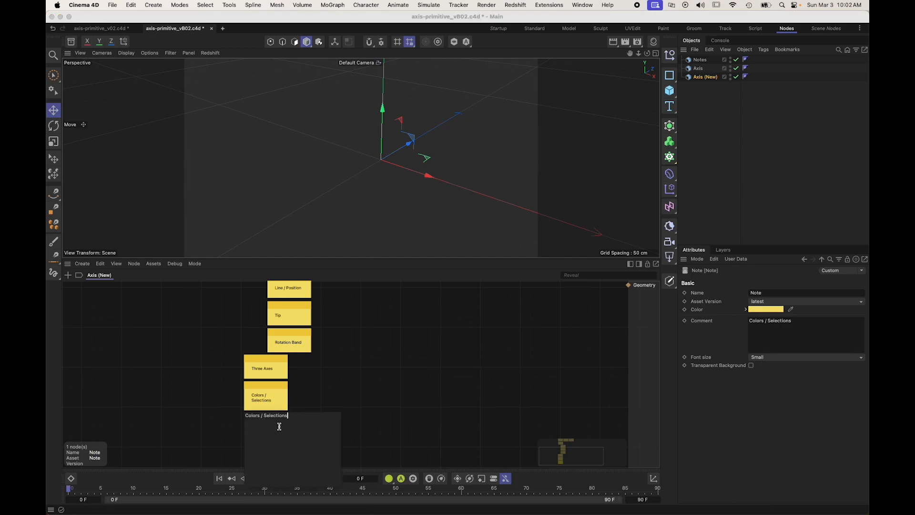
text(Sp)
click(196, 407)
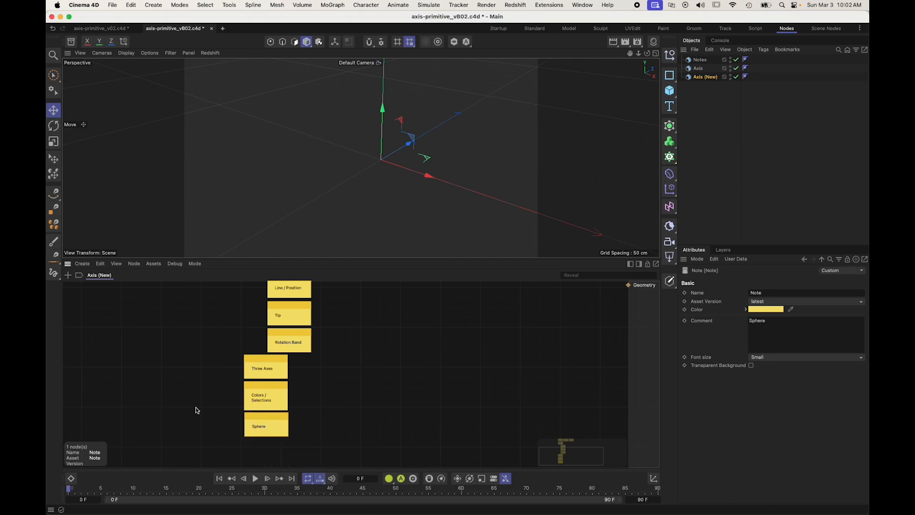
Step: Move the "# Doing" and "# Done" notes together further away from the "# To Do" column
click(394, 356)
scroll(393, 335, up, 5)
scroll(364, 327, up, 2)
drag(379, 337, 265, 311)
click(314, 398)
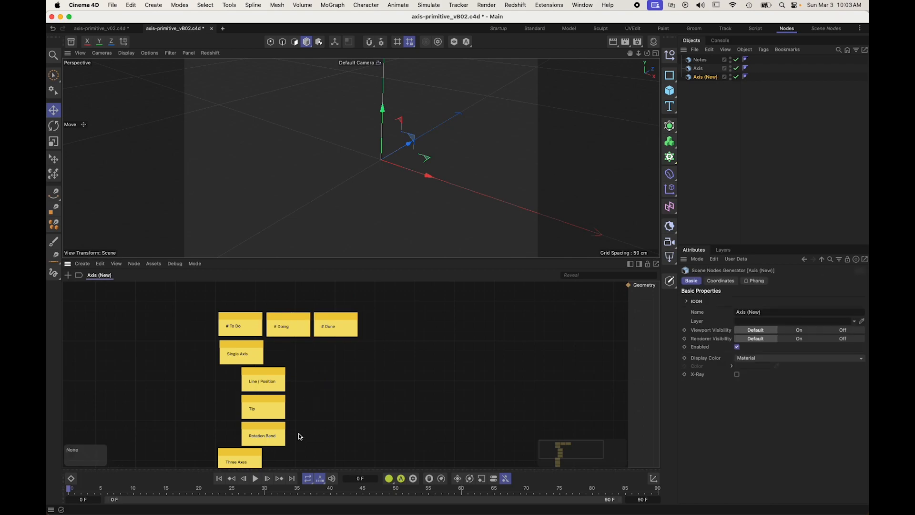
click(300, 319)
shift+click(328, 323)
drag(339, 323, 383, 326)
click(304, 384)
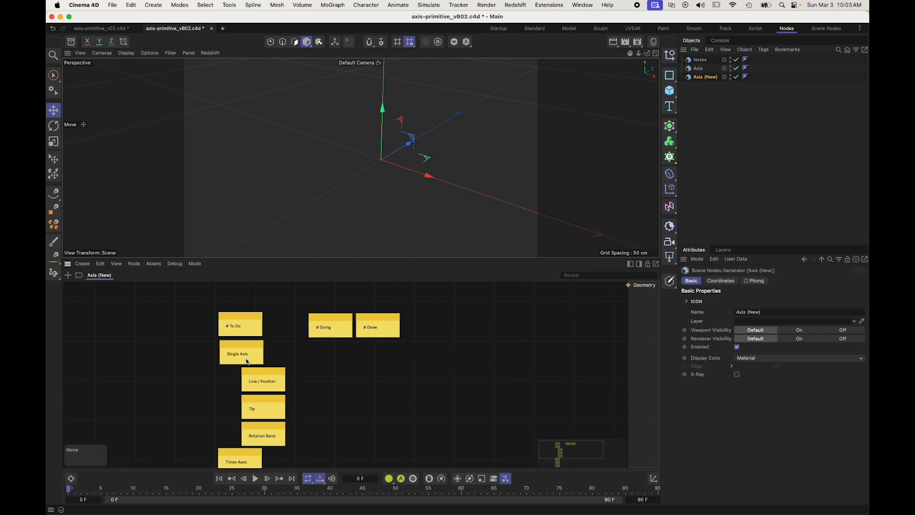
Step: Move the "Single Axis" and "Line / Position" notes under "# Doing" and shift "# Done" further away from that column
click(242, 351)
shift+click(275, 382)
drag(275, 381, 364, 381)
click(371, 358)
drag(381, 320, 458, 311)
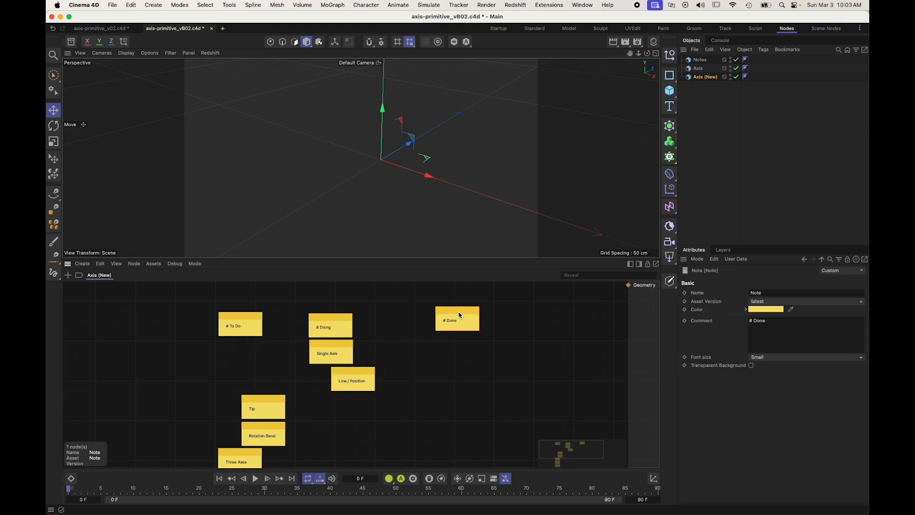
click(414, 286)
Step: Enclose all the notes in a scaffold named "Kanban"
alt+middle_drag(412, 383, 290, 366)
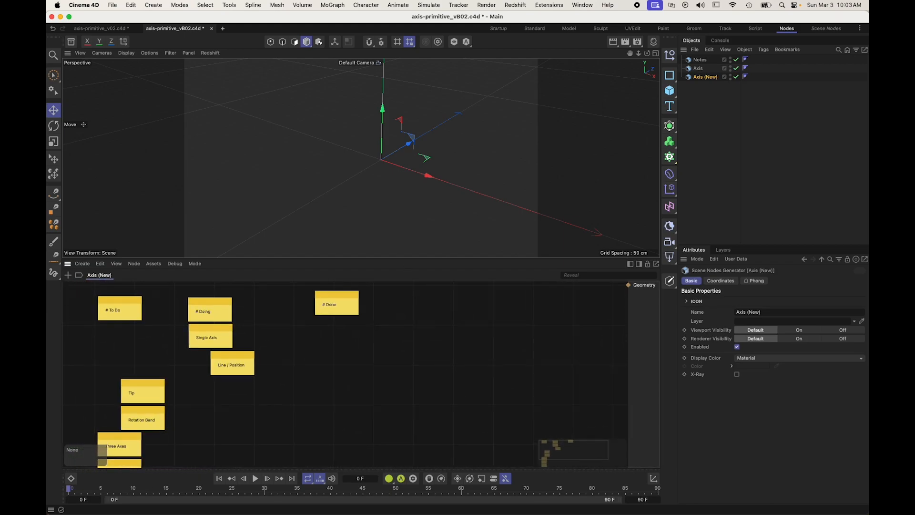
scroll(411, 392, down, 2)
mouse_move(299, 392)
alt+right_down()
mouse_move(243, 392)
mouse_move(286, 393)
alt+right_up()
alt+middle_drag(399, 418, 374, 376)
drag(368, 427, 186, 282)
key(alt+s)
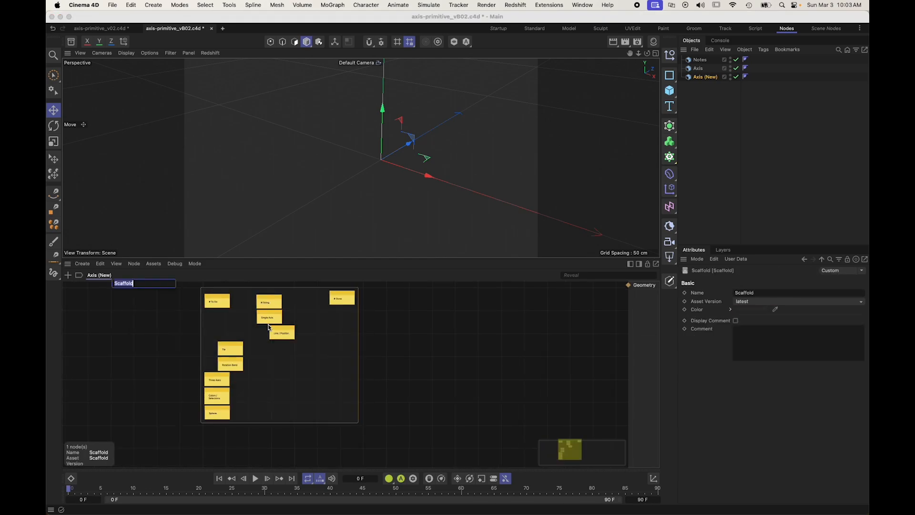
text(Ka)
key(Return)
Step: Add a Cube node in the empty area beside the Kanban scaffold and output its geometry
click(417, 334)
alt+middle_drag(418, 334, 390, 352)
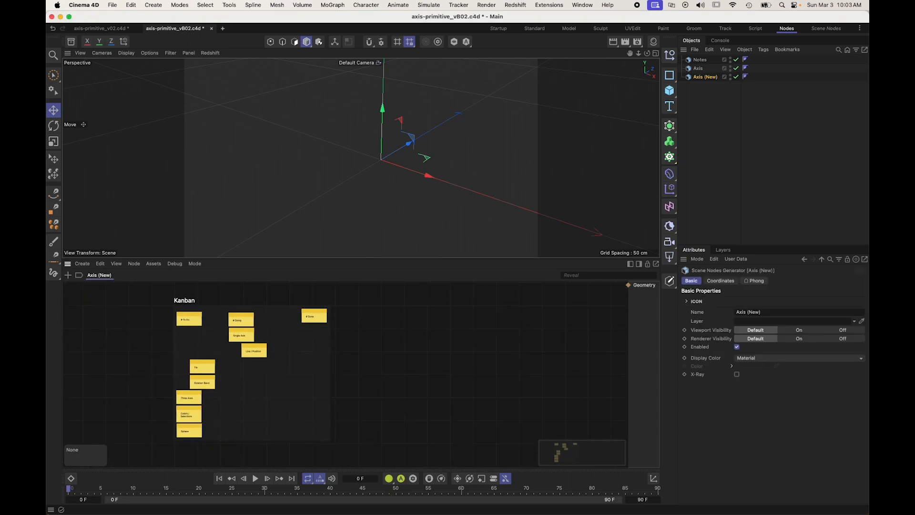
alt+right_drag(390, 352, 422, 353)
alt+middle_drag(422, 352, 418, 359)
alt+middle_drag(390, 314, 348, 358)
scroll(390, 314, up, 2)
double_click(356, 356)
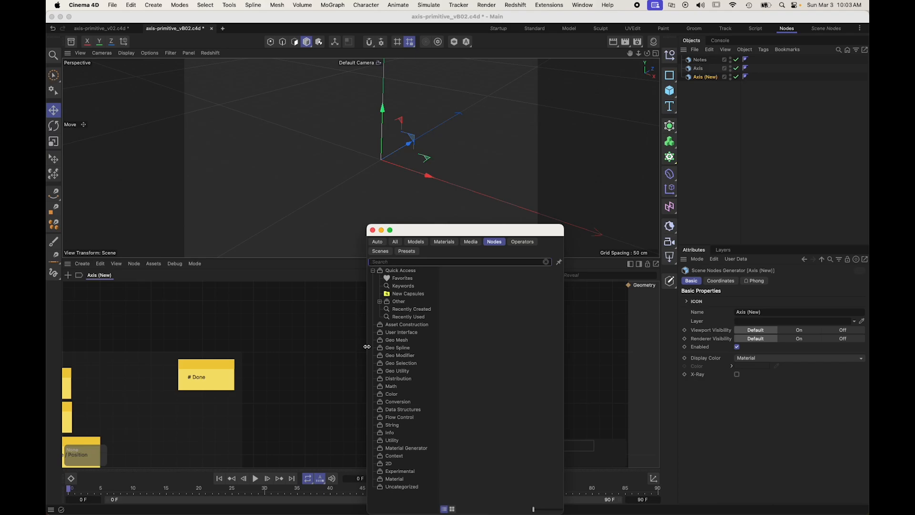
text(cube)
key(Return)
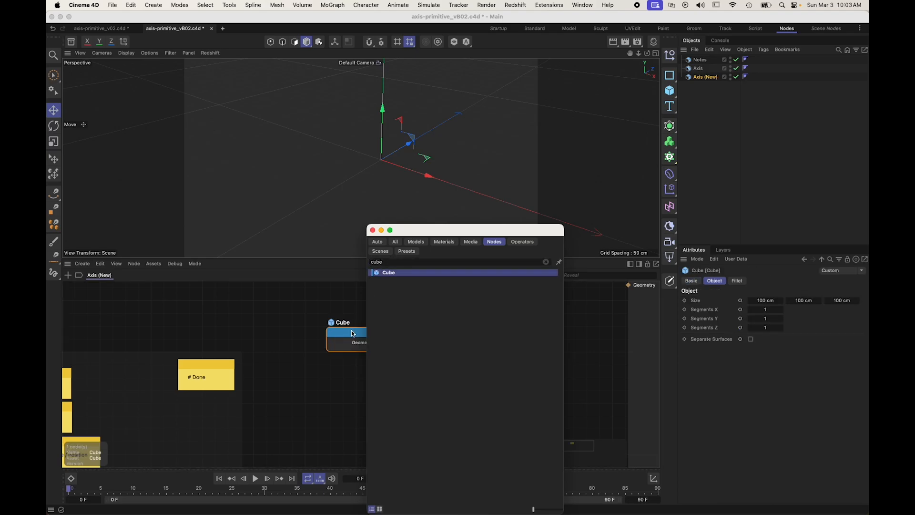
drag(351, 332, 360, 343)
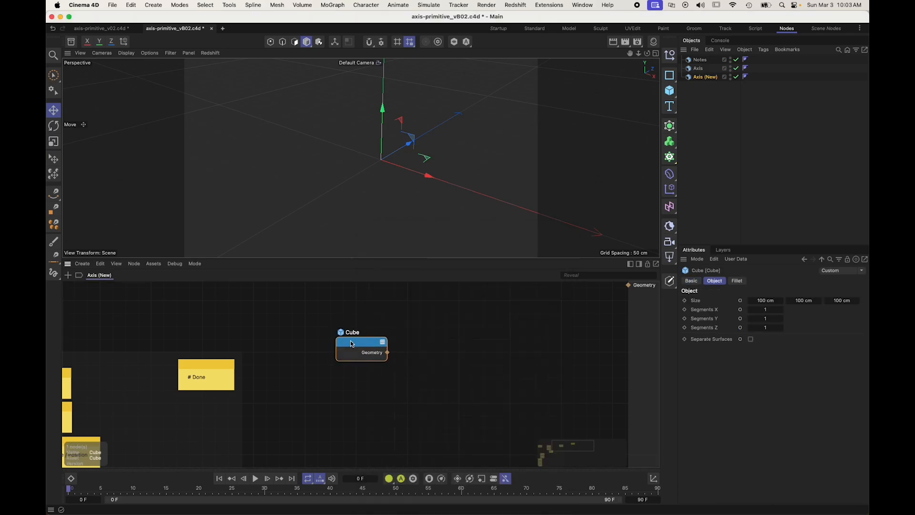
right_click(353, 342)
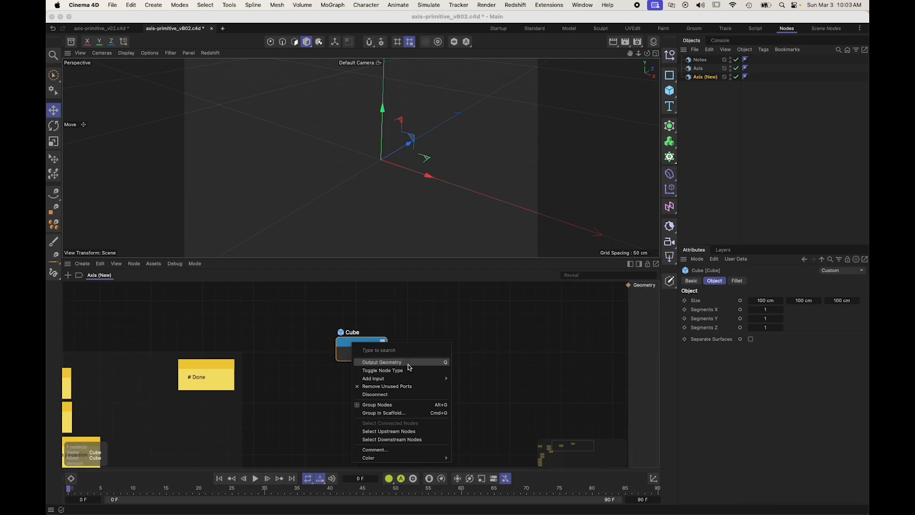
click(446, 364)
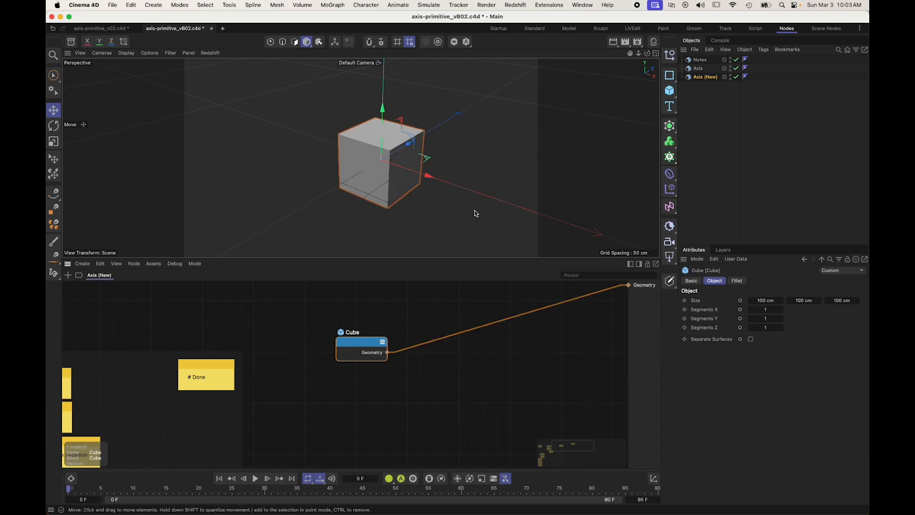
Step: Set the Cube node's size to 100 cm in X, 10 cm in Y and 1 cm in Z
click(753, 299)
text(10)
key(Tab)
text(10)
key(Tab)
text(1)
key(Return)
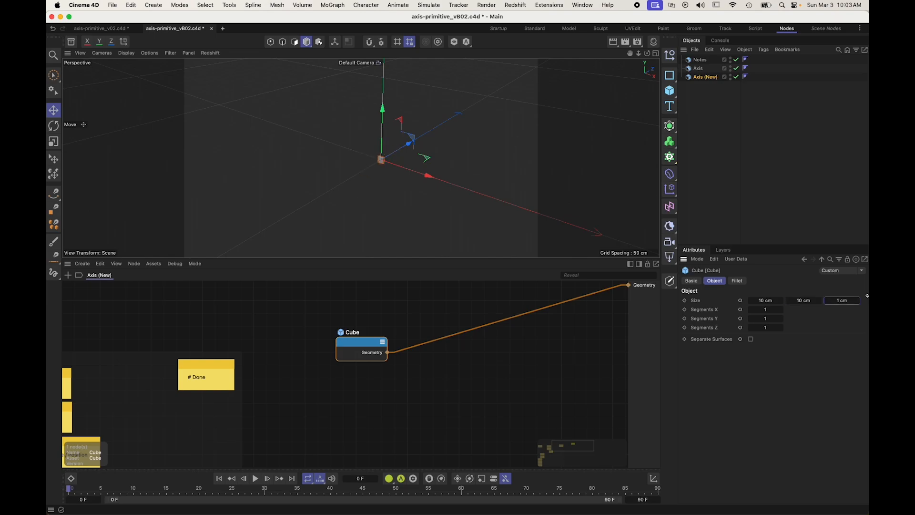
click(769, 300)
text(100)
key(Return)
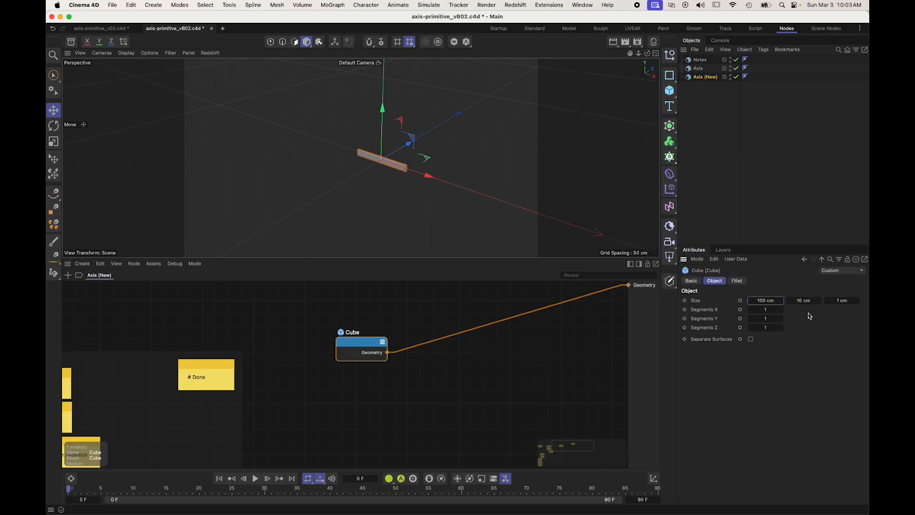
Step: Set the Cube node's Y and Z sizes to 2 cm each to make a thin bar
click(806, 300)
text(5)
key(Tab)
text(5)
key(Return)
scroll(388, 169, up, 4)
click(803, 300)
text(2)
key(Tab)
text(2)
key(Return)
scroll(381, 150, up, 5)
alt+drag(361, 158, 413, 200)
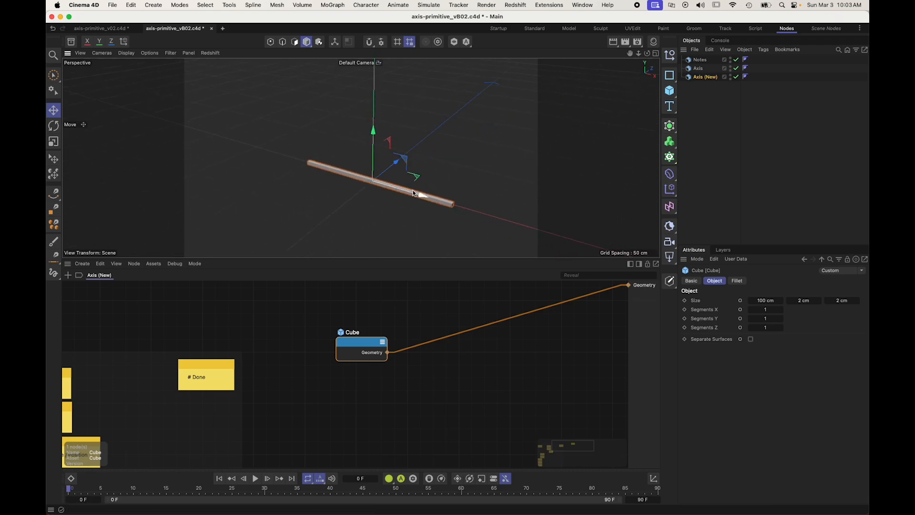
Step: Insert a Geometry Axis node on the connection between the Cube node and the geometry output
drag(356, 335, 338, 334)
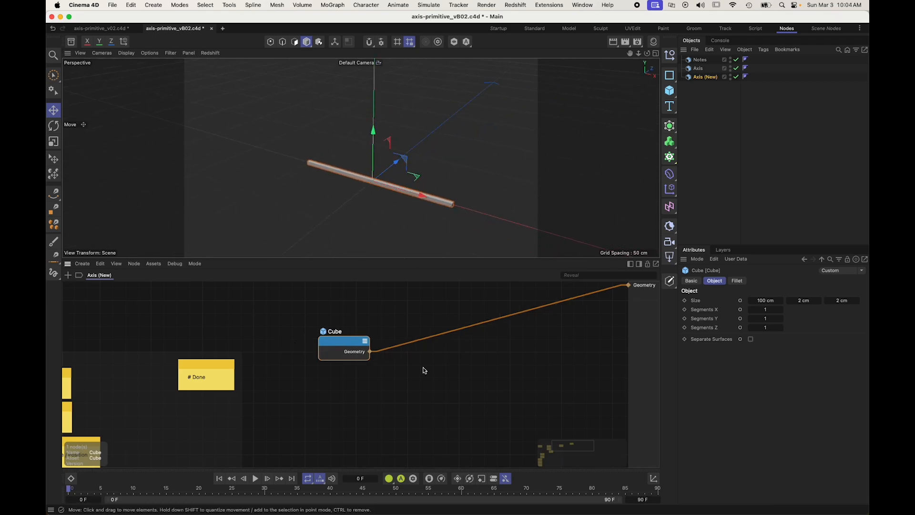
double_click(424, 367)
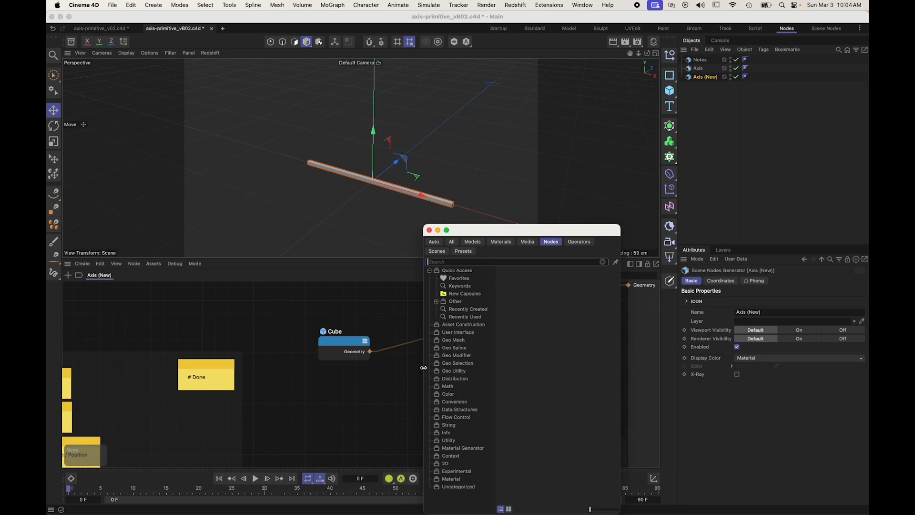
text(geo)
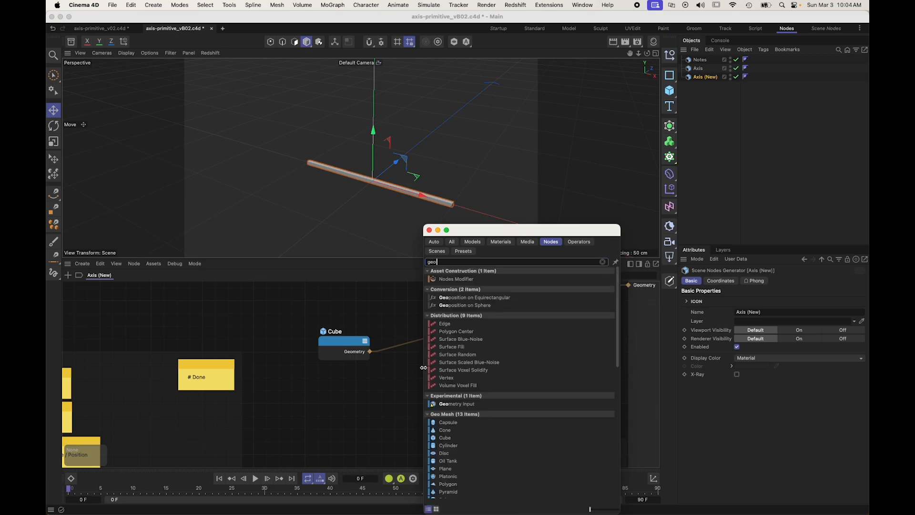
text( axis)
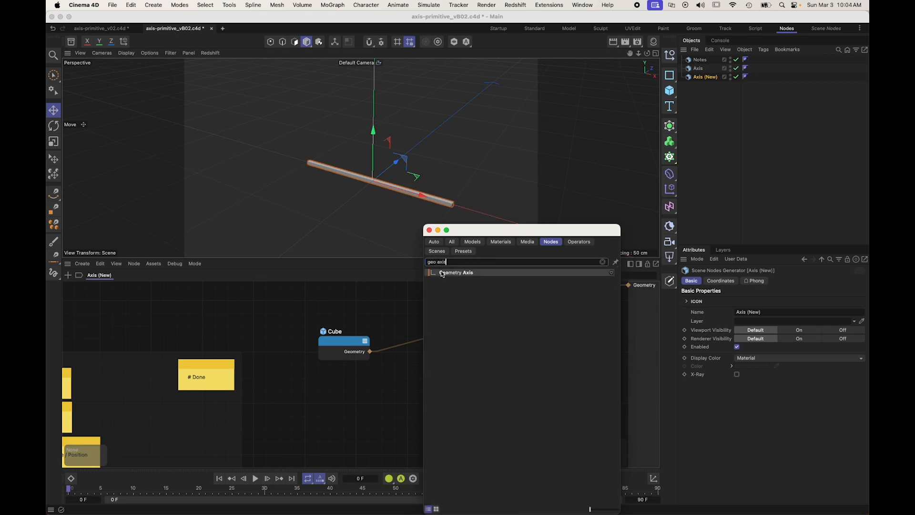
drag(444, 274, 391, 346)
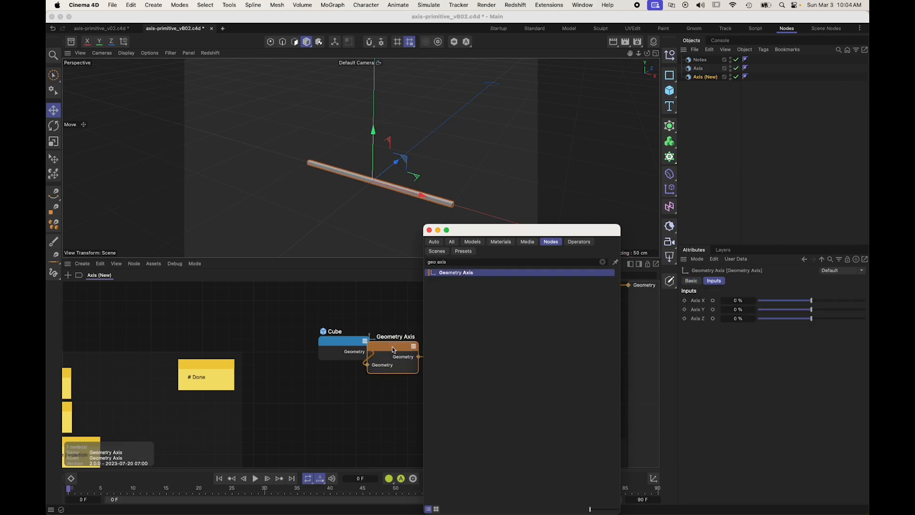
Step: Set the Geometry Axis node's Axis X to 100% and add the comment "Align X+" to the node
drag(812, 301, 866, 306)
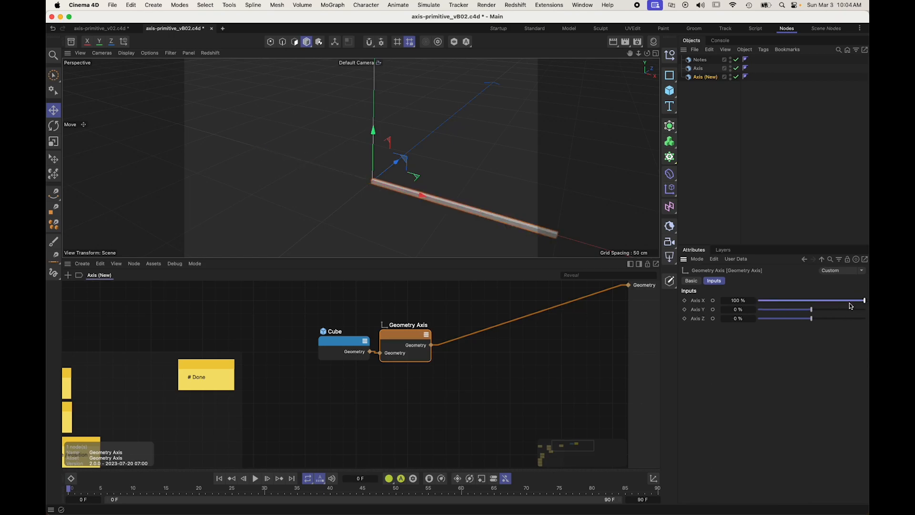
click(441, 387)
drag(397, 344, 397, 348)
double_click(403, 330)
text(A)
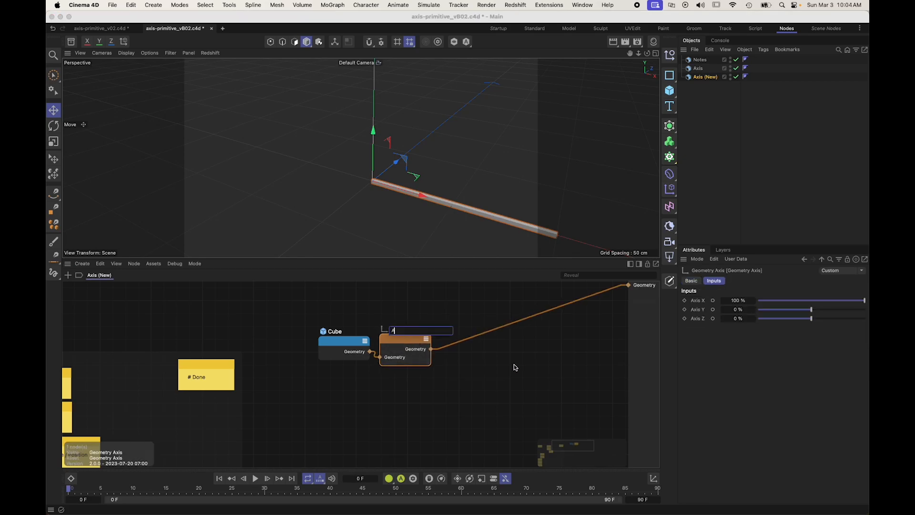
key(Escape)
key(alt+c)
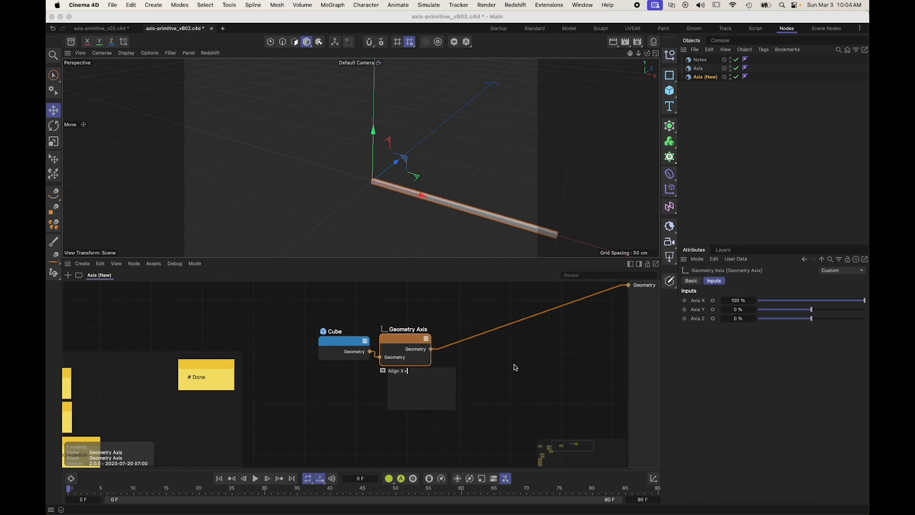
click(515, 367)
Step: Move the Cube and Geometry Axis nodes together closer to the geometry output, keeping them side by side
click(446, 355)
drag(332, 342, 329, 347)
drag(441, 395, 355, 356)
drag(342, 355, 398, 352)
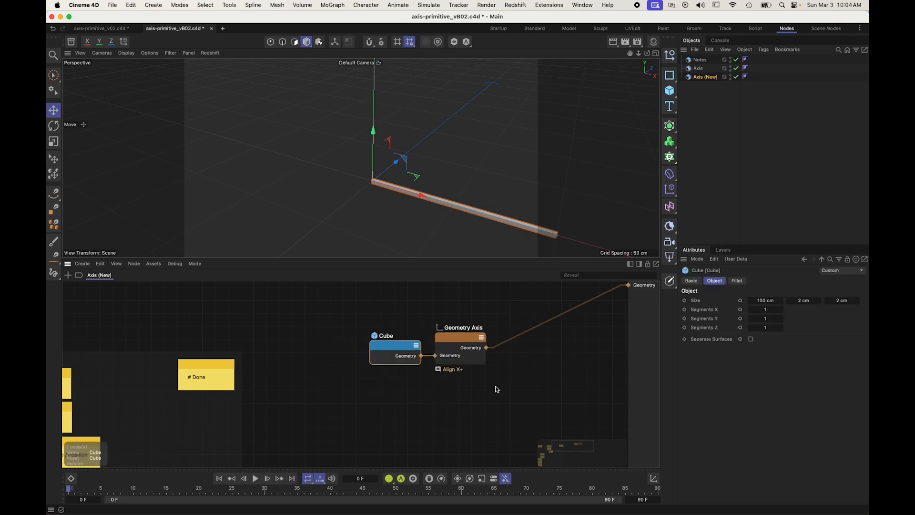
alt+drag(425, 237, 461, 210)
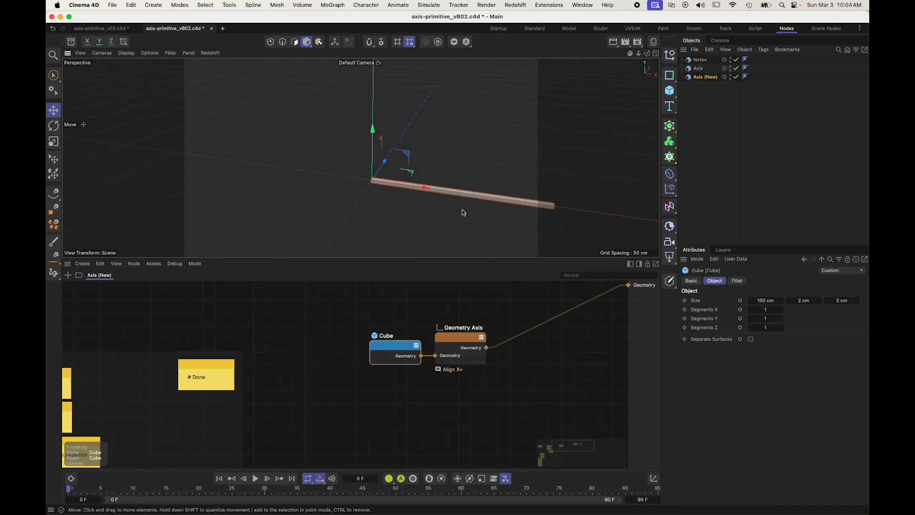
alt+middle_drag(461, 210, 385, 189)
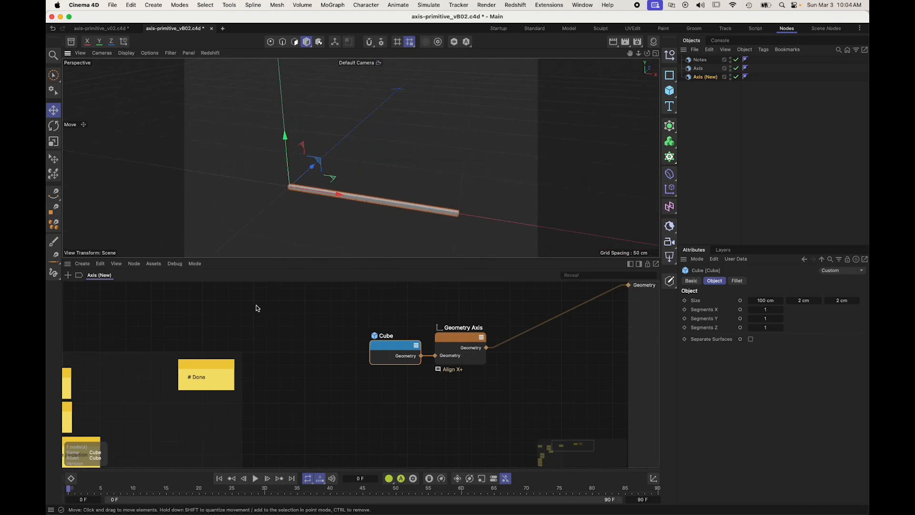
click(338, 318)
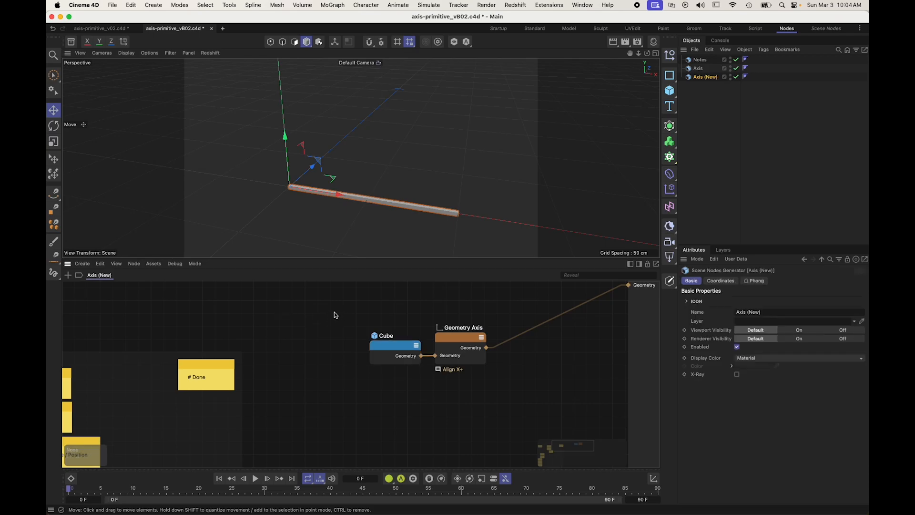
Step: Add two IO - Float - Size - Slider assets as input ports of the Axis (New) graph
double_click(332, 309)
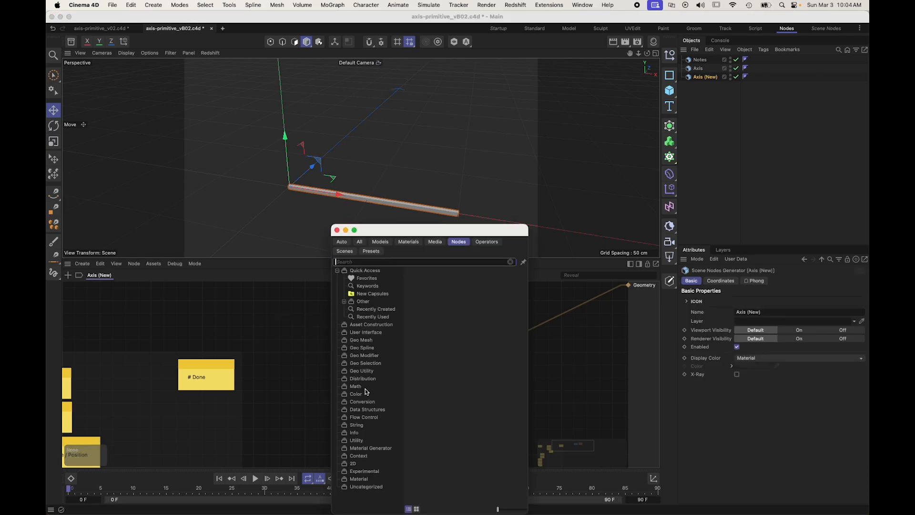
click(366, 332)
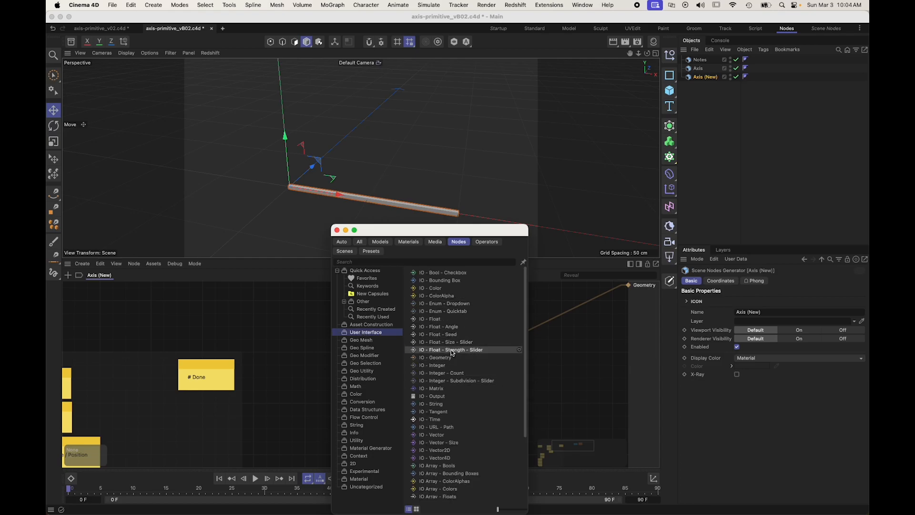
drag(452, 344, 234, 316)
drag(405, 342, 178, 323)
Step: Rename the two Size input ports as Radius and Thickness
double_click(72, 285)
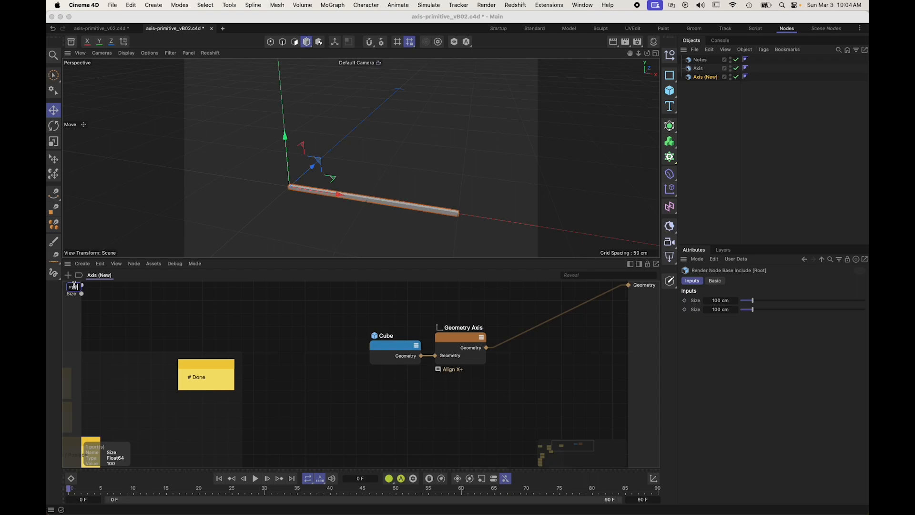
text(Radius)
key(Return)
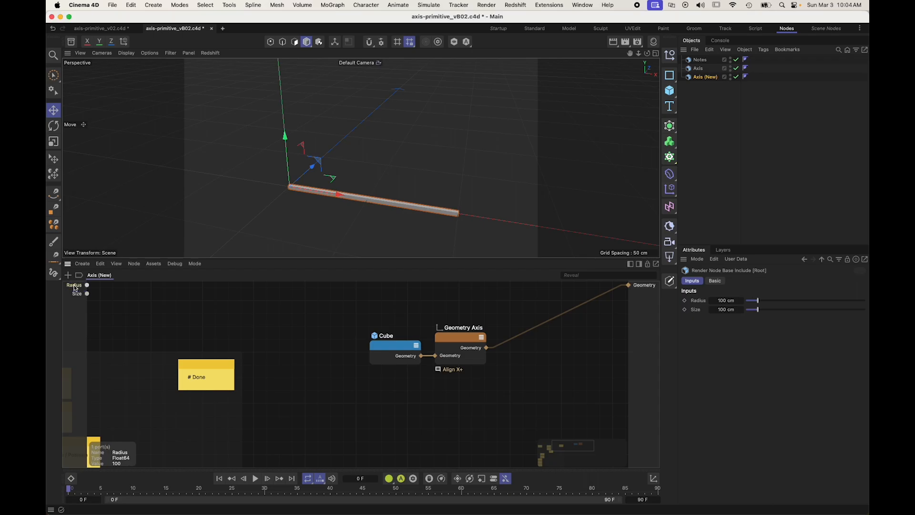
double_click(78, 293)
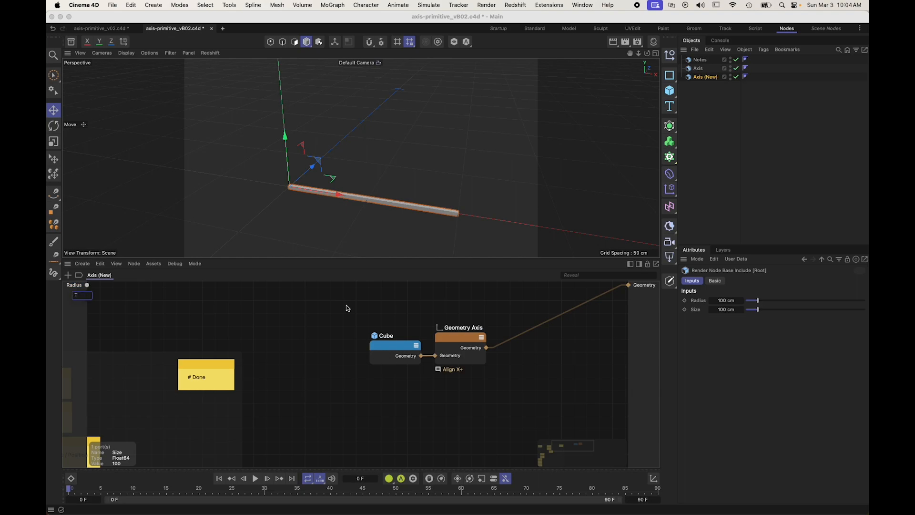
text(Thickness)
key(Return)
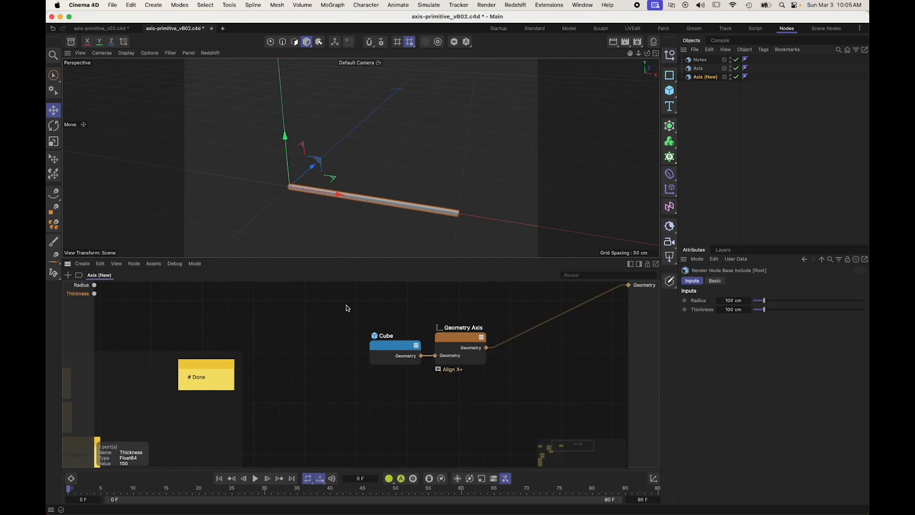
Step: Open the Radius port for editing and review its default value
click(88, 307)
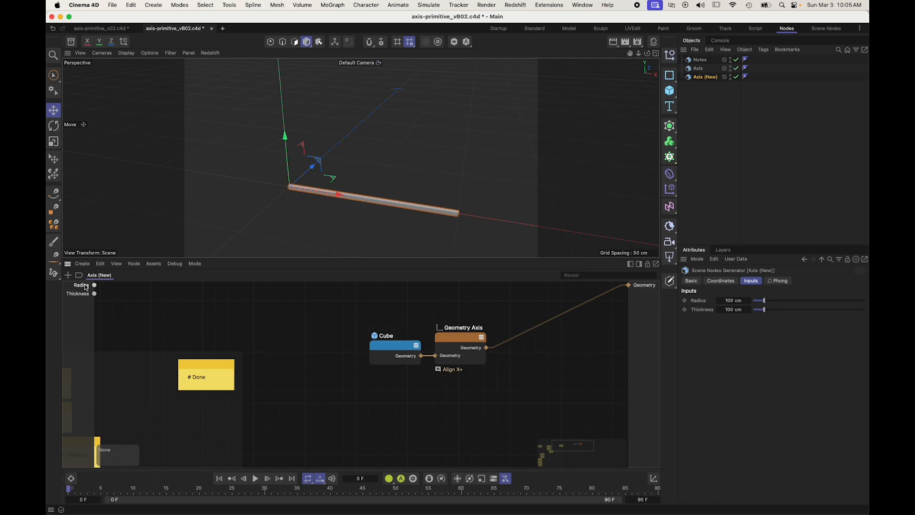
double_click(83, 285)
click(81, 300)
right_click(86, 288)
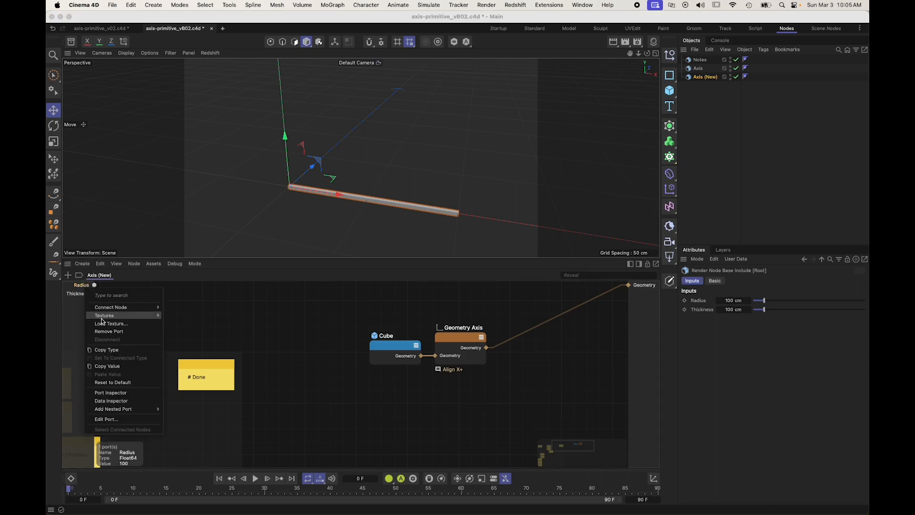
click(106, 419)
drag(148, 38, 377, 53)
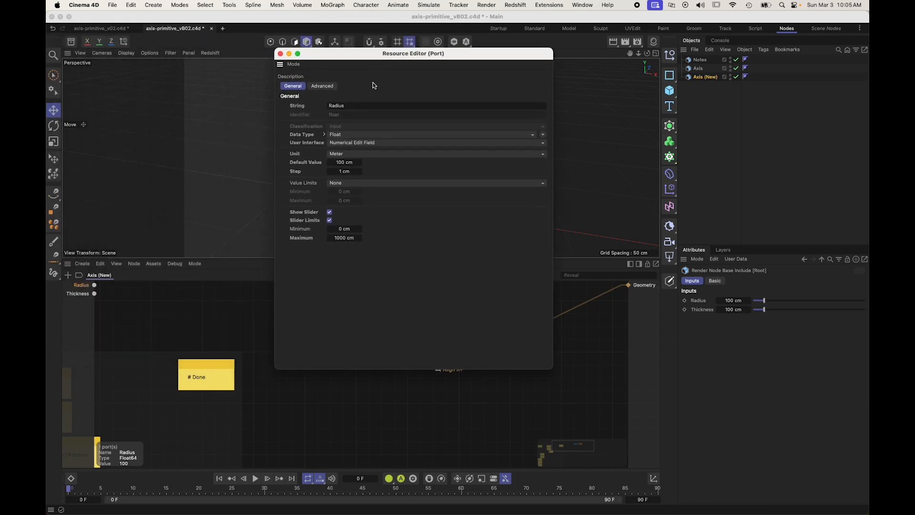
click(340, 162)
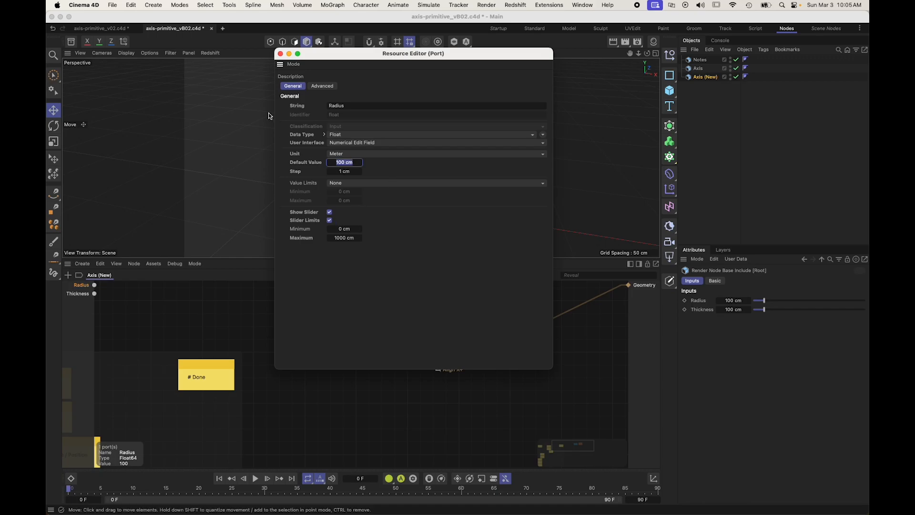
click(280, 54)
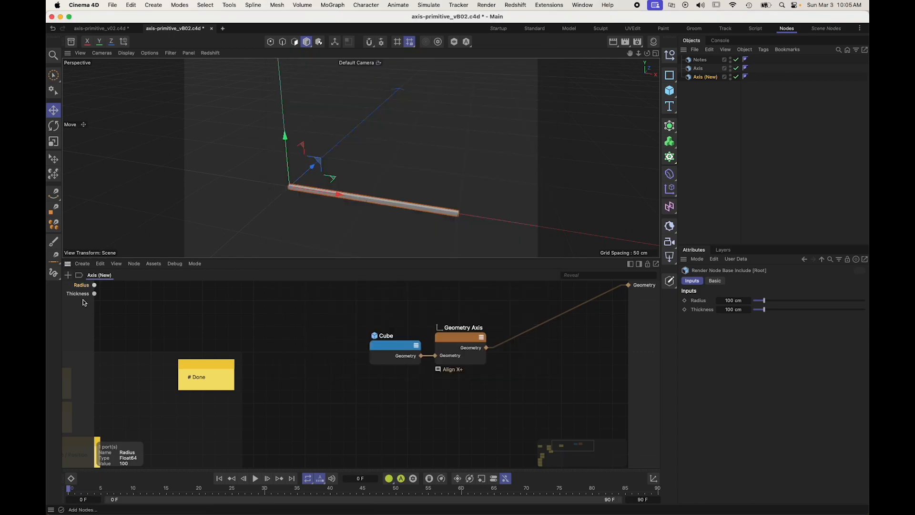
Step: Edit the Thickness port to use a default value of 4 cm and a slider maximum of 100 cm
right_click(85, 294)
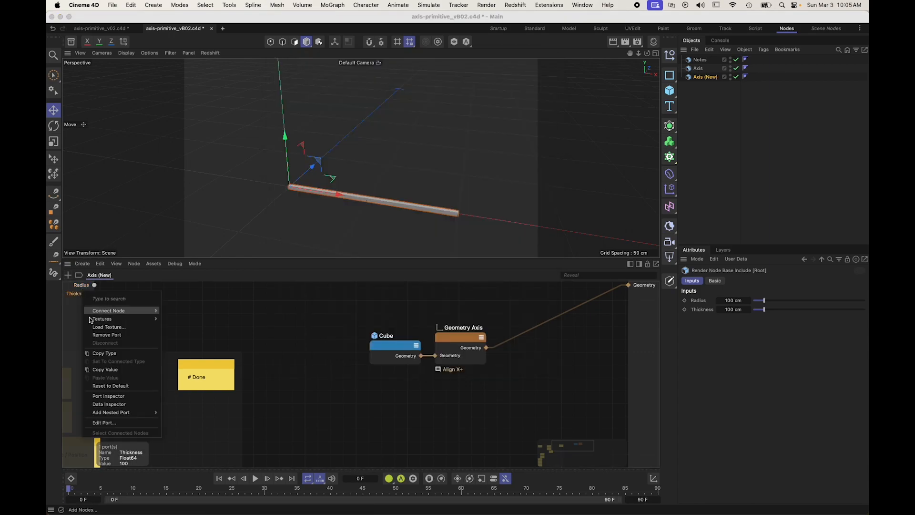
click(104, 423)
click(117, 148)
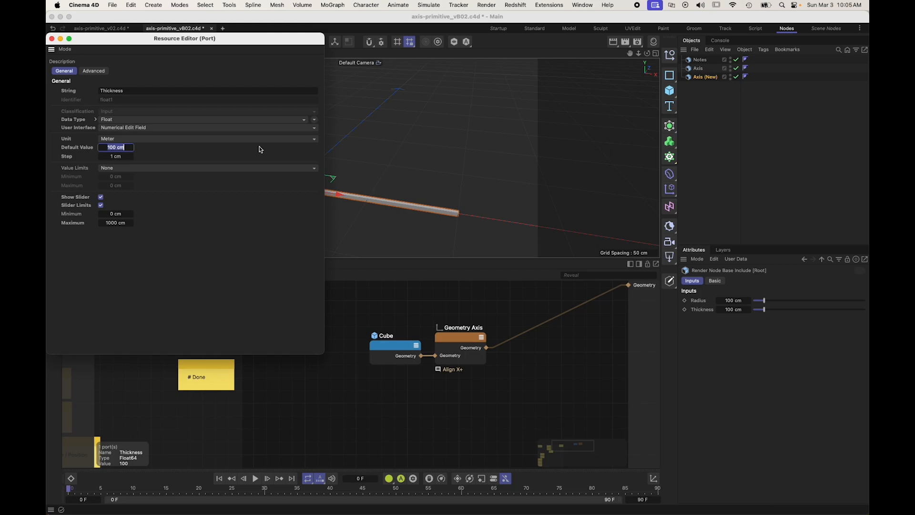
text(4)
key(Return)
click(112, 223)
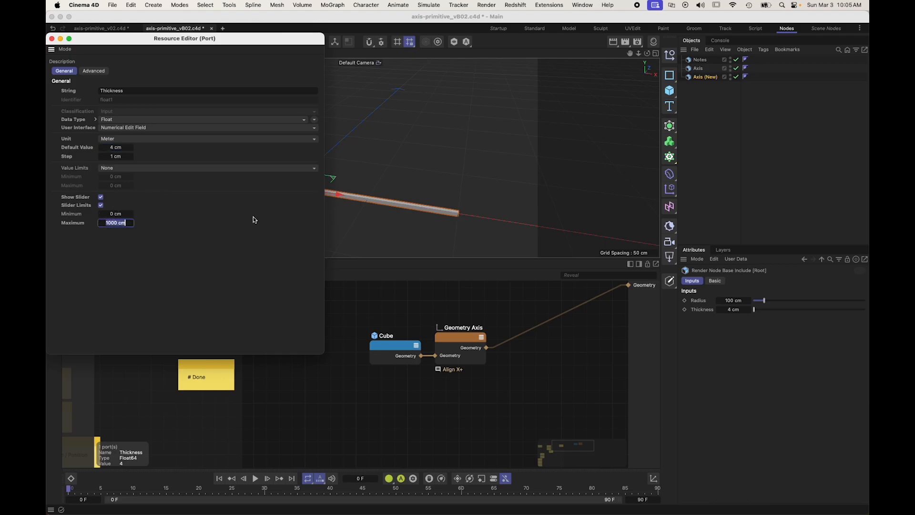
text(100)
key(Return)
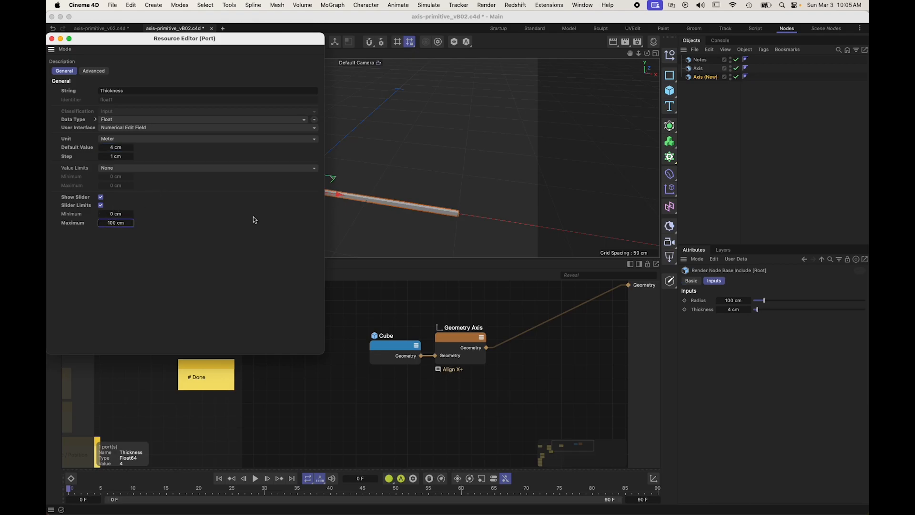
click(52, 38)
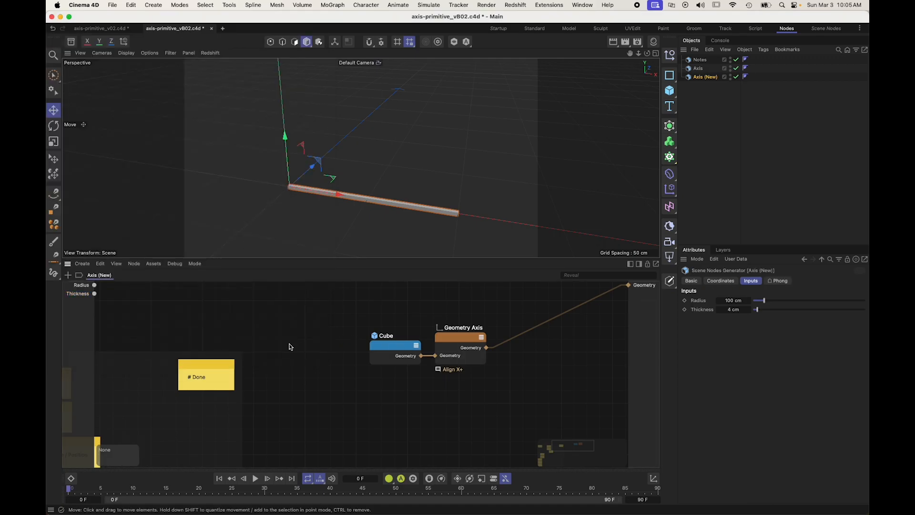
Step: Expose the Cube node's Size as an input port and expand it into its X, Y and Z components
click(394, 346)
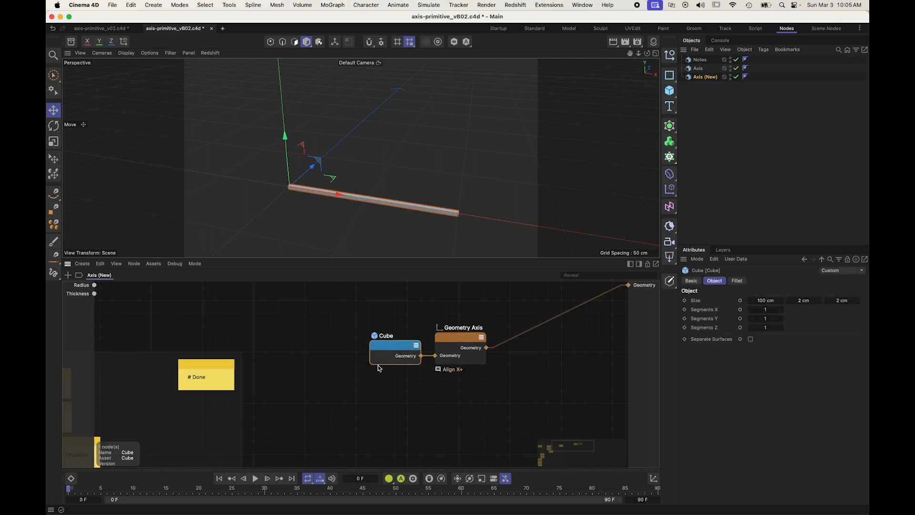
click(741, 302)
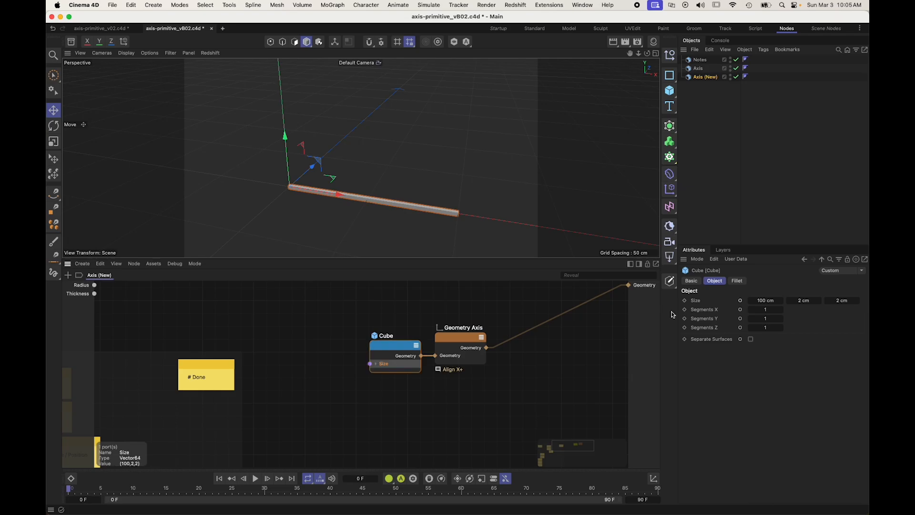
click(377, 365)
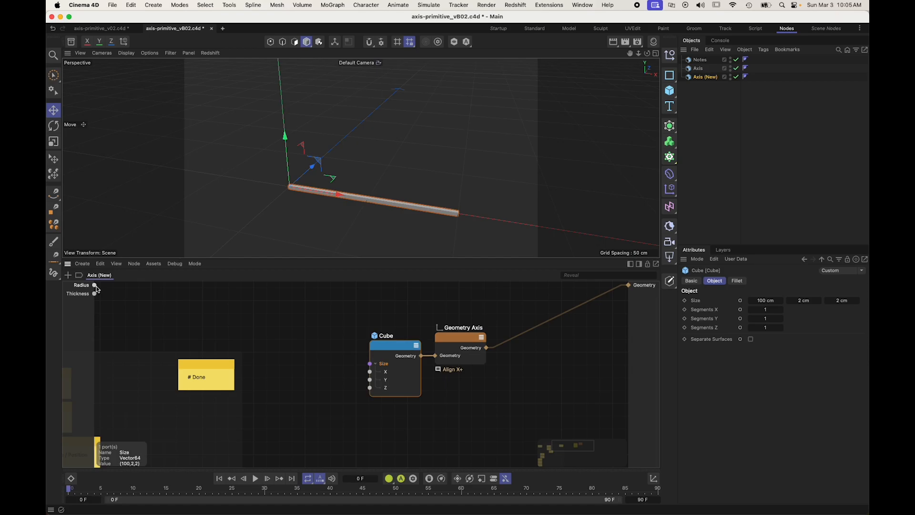
Step: Set the Cube node's size to 2 cm in X and 100 cm in Z so the bar runs along Z
alt+drag(396, 190, 310, 203)
click(764, 300)
text(2)
key(Tab)
key(Tab)
text(10)
key(Return)
click(836, 300)
text(100)
key(Return)
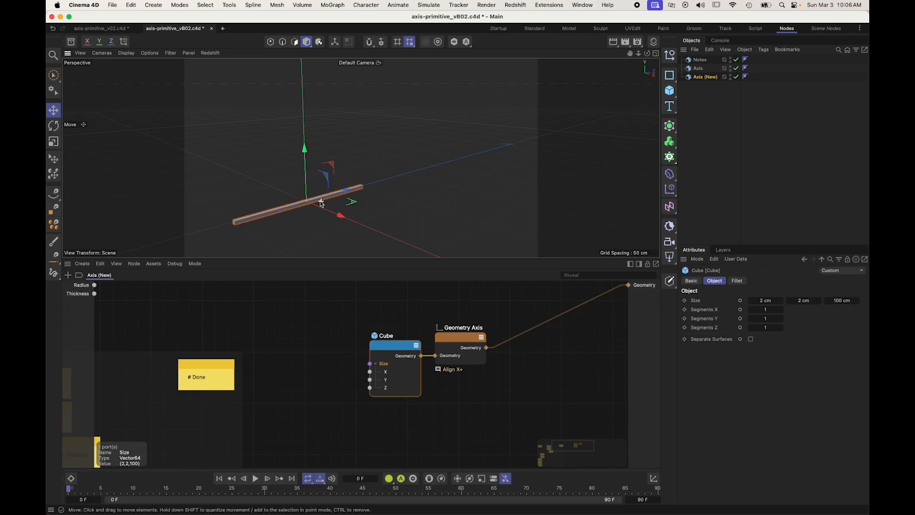
alt+drag(332, 209, 359, 155)
alt+drag(362, 190, 370, 180)
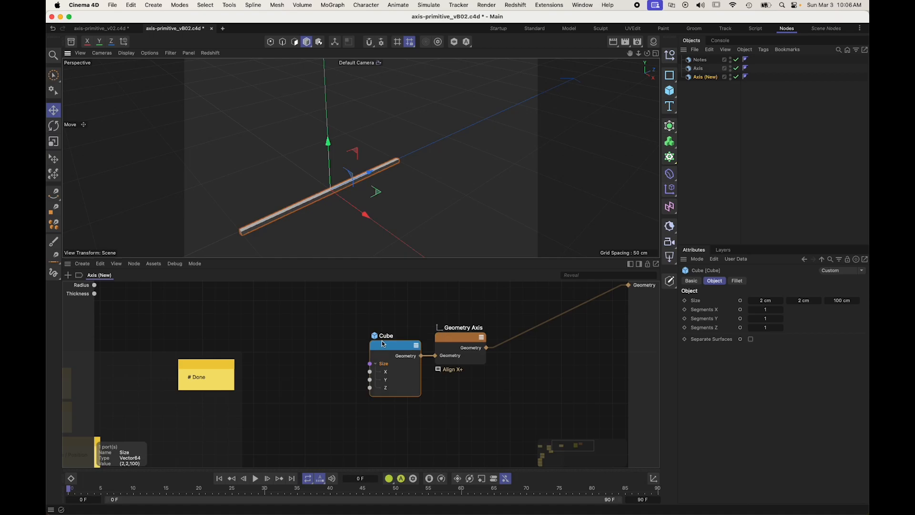
Step: Change the Geometry Axis node's comment to "Align Z+" and set its Axis X to 0% and Axis Z to 100%
click(458, 370)
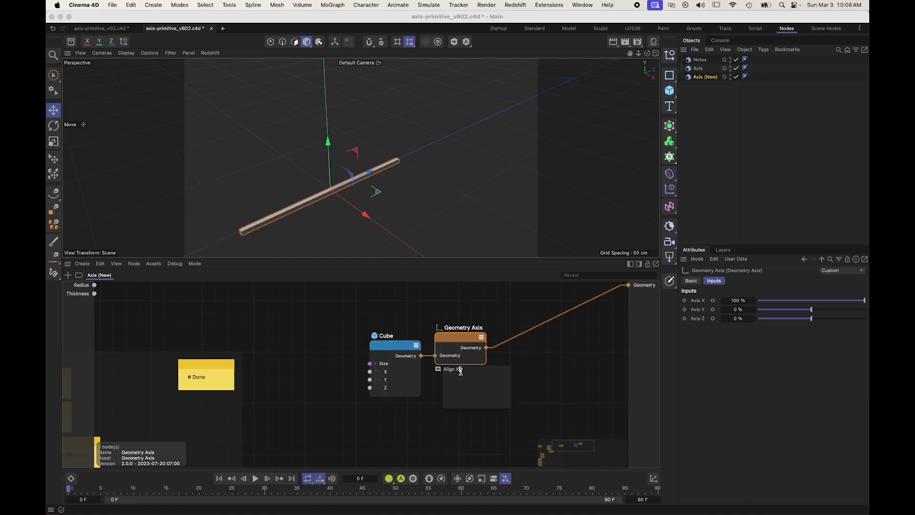
key(Return)
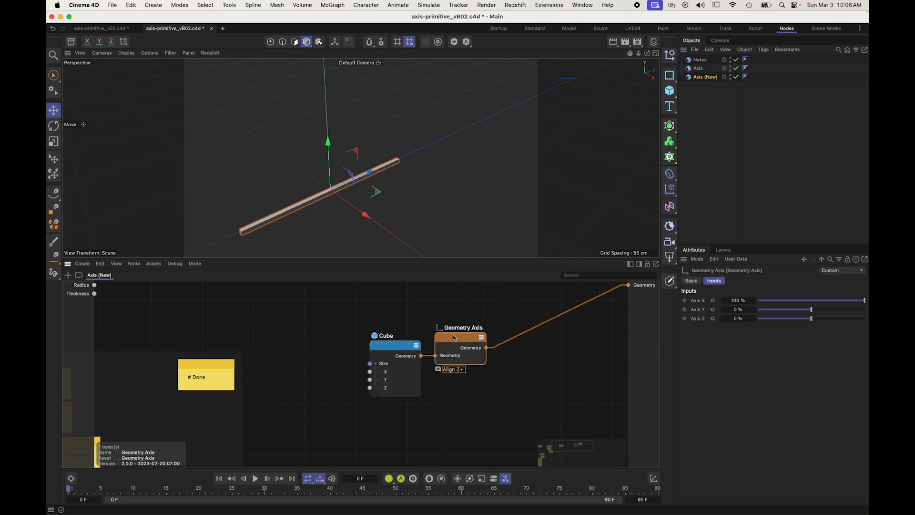
click(824, 301)
drag(826, 302, 865, 318)
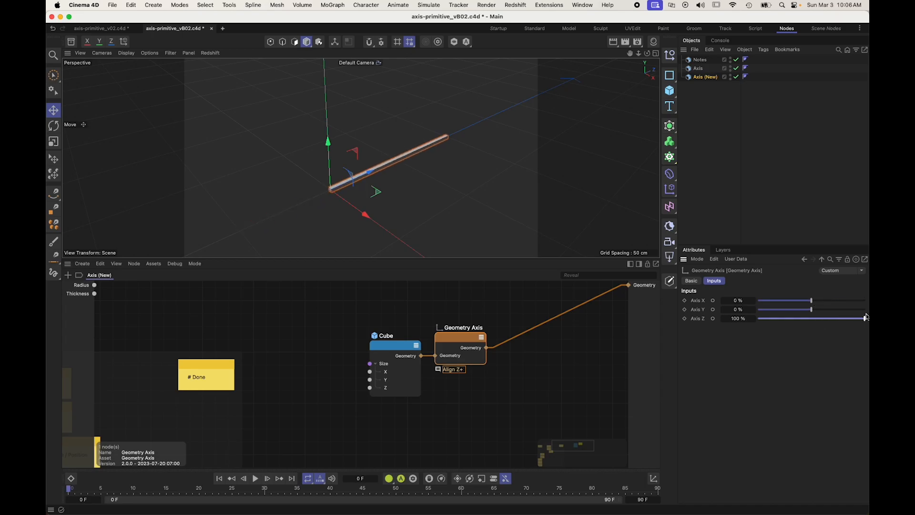
Step: Connect the Radius input to the cube's Size Z and the Thickness input to its Size X and Y
click(281, 416)
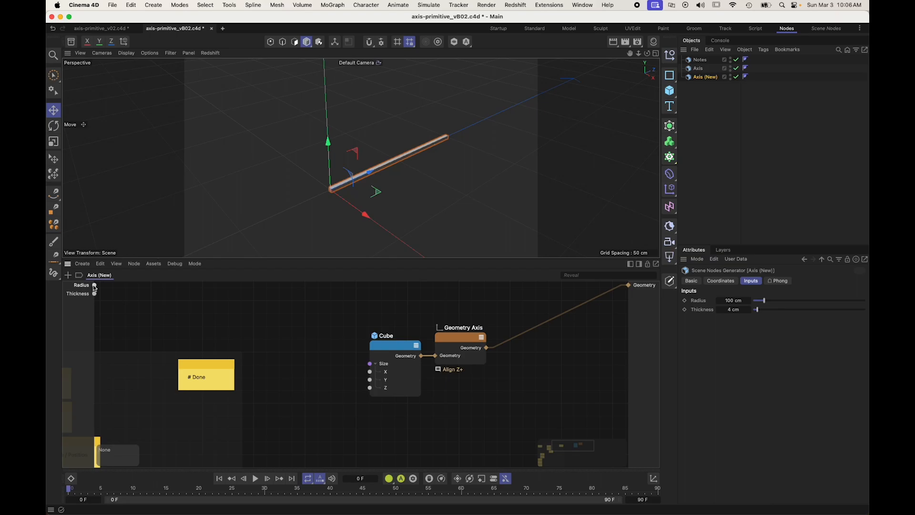
drag(95, 285, 370, 388)
drag(94, 294, 370, 372)
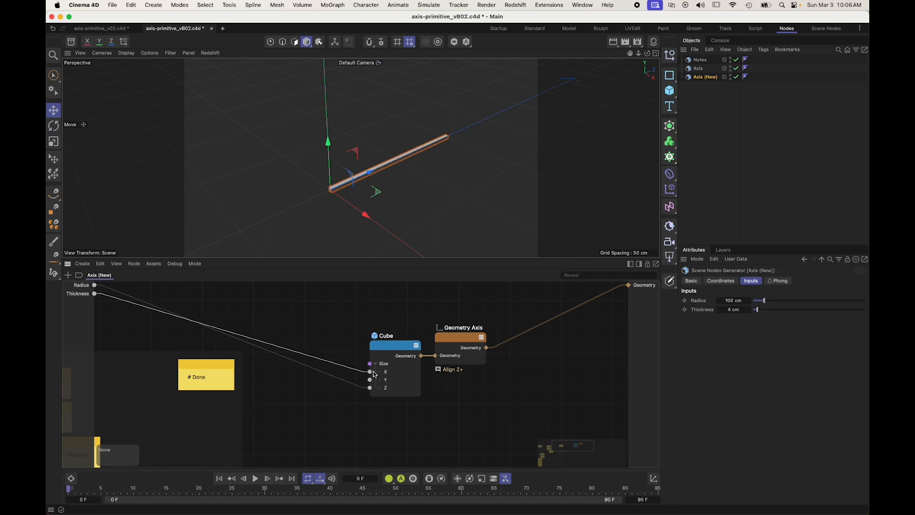
drag(94, 294, 381, 378)
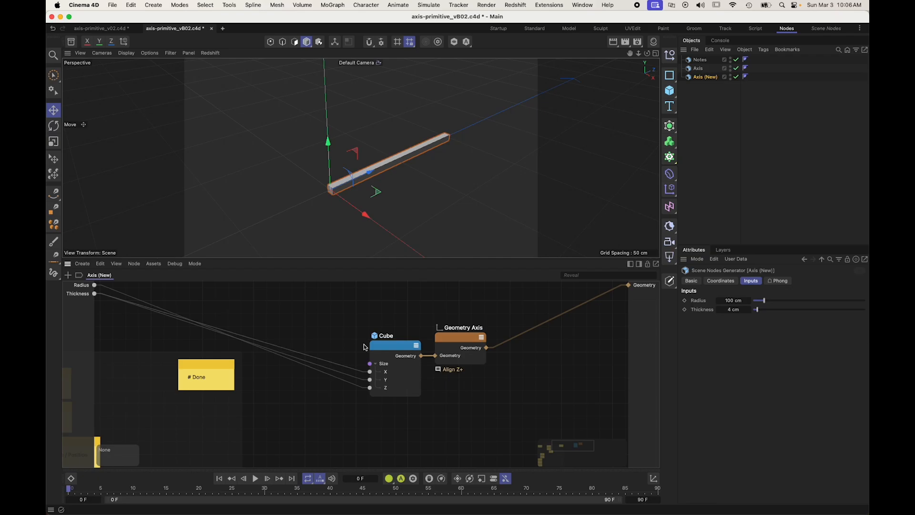
Step: Insert a Wire Rerouter on the Thickness connection to the cube, comment it "Thickness", and place it just above the wires
double_click(334, 364)
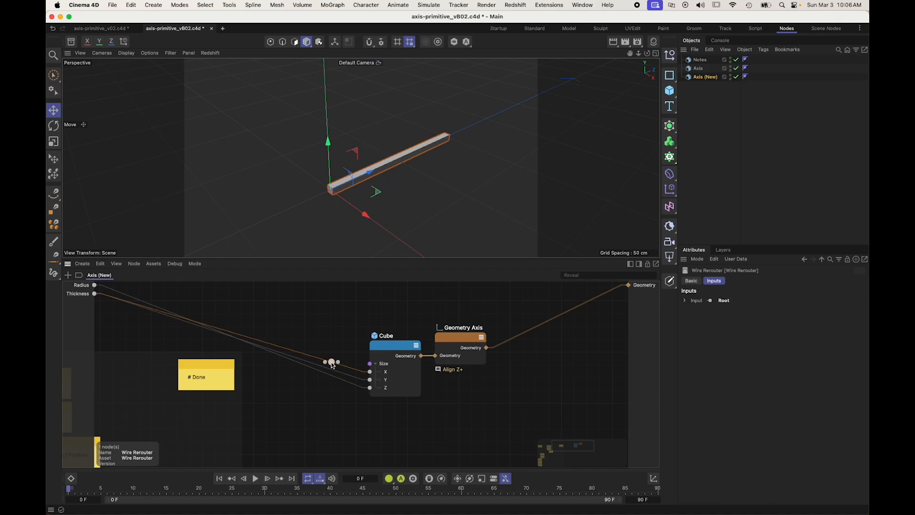
right_click(332, 365)
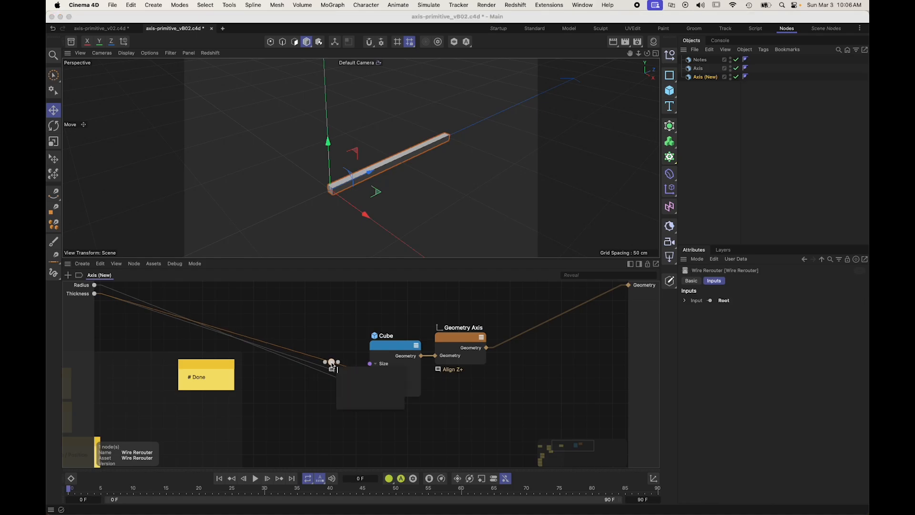
text(Thickness)
key(Return)
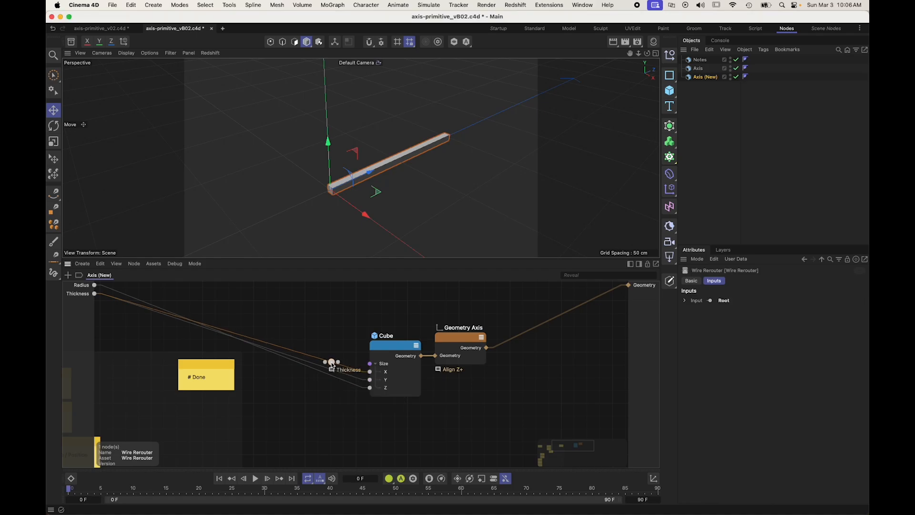
drag(332, 363, 321, 339)
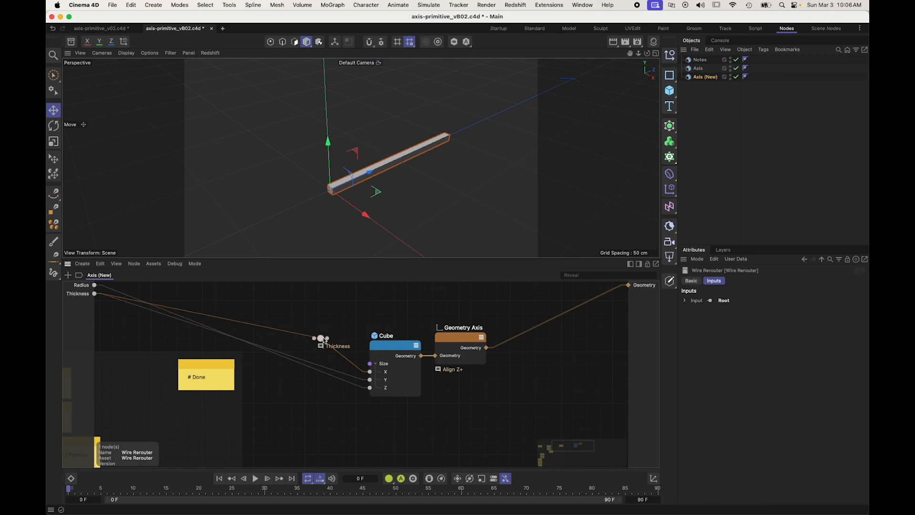
Step: Route the cube's Size Y through the Thickness rerouter and insert a Wire Rerouter commented "Radius" on the Size Z connection
drag(369, 382, 324, 385)
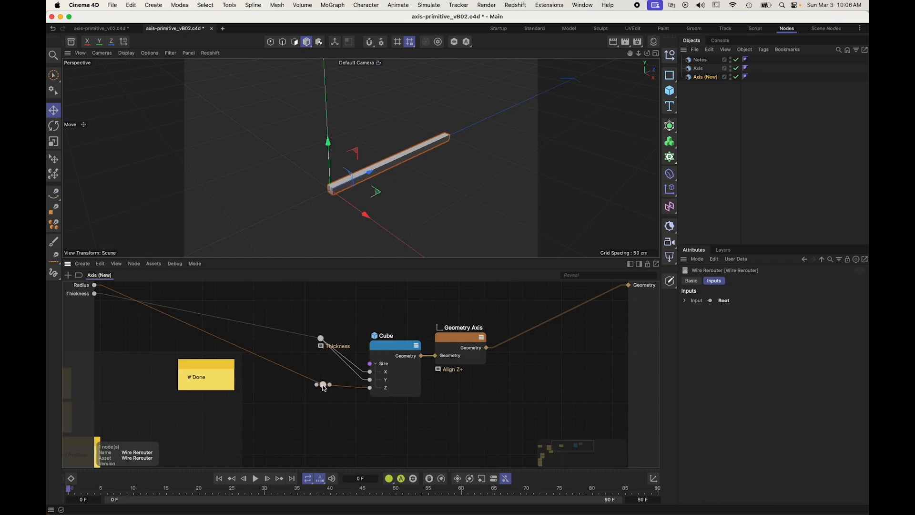
right_click(325, 388)
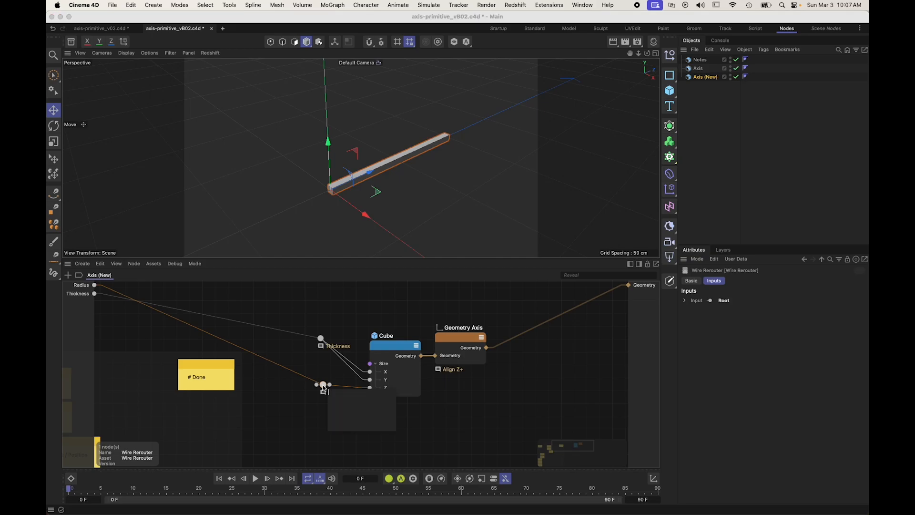
text(Radius)
key(Return)
Step: Line up the Thickness and Radius rerouters one above the other, close beside the cube's size ports
click(310, 360)
drag(312, 331, 334, 387)
click(324, 385)
click(440, 404)
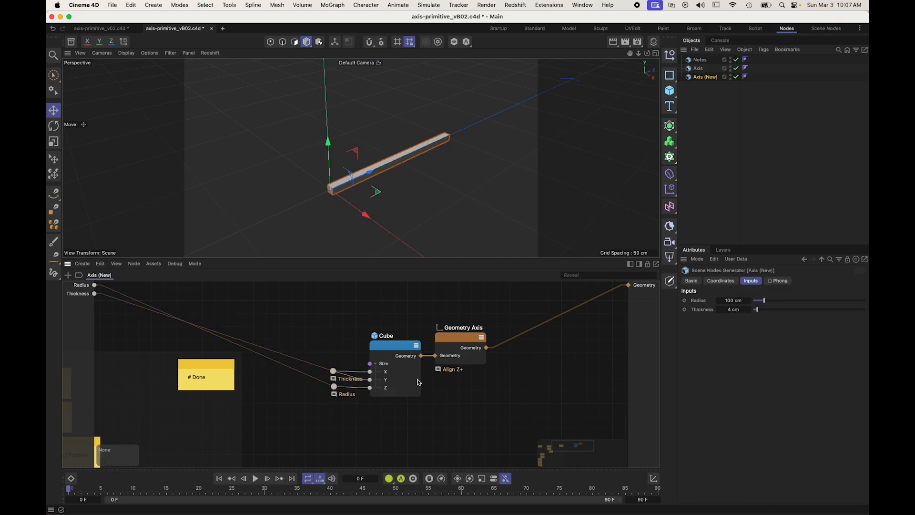
middle_drag(494, 410, 446, 402)
drag(467, 416, 269, 314)
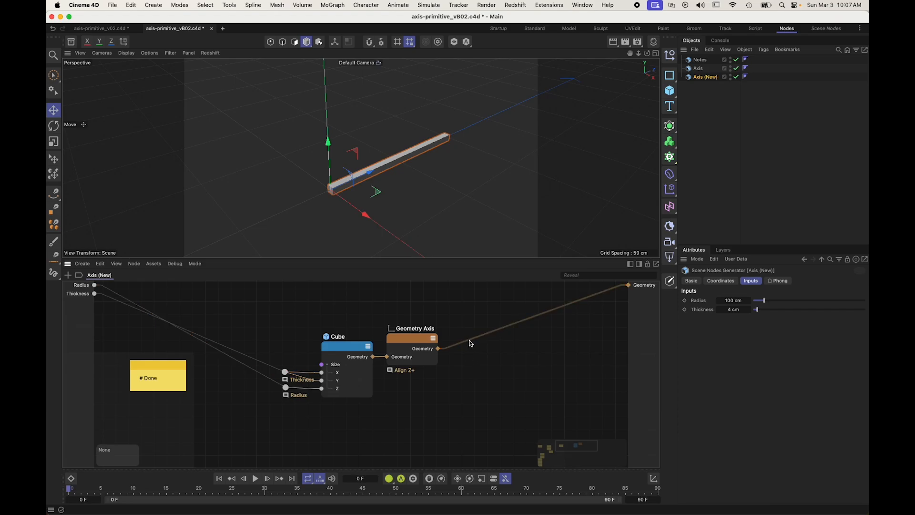
Step: Insert a Store Selection node between the Geometry Axis node and the Geometry output
alt+drag(358, 216, 394, 163)
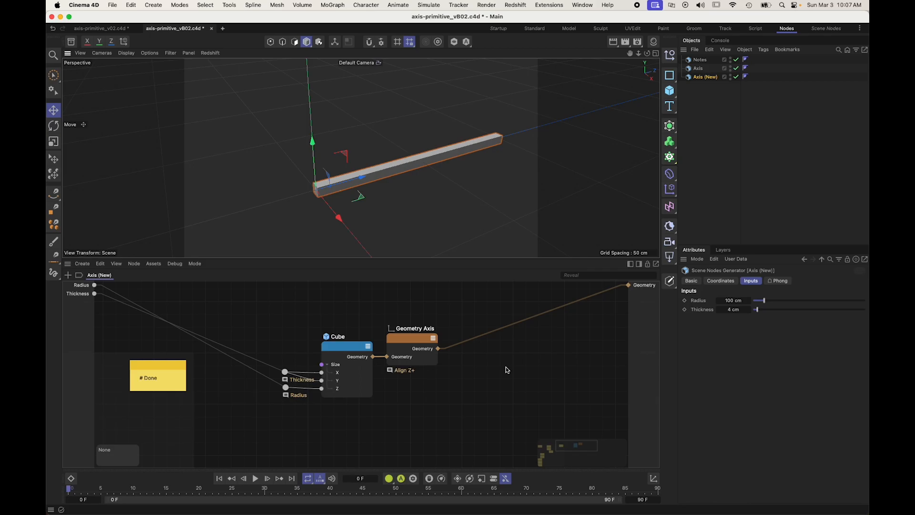
key(shift+c)
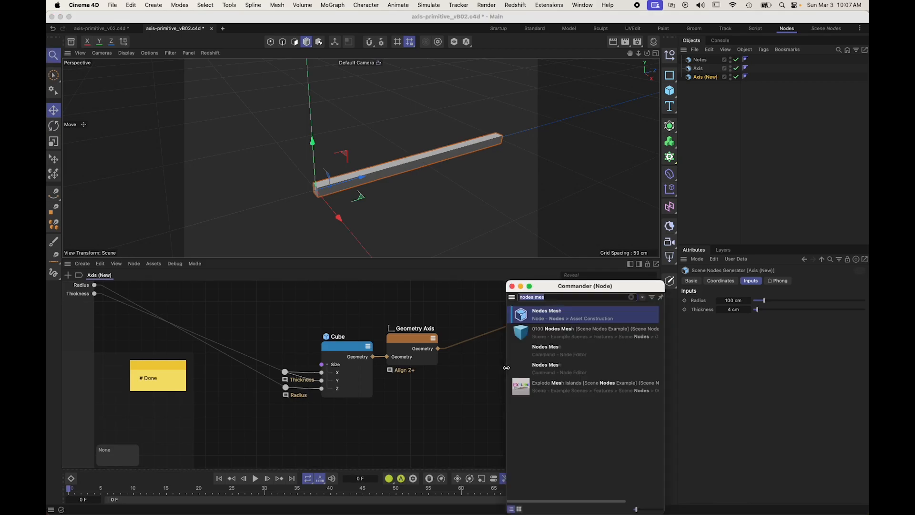
key(BackSpace)
text(store)
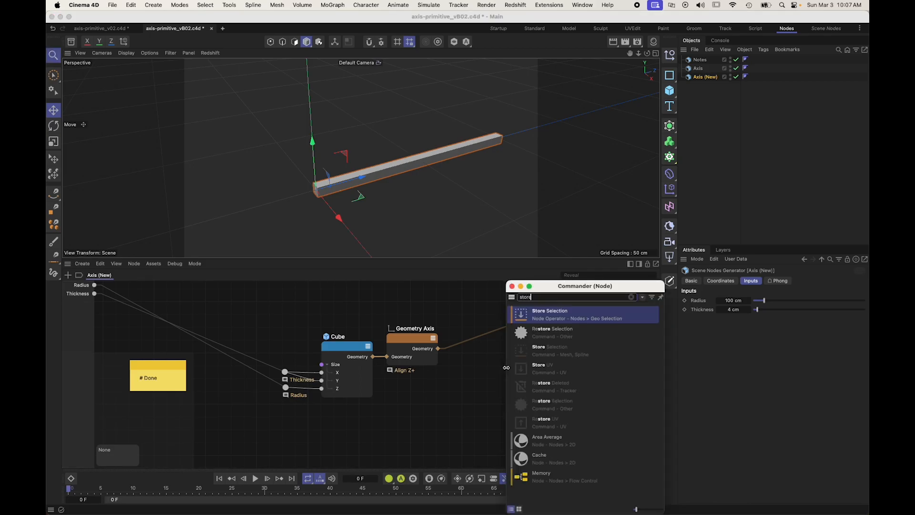
drag(521, 315, 486, 338)
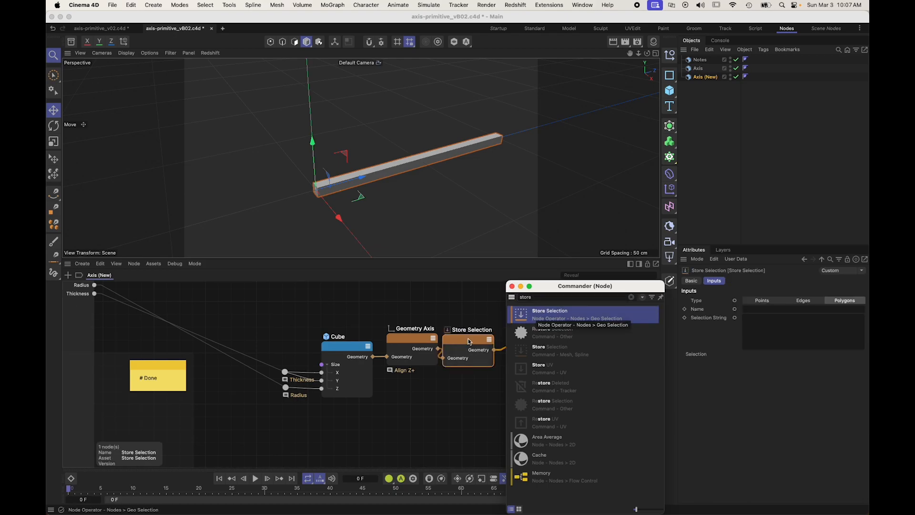
Step: Set the Store Selection node's Selection String to "all" and its Name to "x_axis"
click(787, 330)
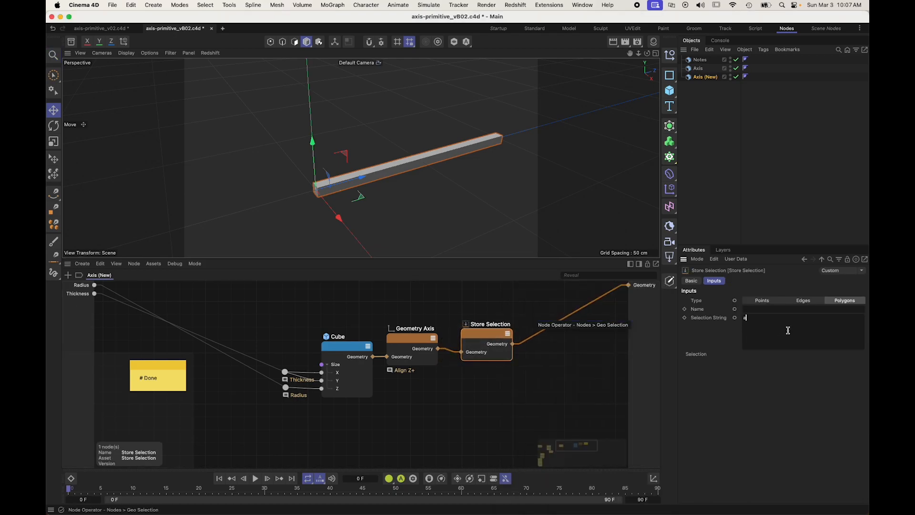
text(all)
drag(491, 334, 492, 336)
click(758, 309)
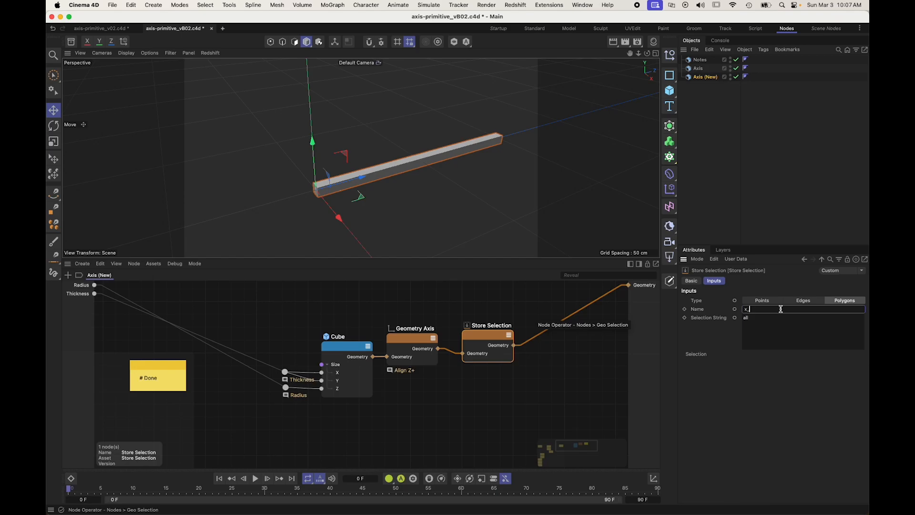
click(707, 340)
Step: Expose the Store Selection node's Name as an input port and align the node beside Geometry Axis
click(736, 309)
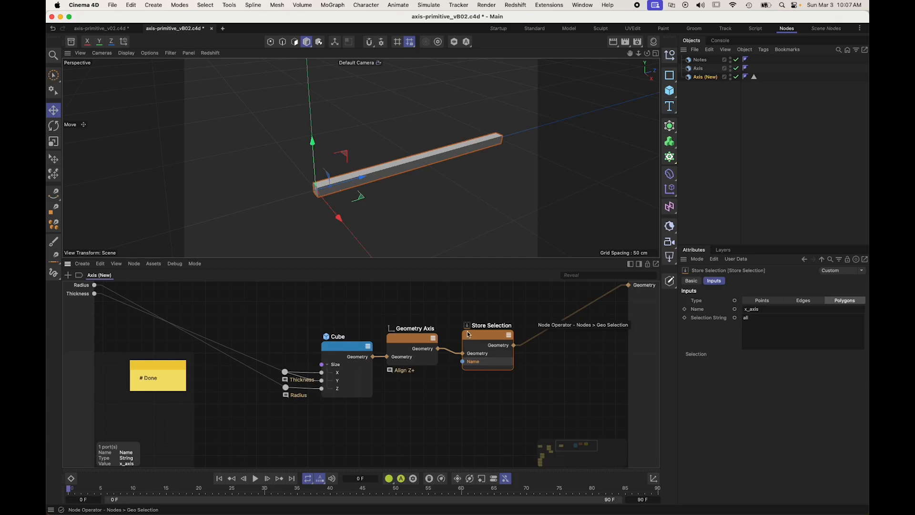
drag(482, 336, 473, 329)
click(475, 391)
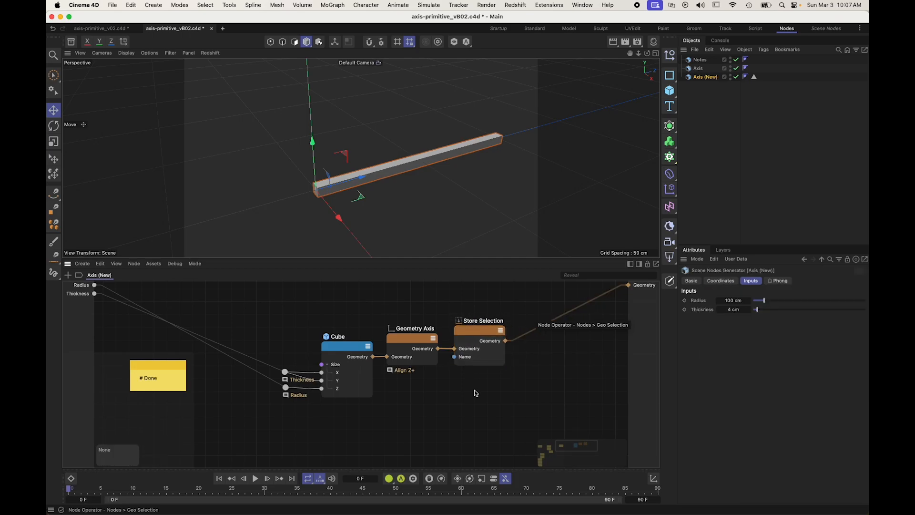
mouse_move(443, 407)
alt+middle_down()
mouse_move(472, 340)
mouse_move(406, 335)
mouse_move(363, 387)
mouse_move(441, 410)
alt+middle_up()
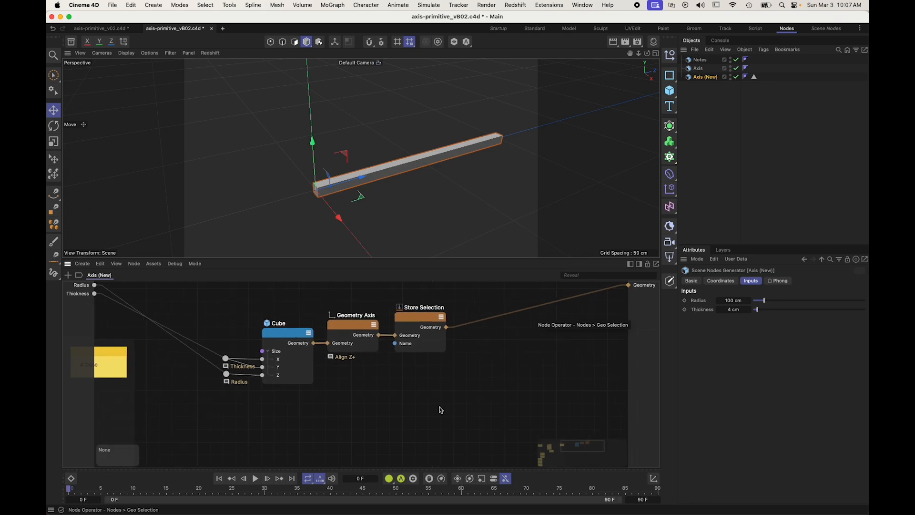
drag(338, 321, 339, 324)
drag(419, 318, 416, 317)
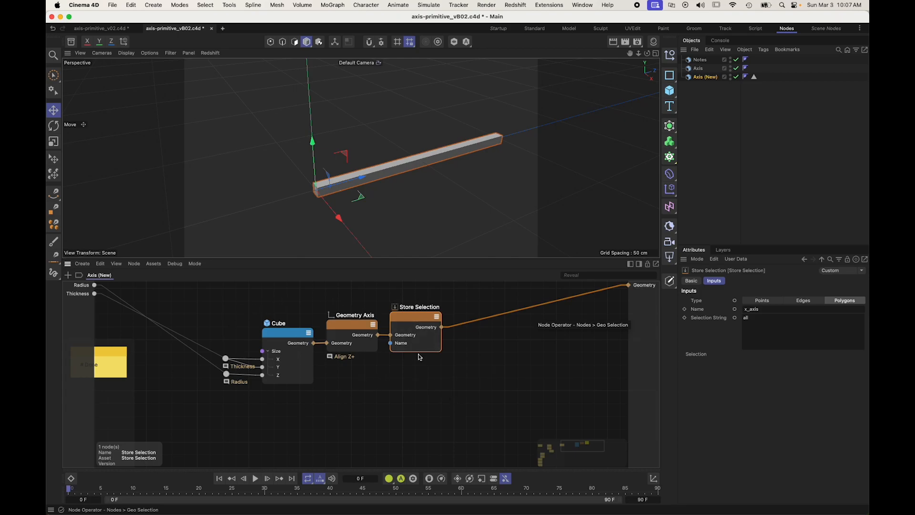
middle_drag(394, 361, 419, 371)
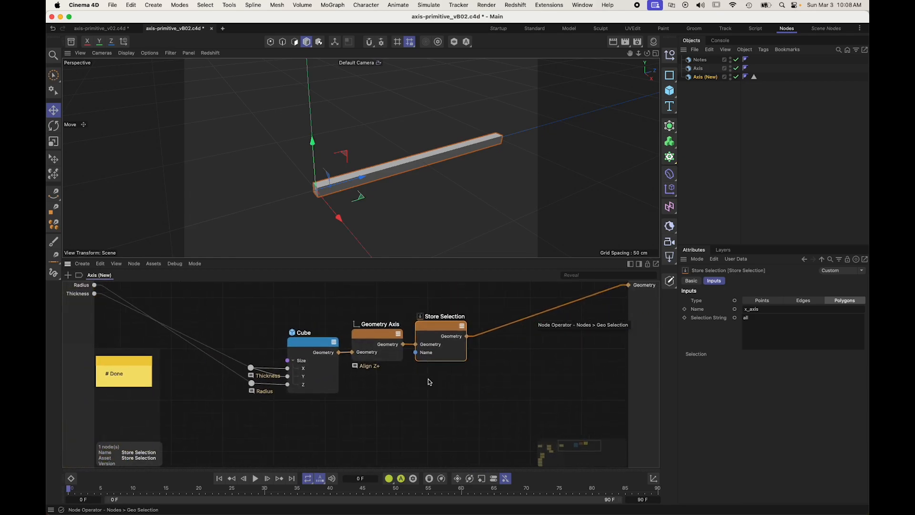
click(430, 393)
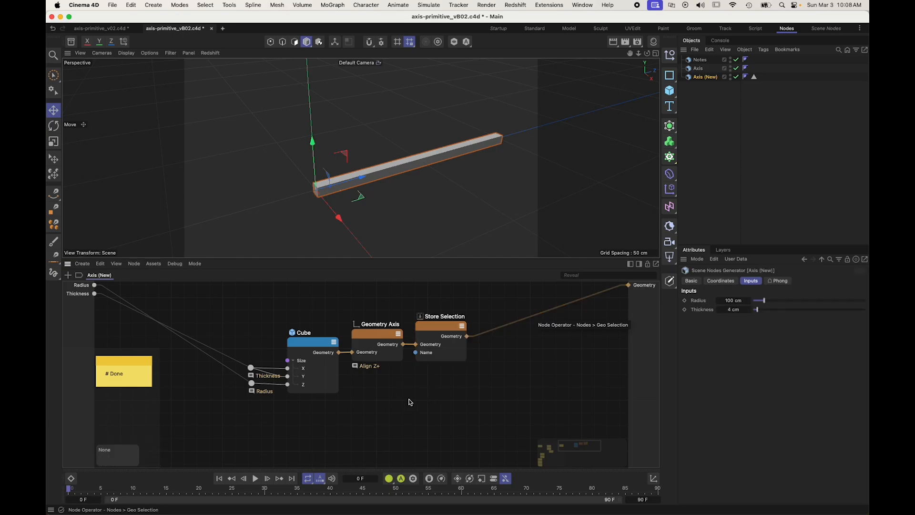
Step: Insert a Wire Rerouter on the Store Selection output and comment it "Geometry"
double_click(486, 335)
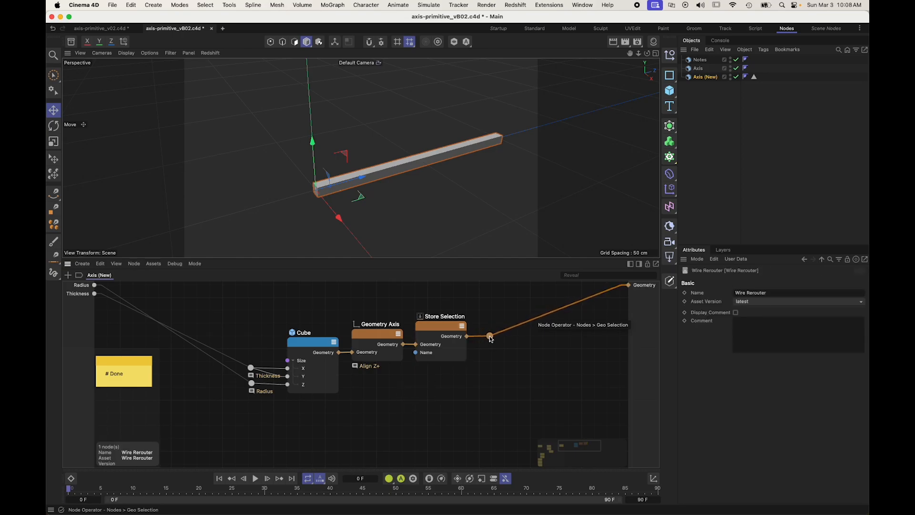
double_click(490, 337)
text(Geometry)
key(Return)
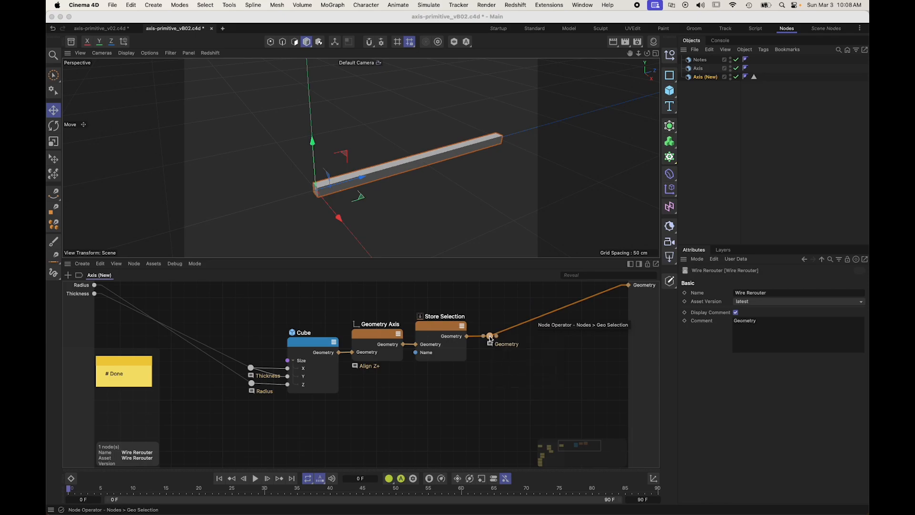
click(480, 360)
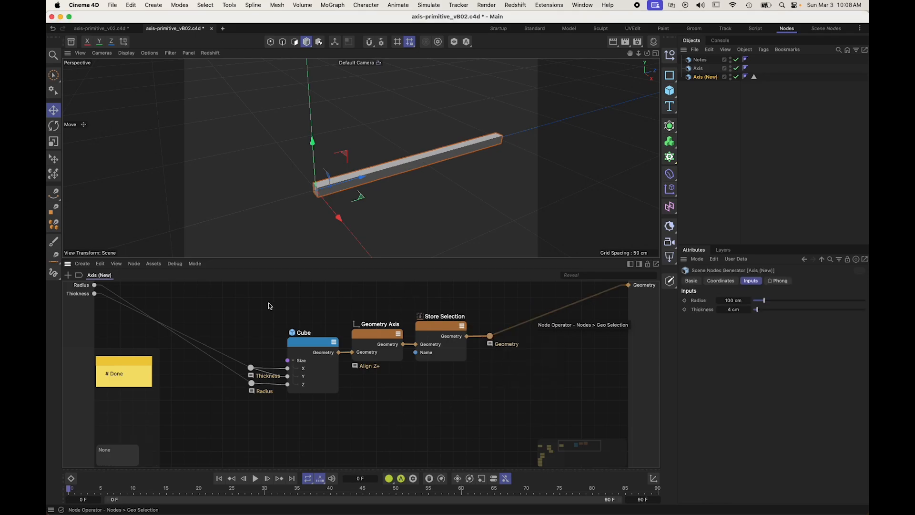
Step: Group the cube, Geometry Axis, Store Selection and three rerouters in a scaffold named "Z Axis"
click(364, 341)
click(465, 422)
scroll(467, 412, down, 2)
alt+middle_drag(457, 416, 401, 399)
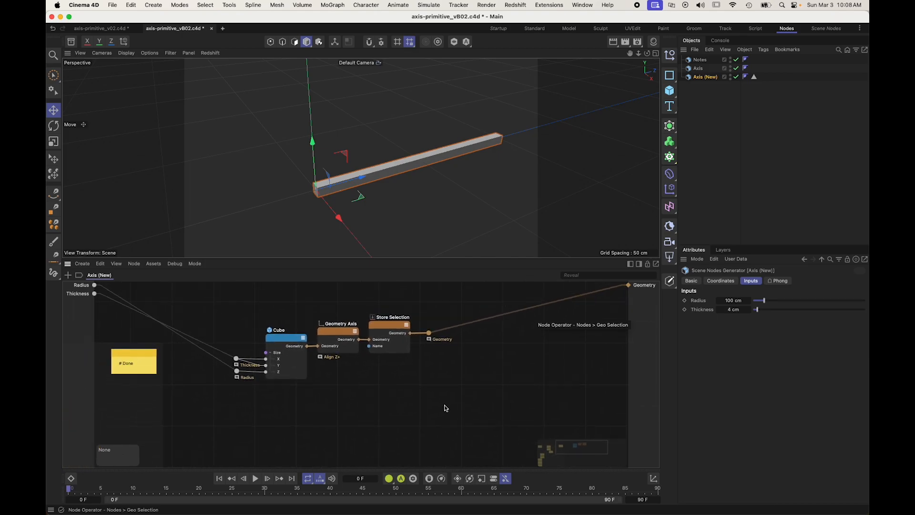
drag(471, 423, 215, 282)
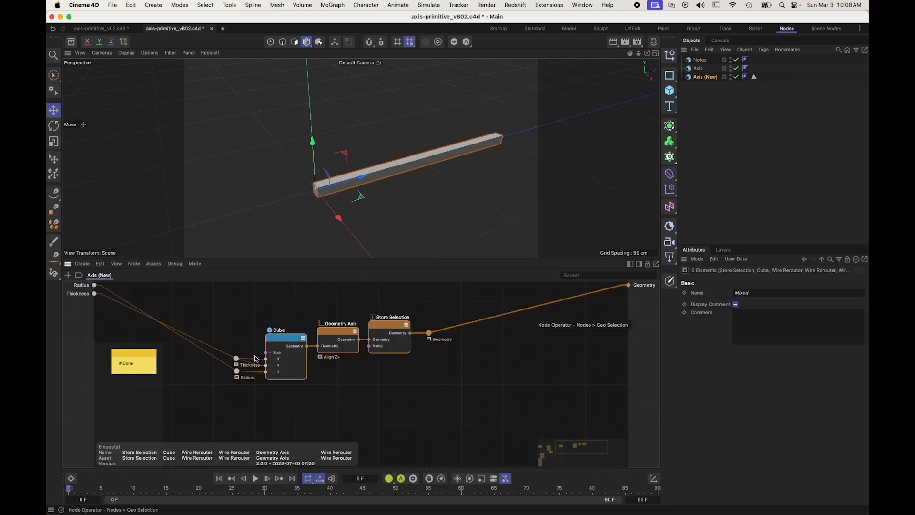
key(alt+s)
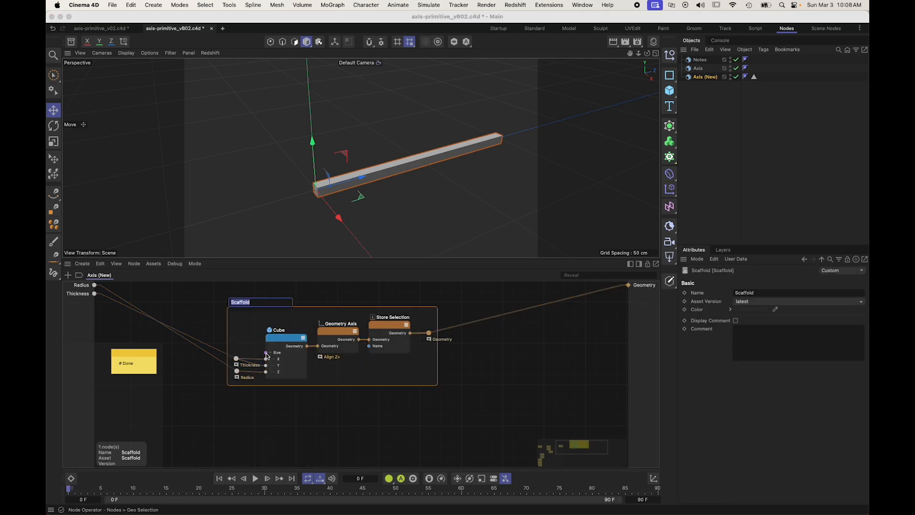
text(X)
text( Axis)
key(Return)
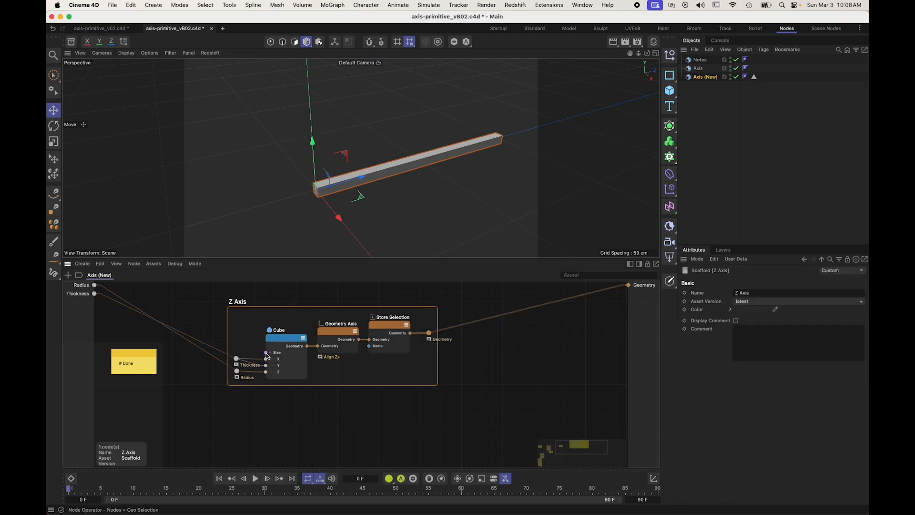
Step: Change the Store Selection node's Name value to "z_axis"
click(247, 417)
click(381, 323)
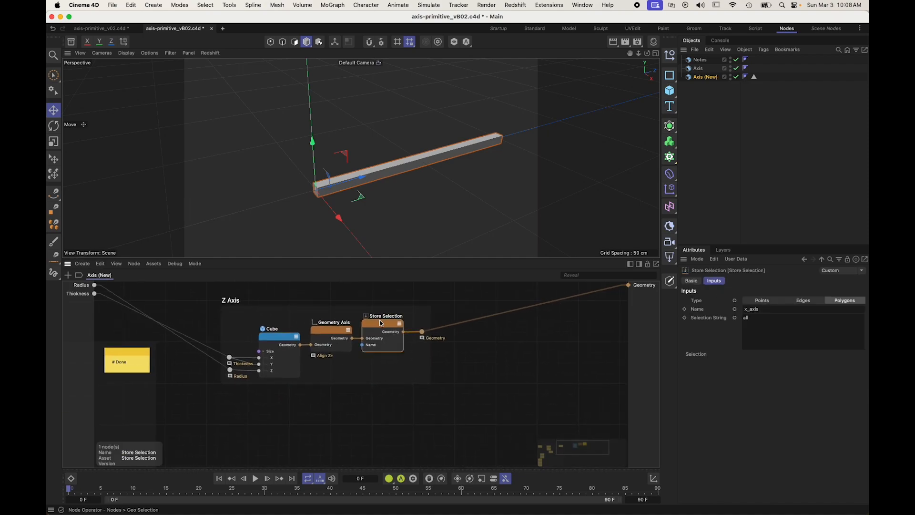
click(795, 309)
text(z)
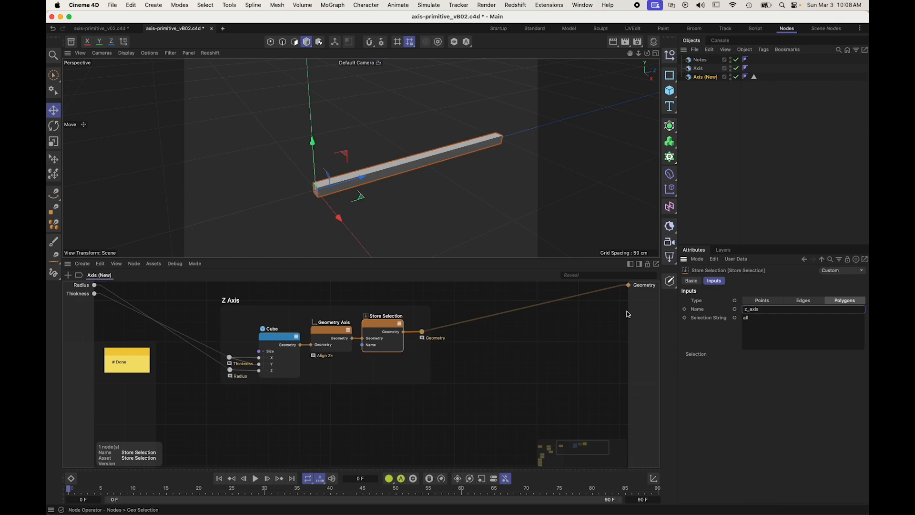
Step: Rename the Store Selection node itself to Store "z_axis"
double_click(384, 316)
text(Stor)
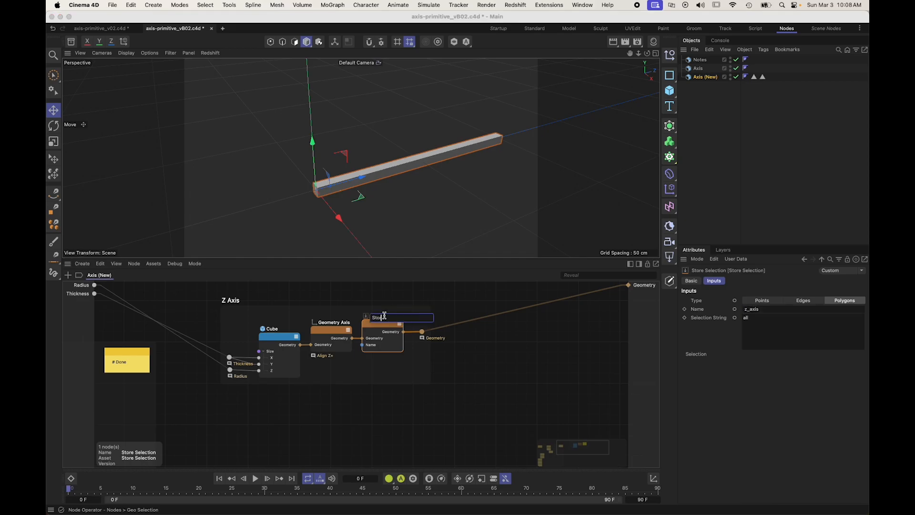
text(e "z_axis")
key(Return)
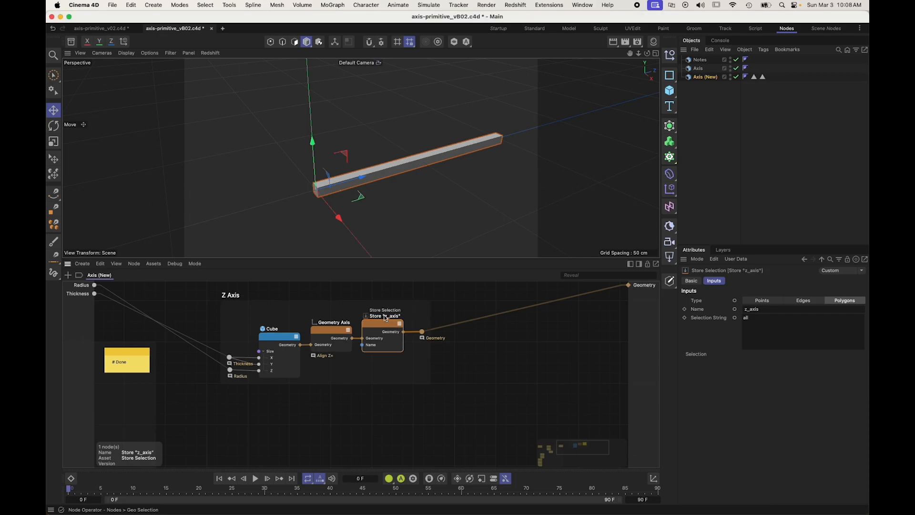
click(387, 416)
Step: Try duplicating the Z Axis scaffold below the original with its inputs connected, and undo the copy
scroll(353, 398, left, 5)
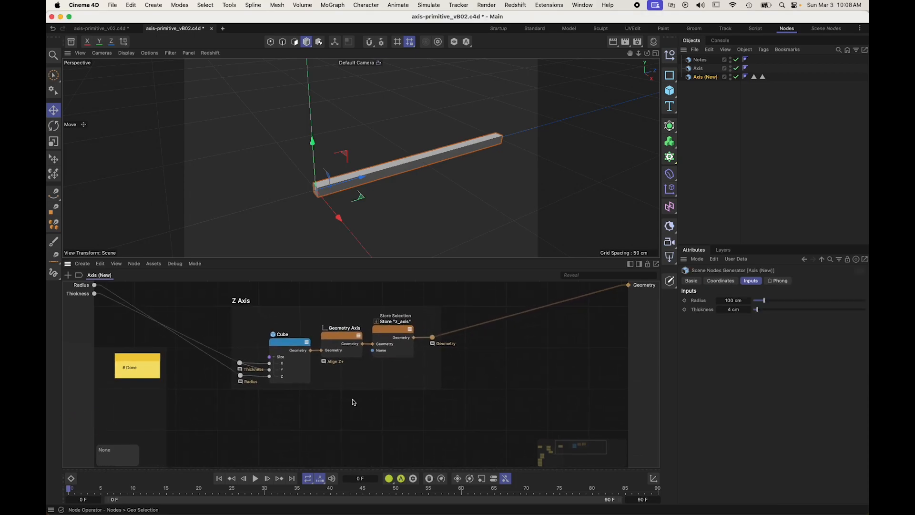
scroll(353, 398, down, 4)
mouse_move(353, 398)
alt+middle_down()
mouse_move(522, 286)
mouse_move(329, 355)
mouse_move(346, 406)
alt+middle_up()
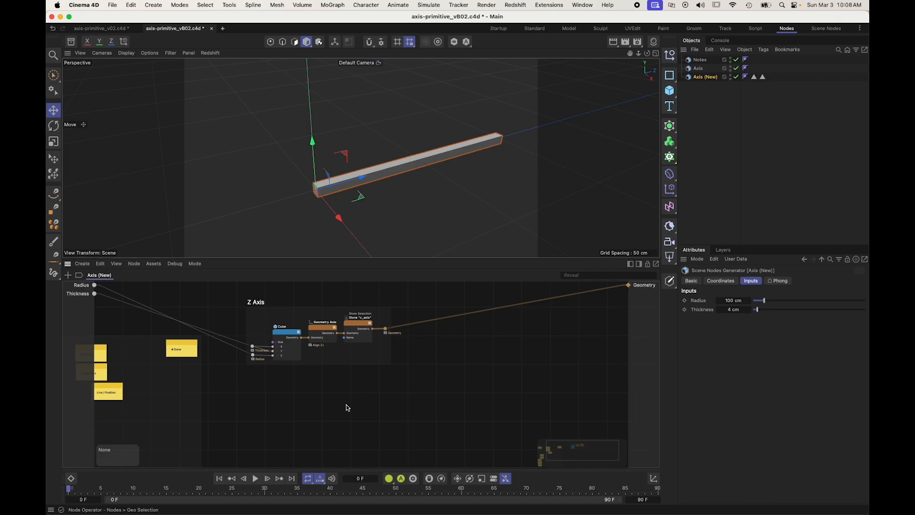
click(255, 304)
ctrl+drag(255, 304, 256, 380)
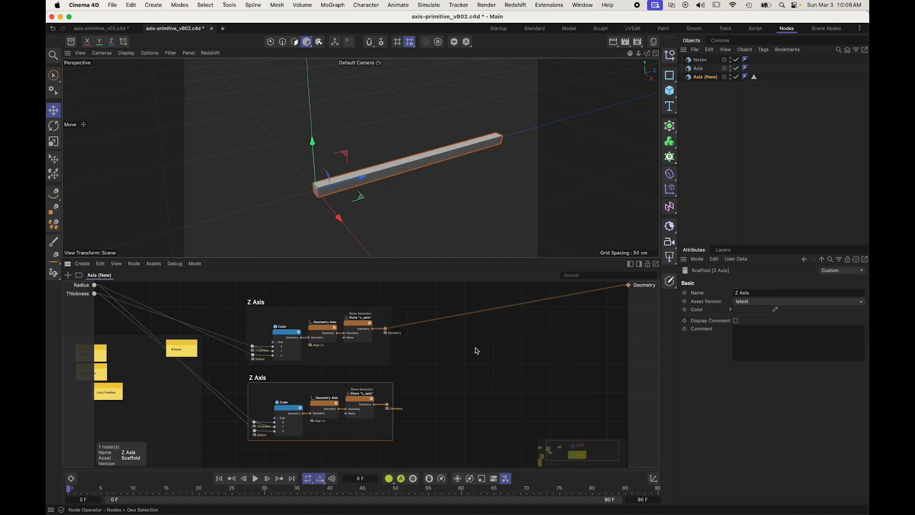
key(super+z)
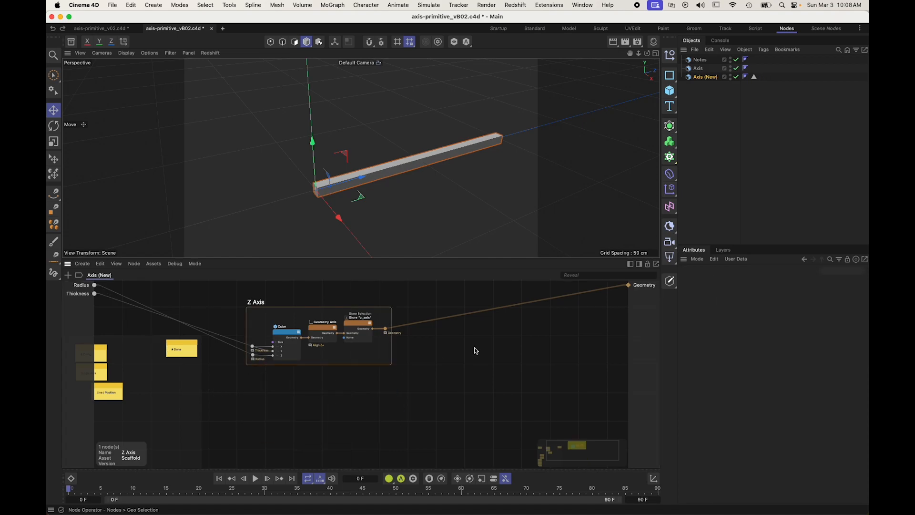
click(410, 393)
alt+drag(326, 191, 350, 185)
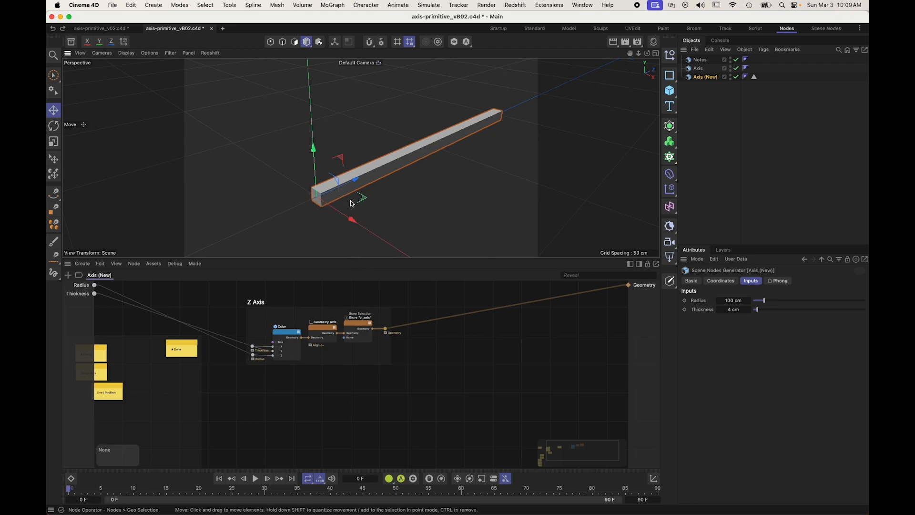
alt+drag(322, 220, 332, 186)
alt+drag(444, 133, 443, 157)
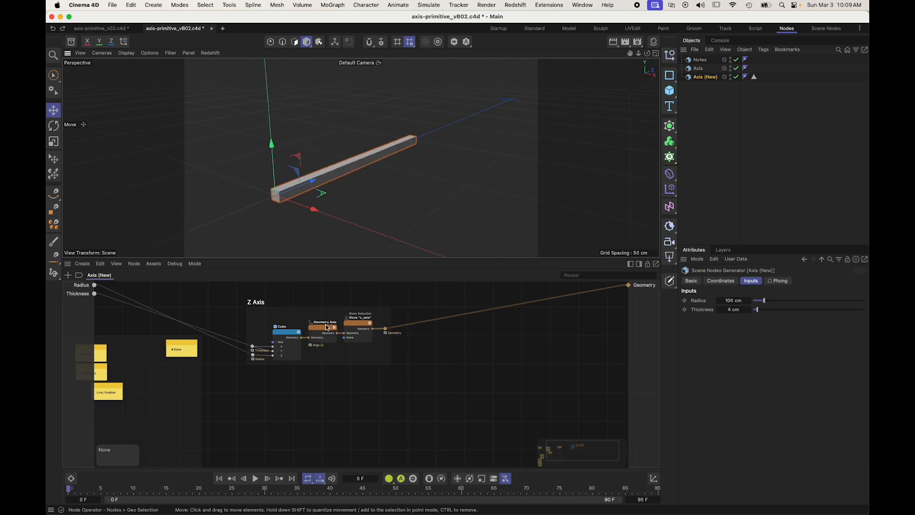
alt+middle_drag(265, 398, 375, 394)
scroll(335, 398, up, 3)
alt+middle_drag(535, 373, 381, 392)
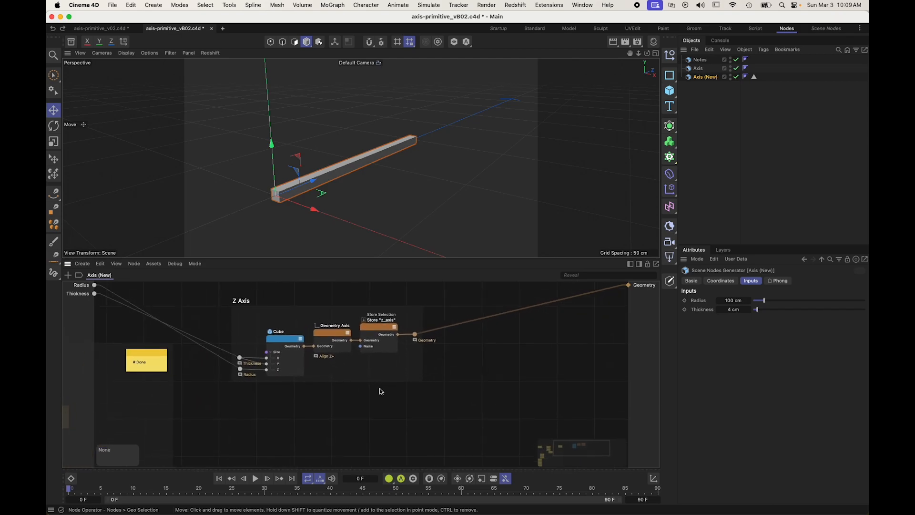
Step: On the Kanban board, move the Single Axis and Line / Position notes under Done and the Tip note under Doing
alt+middle_drag(243, 434, 454, 383)
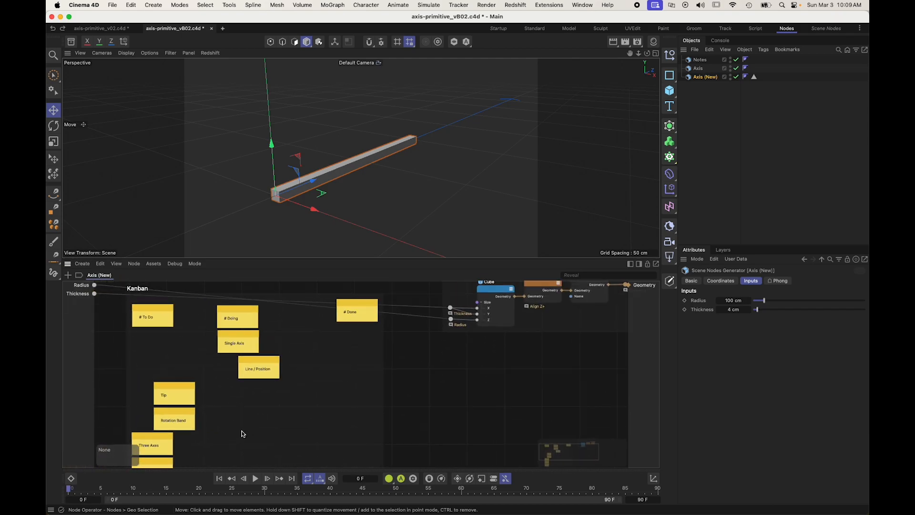
scroll(250, 352, up, 1)
click(250, 347)
shift+click(249, 365)
drag(249, 364, 377, 359)
click(388, 412)
drag(179, 401, 235, 346)
click(571, 380)
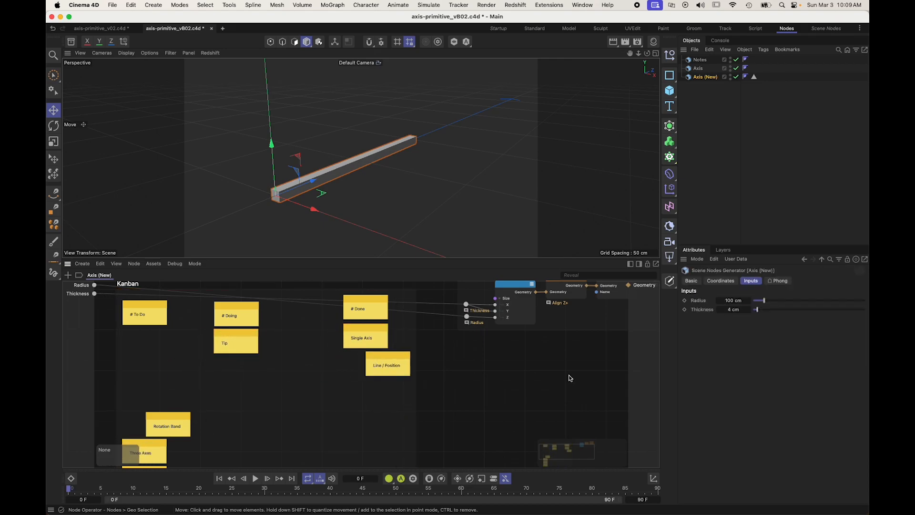
Step: Move the Geometry rerouter slightly closer to the Store "z_axis" node in the Z Axis scaffold
middle_drag(570, 381, 316, 436)
scroll(435, 365, up, 2)
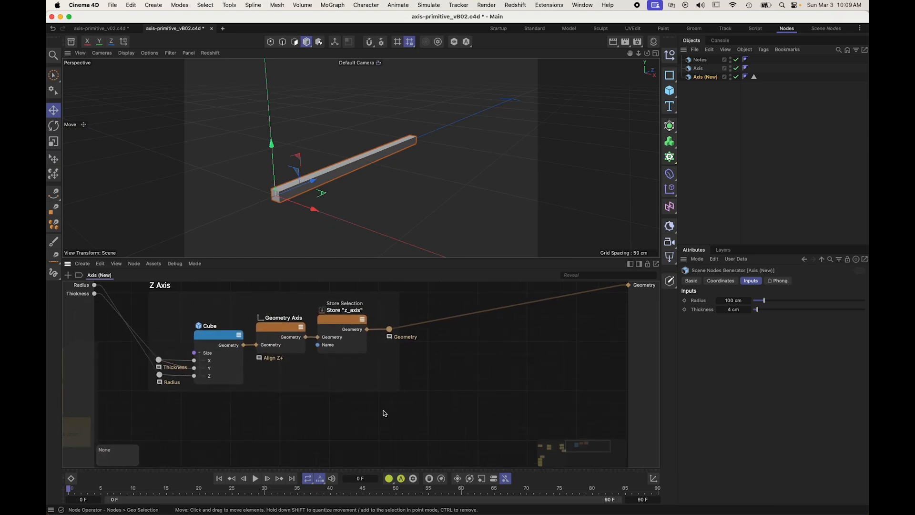
click(368, 361)
drag(390, 331, 385, 332)
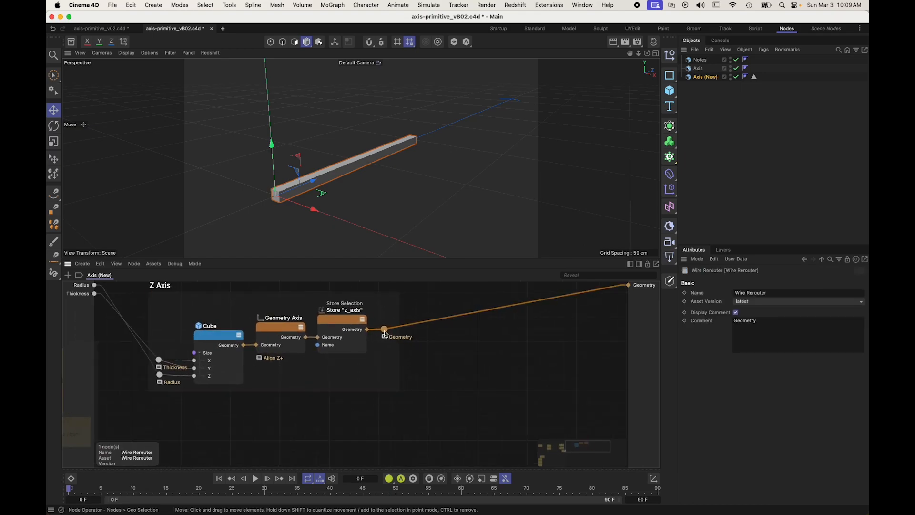
click(391, 354)
drag(527, 341, 428, 348)
Step: Add a Pyramid node below the Z Axis scaffold and connect it to the graph's Geometry output
click(240, 432)
alt+middle_drag(240, 432, 270, 412)
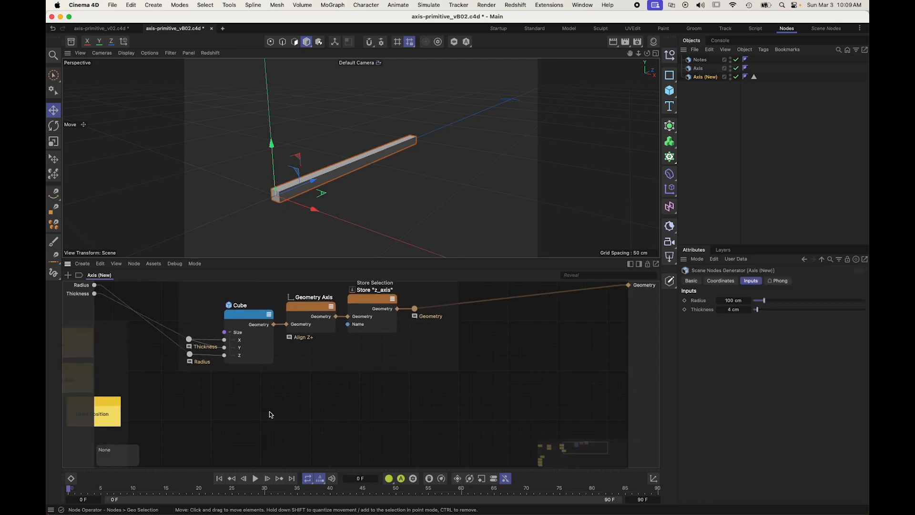
key(c)
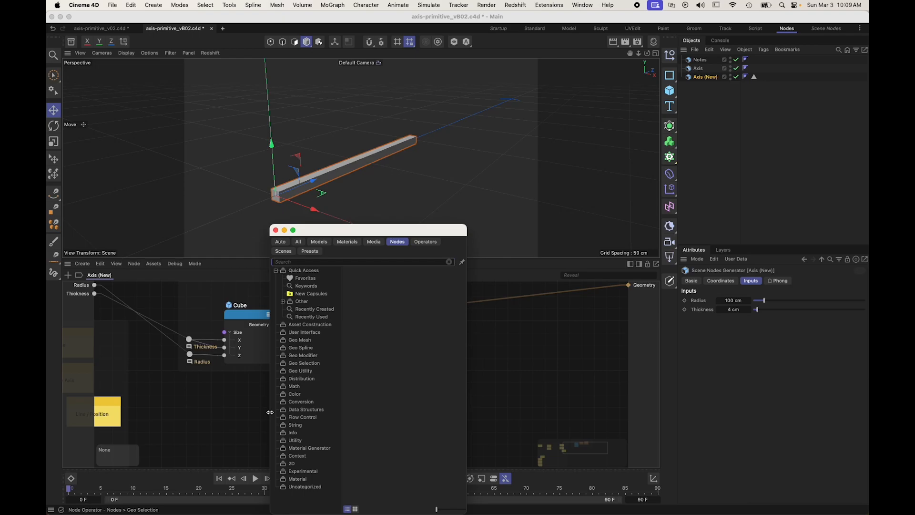
text(pyr)
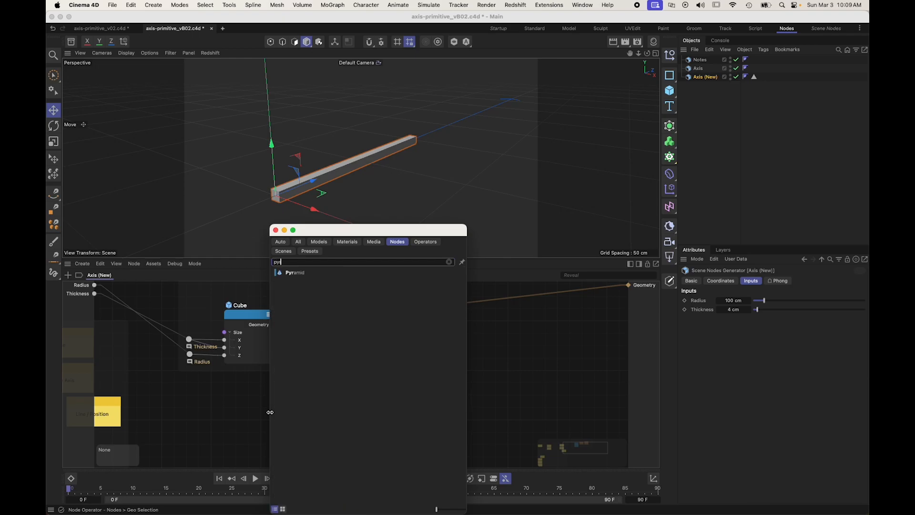
text(a)
drag(287, 274, 245, 413)
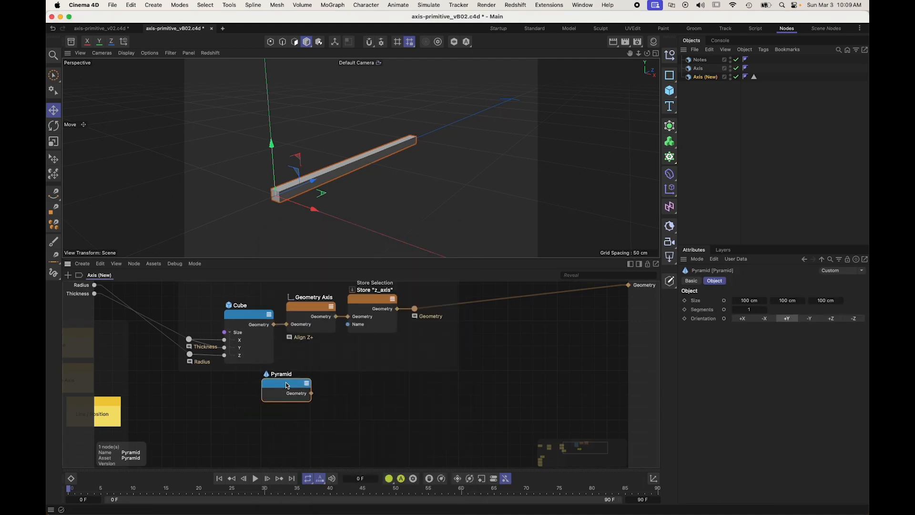
double_click(286, 382)
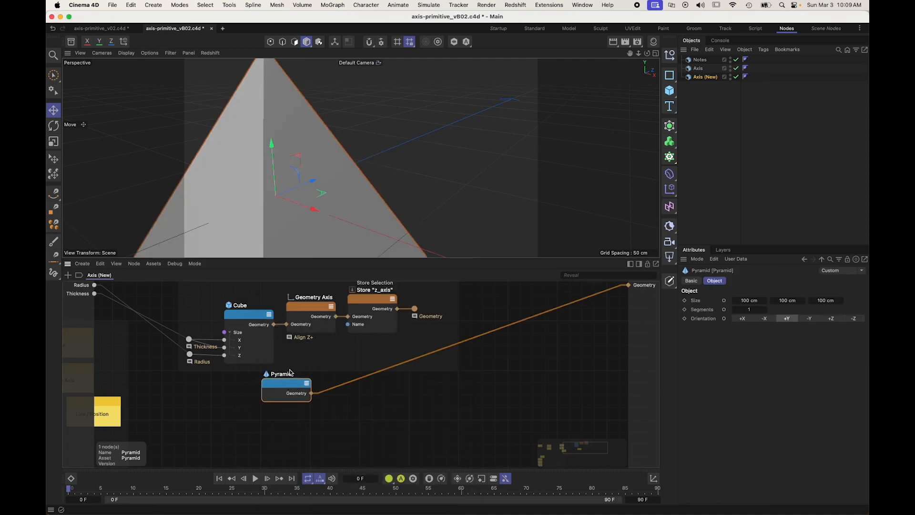
Step: Set the pyramid's orientation to +Z and expose its Size as an input port on the node
click(834, 319)
scroll(350, 199, down, 5)
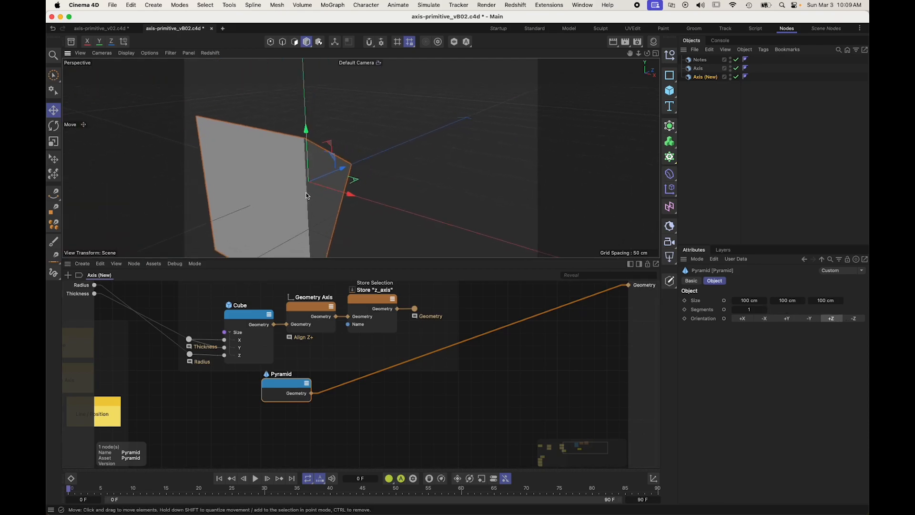
drag(292, 383, 326, 395)
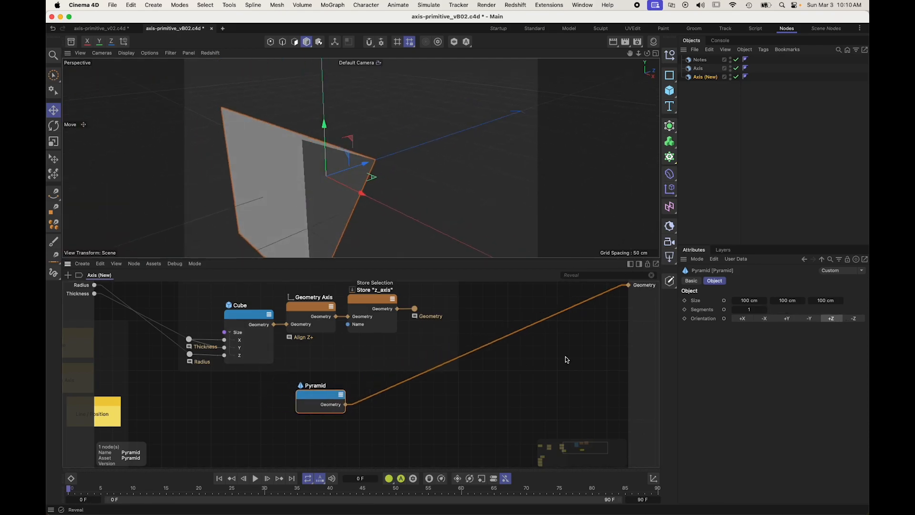
double_click(724, 300)
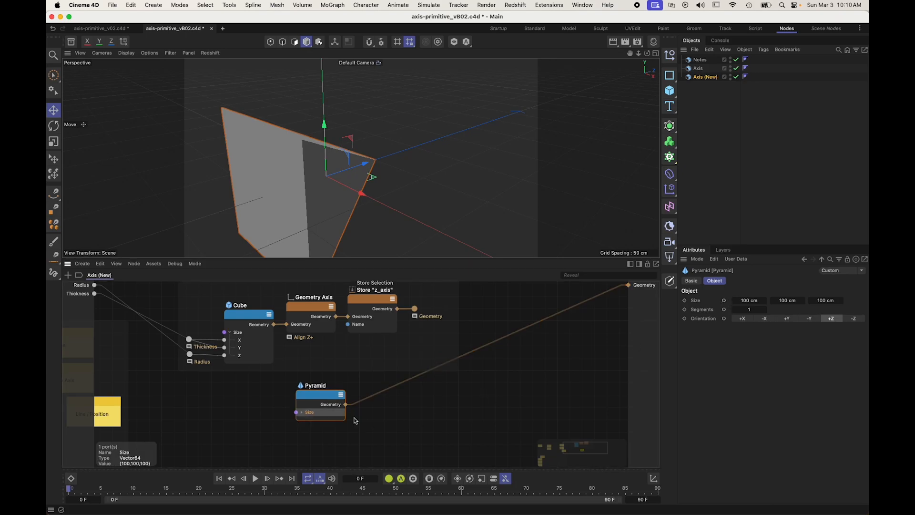
drag(312, 391, 368, 395)
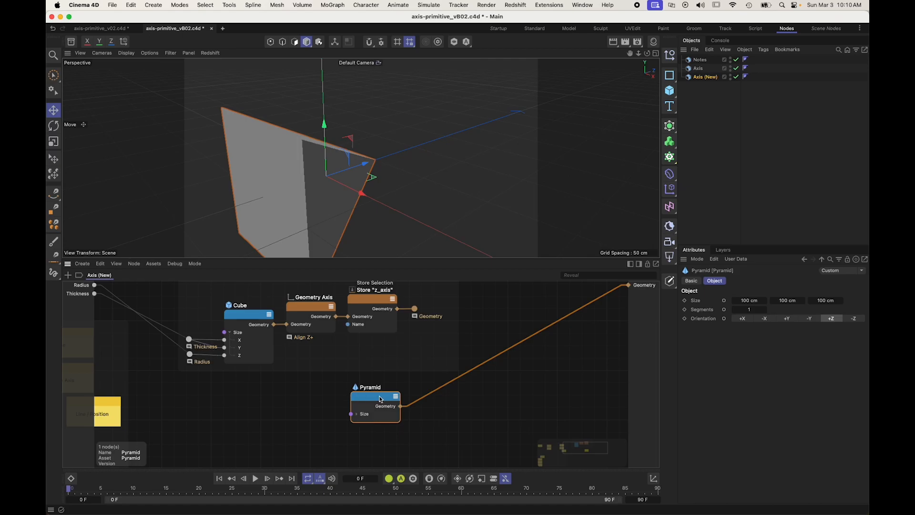
Step: Duplicate the Align Z+ Geometry Axis node and insert the copy between the Pyramid node and the Geometry output
drag(380, 396, 300, 400)
click(302, 308)
ctrl+drag(303, 307, 359, 397)
click(300, 404)
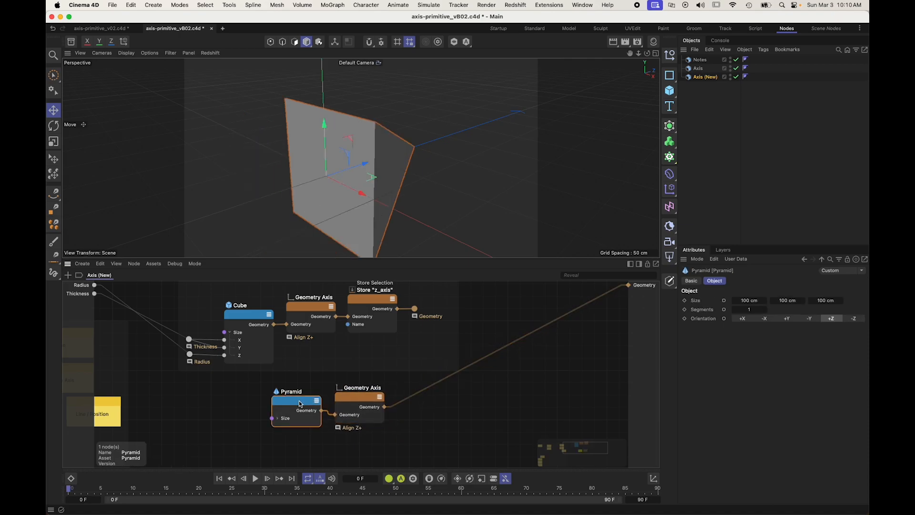
Step: Connect the Thickness rerouter to the pyramid's Size input and tidy the spacing of the Pyramid and Geometry Axis nodes
drag(196, 340, 272, 418)
click(301, 364)
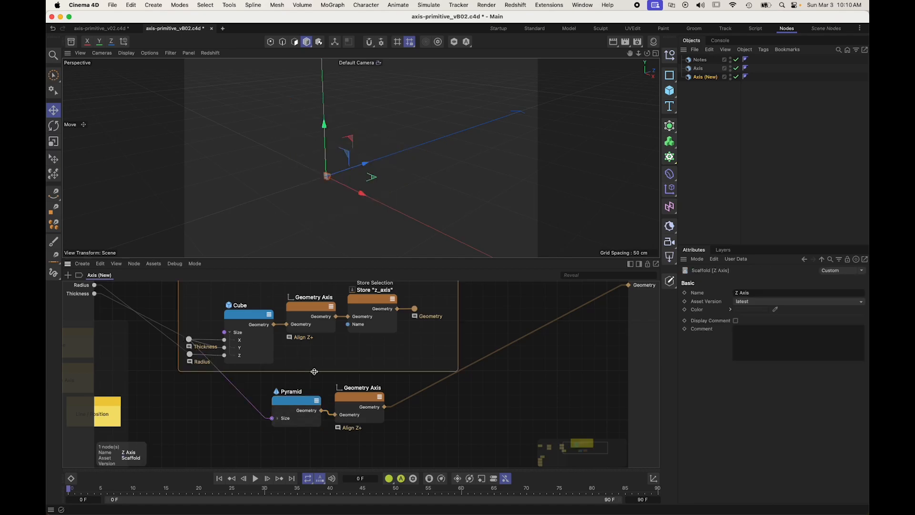
key(s)
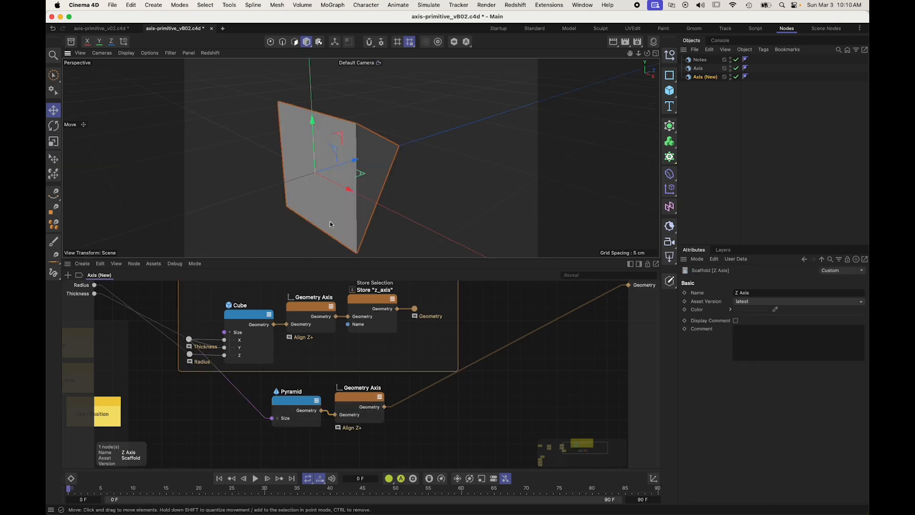
alt+drag(359, 174, 331, 189)
drag(315, 404, 351, 398)
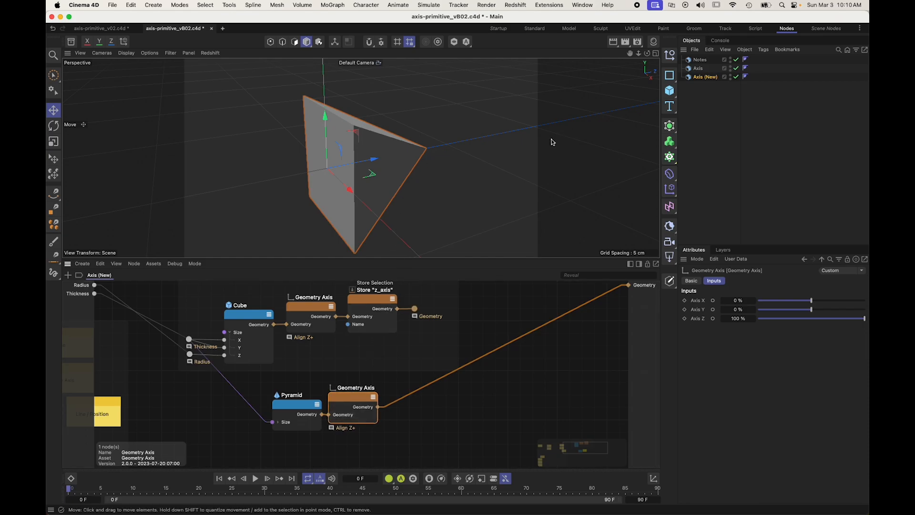
Step: Insert a Transform Geometry node after the pyramid's Geometry Axis and set its selection string to "all"
double_click(447, 416)
text(transform)
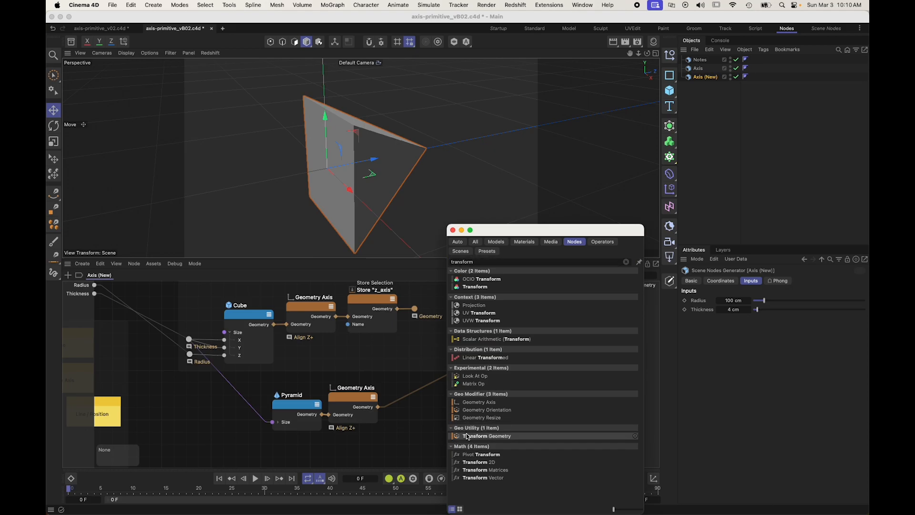
key(Return)
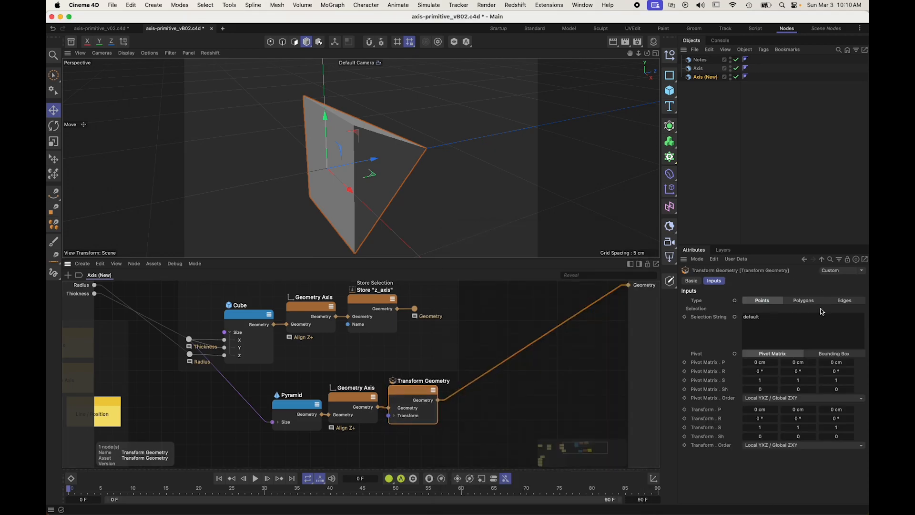
drag(785, 320, 572, 321)
text(all)
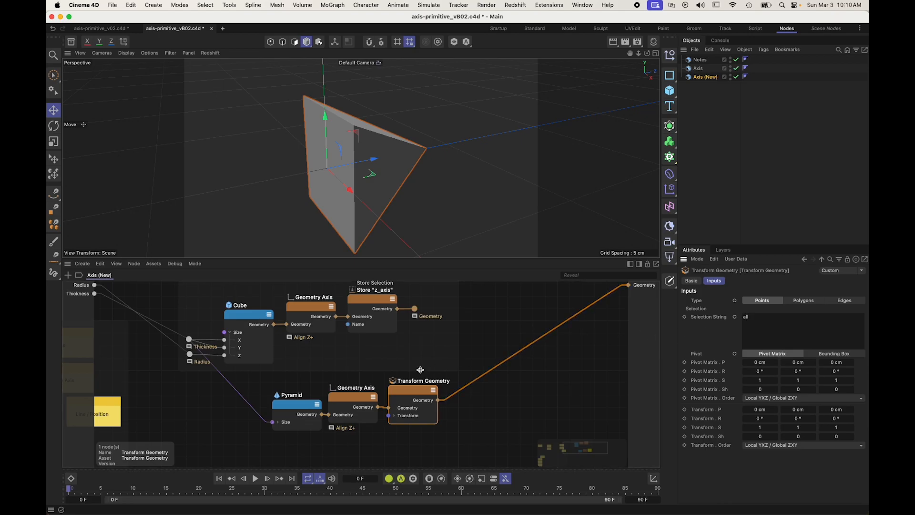
drag(413, 392, 415, 391)
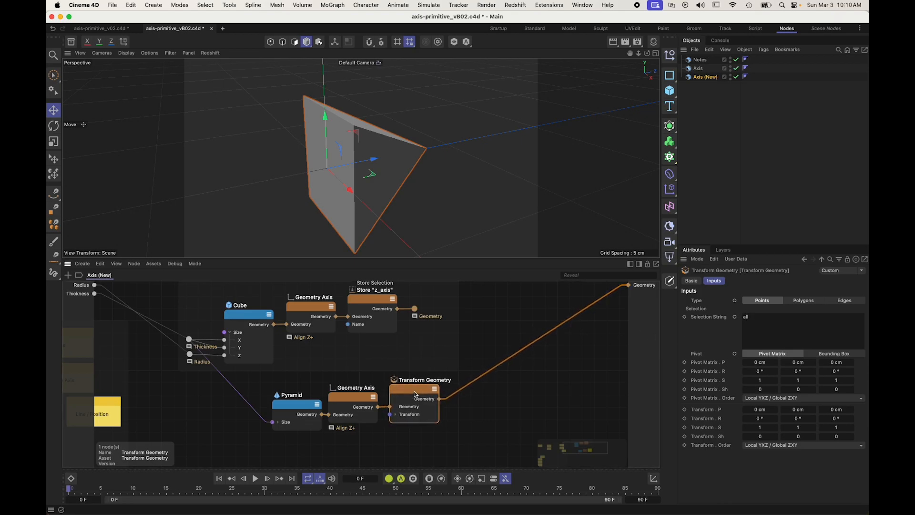
Step: Expand the Transform Geometry node's Translation ports and connect the Radius input to Translation Z
click(398, 418)
scroll(400, 414, down, 2)
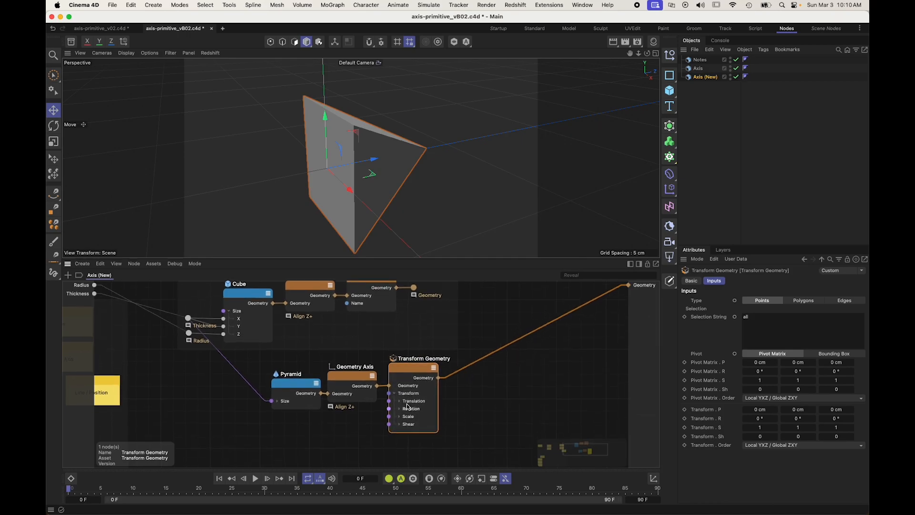
click(424, 403)
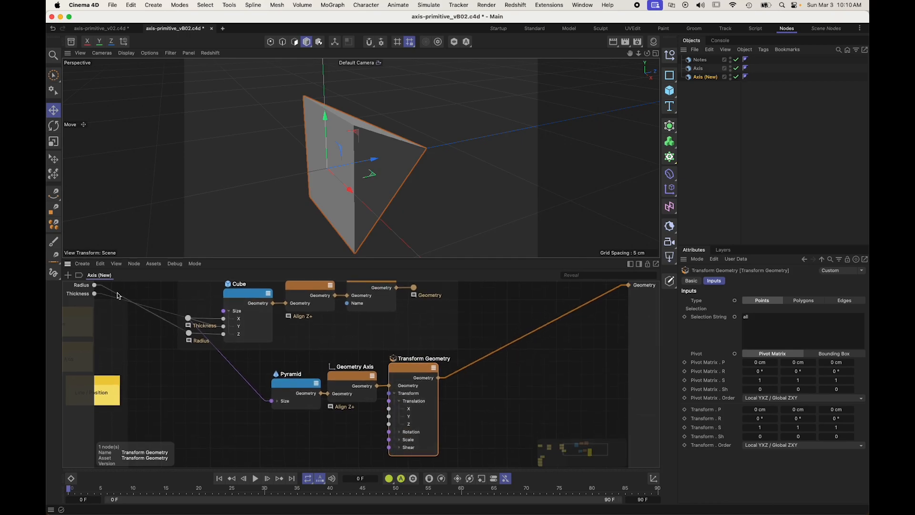
drag(94, 285, 389, 424)
alt+drag(528, 186, 230, 220)
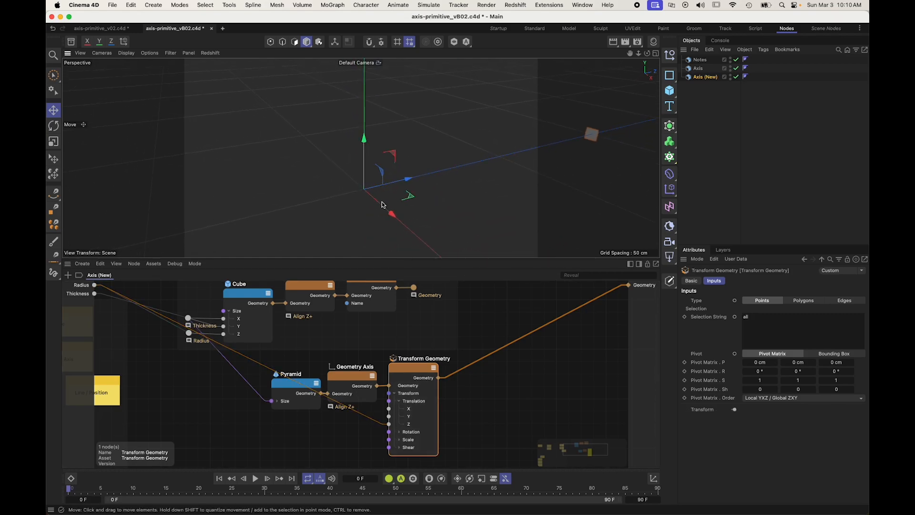
alt+drag(559, 191, 520, 195)
mouse_move(567, 129)
alt+mouse_down()
mouse_move(485, 142)
mouse_move(504, 141)
alt+mouse_up()
Step: Group the Pyramid, its Geometry Axis and the Transform Geometry node in a scaffold named "Tip"
drag(455, 454, 258, 360)
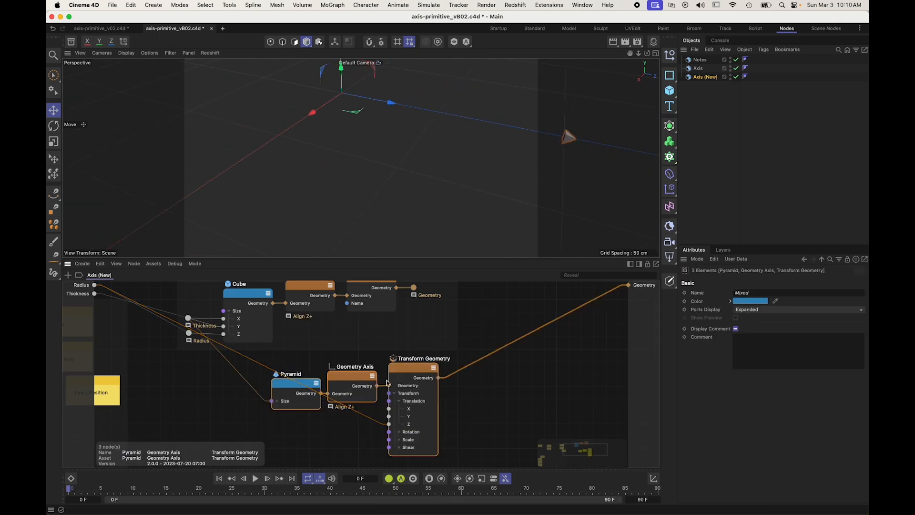
key(alt+s)
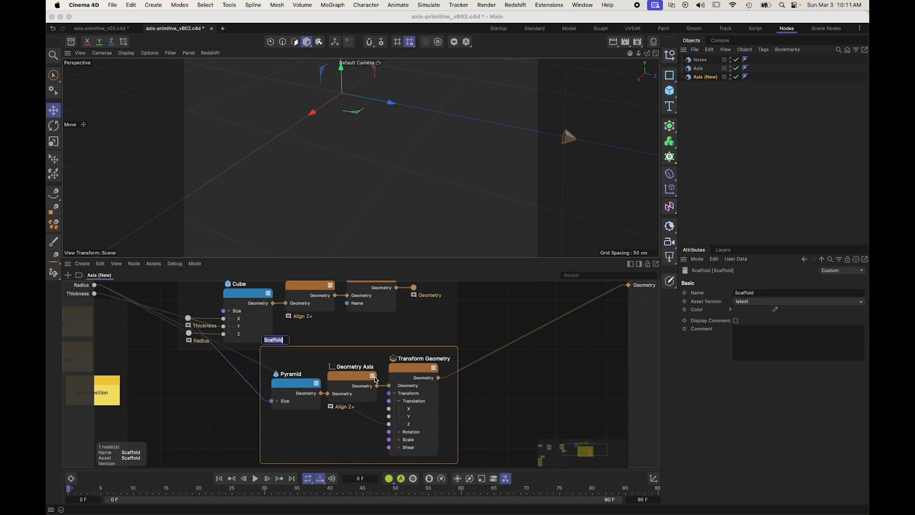
text(Ha)
middle_drag(212, 383, 229, 371)
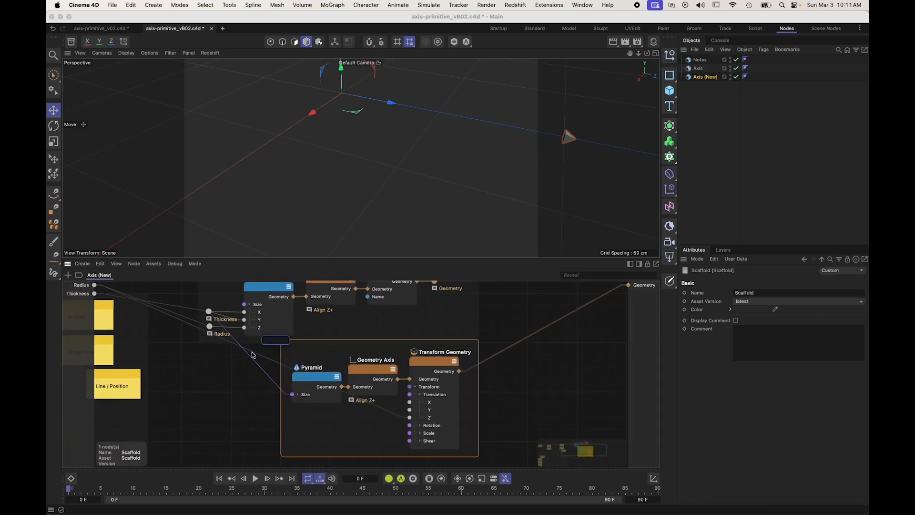
key(Return)
click(271, 392)
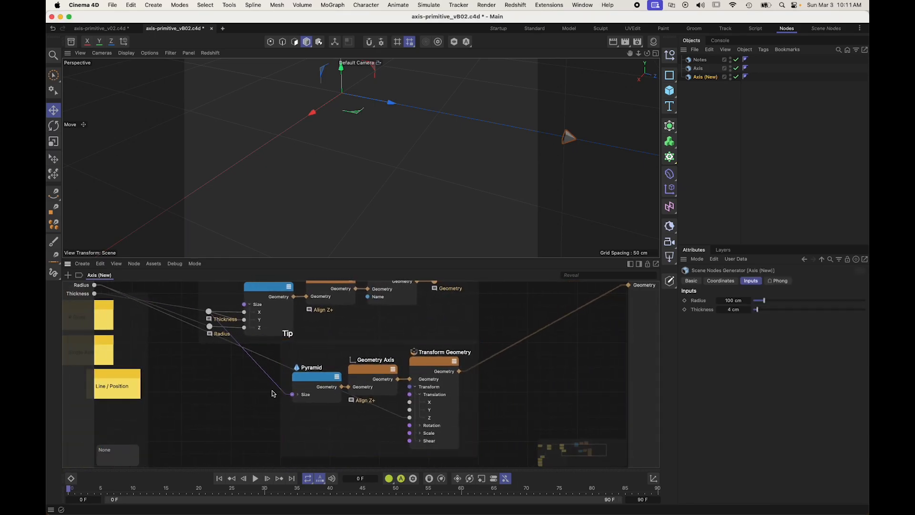
Step: Try enlarging the Z Axis scaffold to enclose the Tip scaffold, and undo the latest changes
scroll(272, 391, down, 3)
click(327, 344)
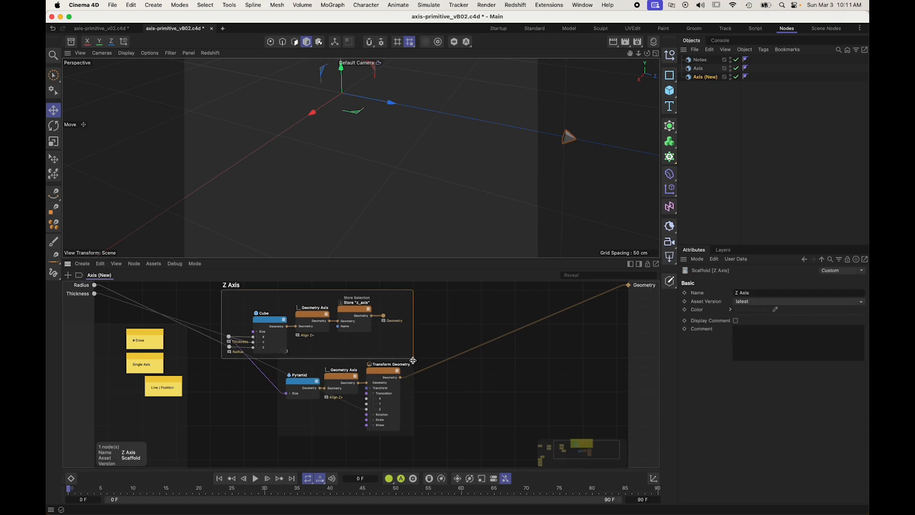
drag(412, 358, 442, 458)
mouse_move(296, 362)
mouse_down()
mouse_move(309, 374)
mouse_move(286, 353)
mouse_up()
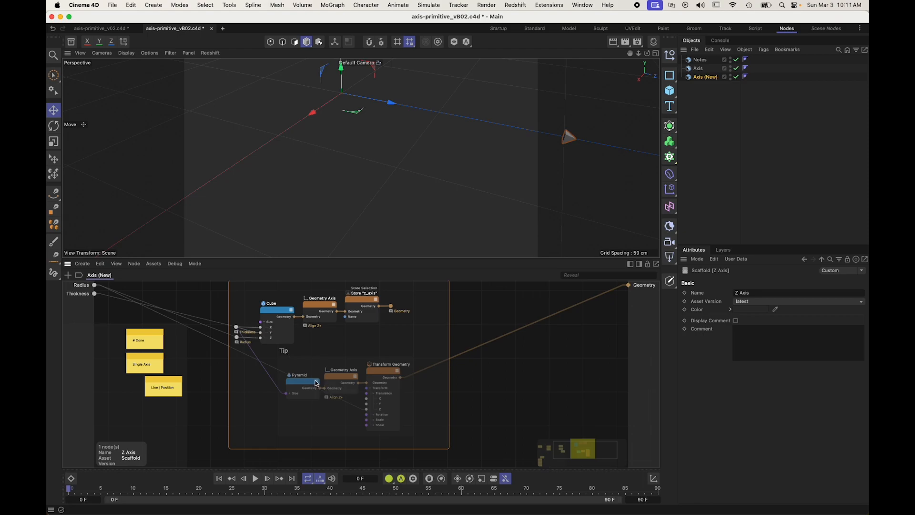
click(309, 382)
click(548, 422)
key(super+z)
key(super+z)
key(super+z)
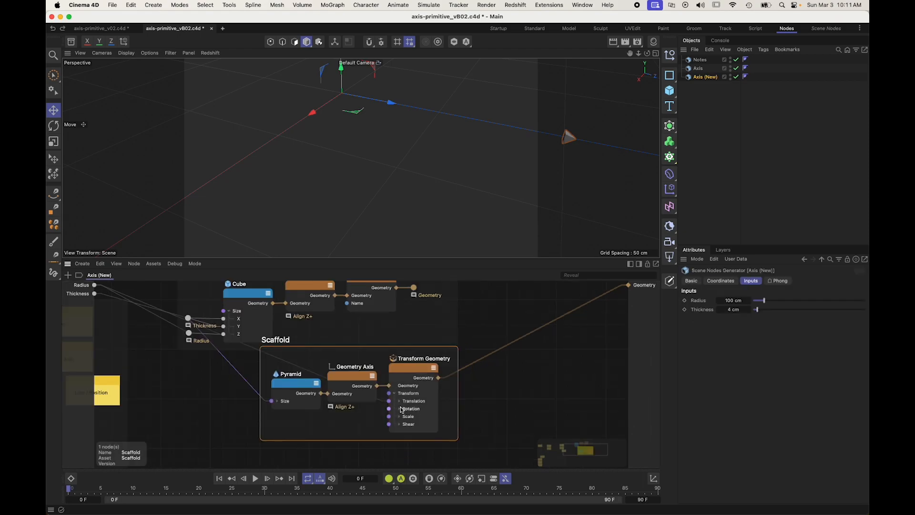
Step: Nest the pyramid's scaffold inside an enlarged Z Axis scaffold and rename the inner scaffold "Tip"
scroll(500, 362, down, 3)
drag(343, 347, 324, 367)
click(459, 341)
double_click(324, 368)
text(Tip)
click(447, 341)
click(451, 333)
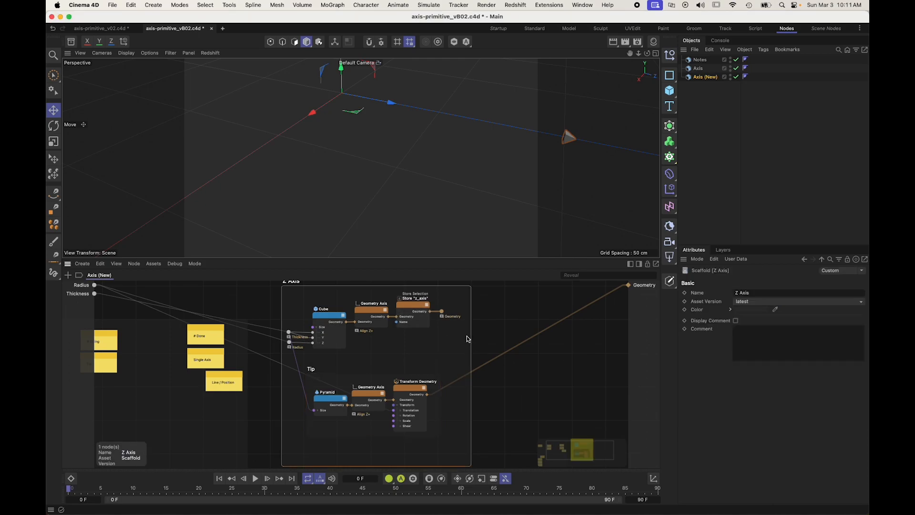
Step: Widen the Z Axis scaffold and move the Store "z_axis" node with its Geometry rerouter toward the scaffold's far edge
drag(471, 336, 589, 336)
click(420, 313)
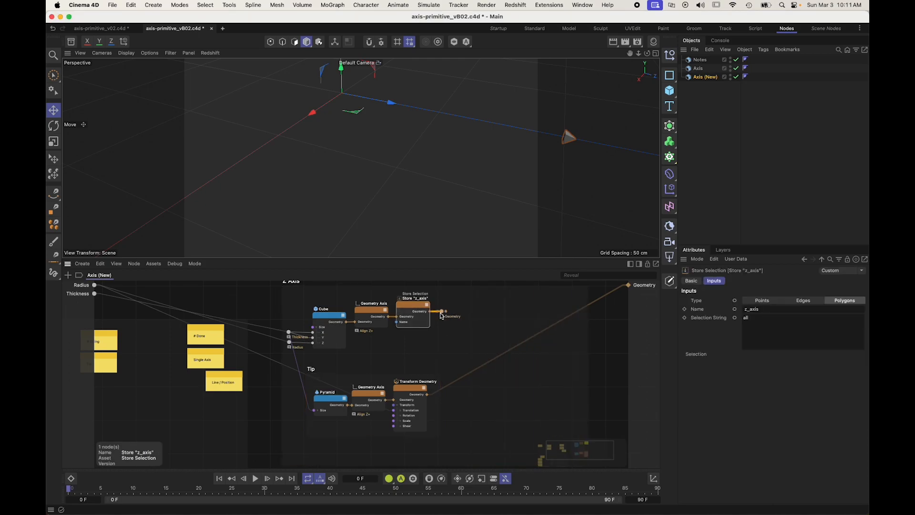
shift+click(442, 312)
drag(443, 311, 570, 315)
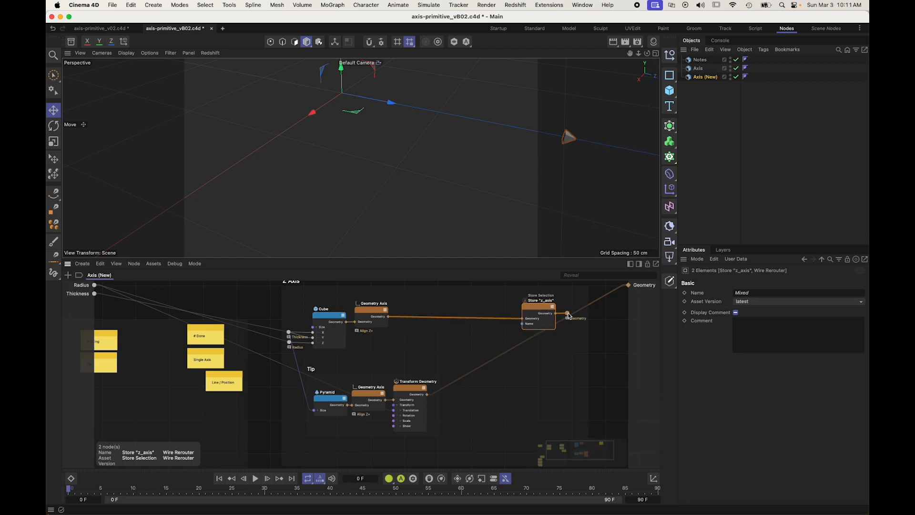
Step: Group the Cube and its Geometry Axis node in a scaffold named "Line" inside the Z Axis scaffold
click(357, 313)
click(317, 317)
shift+click(370, 311)
drag(370, 310, 404, 312)
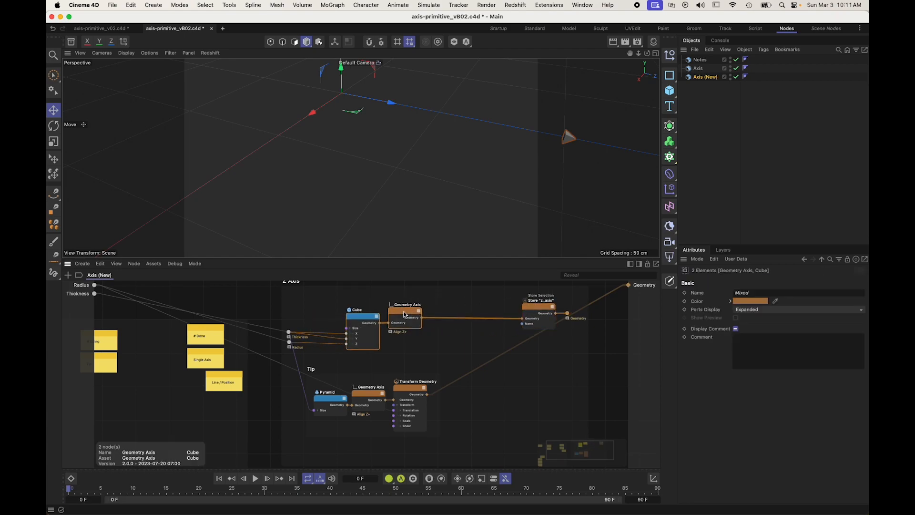
key(alt+s)
text(Line)
key(Return)
Step: Arrange the Line and Tip scaffolds above each other with their left edges roughly aligned inside the Z Axis scaffold
drag(245, 307, 320, 292)
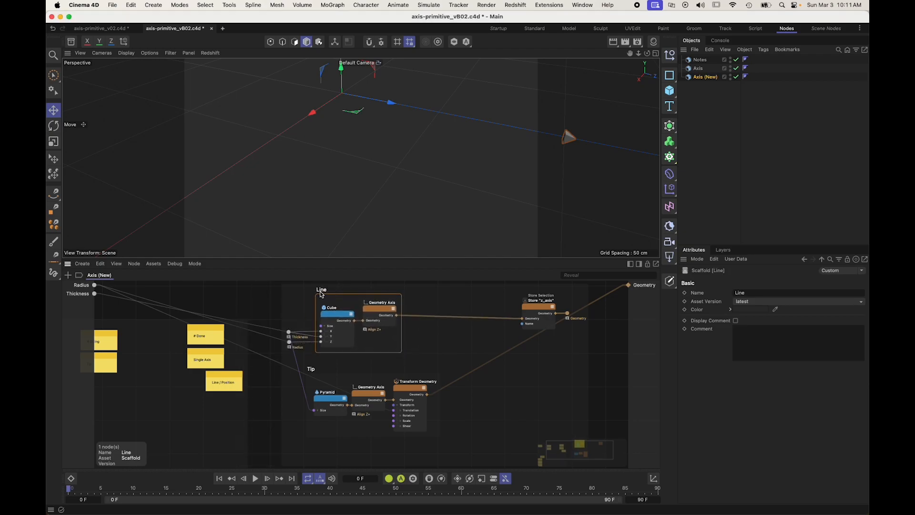
drag(314, 374, 328, 364)
drag(321, 295, 323, 297)
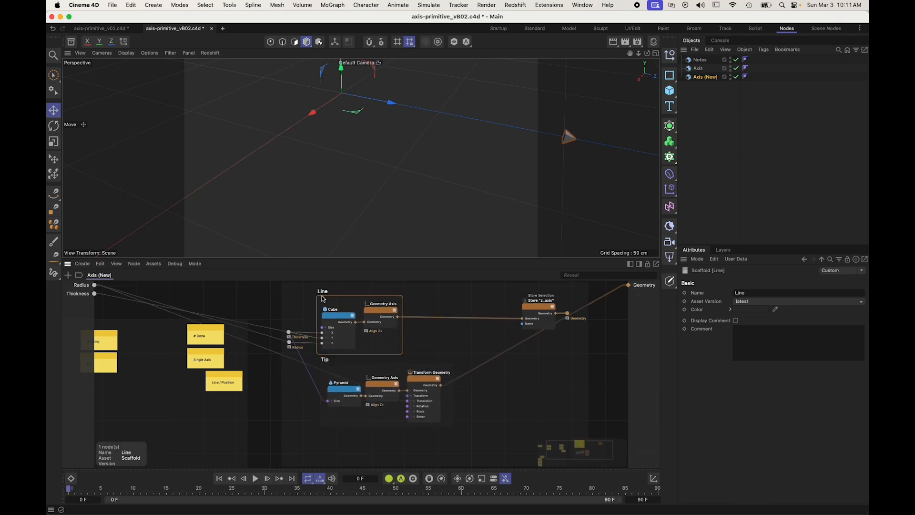
drag(329, 368, 328, 370)
click(514, 360)
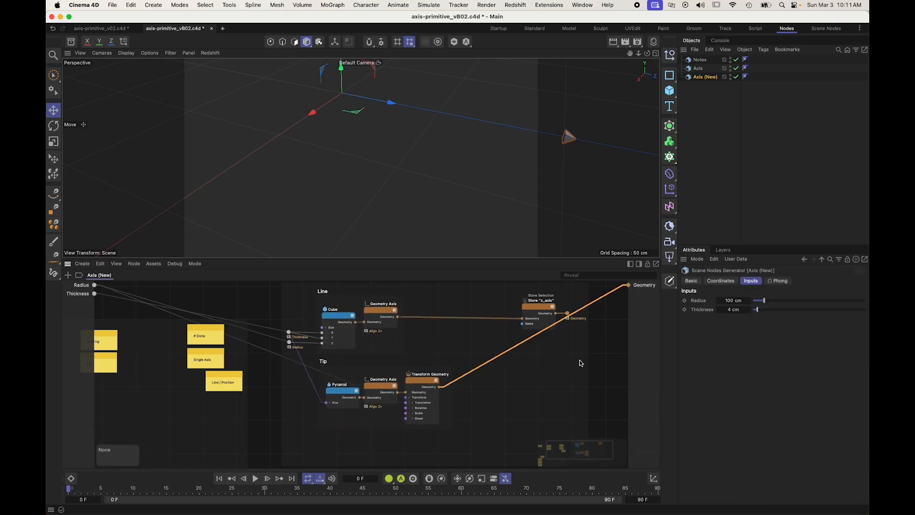
mouse_move(446, 383)
alt+middle_down()
mouse_move(441, 377)
mouse_move(437, 389)
alt+middle_up()
Step: Save the scene incrementally as axis-primitive_vB03.c4d
alt+drag(472, 143, 350, 192)
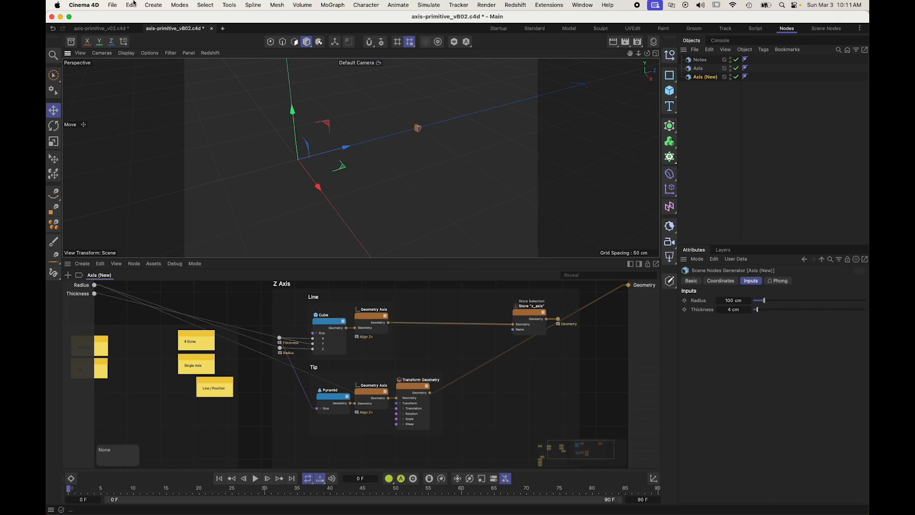
click(114, 5)
click(157, 145)
Step: Move the Tip note to the Done column and the Rotation Band note to the Doing column of the Kanban board
alt+middle_drag(158, 351, 340, 313)
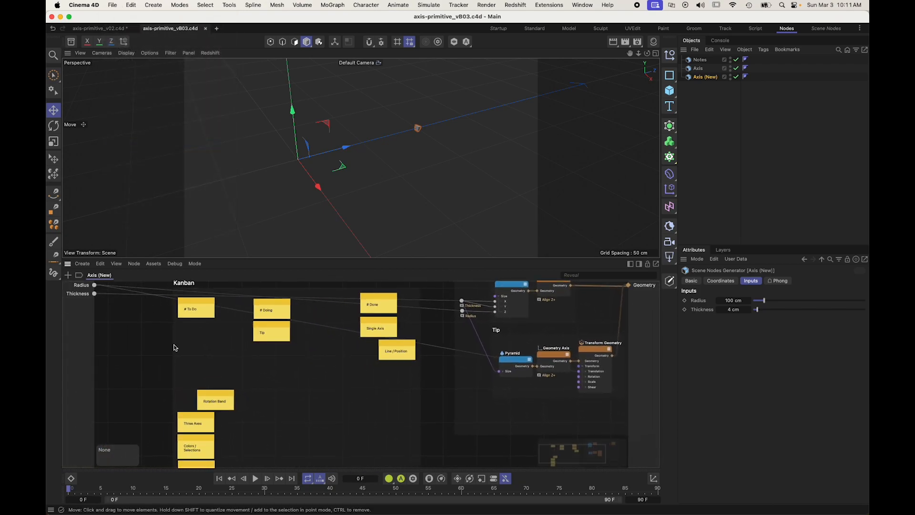
drag(269, 328, 373, 372)
drag(210, 396, 268, 328)
scroll(271, 321, up, 5)
scroll(318, 345, down, 3)
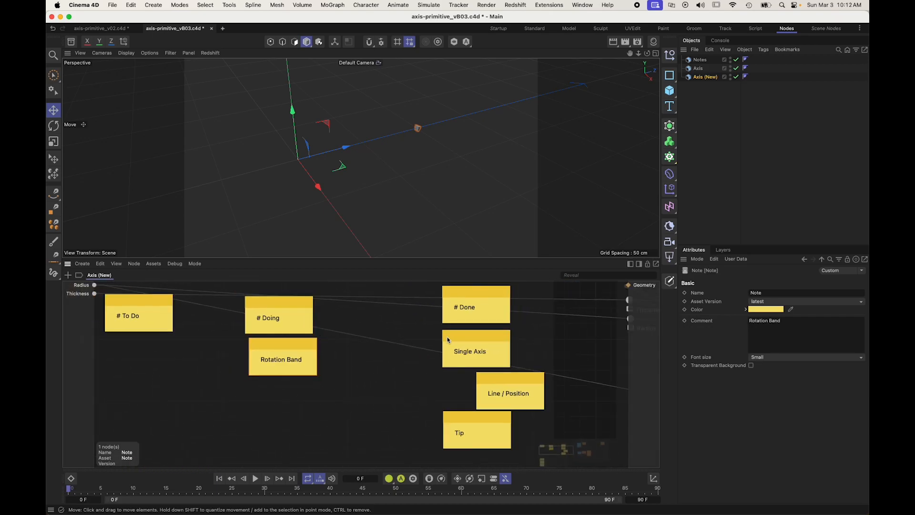
Step: Add a Sphere node below the Tip scaffold and connect its output to the graph's Geometry output
scroll(415, 344, right, 8)
scroll(565, 341, down, 6)
scroll(559, 346, right, 3)
scroll(541, 326, down, 2)
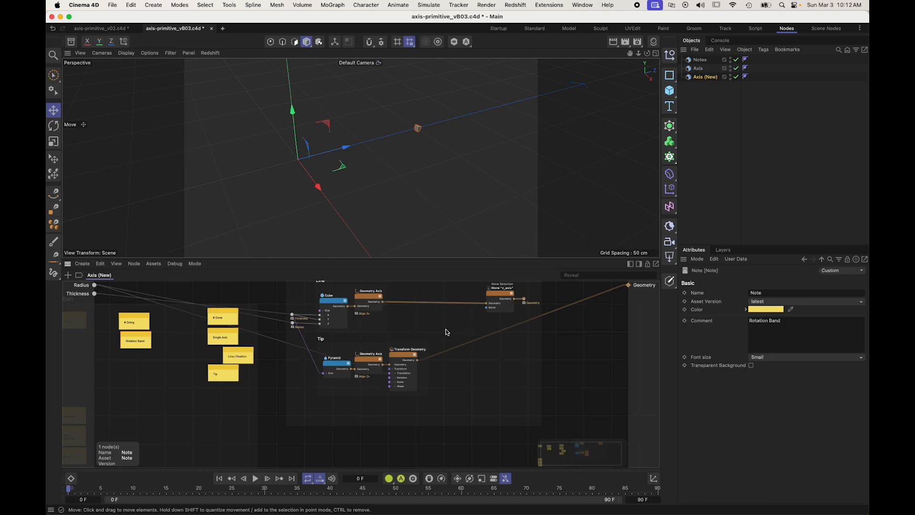
double_click(360, 439)
text(sphere)
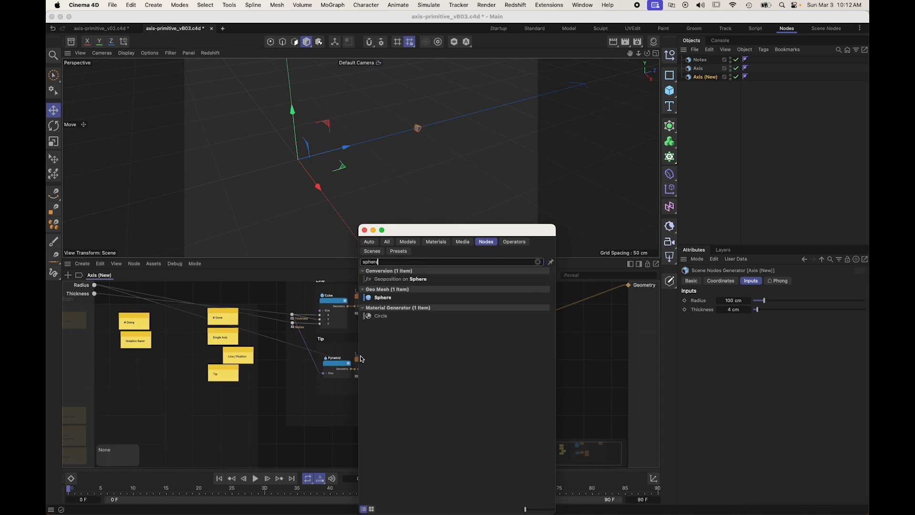
key(Return)
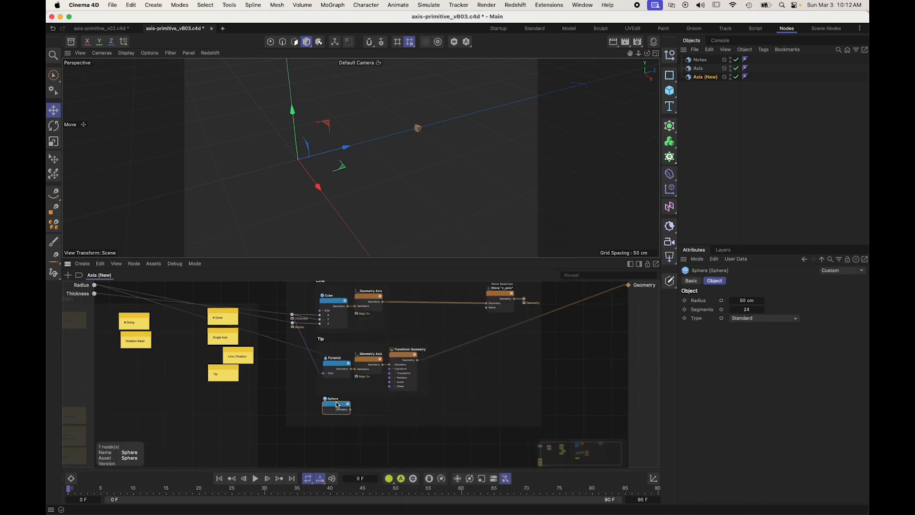
drag(348, 408, 628, 284)
Step: Set the viewport display to Gouraud Shading (Lines) and inspect the sphere's polygon layout from several angles
click(127, 54)
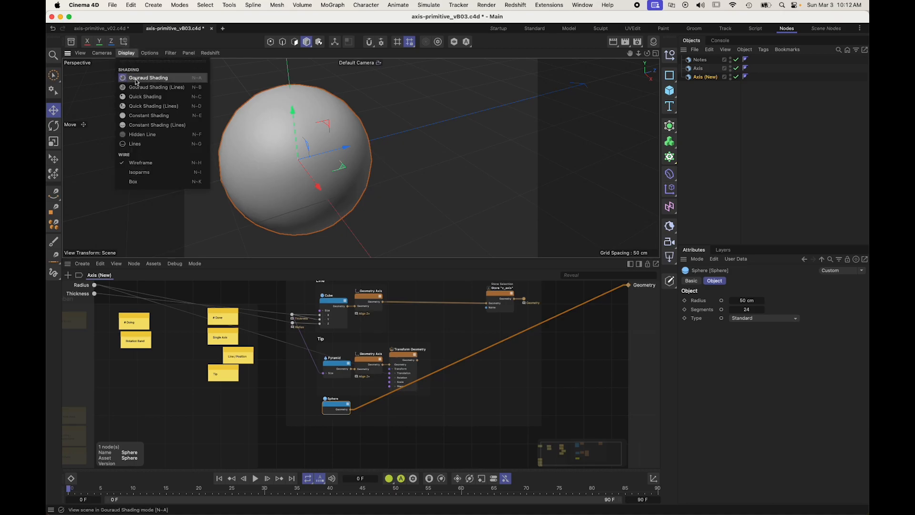
click(141, 87)
mouse_move(328, 191)
alt+mouse_down()
mouse_move(314, 120)
mouse_move(367, 184)
alt+mouse_up()
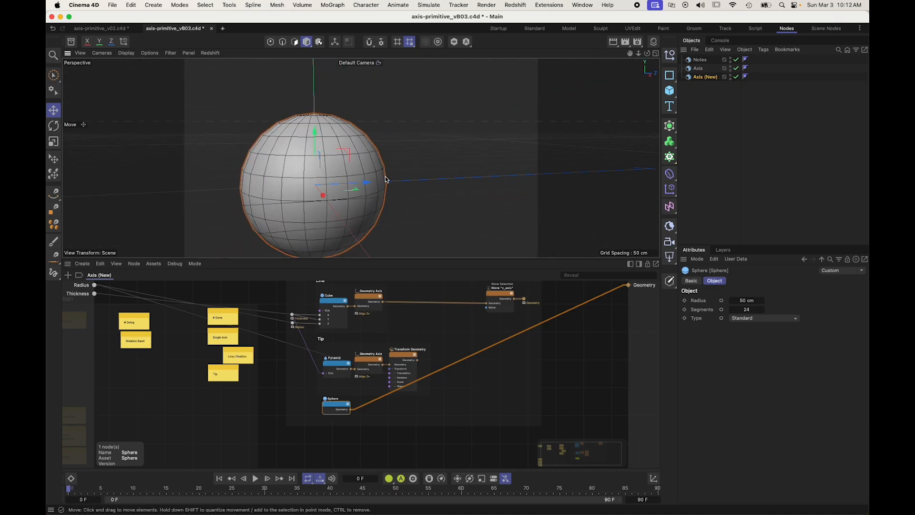
alt+drag(385, 172, 333, 324)
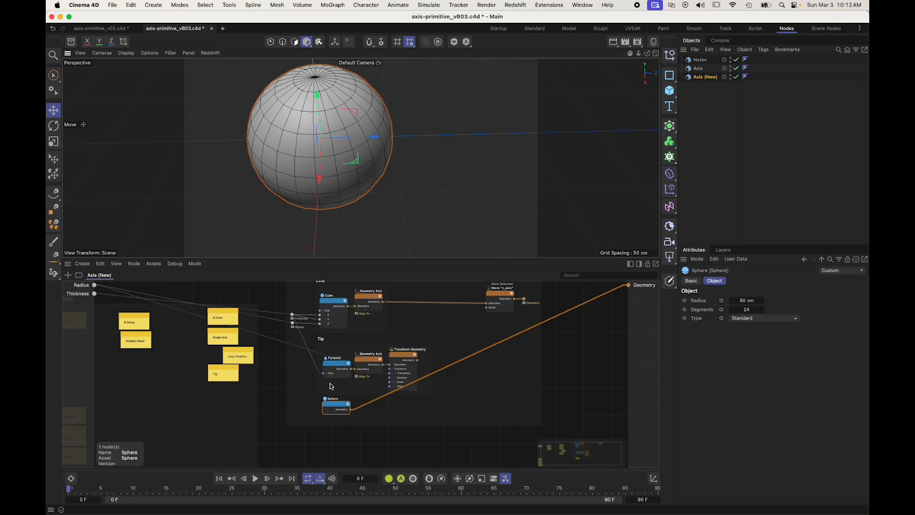
Step: Delete the Sphere node and add a Cylinder node below the Tip scaffold with its orientation set to +Z
key(Delete)
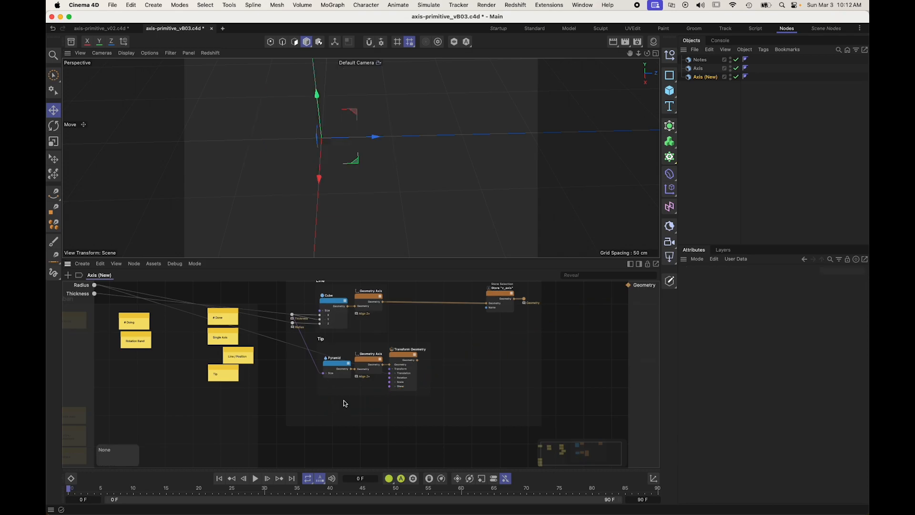
click(343, 400)
text(cx)
text(ylin)
key(Down)
key(Return)
click(836, 337)
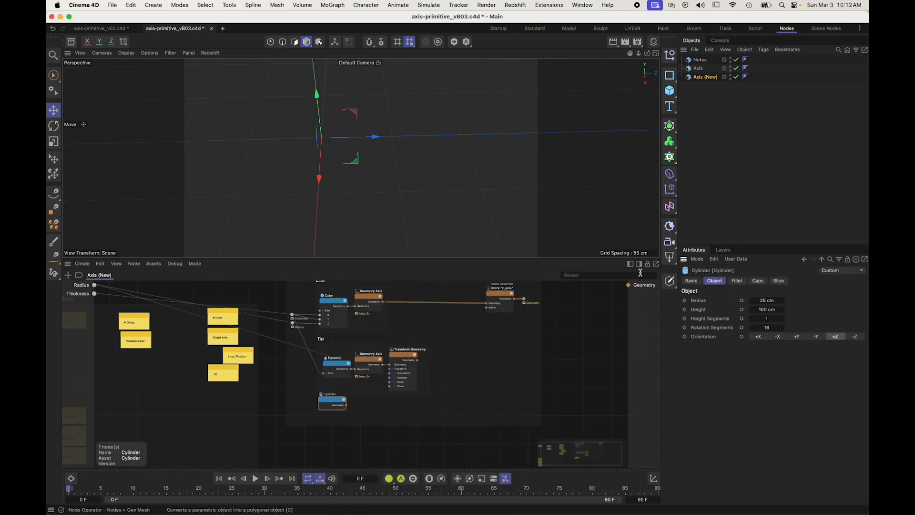
Step: Expose the Cylinder node's Radius port and connect the Z Axis Radius rerouter to it
right_click(330, 374)
scroll(330, 374, up, 3)
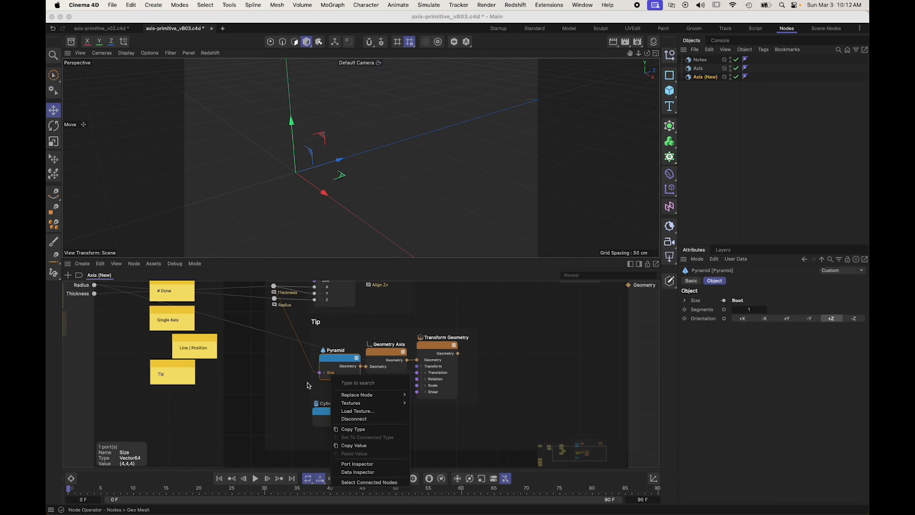
click(325, 423)
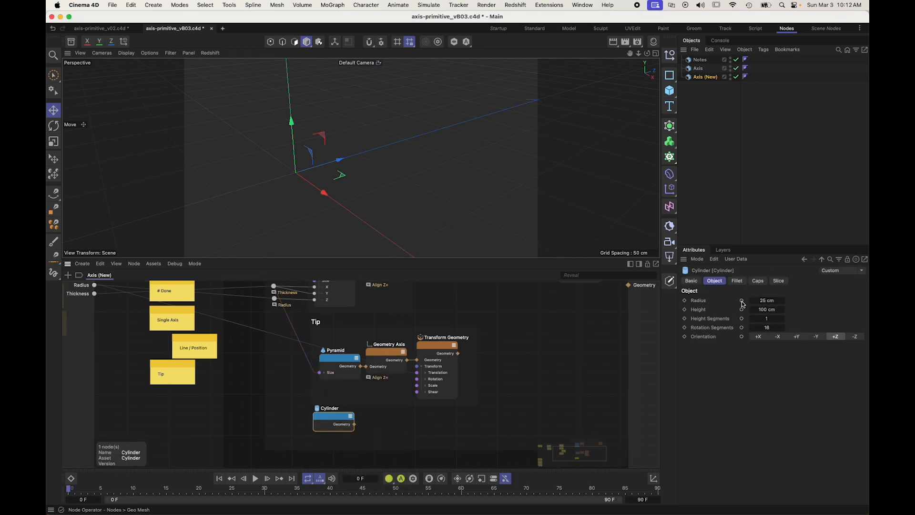
click(742, 302)
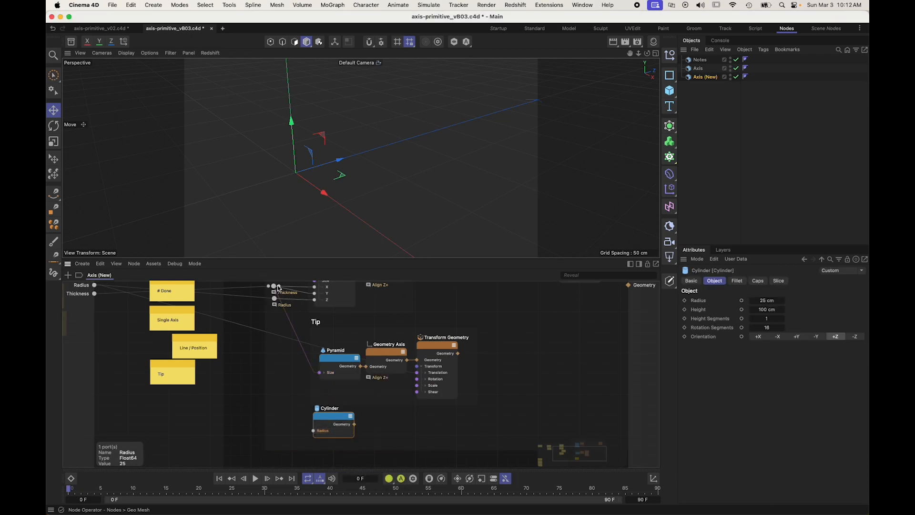
drag(278, 298, 313, 430)
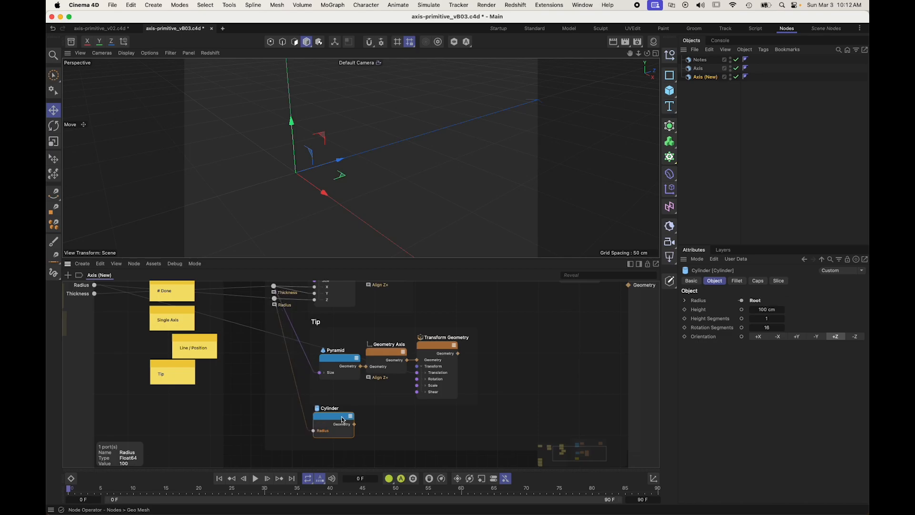
Step: Expose the Cylinder's Height port, connect the Thickness rerouter to it, and wire the Cylinder to the Geometry output
click(742, 310)
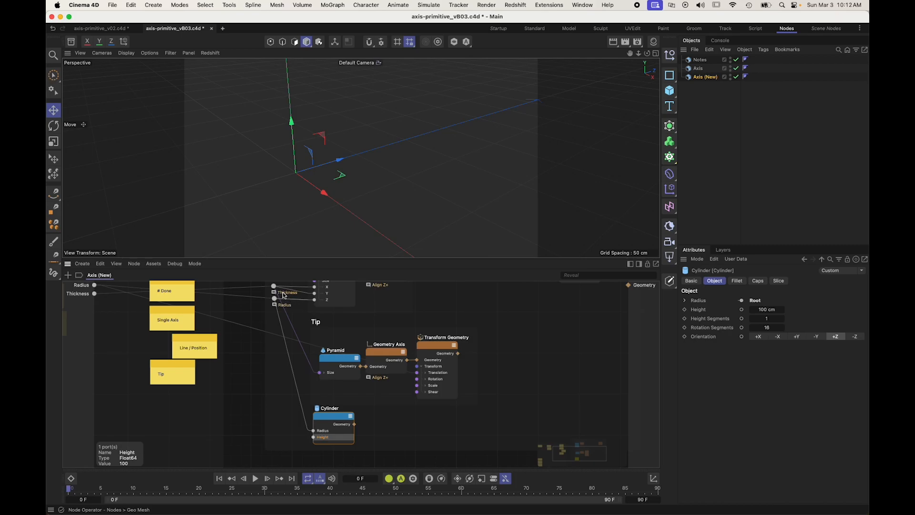
drag(278, 287, 305, 400)
drag(319, 445, 314, 437)
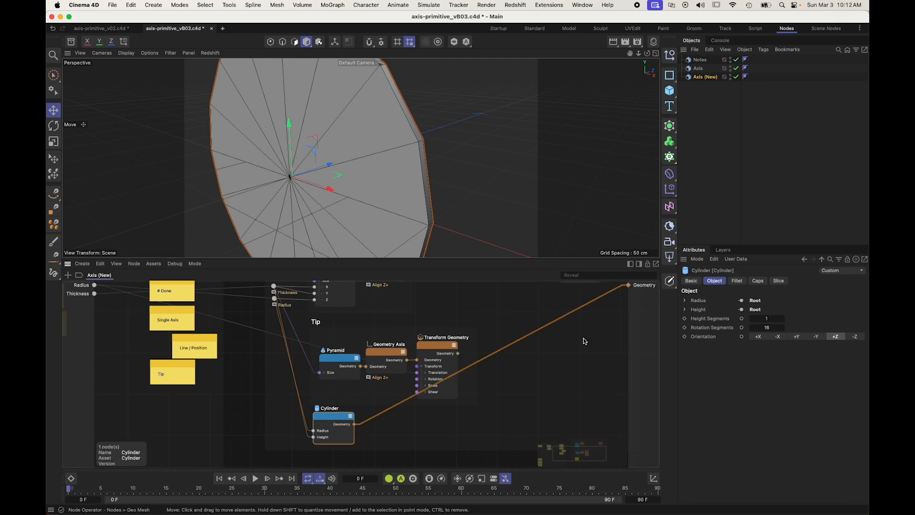
Step: Turn off the Cylinder's caps and check the open ring in the viewport
click(758, 280)
click(742, 300)
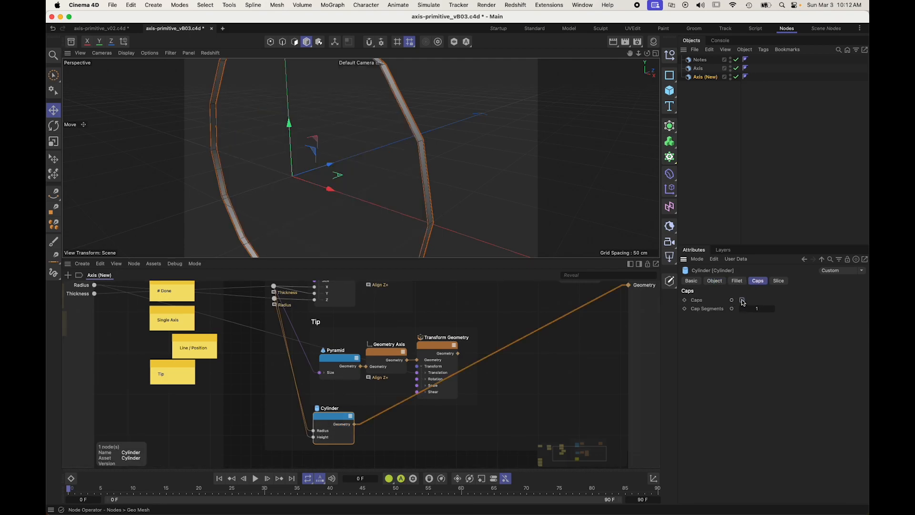
alt+right_drag(393, 162, 373, 163)
alt+drag(378, 174, 414, 181)
alt+right_drag(413, 181, 380, 178)
alt+drag(380, 178, 410, 200)
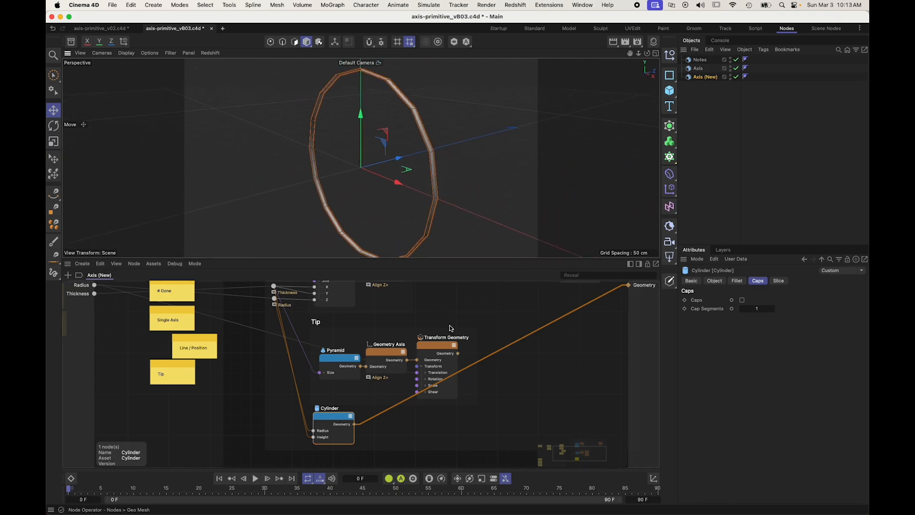
Step: Rename the Cylinder node "Band"
double_click(327, 409)
text(Band)
key(Return)
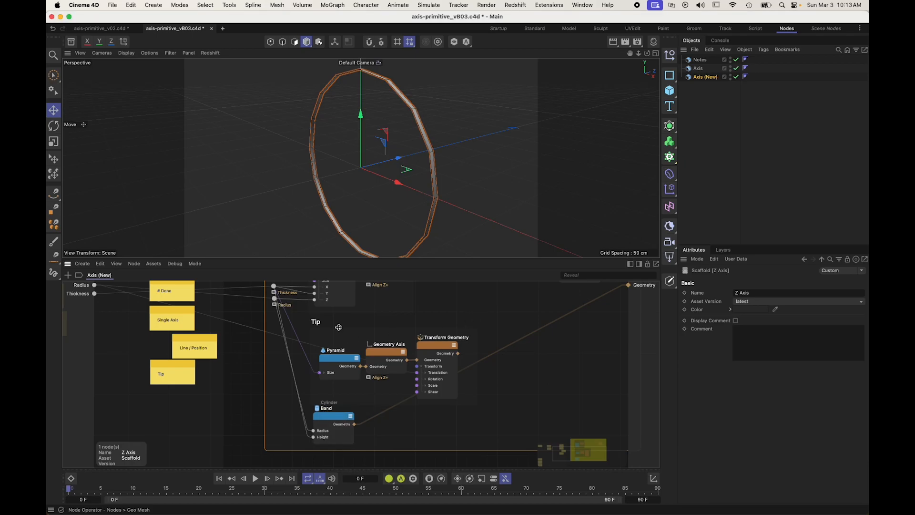
Step: Widen the Z Axis scaffold further and shift the Store "z_axis" node with its Geometry rerouter toward the new edge
alt+middle_drag(399, 317, 378, 367)
alt+right_drag(398, 317, 369, 321)
alt+right_drag(472, 333, 440, 334)
alt+middle_drag(496, 339, 427, 322)
click(549, 365)
click(470, 385)
alt+middle_drag(551, 350, 461, 352)
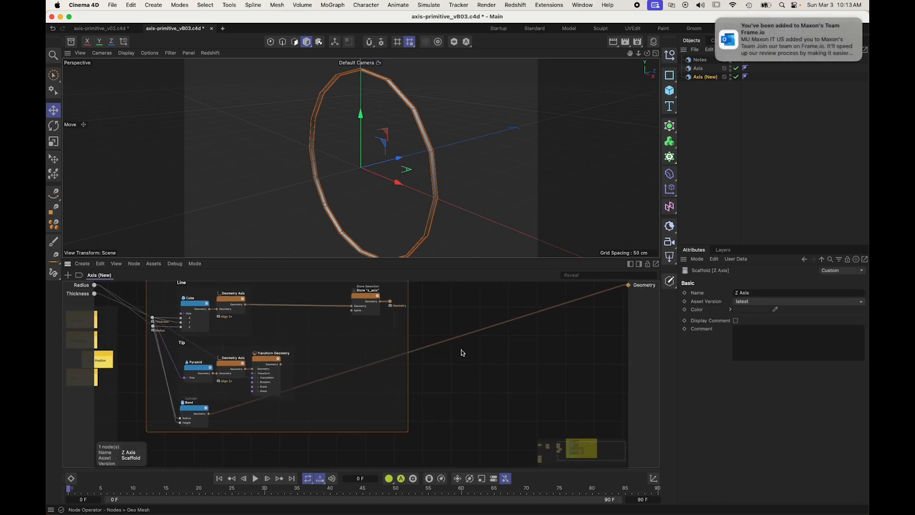
click(718, 20)
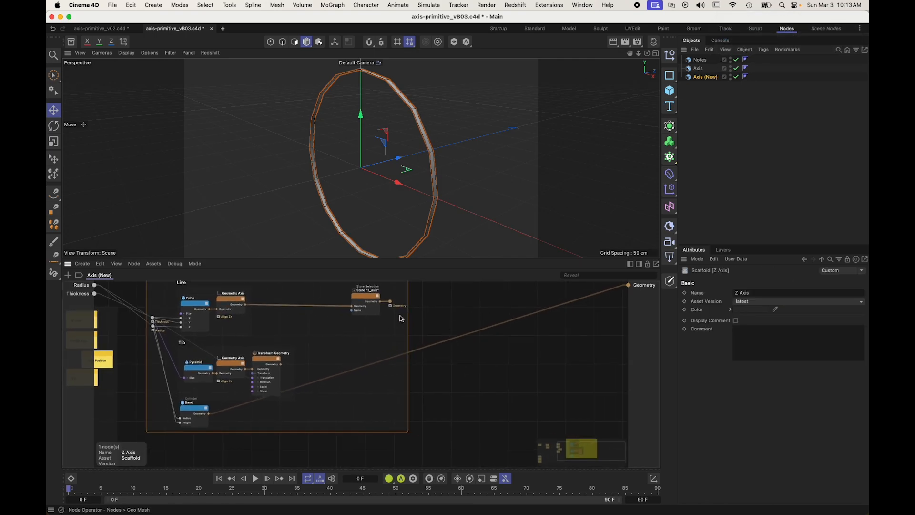
click(385, 302)
shift+click(390, 302)
drag(390, 302, 432, 300)
click(304, 329)
alt+middle_drag(304, 329, 337, 338)
scroll(318, 331, up, 3)
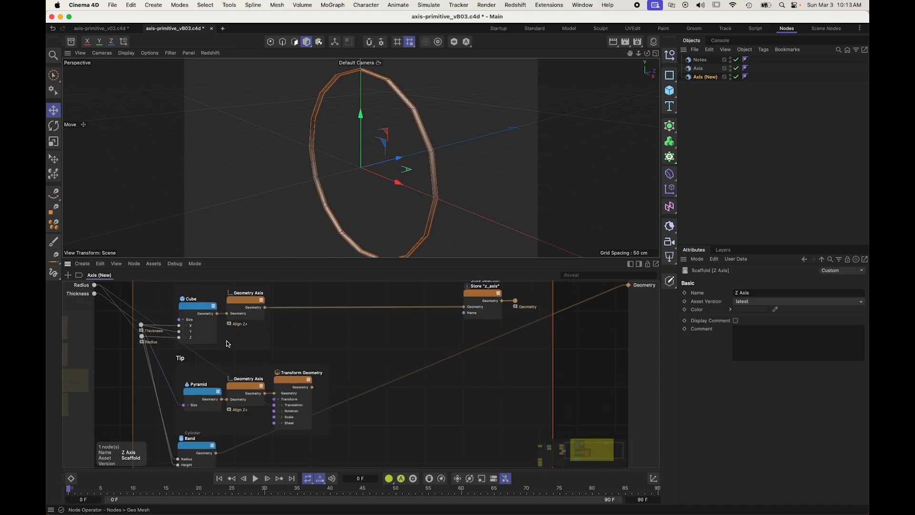
Step: Nudge the Tip scaffold and the Band node into line with the nodes above
drag(180, 359, 181, 356)
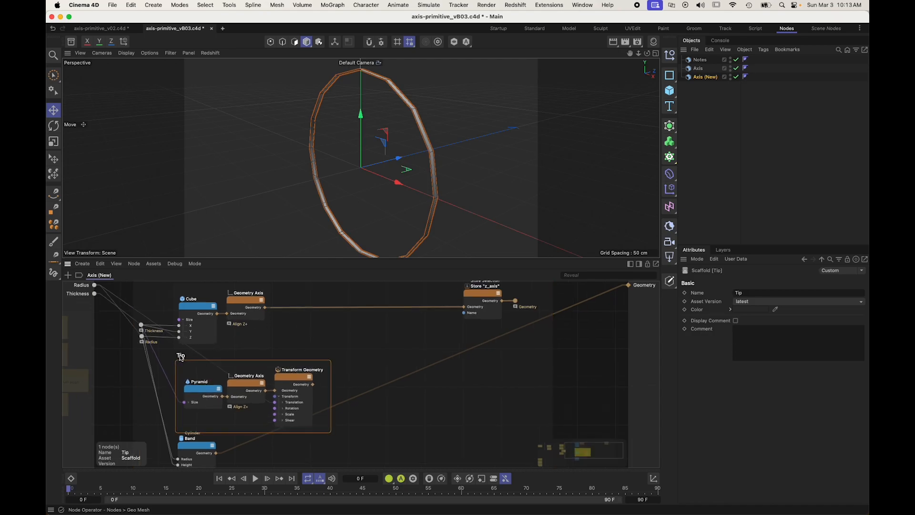
click(605, 351)
scroll(603, 348, down, 3)
drag(299, 410, 303, 411)
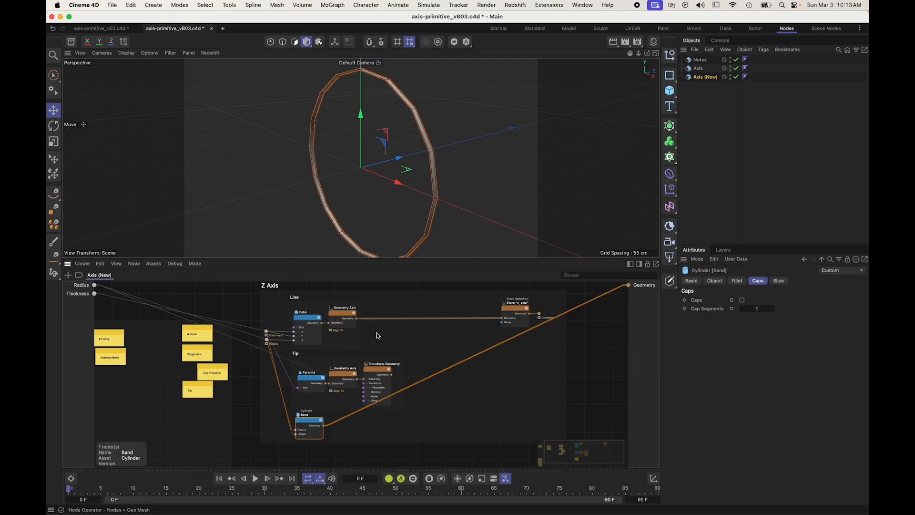
Step: Add an If node inside the Z Axis scaffold and set its data type to GeometryObject
click(602, 352)
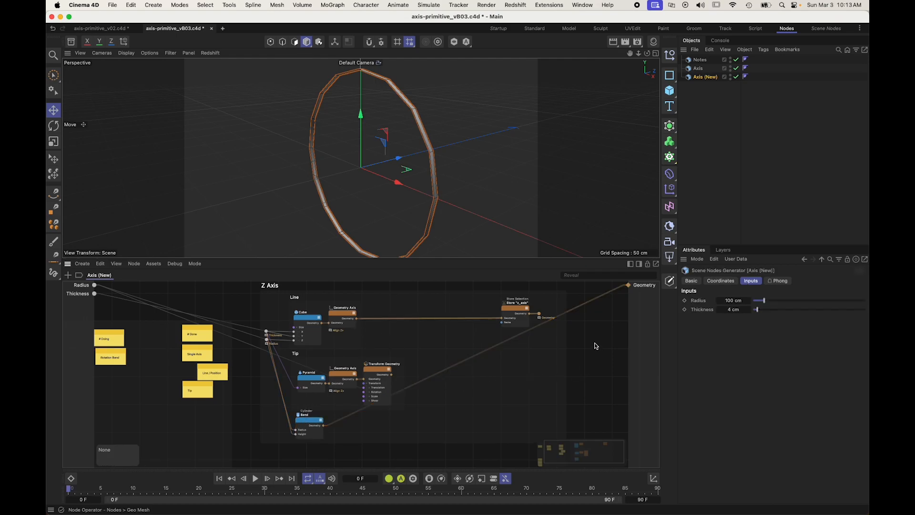
double_click(601, 344)
text(if)
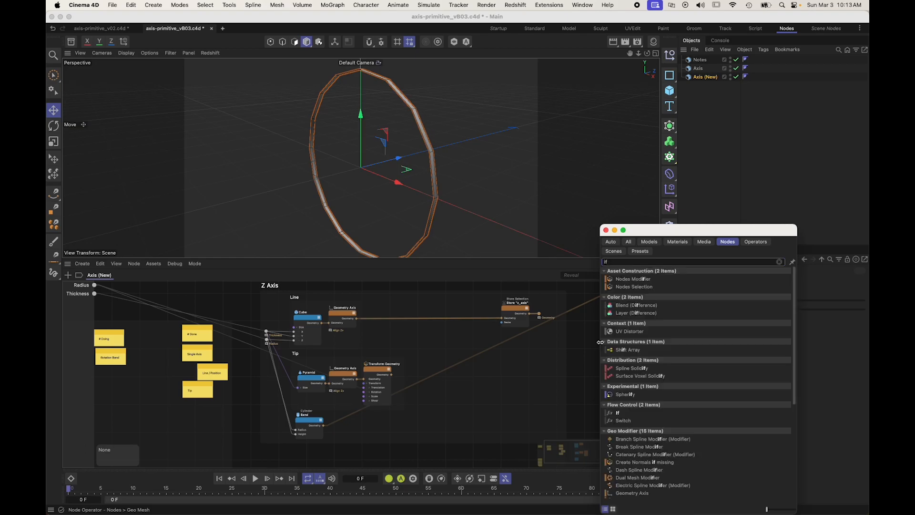
drag(618, 413, 419, 335)
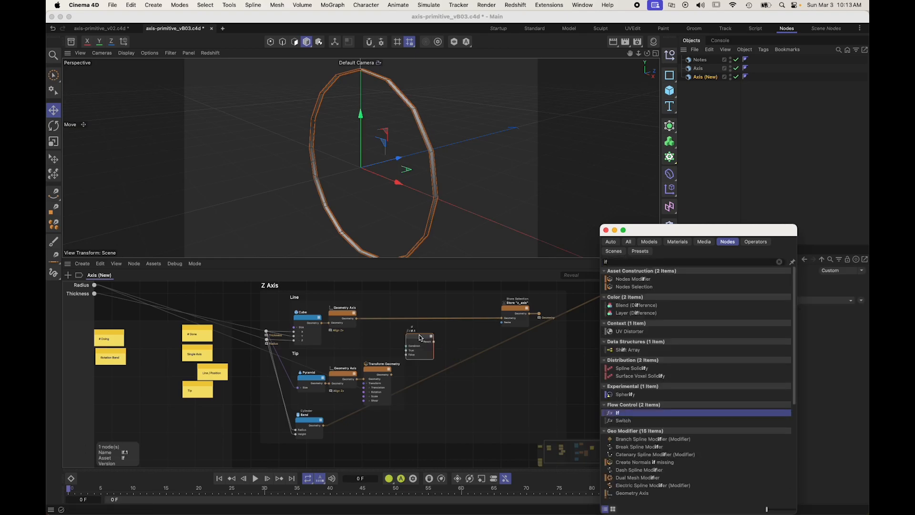
click(754, 301)
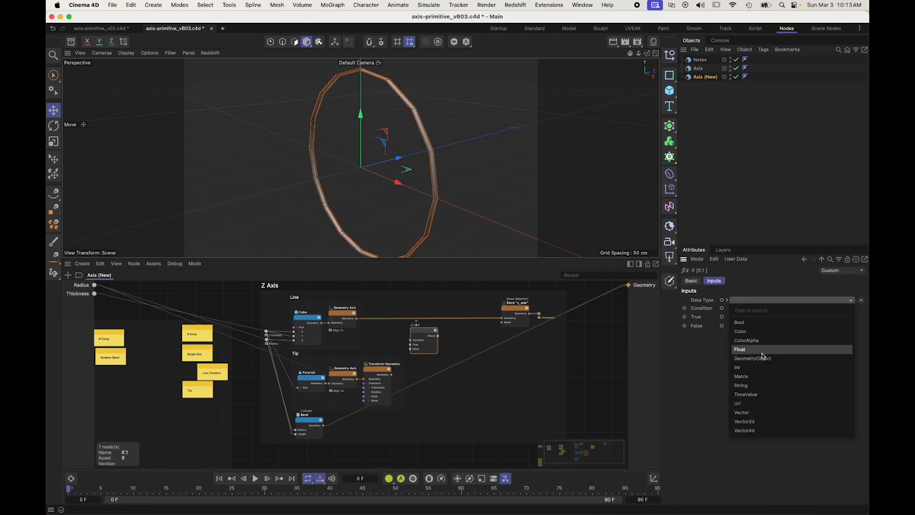
click(762, 358)
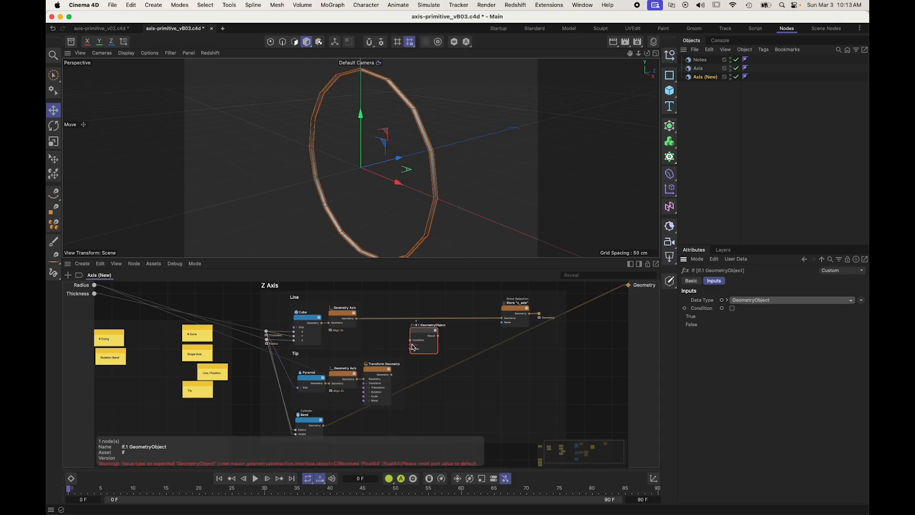
Step: Connect the Geometry output of the Line scaffold's Geometry Axis to the If node's True input
scroll(395, 331, up, 5)
right_click(395, 331)
click(410, 327)
click(436, 320)
drag(436, 318, 434, 318)
middle_drag(364, 308, 367, 319)
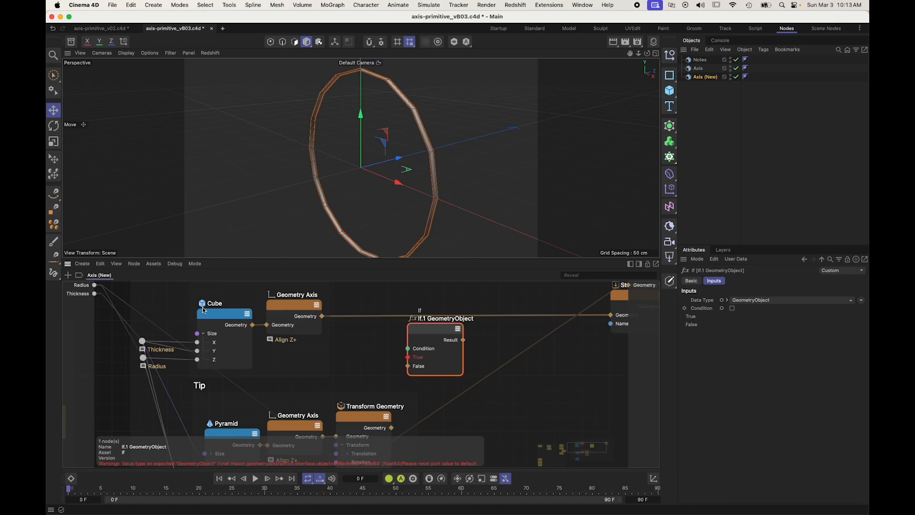
double_click(215, 304)
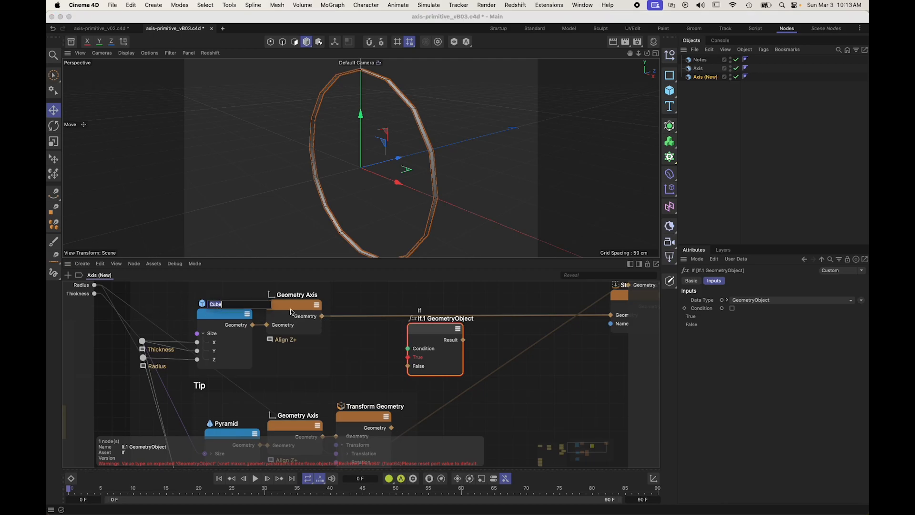
click(322, 317)
click(403, 355)
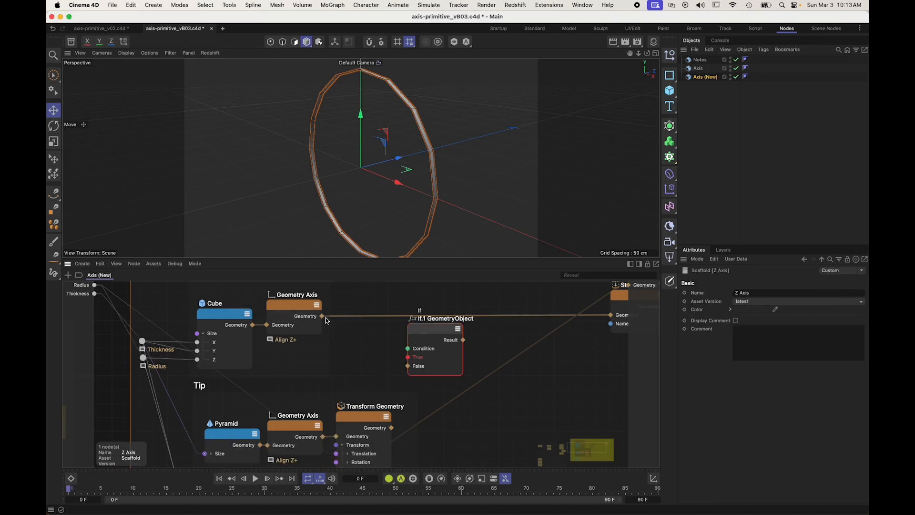
drag(323, 316, 347, 371)
Step: Expose the If node's Condition as a graph input and name it "Line"
click(362, 376)
double_click(81, 303)
text(Line)
key(Return)
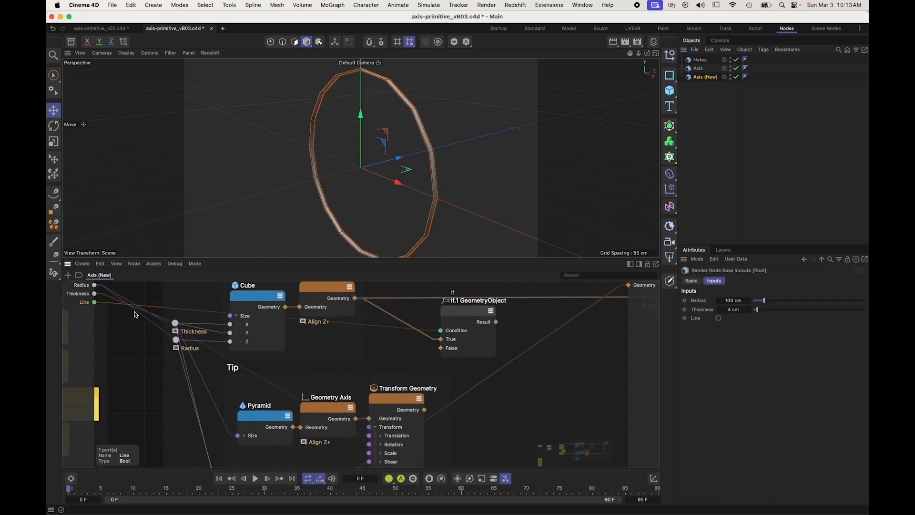
Step: Insert a wire rerouter on the Line wire below the Radius rerouter and label it "Line?"
double_click(147, 305)
drag(148, 308, 176, 363)
double_click(177, 364)
text(?)
key(Return)
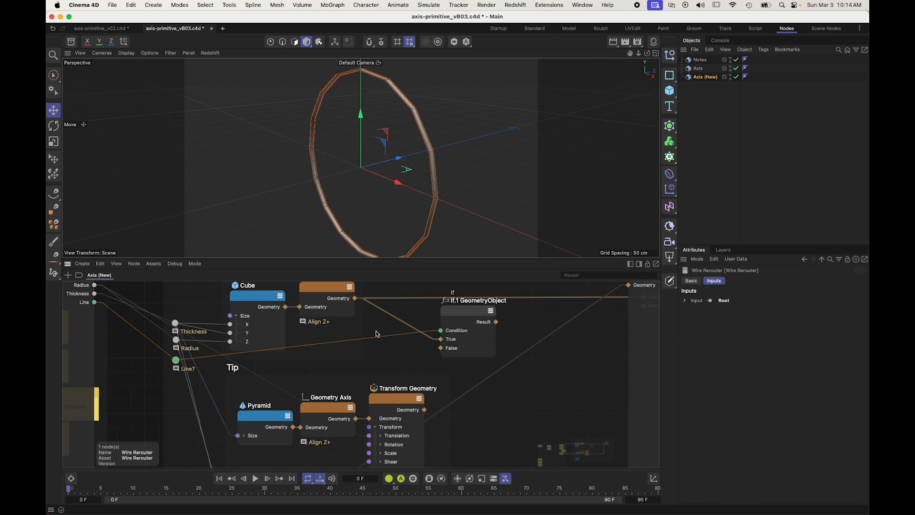
Step: Rename the If node "If Line?" and route its Result into the Geometry input of Store "z_axis"
drag(466, 311, 424, 313)
double_click(422, 302)
text(If)
key(Return)
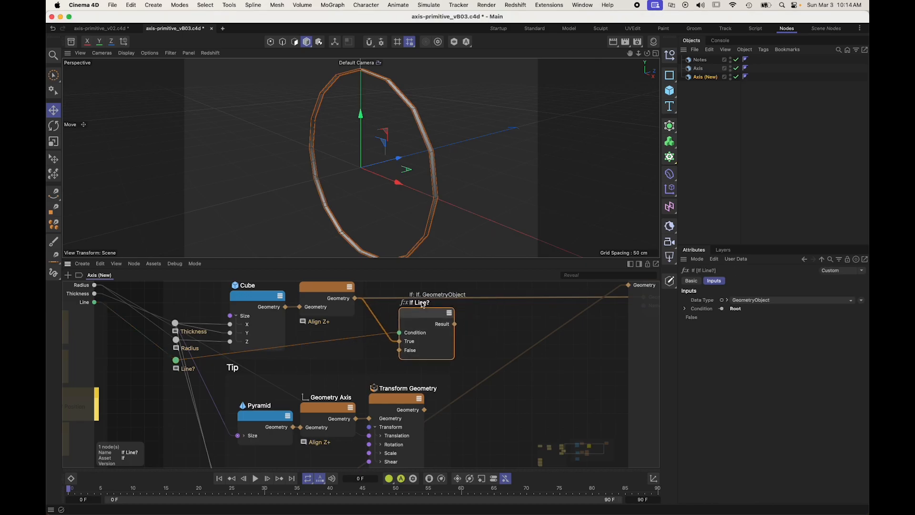
drag(487, 298, 456, 325)
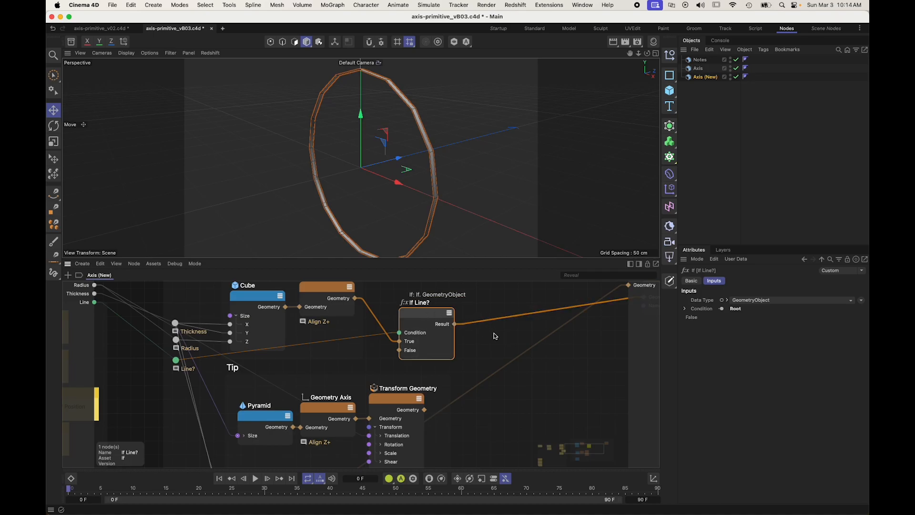
Step: Connect the Geometry rerouter after Store "z_axis" to the graph's Geometry output
click(147, 359)
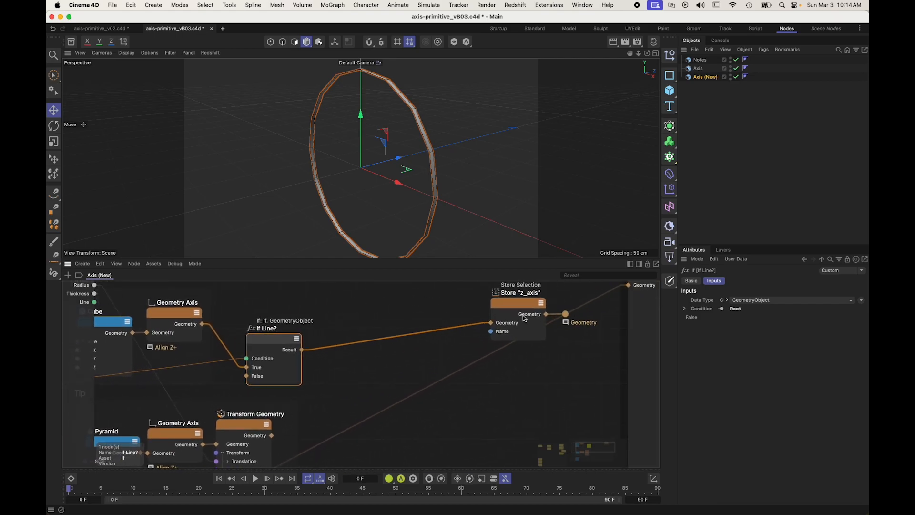
click(523, 308)
click(565, 314)
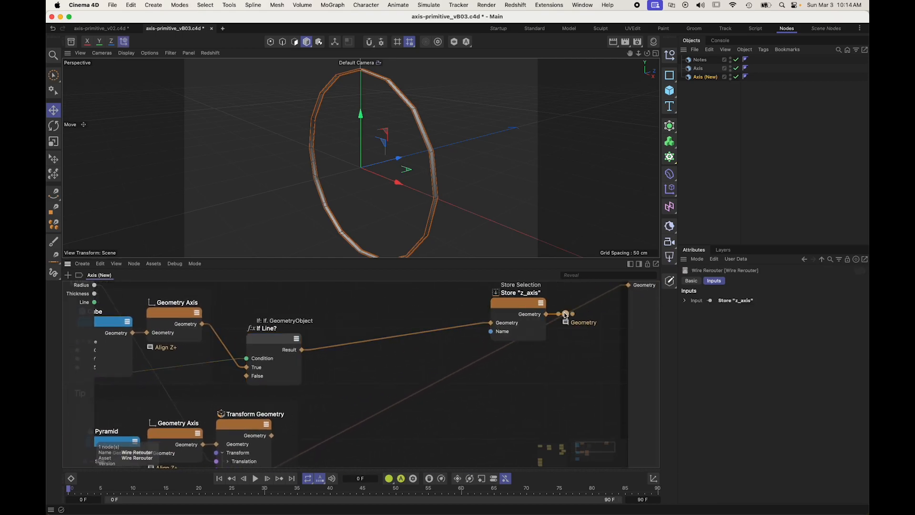
double_click(565, 314)
click(541, 376)
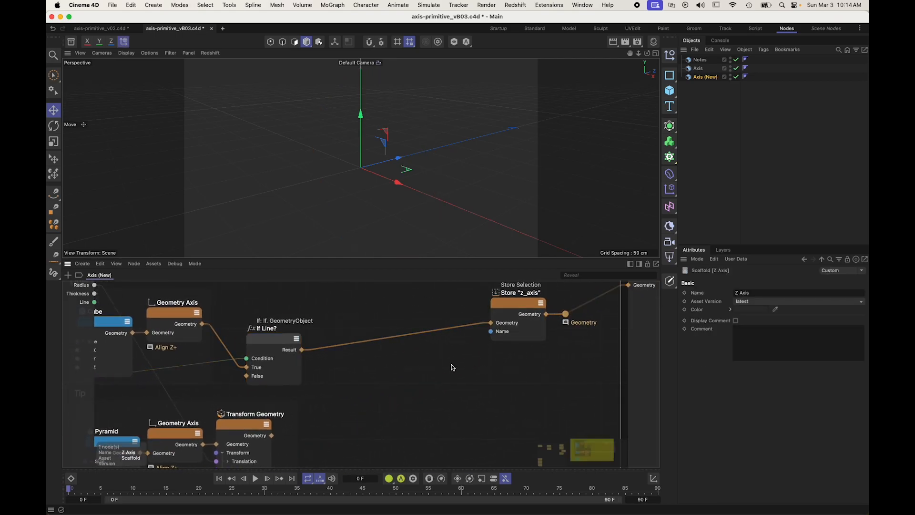
Step: Test the Line switch by toggling it repeatedly on the Axis (New) generator
click(628, 334)
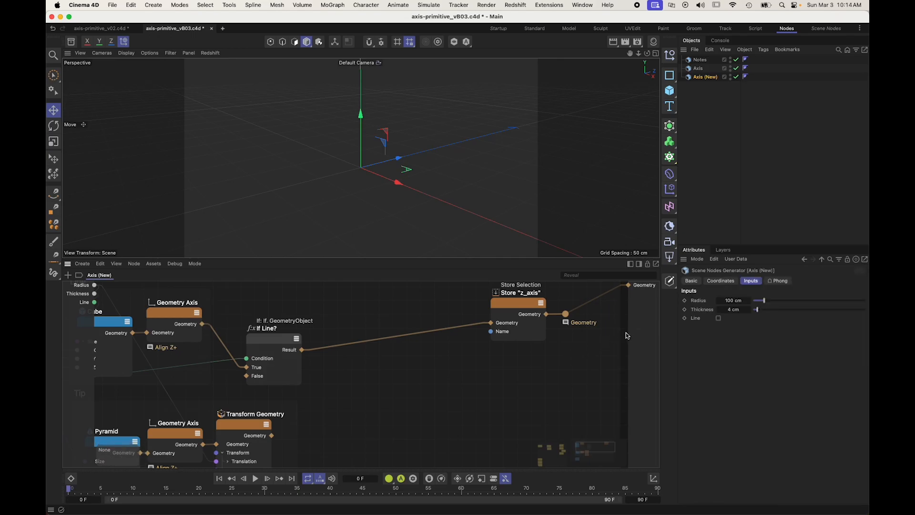
click(718, 319)
click(718, 319)
click(719, 318)
click(719, 319)
click(718, 318)
click(719, 318)
Step: Duplicate the If Line? node beside Transform Geometry in the Tip scaffold and feed Transform Geometry into its True input
right_click(477, 355)
click(556, 344)
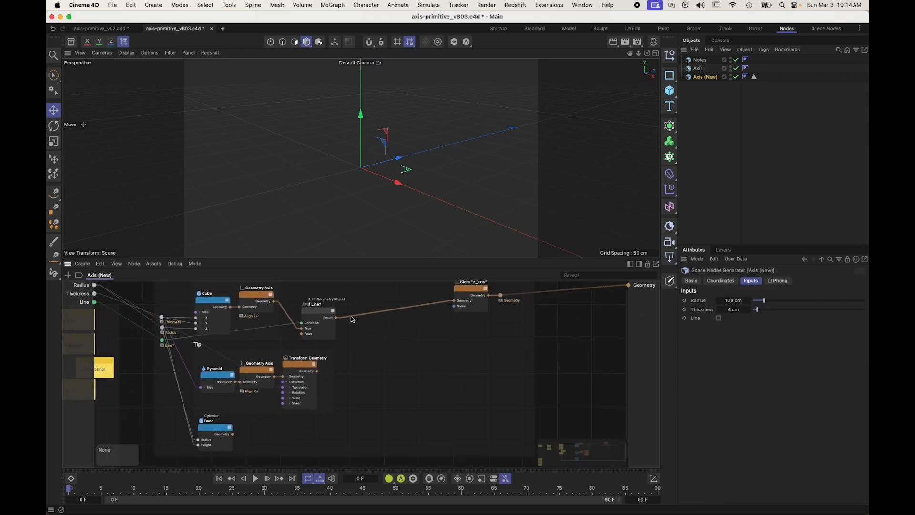
drag(317, 312, 406, 387)
click(330, 388)
Step: Expose the duplicated If node's Condition as a graph input and name it "Tip"
drag(318, 371, 83, 315)
double_click(84, 316)
text(Tip)
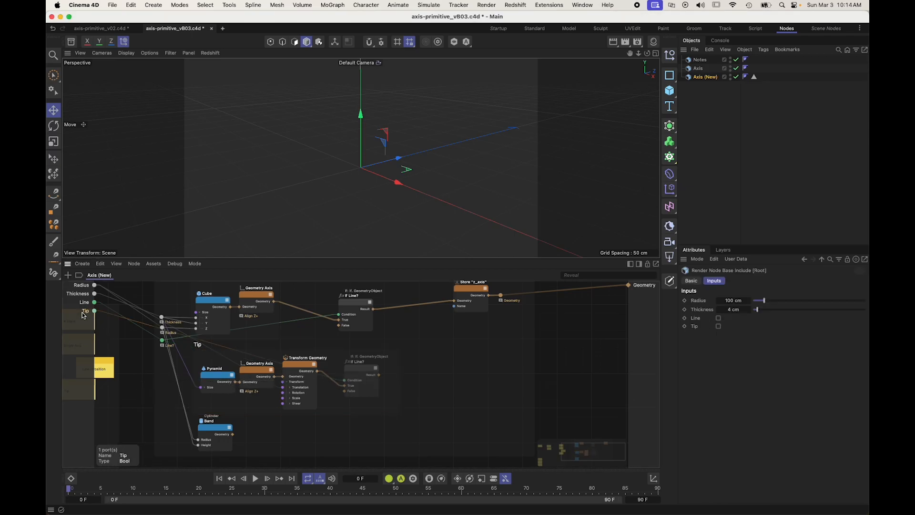
key(Return)
Step: Insert a wire rerouter on the Tip wire below the Line? rerouter and label it "Tip?"
double_click(149, 323)
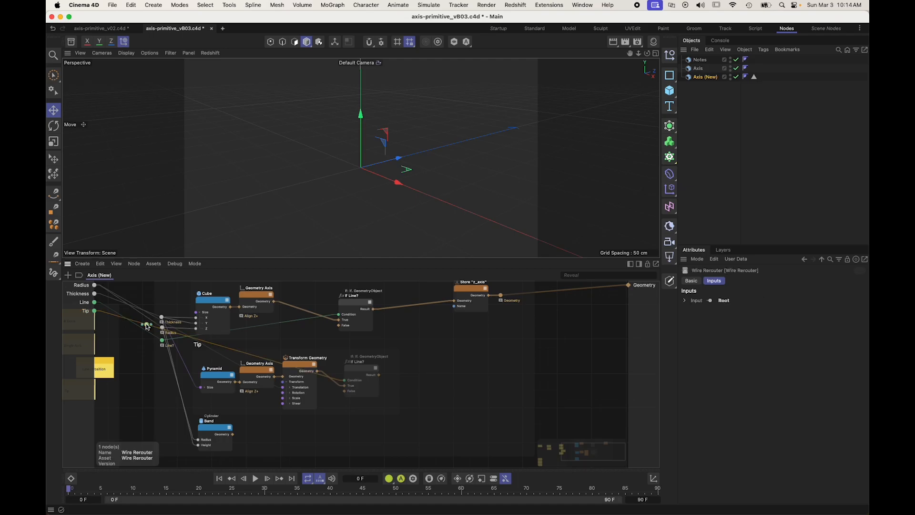
drag(147, 324, 162, 352)
scroll(165, 340, up, 5)
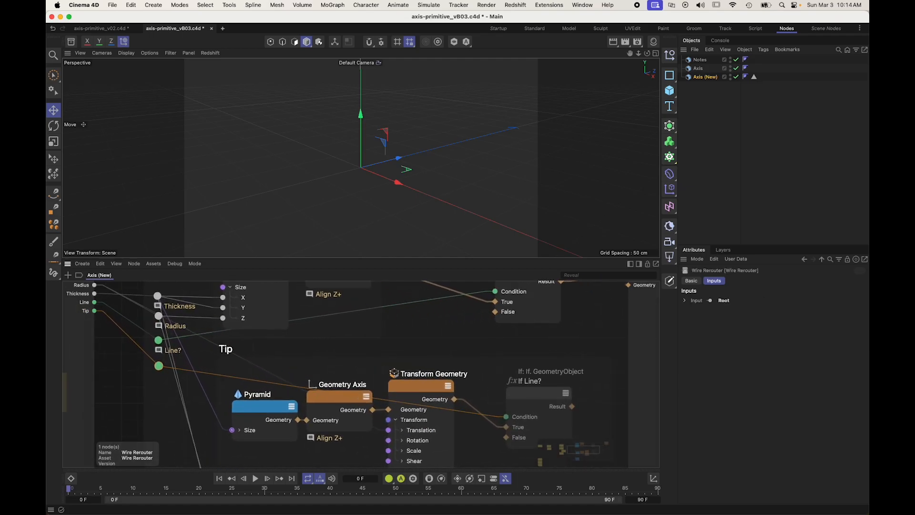
key(alt+c)
text(Tip?)
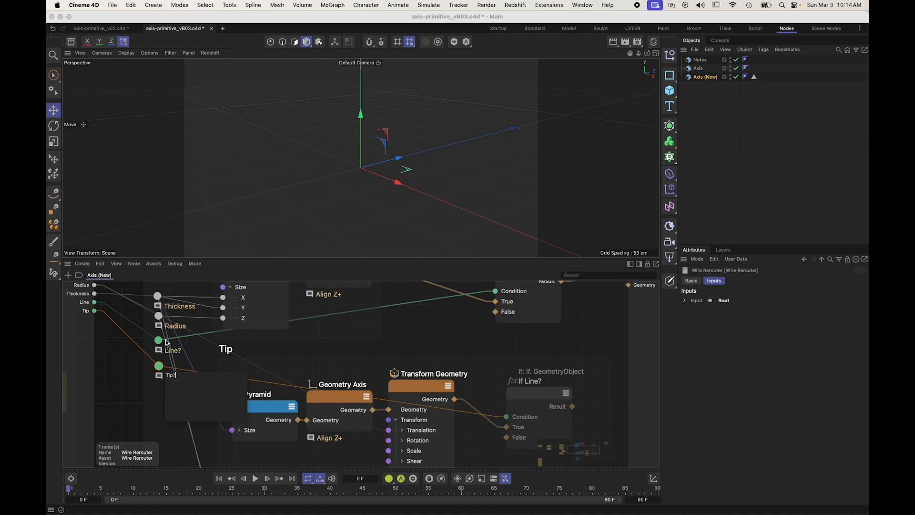
key(Return)
Step: Shift the duplicated If node in the Tip scaffold slightly and rename it "If Tip?"
drag(525, 396, 517, 391)
double_click(526, 381)
text(If Tip?)
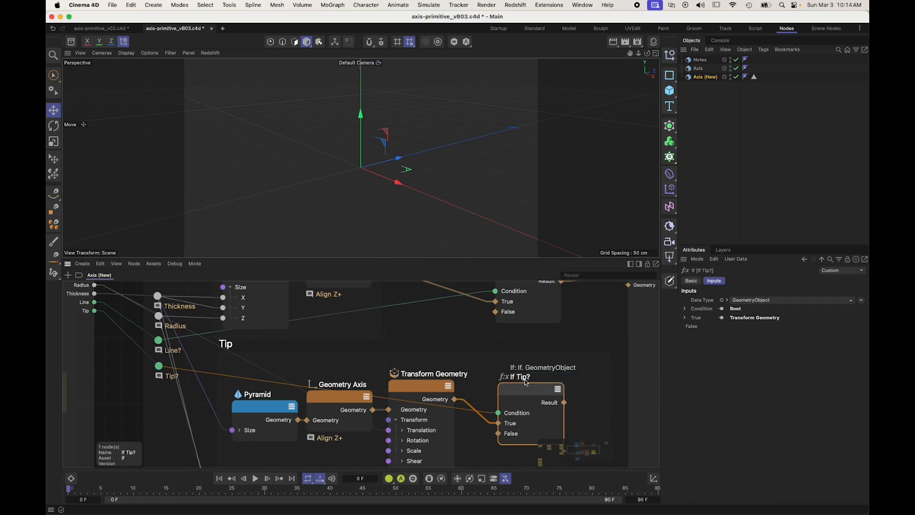
key(Return)
Step: Connect the If Tip? Result to Store "z_axis" and test the Tip switch on the generator
key(h)
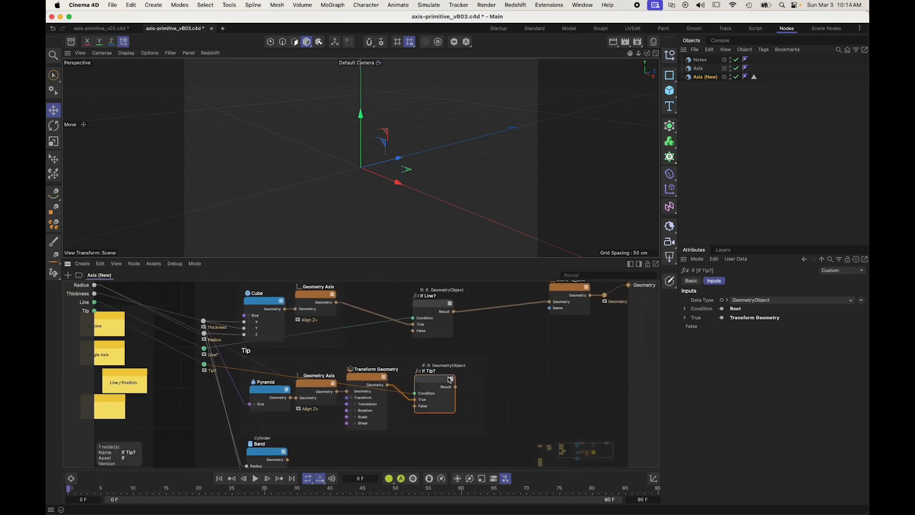
drag(456, 387, 550, 302)
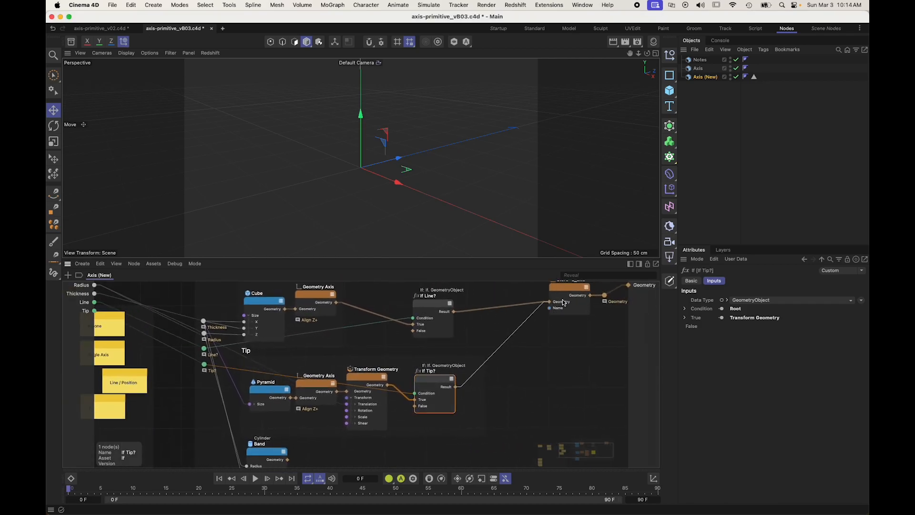
click(554, 359)
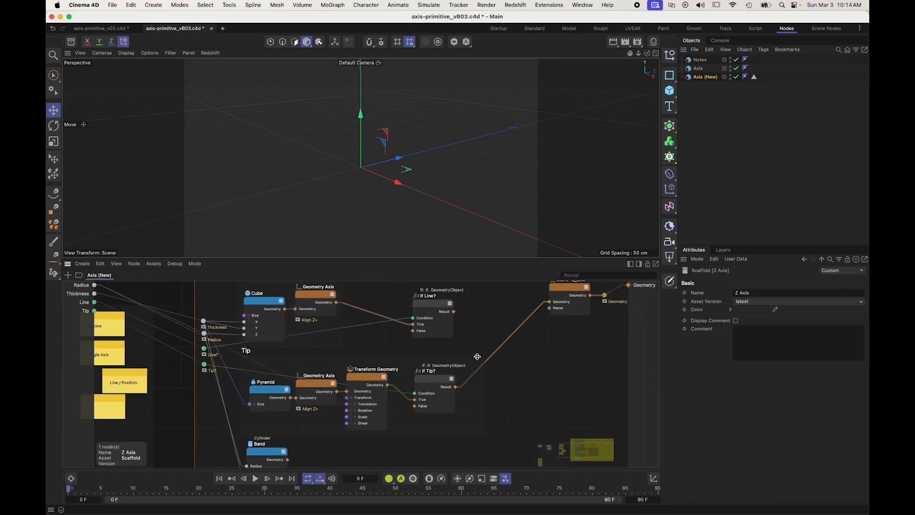
click(185, 355)
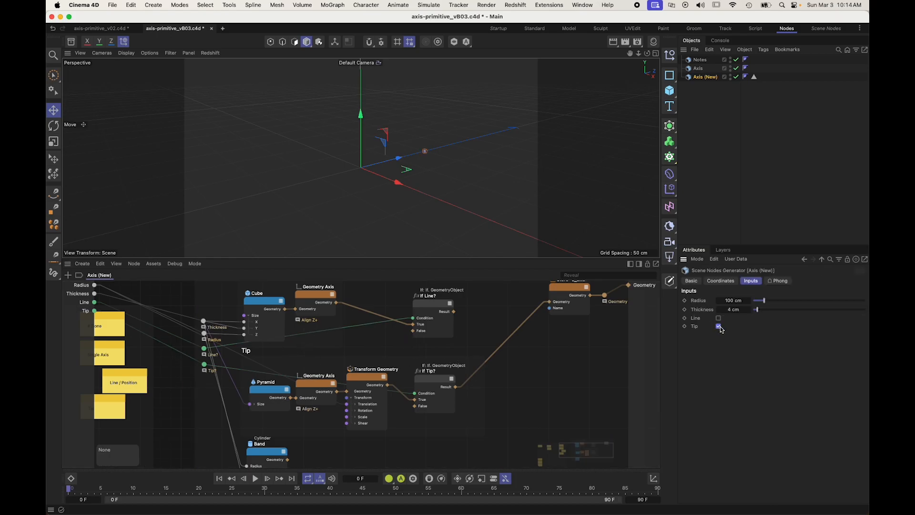
Step: Duplicate the If Tip? node beside Band, connect Band's Geometry to its True input, and rename the copy "If Band?"
click(562, 368)
scroll(548, 371, down, 5)
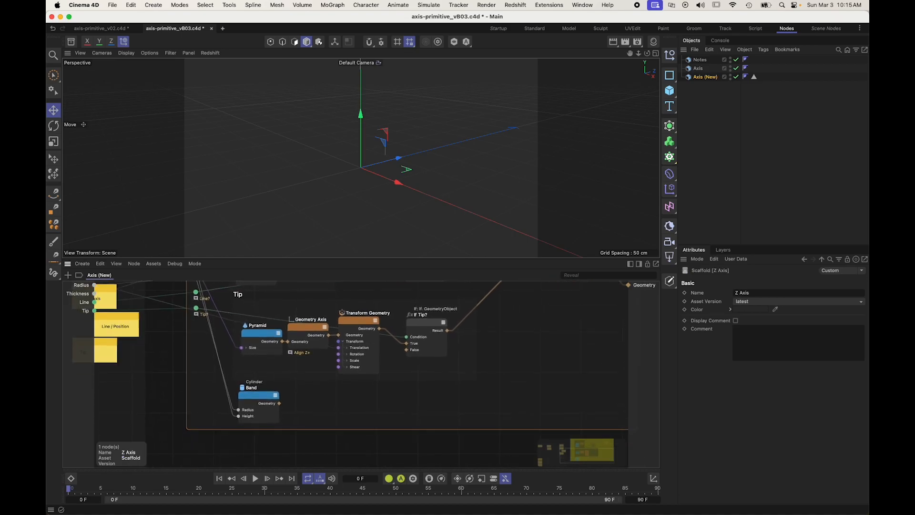
click(419, 324)
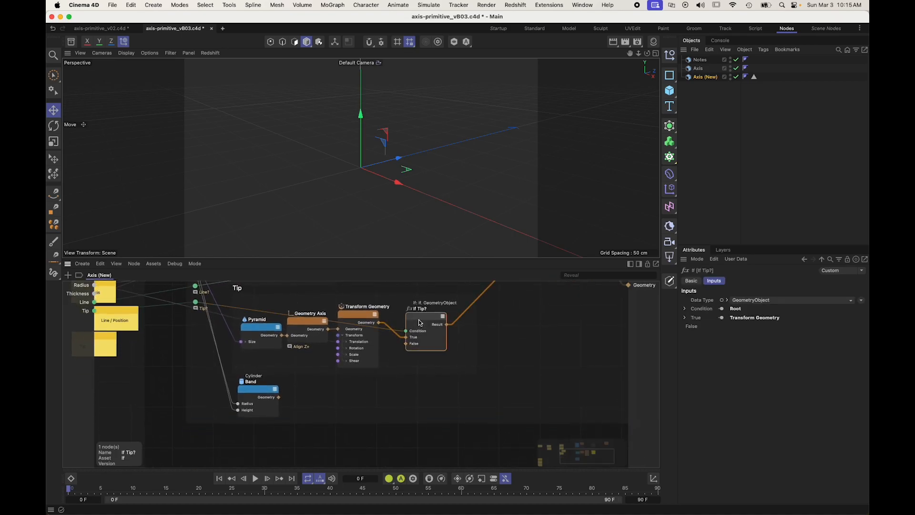
ctrl+drag(419, 323, 417, 392)
drag(278, 397, 402, 404)
double_click(417, 378)
text(If Band?)
key(Return)
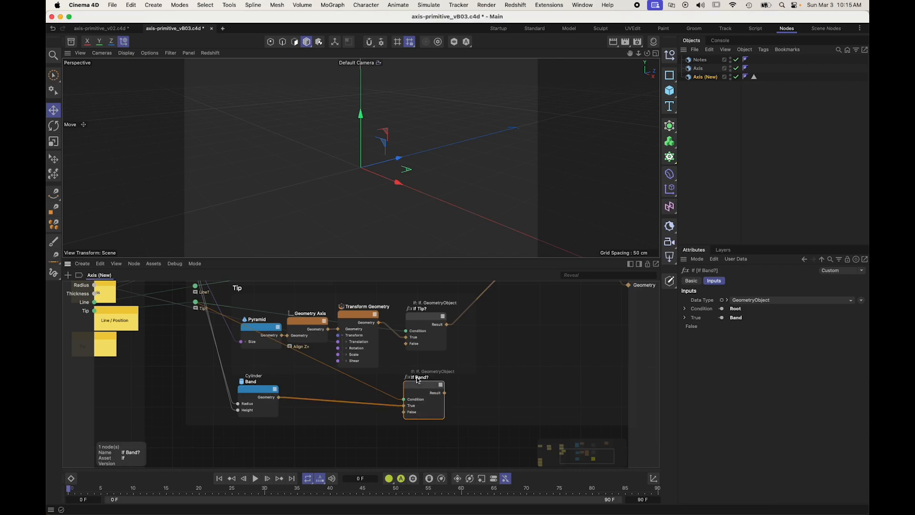
Step: Expose the If Band? node's Condition as a graph input and name it "Band"
drag(402, 400, 95, 318)
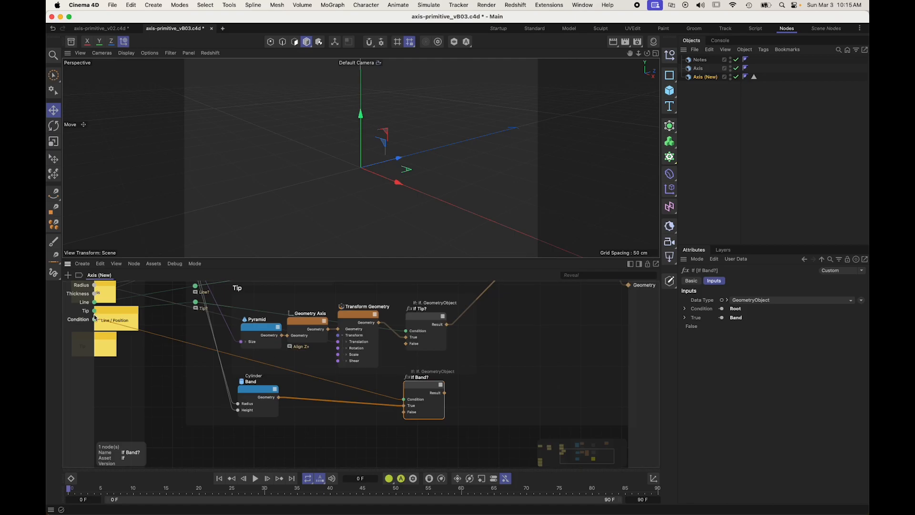
double_click(81, 320)
key(Return)
Step: Insert a wire rerouter on the Band wire below the Tip? rerouter and label it "Band"
double_click(177, 339)
drag(177, 339, 199, 331)
double_click(199, 333)
text(Band)
key(Return)
Step: Nudge the If Band? node into line with the If nodes above it
middle_drag(522, 353, 494, 365)
scroll(495, 365, down, 2)
middle_drag(561, 310, 476, 352)
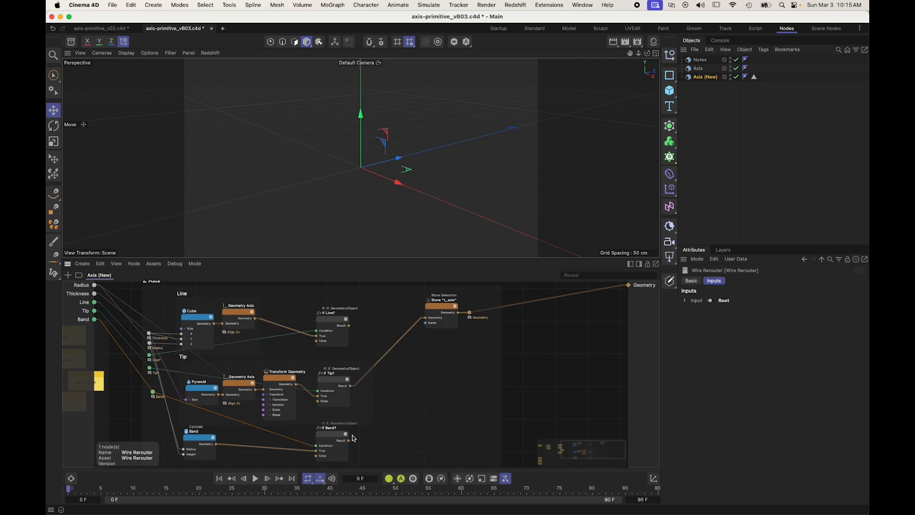
click(330, 434)
click(400, 415)
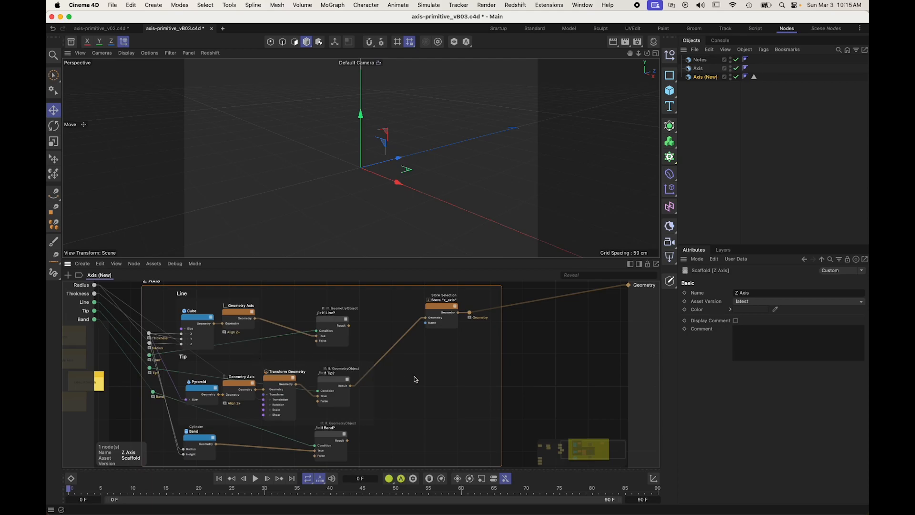
Step: Add a Connect node after the If Line? node and feed it the If Line? Result
click(543, 357)
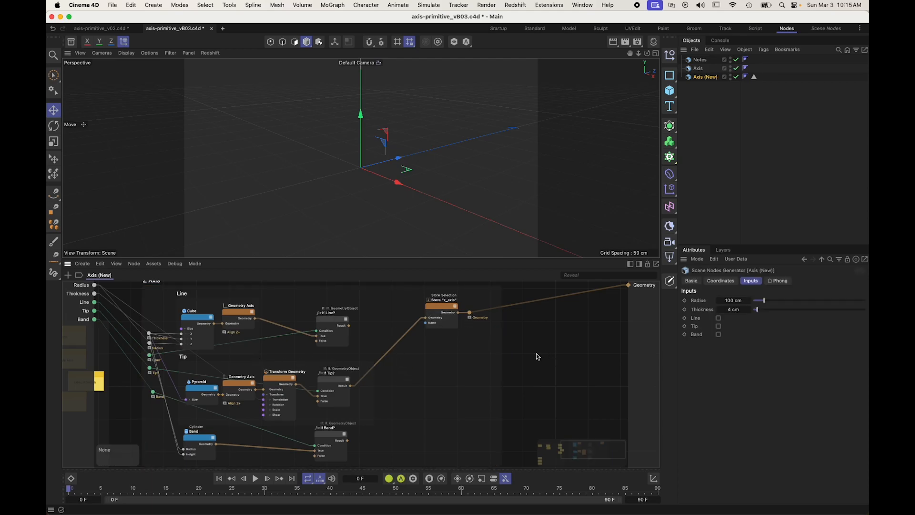
scroll(255, 313, up, 4)
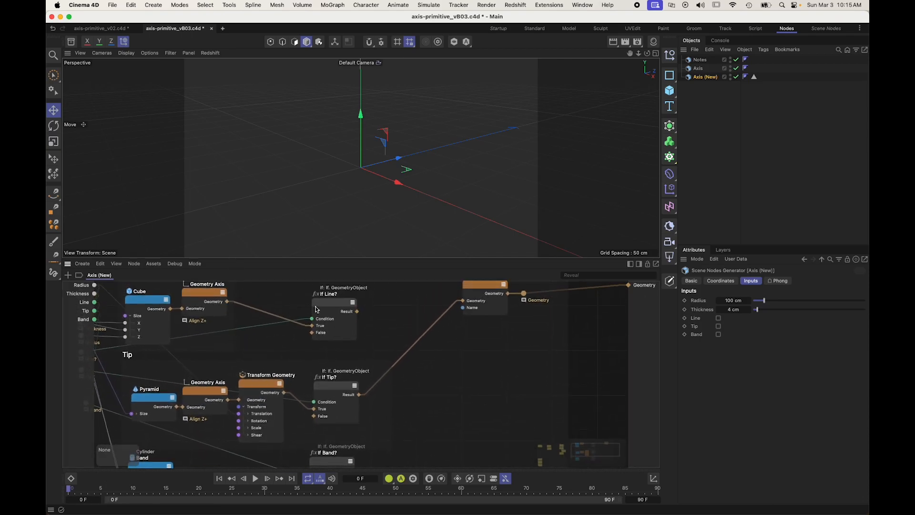
scroll(372, 317, down, 2)
double_click(555, 336)
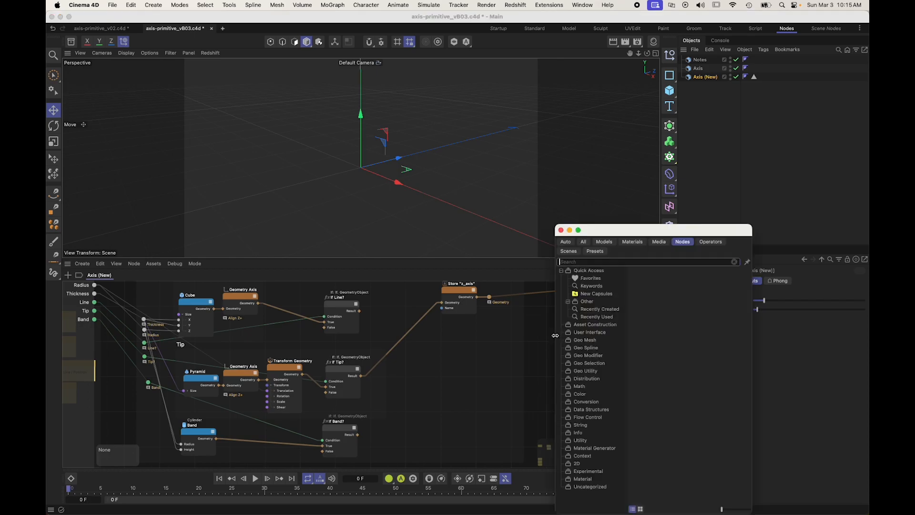
text(conne)
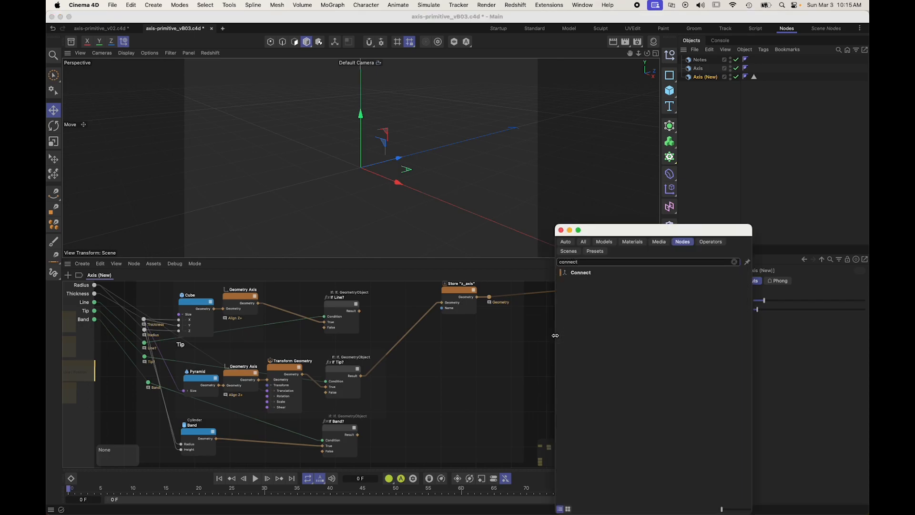
text(ct)
drag(579, 273, 385, 318)
Step: Wire the If Band? and If Tip? Results into the Connect node and connect its Geometry output to the Store "z_axis" node
scroll(361, 291, up, 3)
scroll(358, 434, down, 3)
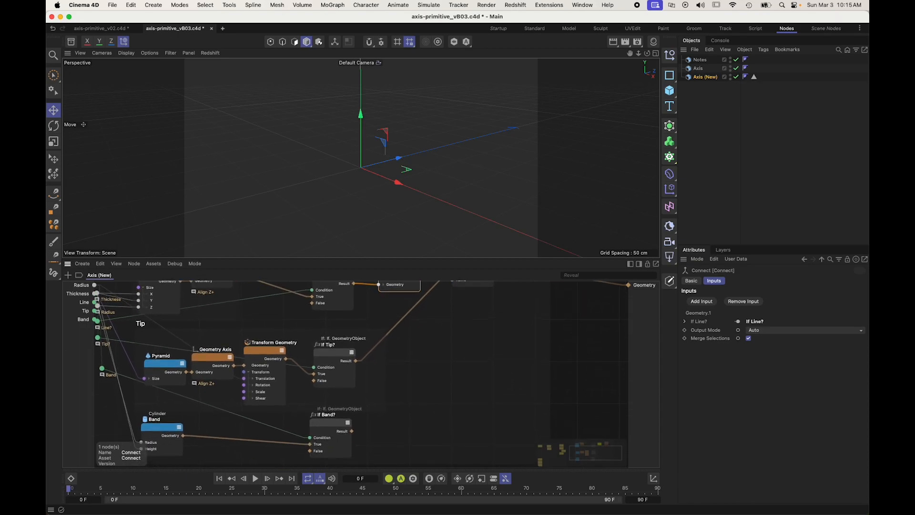
drag(352, 436, 385, 293)
drag(356, 366, 382, 291)
scroll(428, 316, up, 3)
drag(397, 325, 471, 323)
click(441, 311)
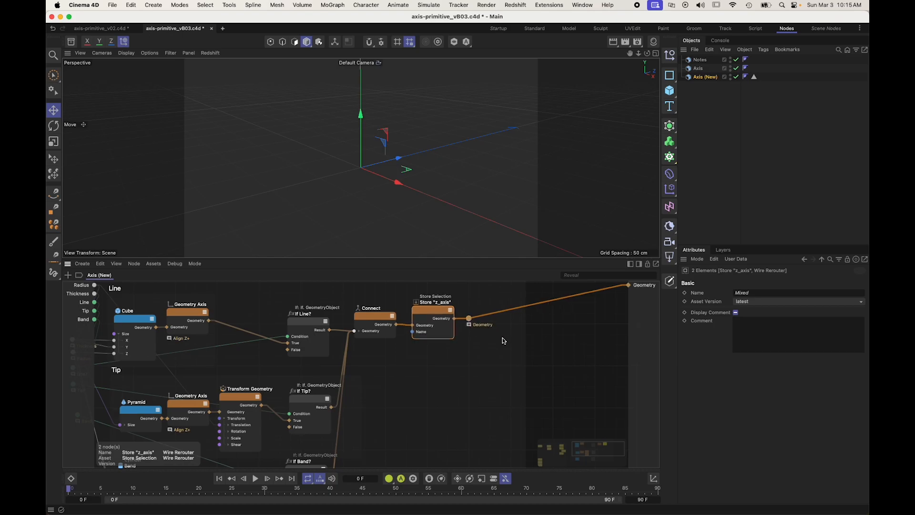
Step: Enable the Line, Tip and Band inputs of the Axis (New) generator
scroll(567, 335, down, 2)
click(587, 327)
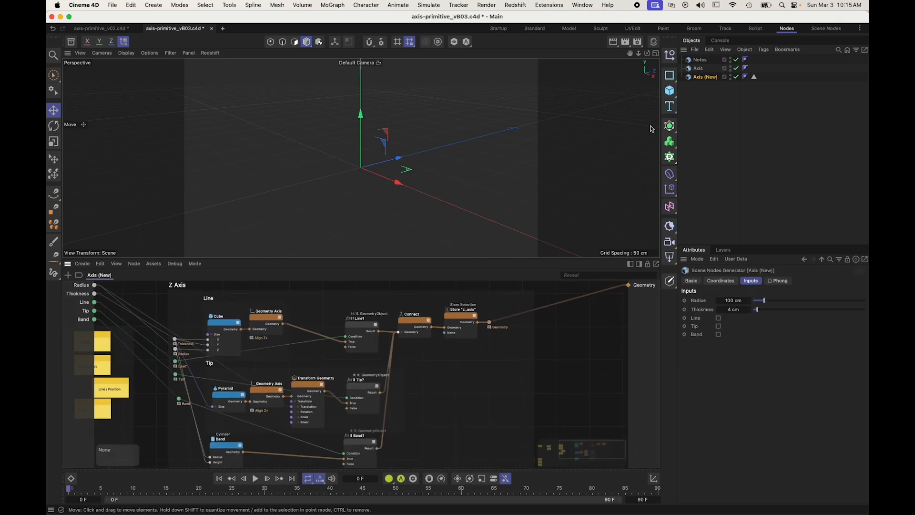
click(719, 318)
click(718, 326)
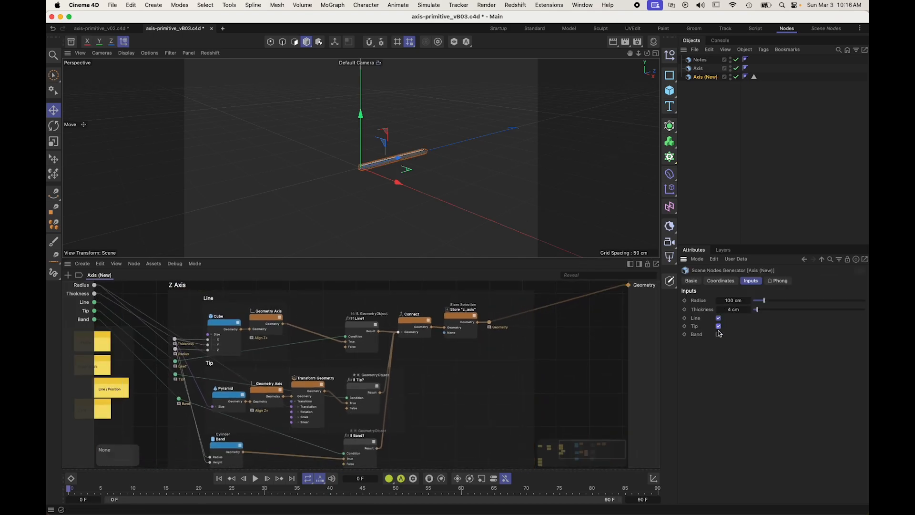
click(719, 334)
Step: Orbit around the axis to examine the combined line, tip and band from several angles
alt+drag(305, 200, 415, 179)
alt+right_drag(465, 185, 524, 199)
alt+drag(524, 200, 553, 190)
alt+right_drag(553, 190, 526, 188)
alt+drag(527, 189, 501, 191)
alt+middle_drag(501, 192, 398, 194)
alt+drag(399, 195, 314, 236)
Step: Move the Band cylinder and If Band? nodes down to open a gap below the Tip scaffold
alt+middle_drag(127, 403, 219, 336)
alt+middle_drag(285, 310, 316, 415)
scroll(287, 339, up, 6)
alt+middle_drag(361, 374, 393, 363)
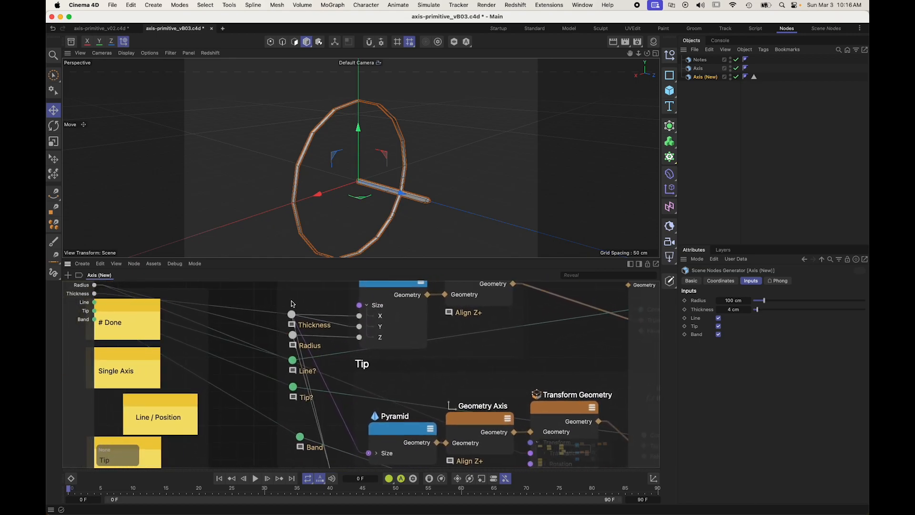
key(c)
click(238, 292)
scroll(257, 298, down, 5)
alt+middle_drag(267, 308, 206, 286)
click(465, 387)
drag(464, 389, 453, 440)
Step: Create a scaffold named "Band" around the Band and If Band? nodes and adjust its upper edge below the Tip scaffold
click(256, 371)
shift+drag(358, 368, 362, 390)
key(alt+s)
text(Band)
key(Return)
drag(230, 347, 233, 370)
Step: Widen the Tip scaffold ahead of the Pyramid node and add an Arithmetic (Multiply) node in that space
click(239, 302)
drag(250, 309, 229, 312)
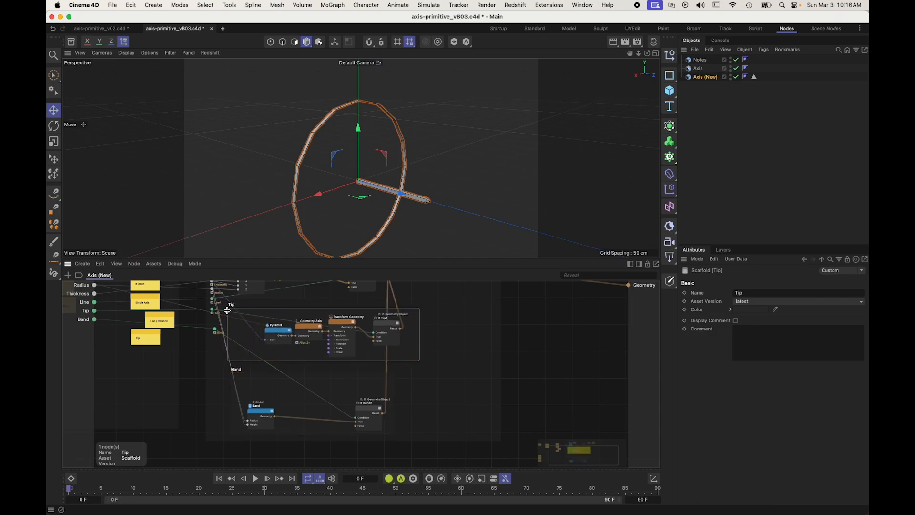
double_click(241, 332)
text(mult)
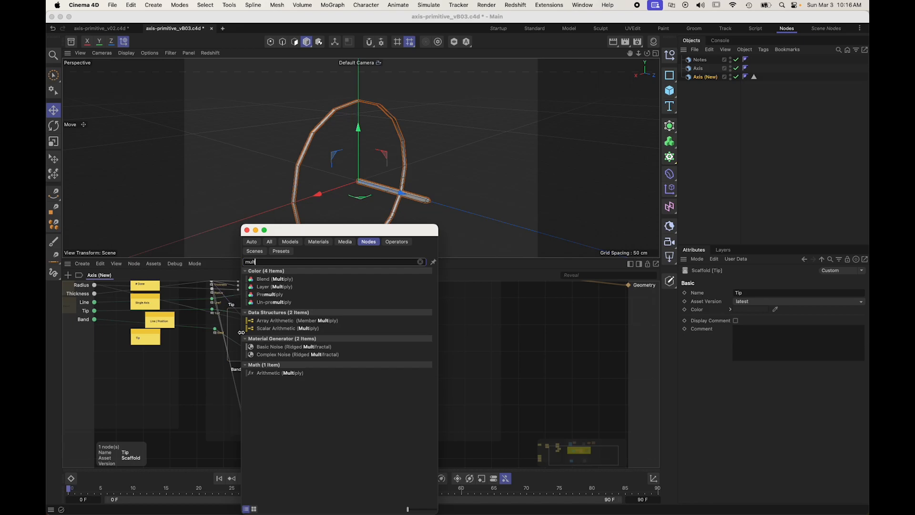
drag(257, 372, 233, 333)
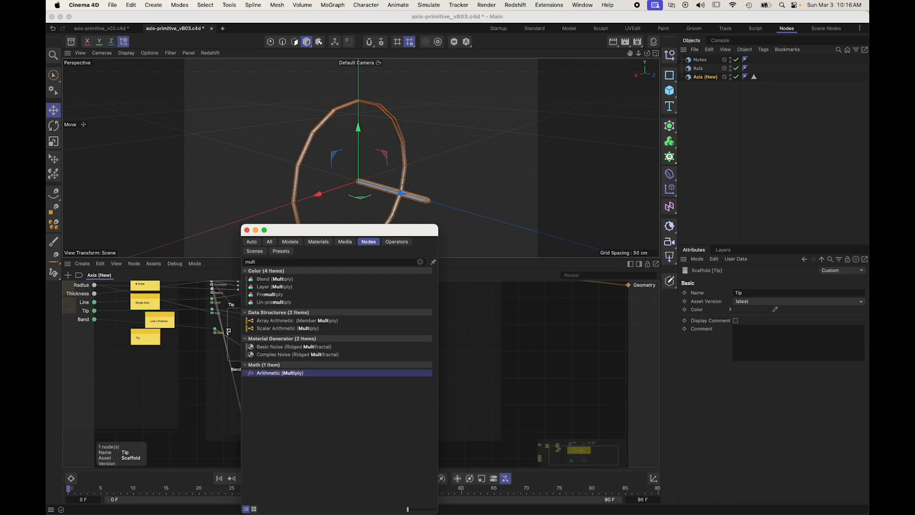
Step: Connect Thickness to the Multiply node's Input 1, set Input 2 to 2, and wire its Result to the Pyramid's Size
scroll(235, 326, up, 4)
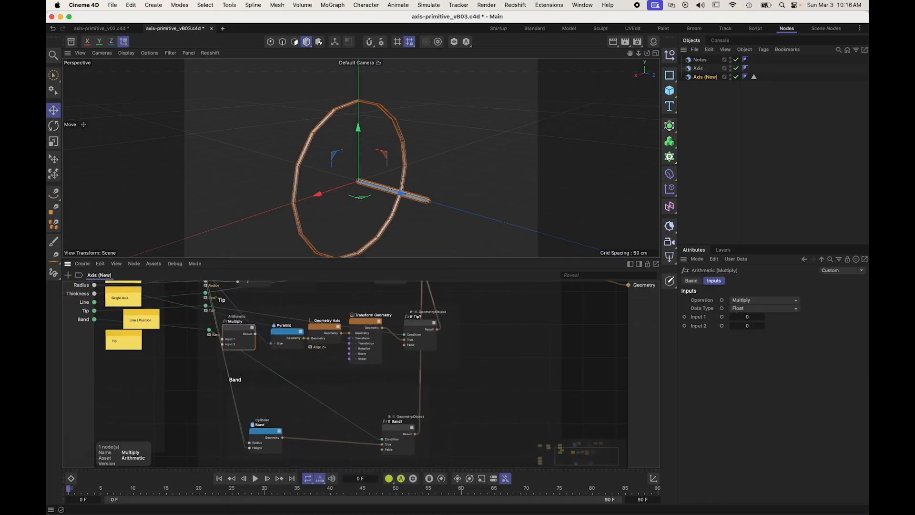
scroll(236, 327, up, 5)
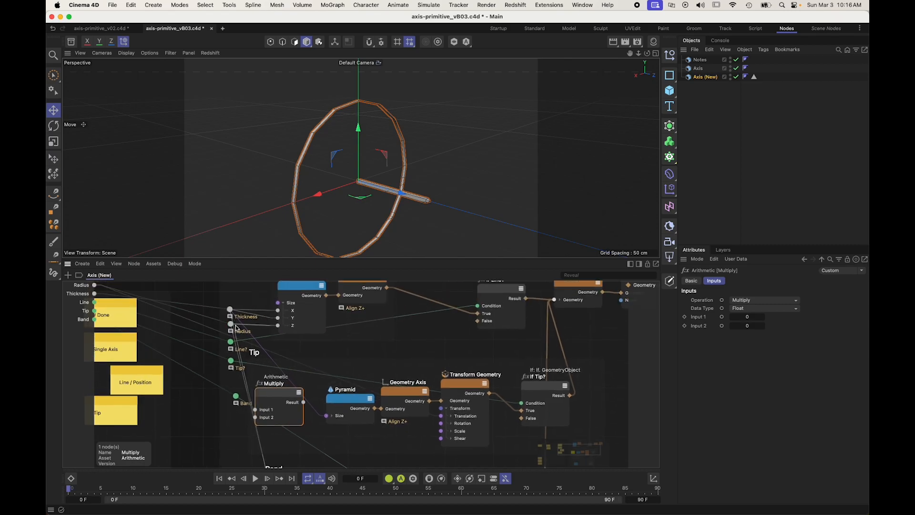
drag(233, 310, 255, 409)
click(753, 326)
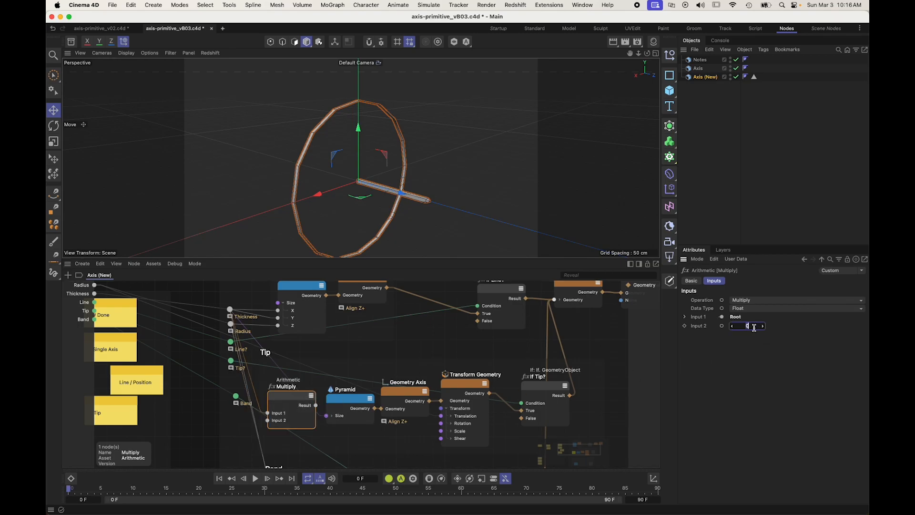
drag(313, 406, 326, 415)
Step: Save the project as a new incremental version
alt+drag(372, 95, 259, 68)
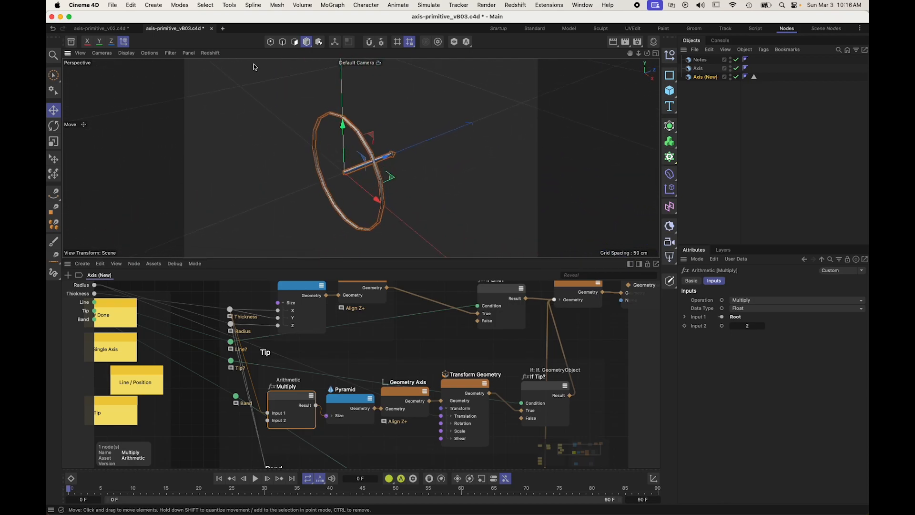
click(106, 5)
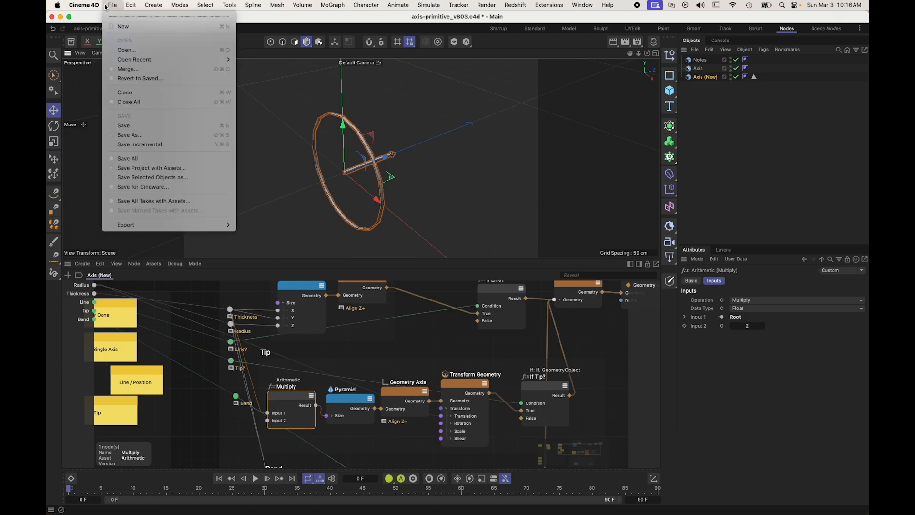
click(143, 144)
Step: Inspect the resized tip together with the line and band in the viewport, then review the whole node graph
alt+drag(383, 166, 330, 145)
scroll(369, 148, up, 4)
mouse_move(420, 168)
alt+mouse_down()
mouse_move(327, 136)
mouse_move(337, 133)
mouse_move(409, 214)
mouse_move(471, 237)
mouse_move(410, 170)
alt+mouse_up()
alt+middle_drag(410, 169, 334, 161)
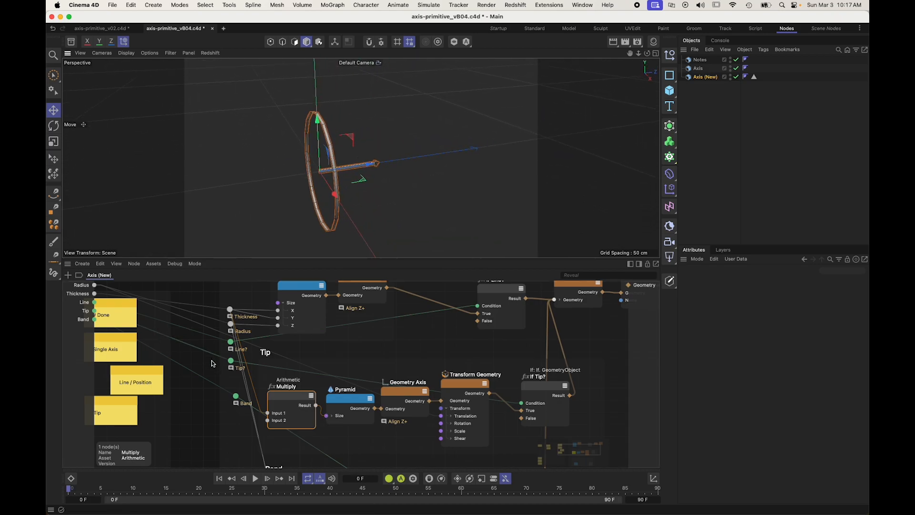
click(206, 390)
mouse_move(321, 186)
alt+mouse_down()
mouse_move(392, 197)
mouse_move(407, 259)
mouse_move(369, 216)
mouse_move(312, 186)
alt+mouse_up()
scroll(209, 399, down, 3)
scroll(573, 370, down, 3)
scroll(607, 390, down, 4)
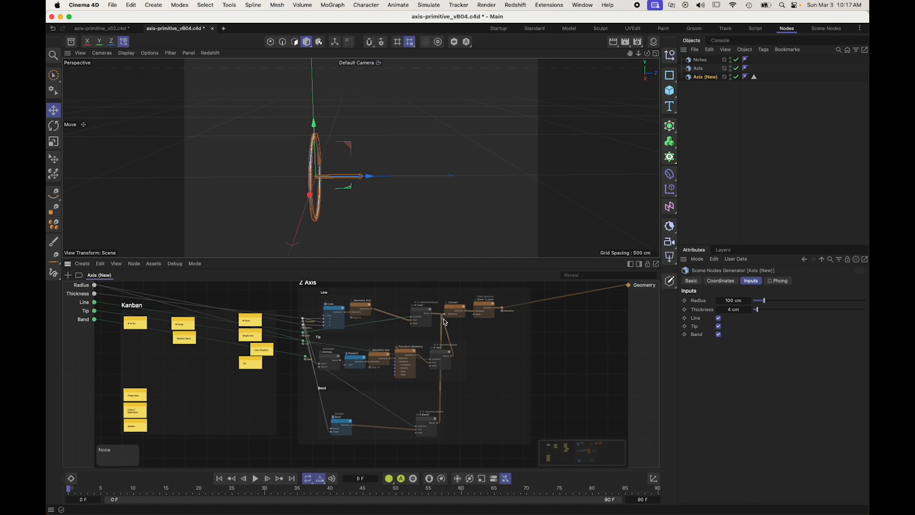
Step: Nudge the Geometry rerouter slightly away from the Store "z_axis" node
drag(502, 308, 513, 308)
click(572, 323)
scroll(574, 325, up, 4)
scroll(480, 340, up, 3)
scroll(409, 339, down, 6)
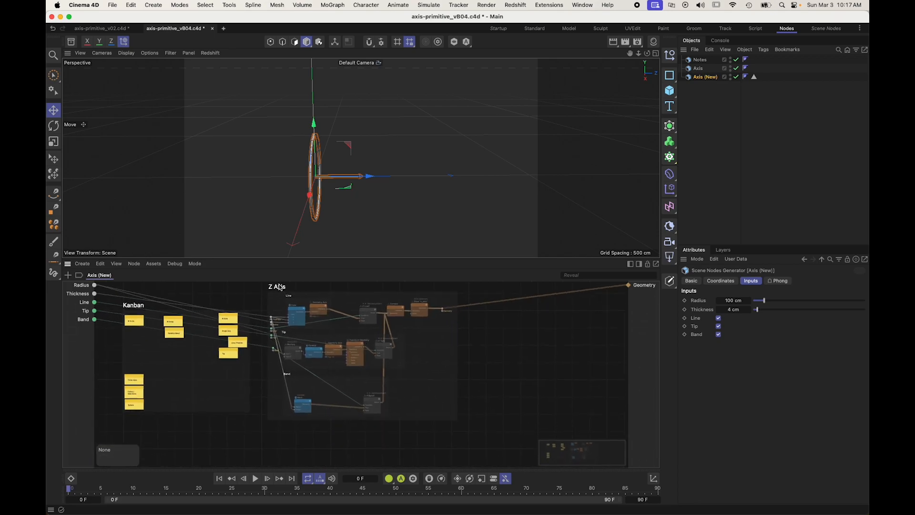
Step: Try to duplicate the Z Axis scaffold with all its nodes beside the original
click(275, 289)
ctrl+drag(275, 290, 498, 314)
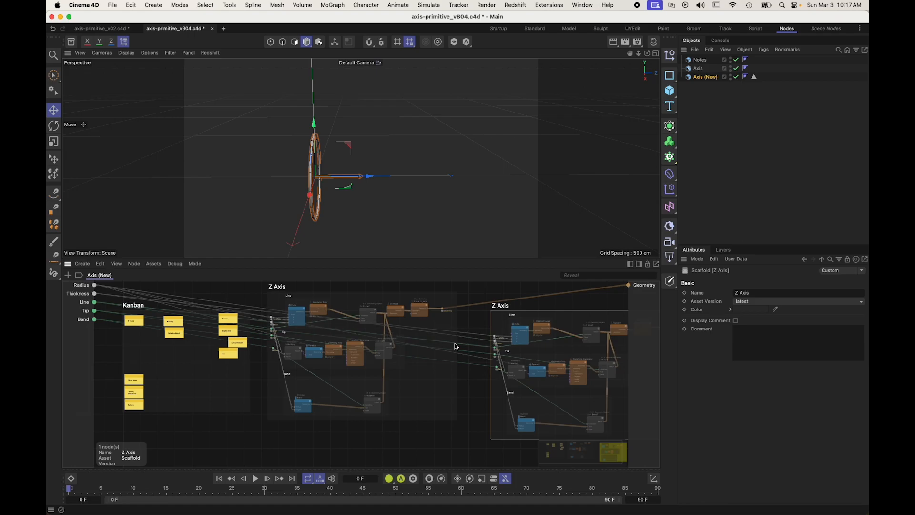
key(super+z)
middle_drag(281, 292, 324, 300)
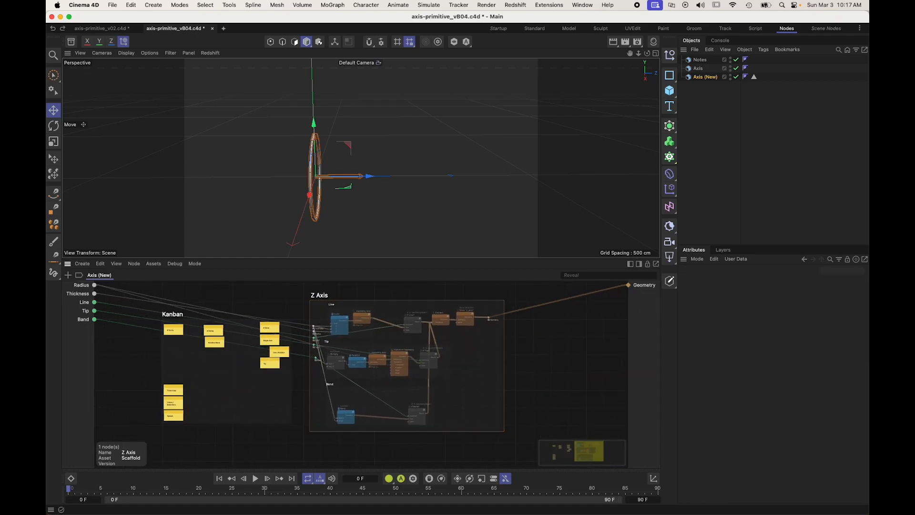
scroll(324, 300, up, 4)
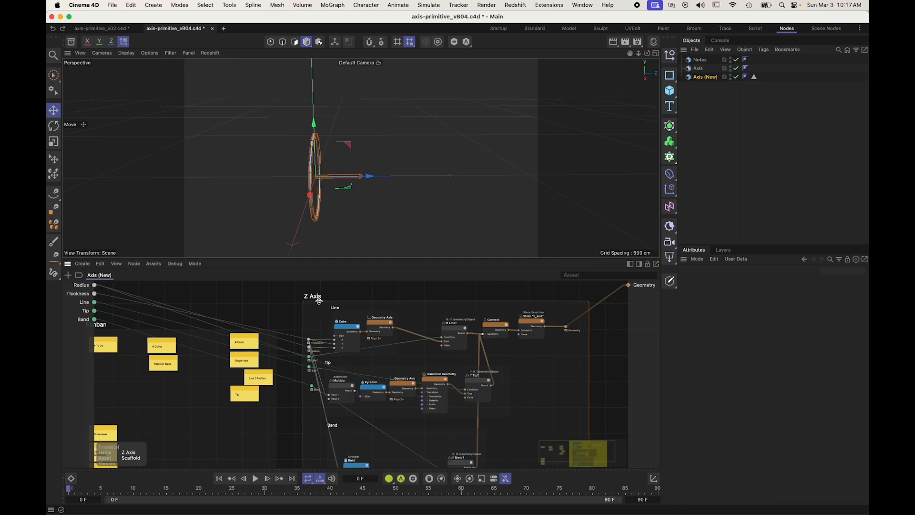
Step: Rename the Z Axis scaffold to "Axis"
scroll(325, 301, down, 4)
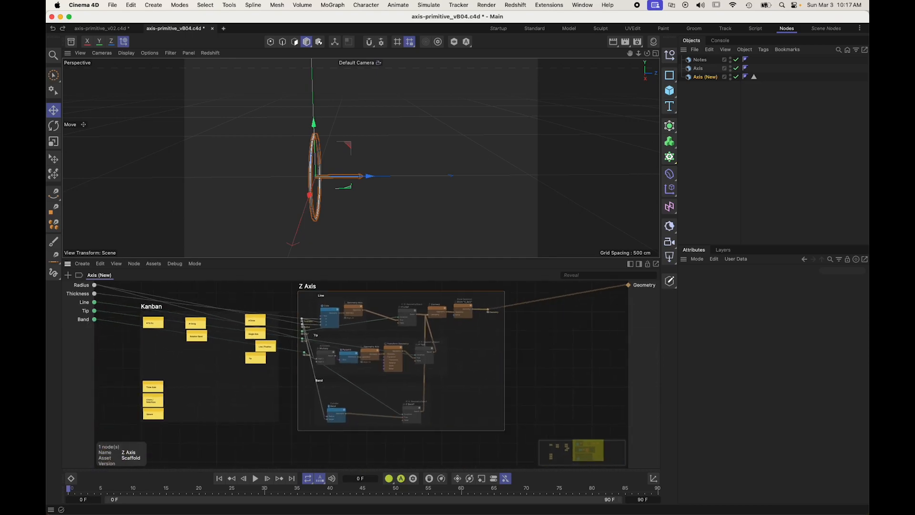
double_click(300, 283)
text(Axis)
key(Return)
click(570, 340)
Step: Group the whole Axis scaffold with all its nodes as a Nodes Mesh
scroll(469, 305, up, 4)
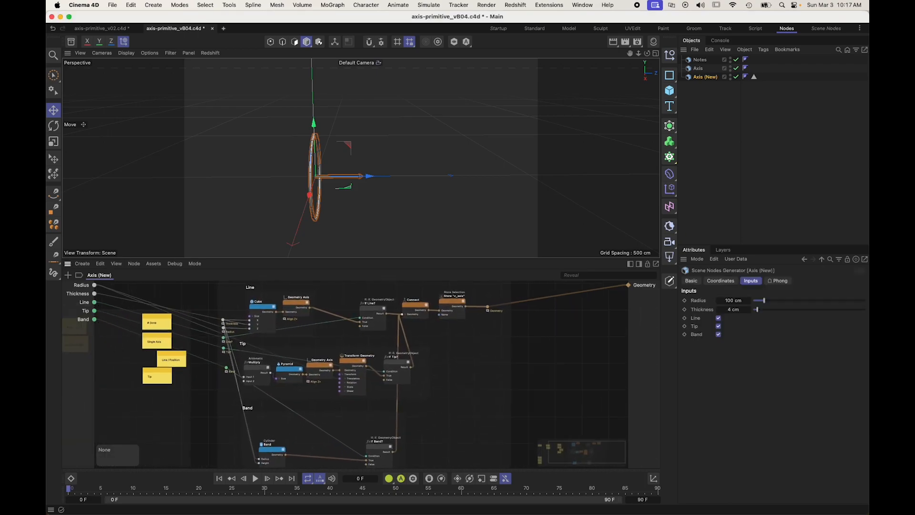
click(453, 304)
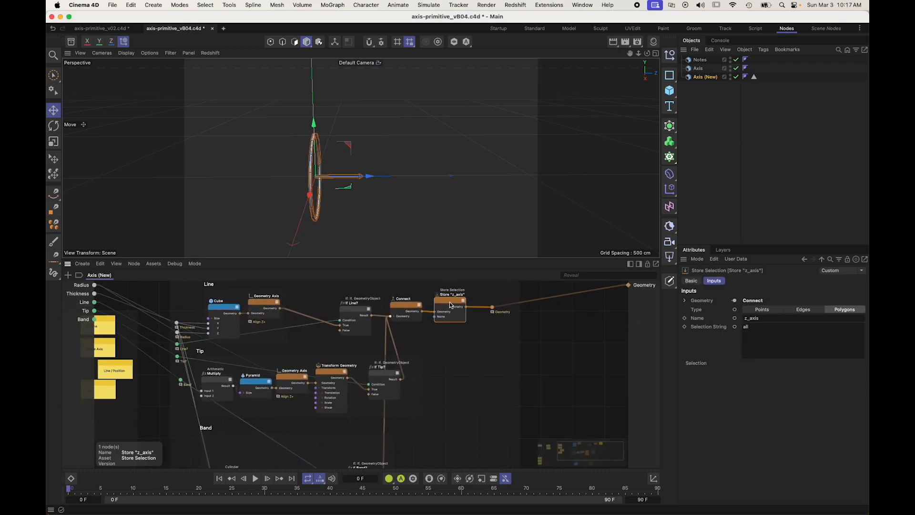
scroll(556, 339, down, 3)
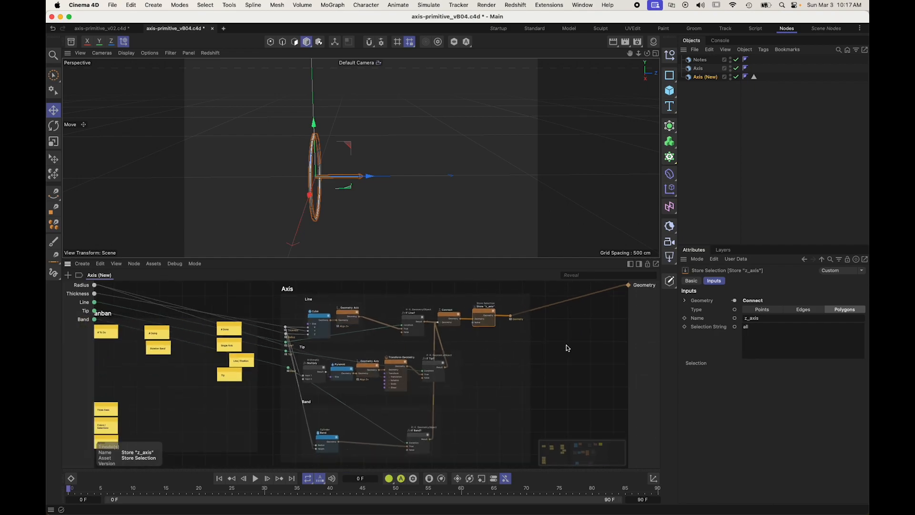
click(287, 290)
drag(273, 283, 559, 481)
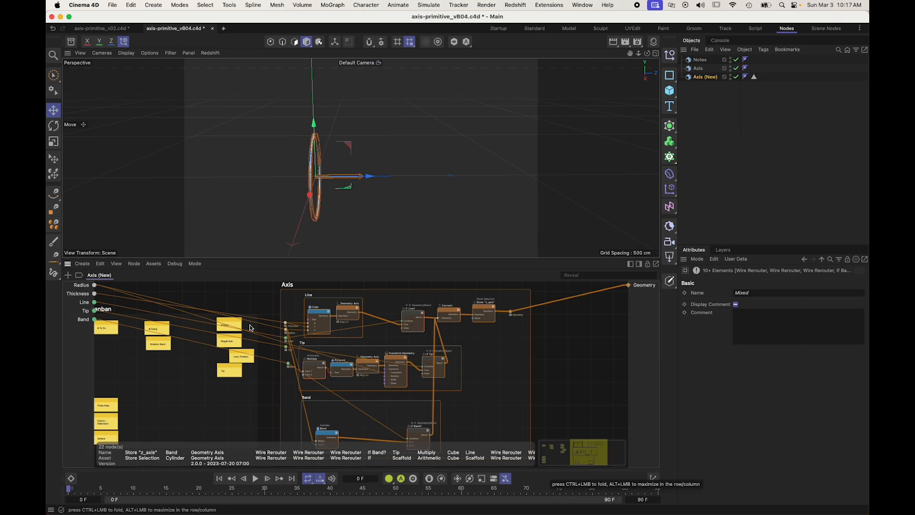
key(alt+g)
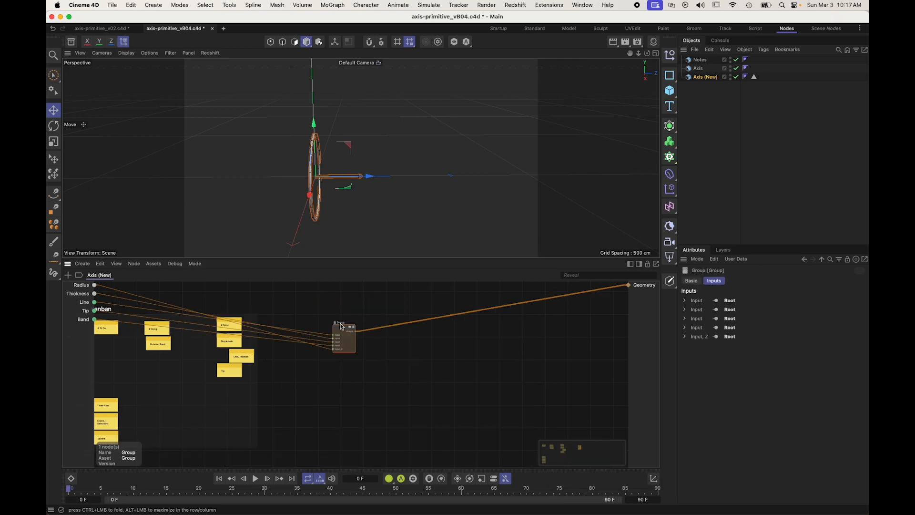
scroll(342, 327, up, 5)
key(super+z)
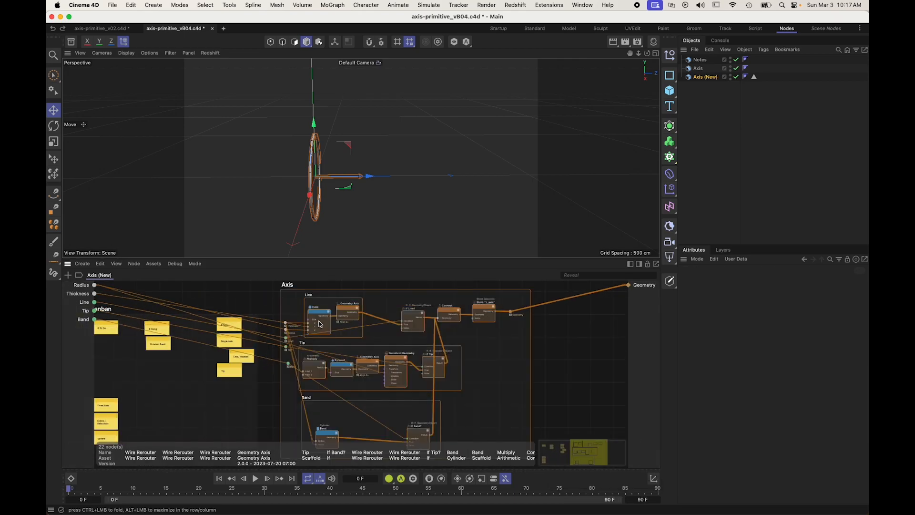
click(82, 264)
mouse_move(126, 337)
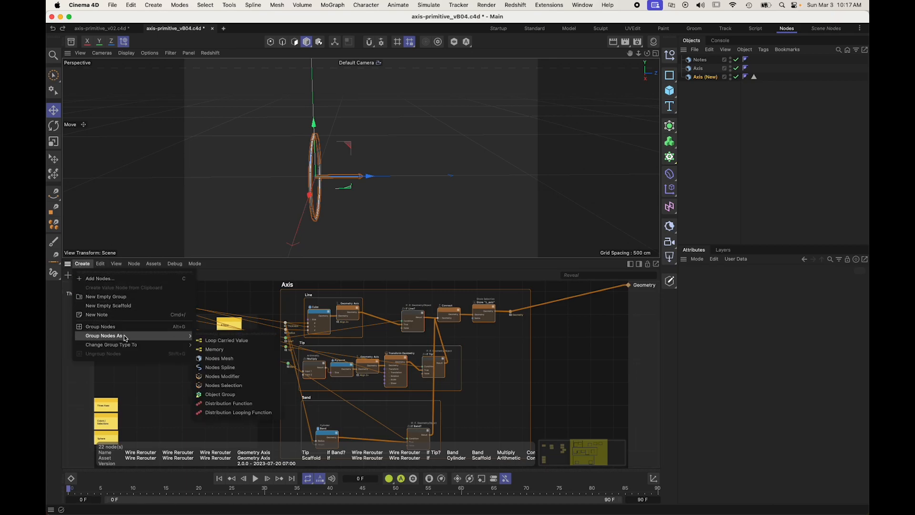
click(238, 360)
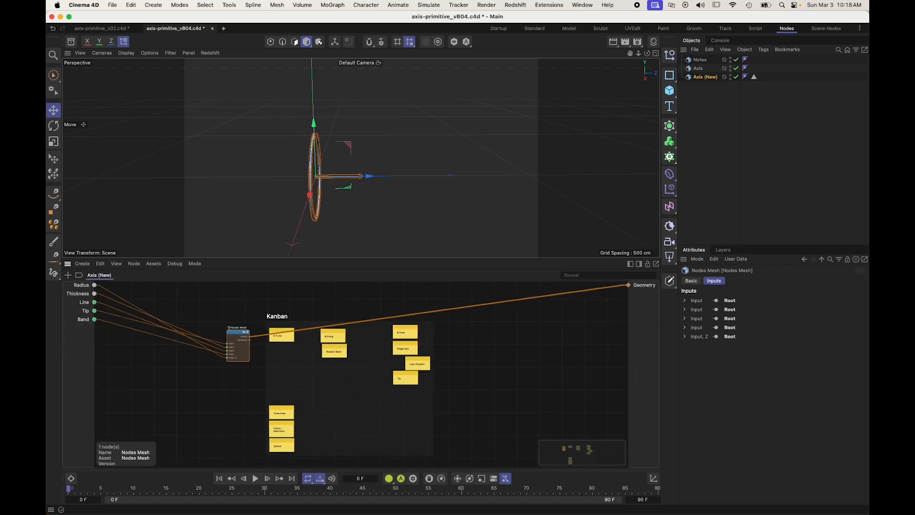
Step: Move the Nodes Mesh node clear of the Kanban notes and name it "Vecgtor Primitive"
drag(243, 336, 511, 334)
right_click(508, 337)
click(513, 316)
alt+middle_drag(512, 316, 339, 315)
alt+right_drag(338, 316, 371, 316)
alt+right_drag(440, 309, 472, 310)
drag(254, 348, 294, 331)
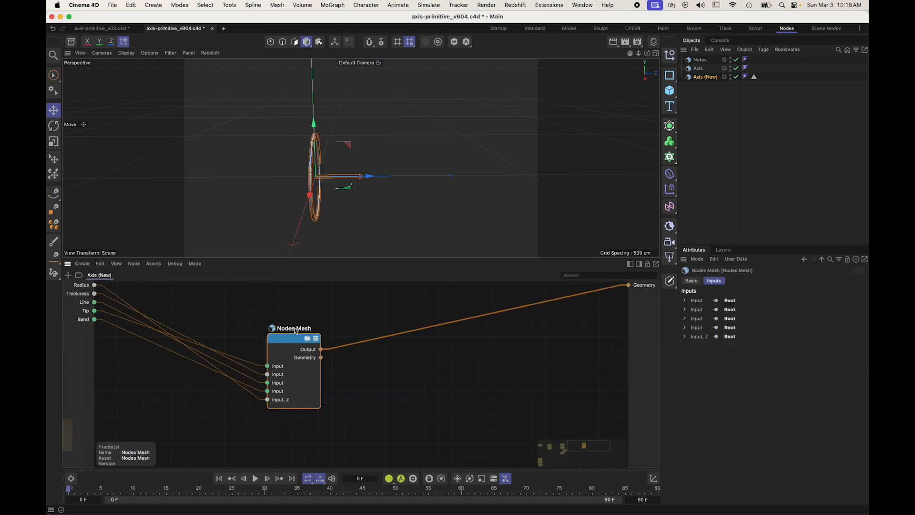
double_click(290, 330)
text(Vec)
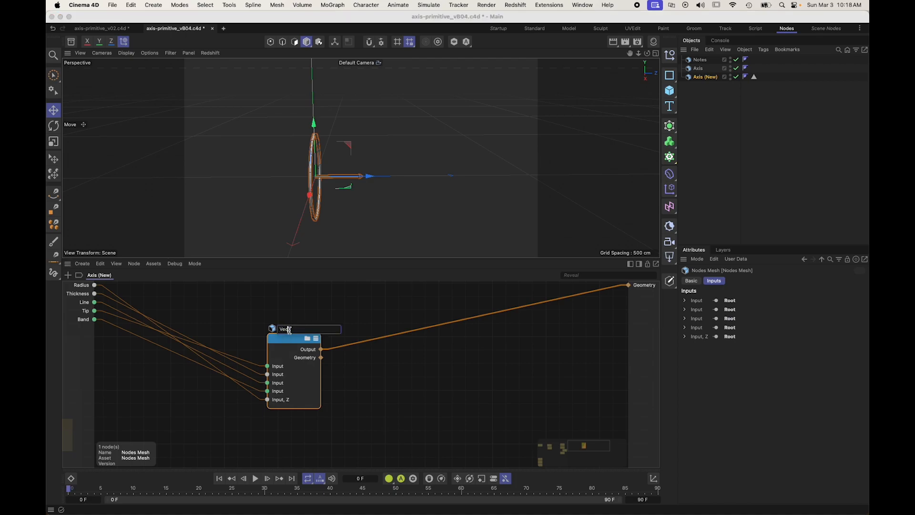
text(gtor Primitive)
key(Return)
Step: Rename the node's three switch inputs "Tip", "Line" and "Band" to match their sources, and put them in the order of the root inputs
click(278, 367)
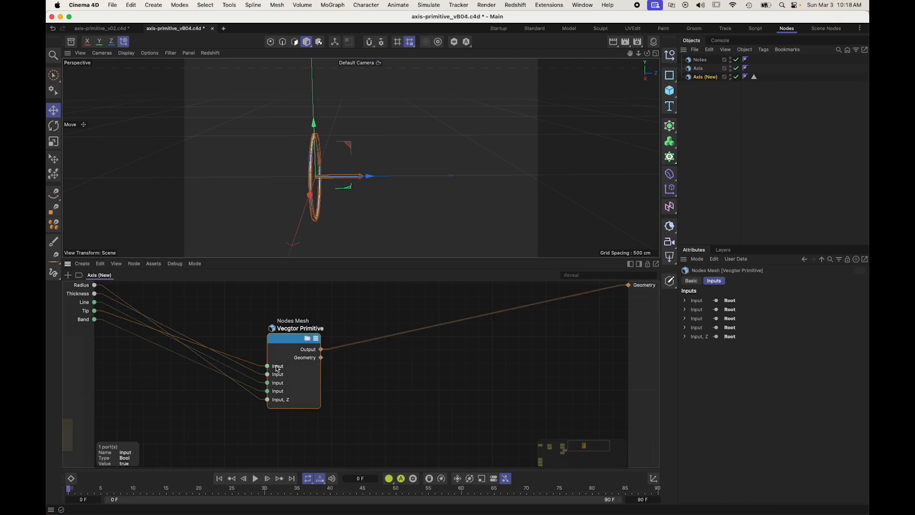
double_click(278, 367)
text(Tip)
key(Return)
drag(277, 367, 278, 388)
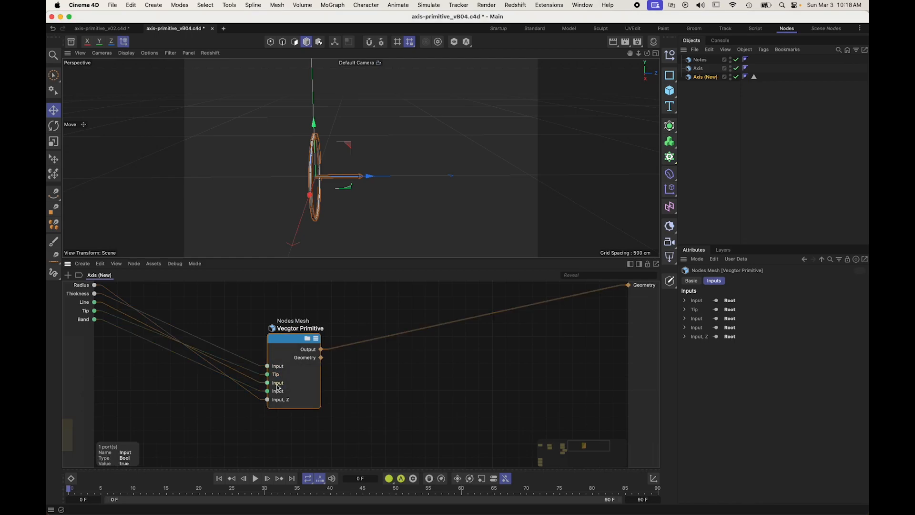
double_click(278, 385)
text(Line)
key(Return)
drag(278, 385, 278, 376)
double_click(279, 391)
text(Band)
key(Return)
Step: Place the radius input first on the node and name the two remaining inputs "Radius" and "Thickness"
drag(280, 404, 279, 366)
double_click(279, 366)
text(Radius)
key(Return)
double_click(280, 374)
text(Thickness)
key(Return)
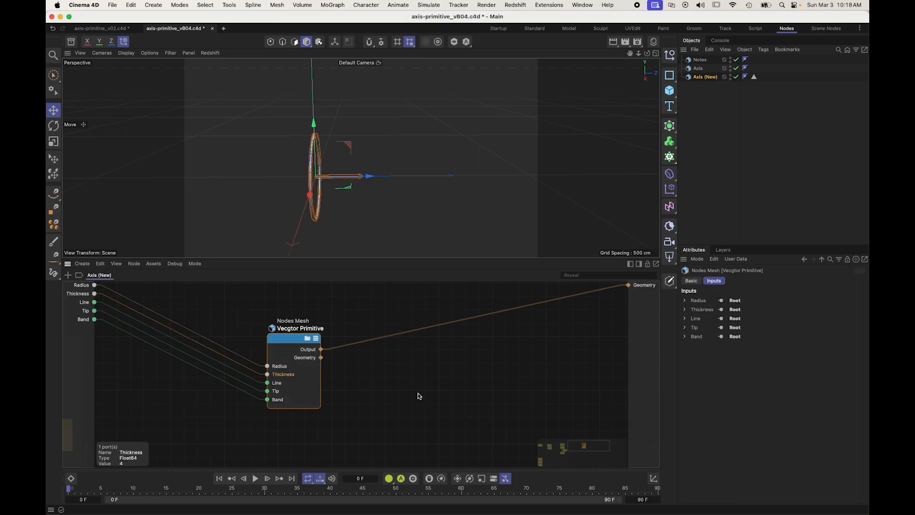
Step: Inside the group, route the result to the Geometry port instead of the extra Output, and reconnect the node to the root Geometry output
click(307, 339)
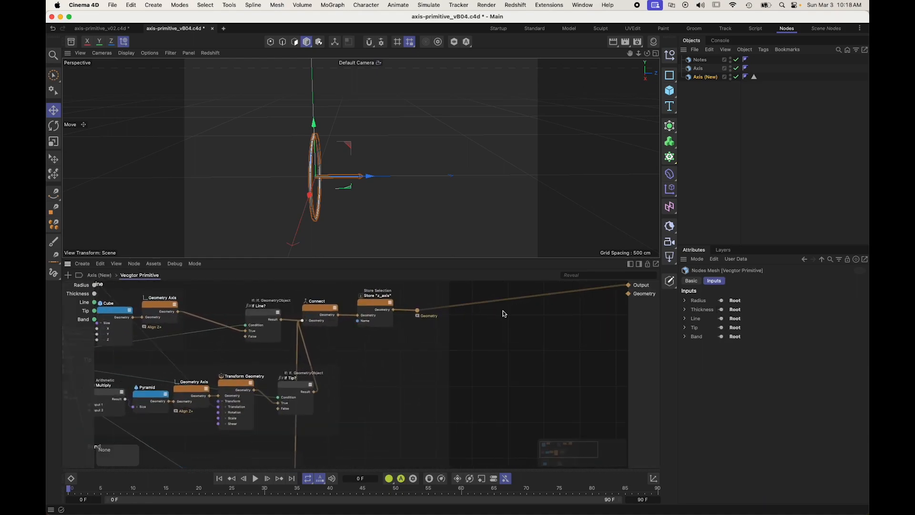
drag(617, 286, 628, 293)
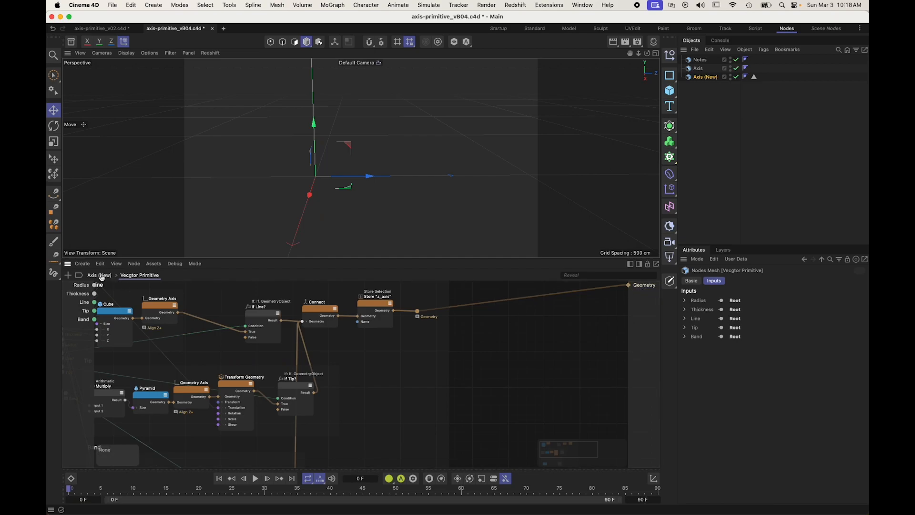
click(99, 275)
drag(289, 340, 287, 339)
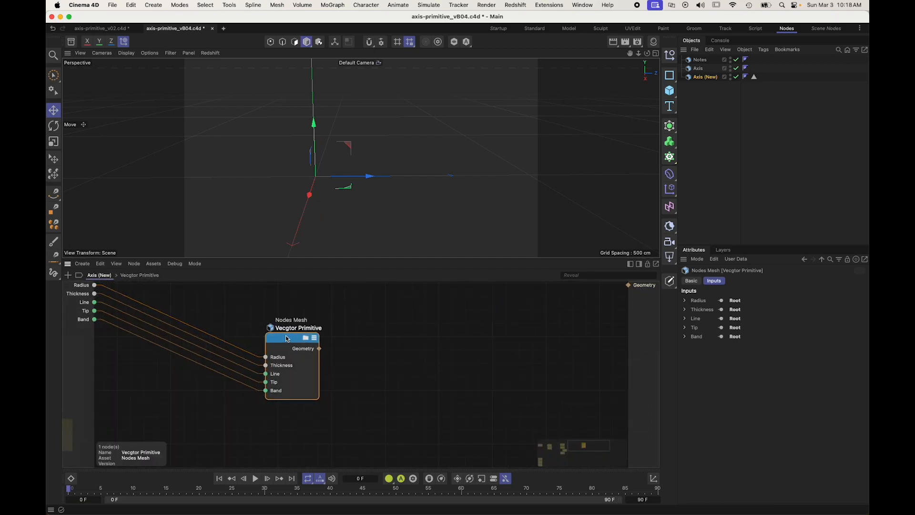
double_click(286, 339)
Step: Correct the Nodes Mesh node's name to "Vector Primitive" and shift the node slightly in the graph
double_click(286, 329)
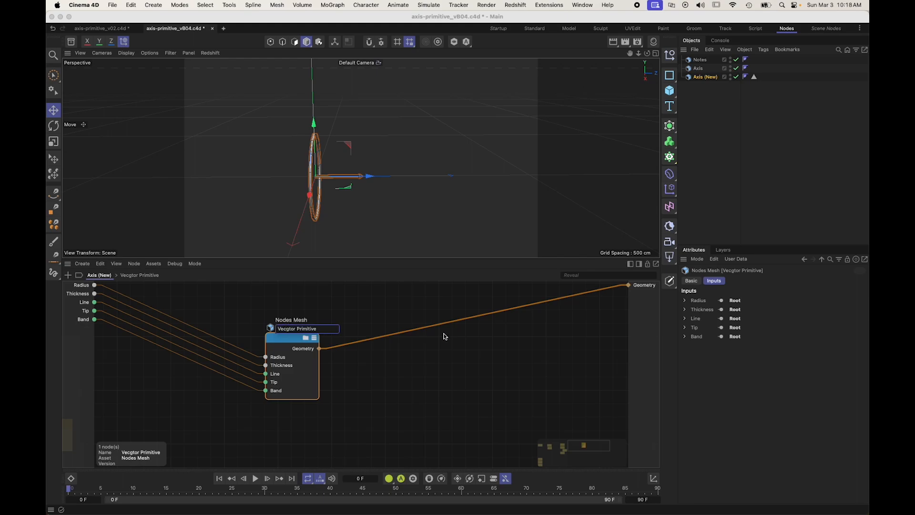
click(371, 432)
alt+drag(328, 107, 371, 160)
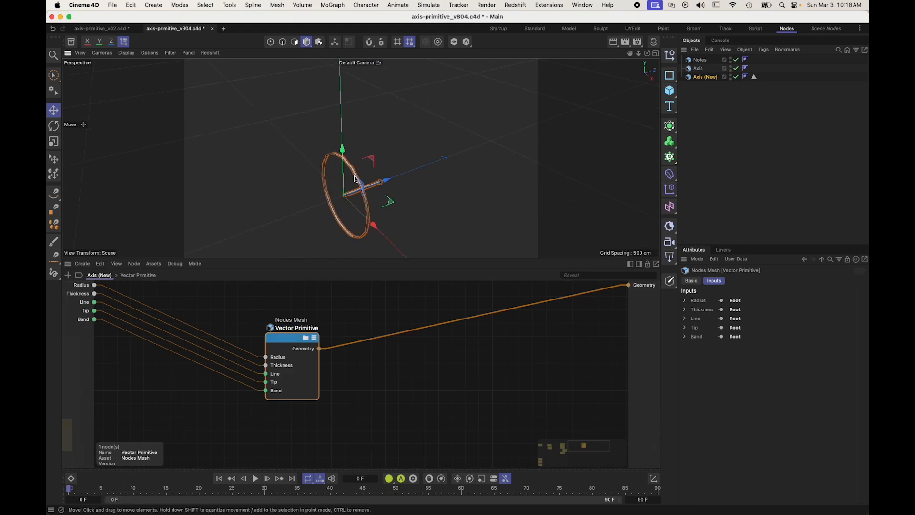
alt+right_drag(371, 161, 390, 198)
drag(293, 339, 314, 322)
Step: Expose the Name of the Store "z_axis" node as a new Vector Primitive input and place it above Radius
click(326, 322)
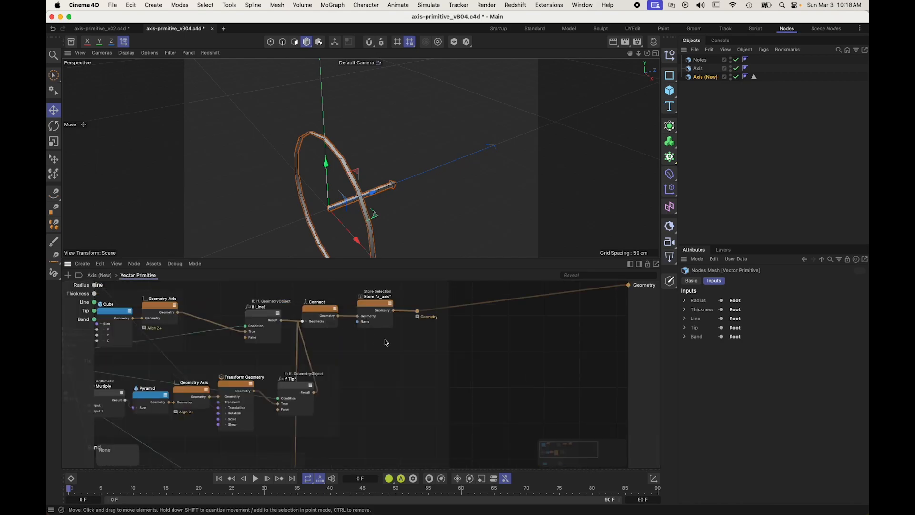
click(411, 325)
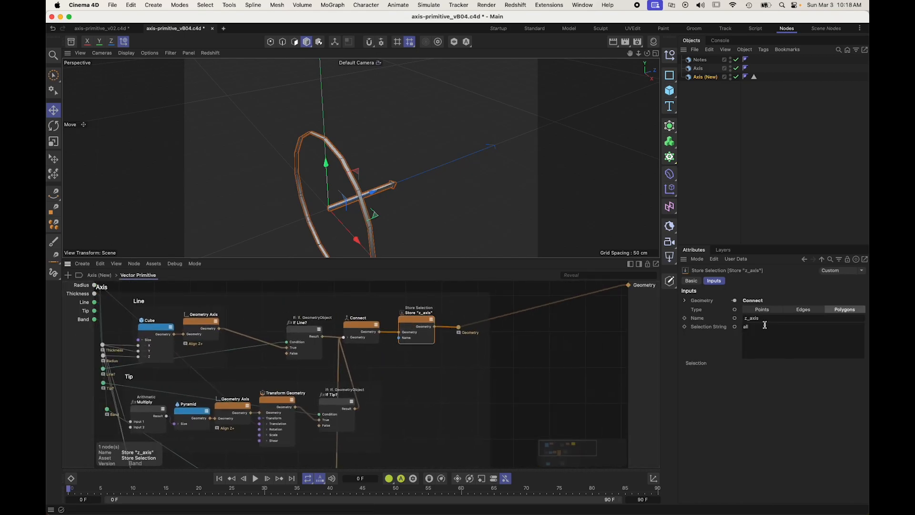
right_click(398, 338)
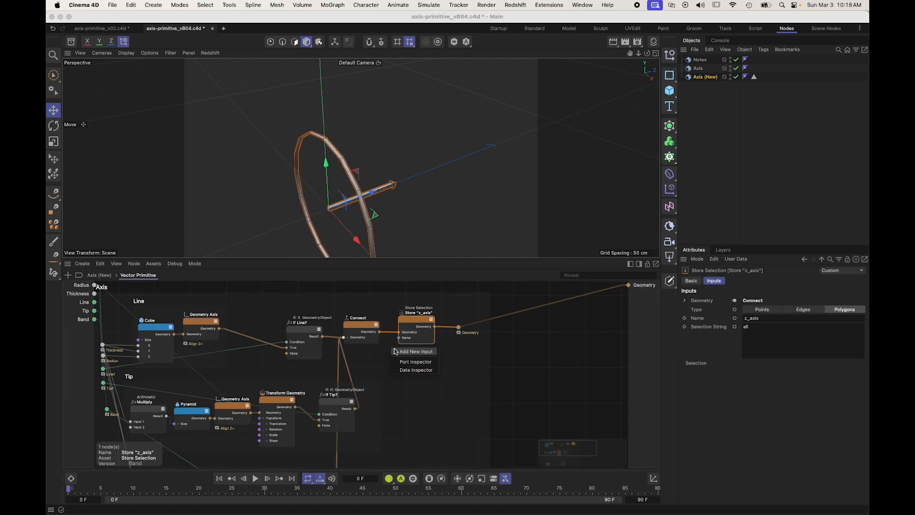
click(413, 352)
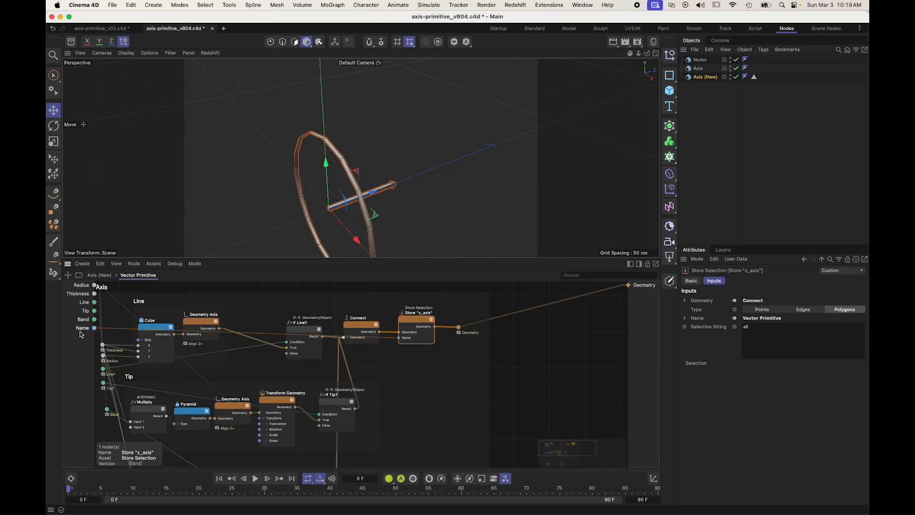
drag(84, 331, 87, 285)
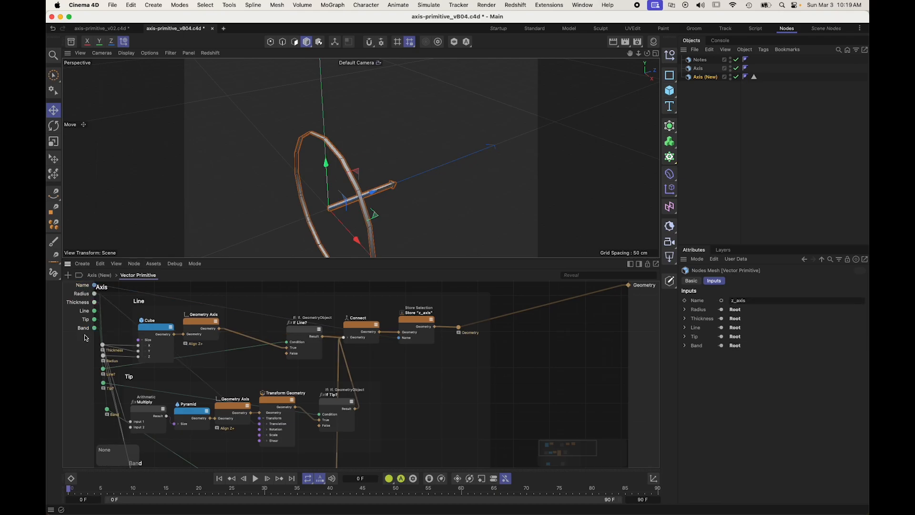
click(99, 276)
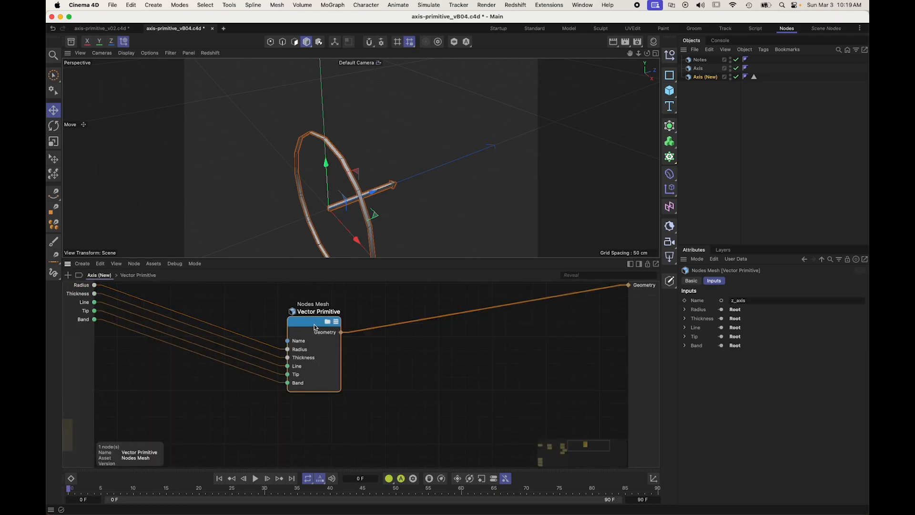
Step: Rename the node "Vector Primitive v01", make a trial duplicate of it and delete the copy
double_click(327, 313)
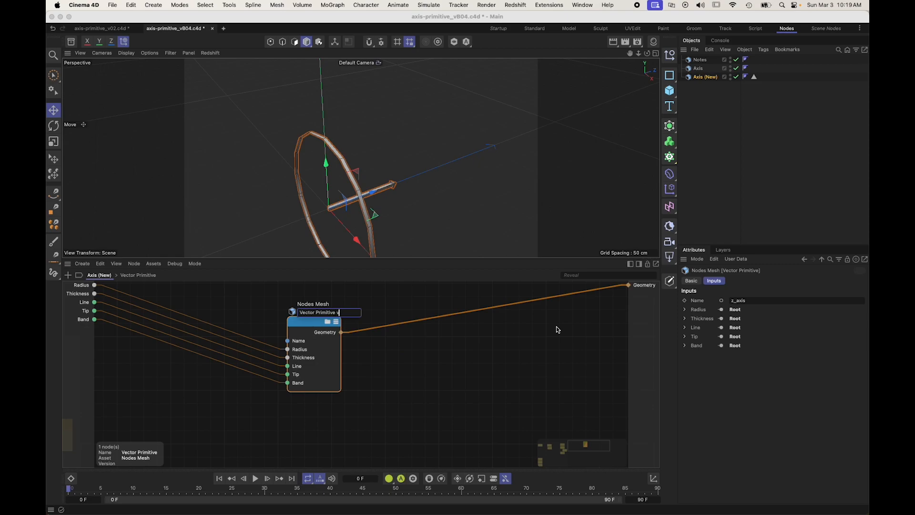
click(487, 339)
drag(316, 332, 429, 360)
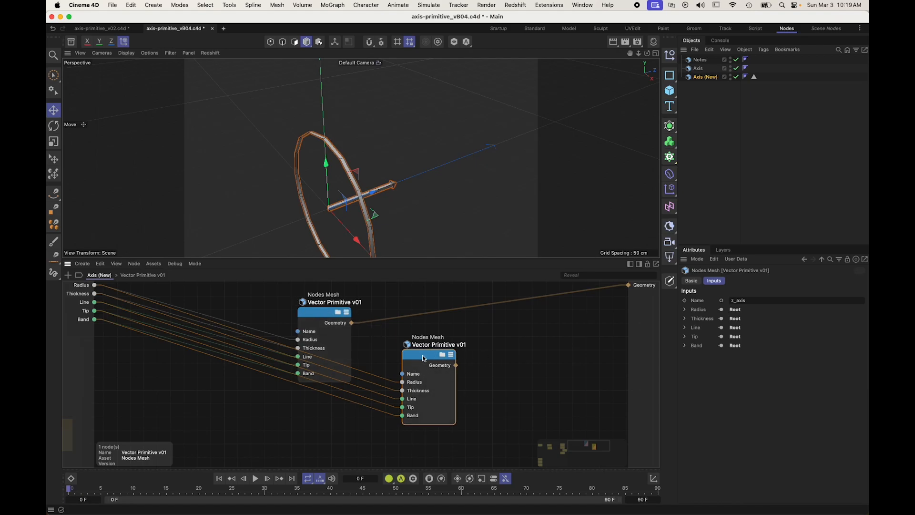
key(Delete)
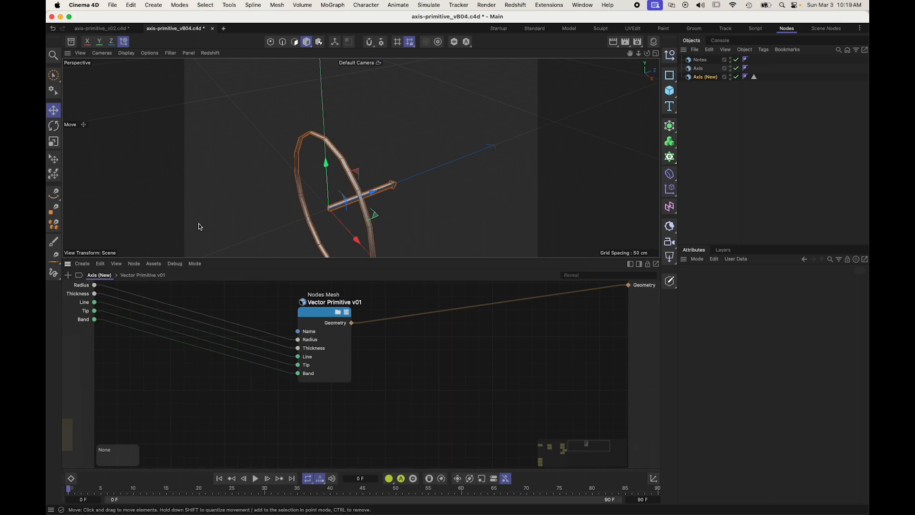
Step: Move the Vector Primitive v01 node closer to the root inputs, with its ports expanded, and remove its Name input
drag(313, 311, 326, 311)
alt+right_drag(404, 330, 387, 330)
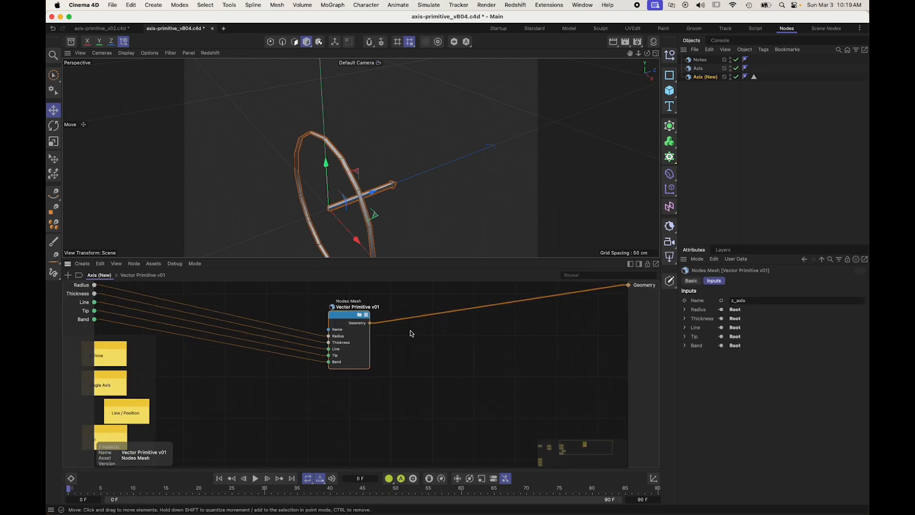
alt+middle_drag(407, 335, 370, 330)
alt+right_drag(406, 335, 419, 335)
mouse_move(283, 307)
mouse_down()
mouse_move(261, 302)
mouse_move(268, 304)
mouse_up()
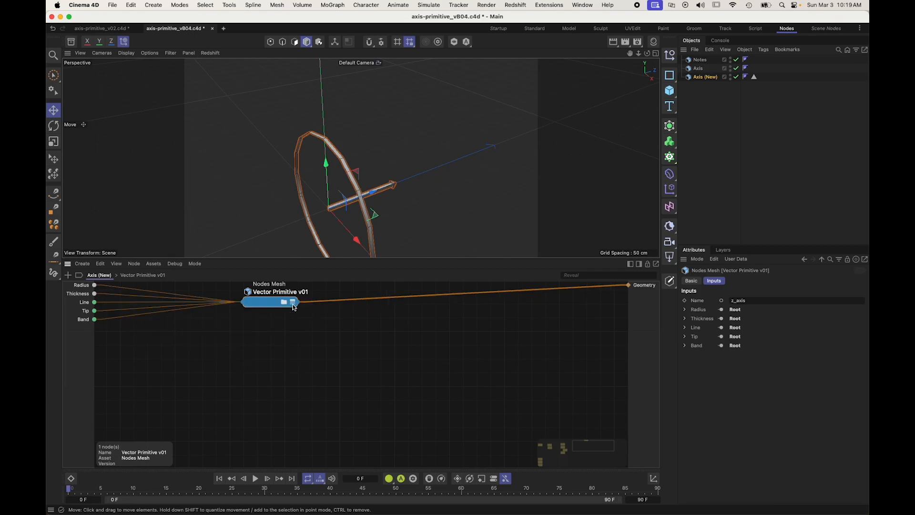
click(293, 305)
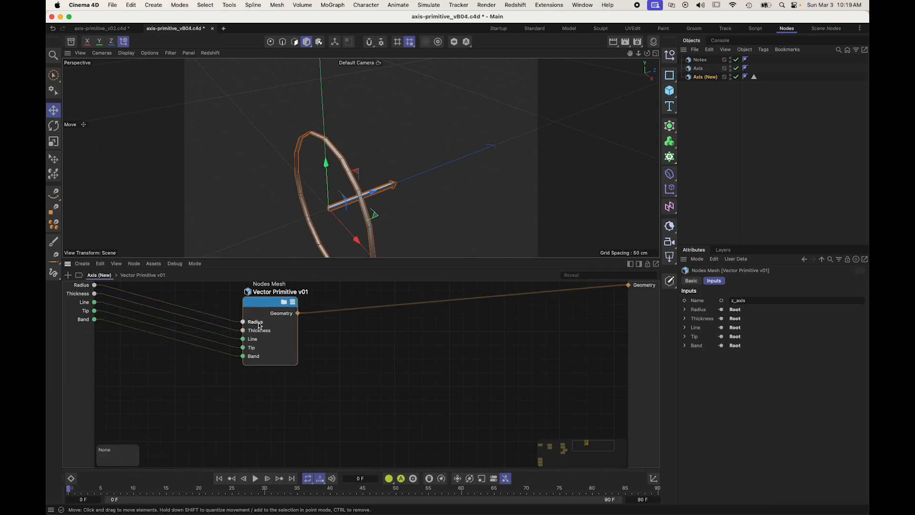
Step: Undo the removal of the Name input and delete the Store "z_axis" node inside Vector Primitive v01
click(283, 304)
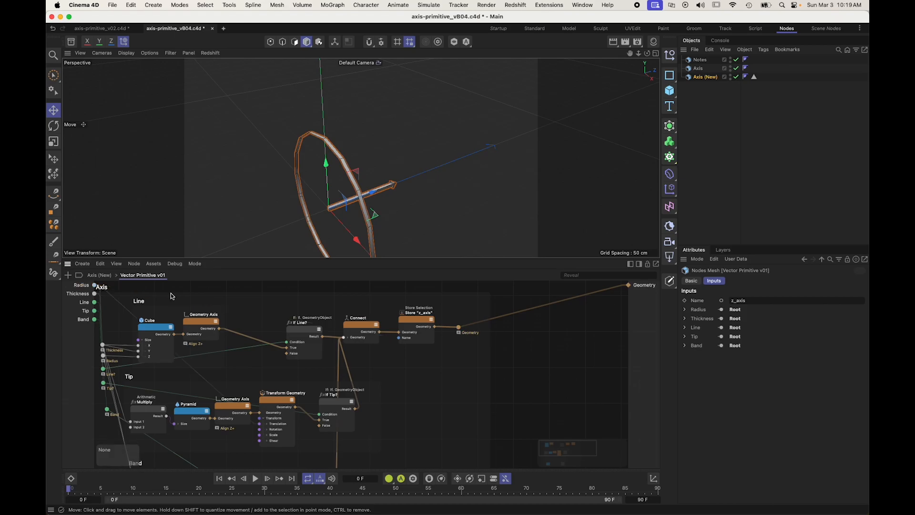
click(427, 323)
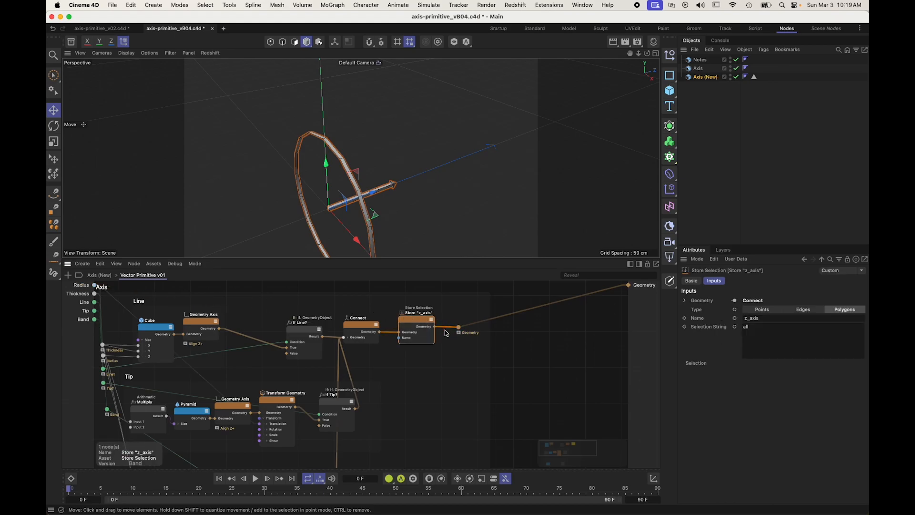
key(super+z)
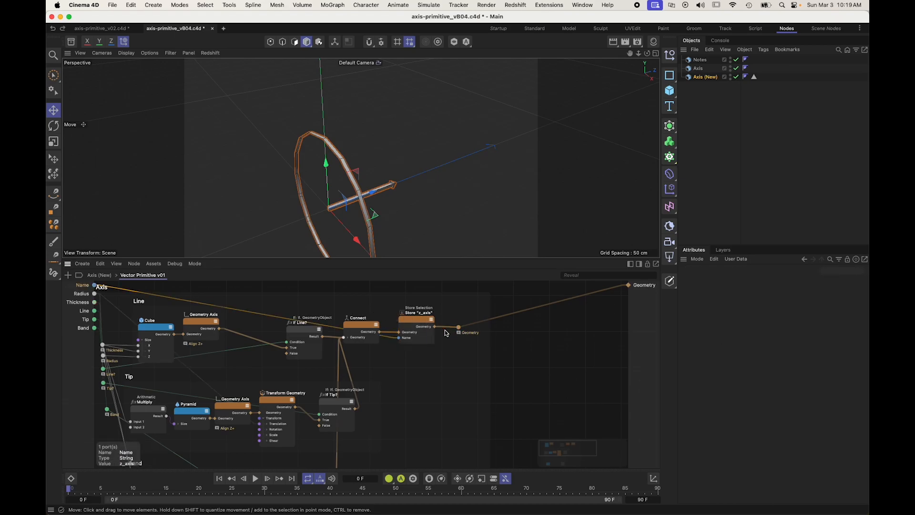
click(412, 328)
key(Delete)
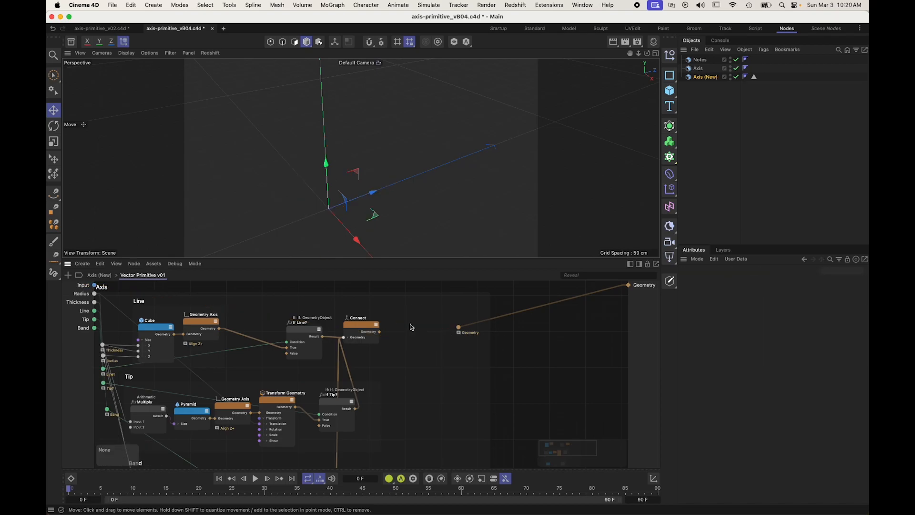
Step: Wire the Connect node to the Vector Primitive v01 geometry output, remove the group's unused Input port and return to Axis (New)
drag(380, 331, 465, 329)
click(428, 324)
drag(379, 332, 459, 328)
click(88, 288)
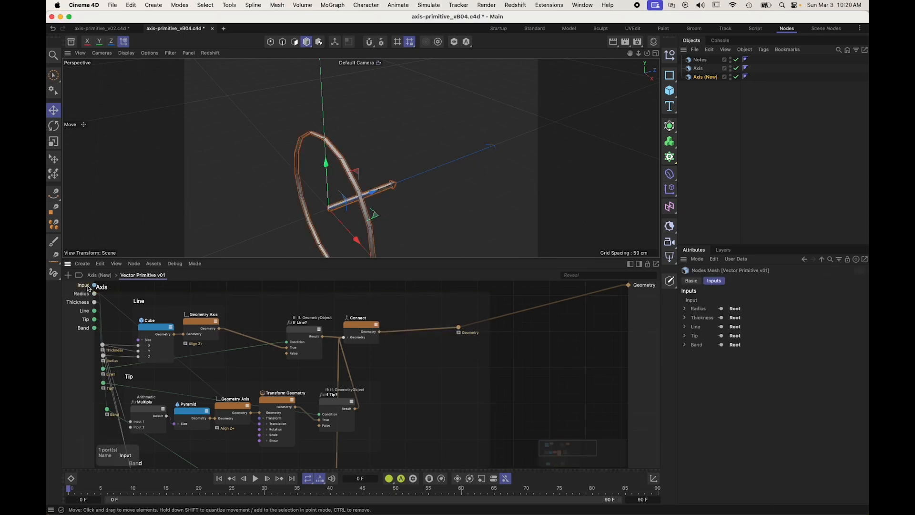
click(99, 275)
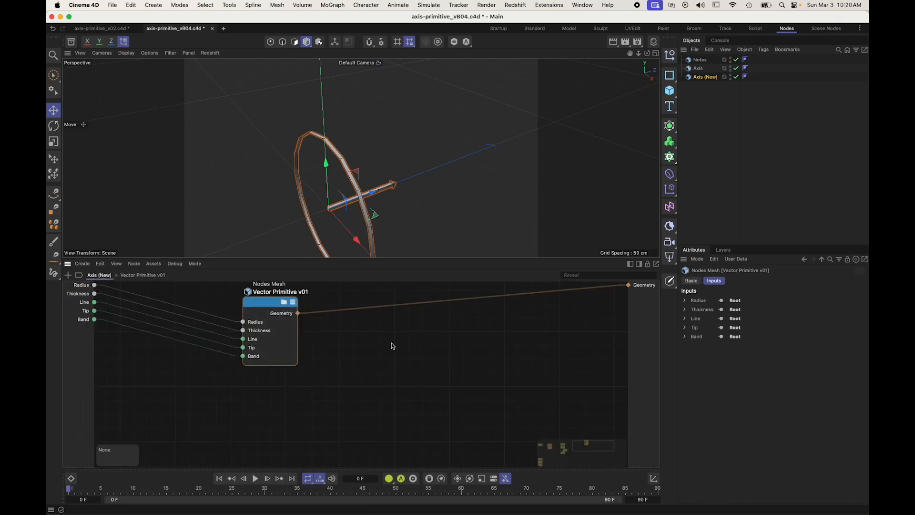
Step: Paste the Store "z_axis" node between Vector Primitive v01 and the root geometry output, and place it lower in the graph
key(ctrl+v)
drag(358, 355, 359, 323)
drag(299, 313, 365, 307)
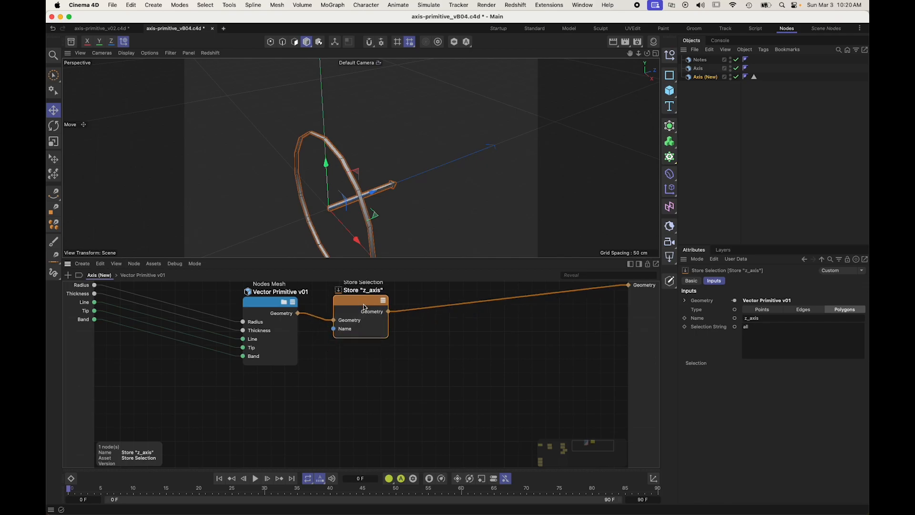
scroll(394, 352, down, 2)
drag(303, 315, 273, 322)
drag(372, 320, 340, 413)
click(332, 348)
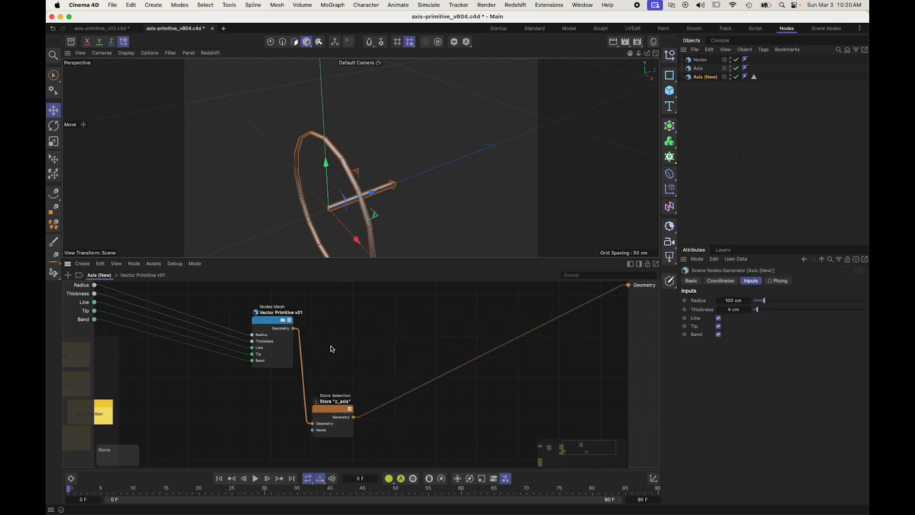
Step: Add a Transform Geometry node beside Vector Primitive v01
key(shift+c)
text(transform)
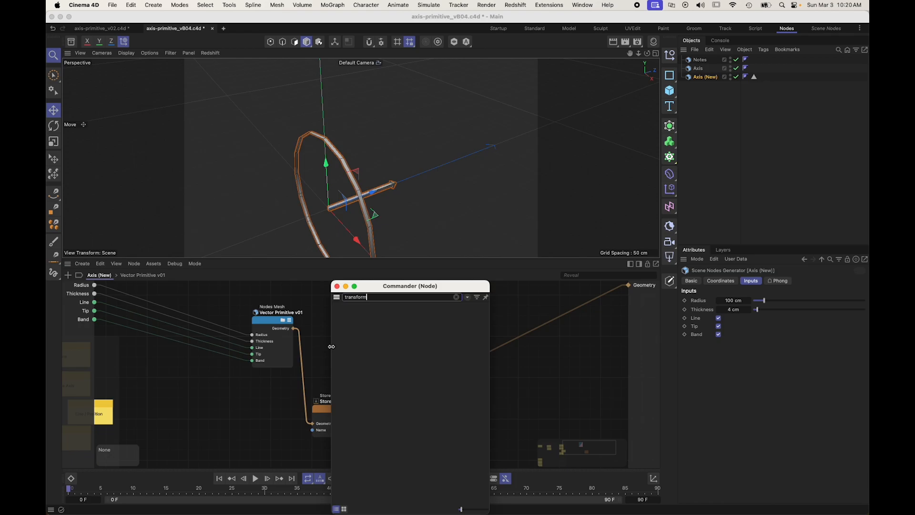
key(Return)
drag(347, 308, 349, 306)
Step: Add a Geometry Orientation node, feed it from Vector Primitive v01 and route it to the root geometry output
double_click(346, 344)
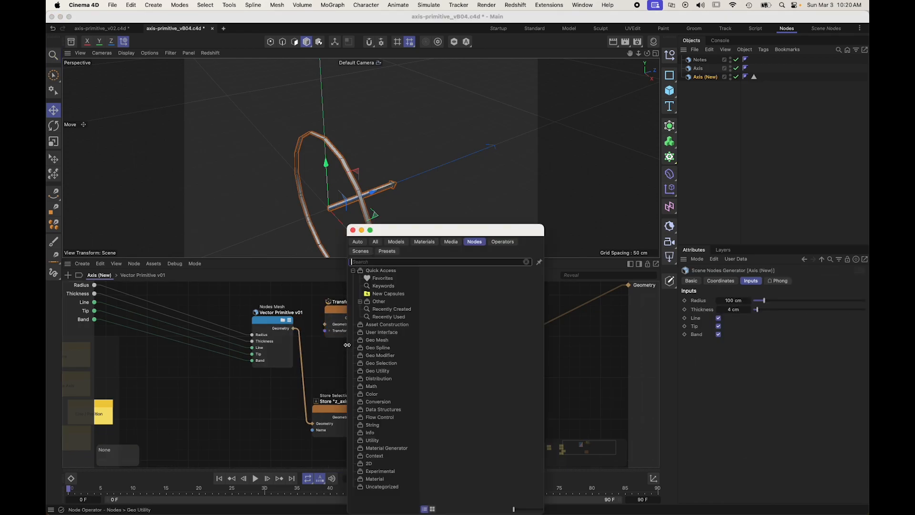
text(geo ori)
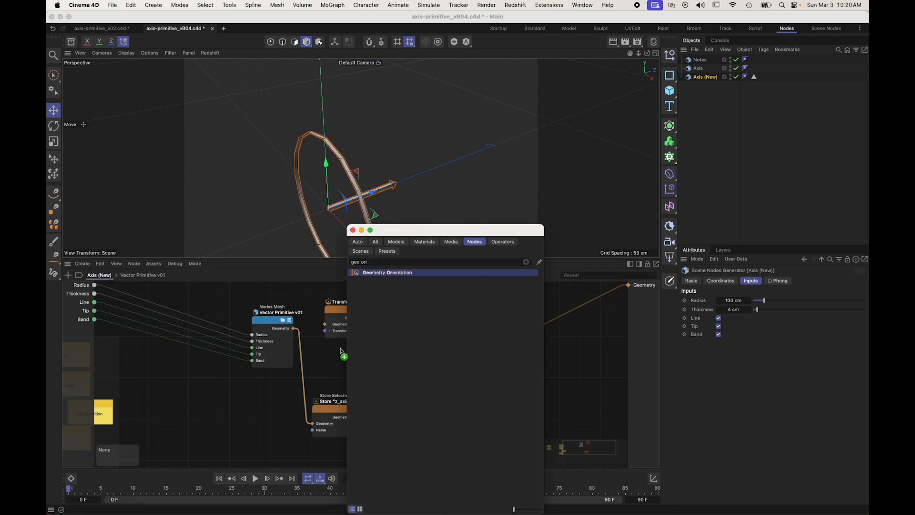
key(Return)
drag(293, 328, 328, 368)
alt+shift+click(336, 359)
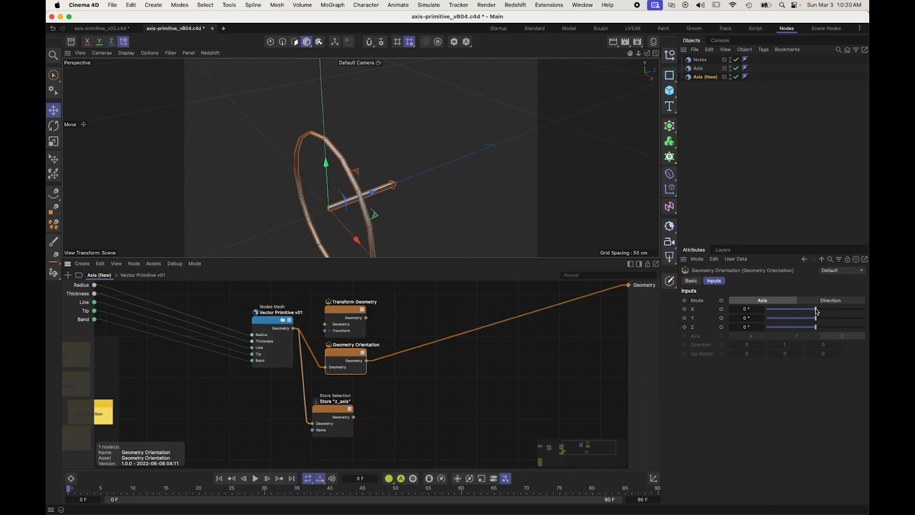
Step: Set the Geometry Orientation node's Y angle to -90° and check the rotated primitive in the viewport
mouse_move(817, 311)
mouse_down()
mouse_move(835, 310)
mouse_move(818, 312)
mouse_up()
mouse_move(817, 322)
mouse_down()
mouse_move(861, 322)
mouse_move(800, 324)
mouse_up()
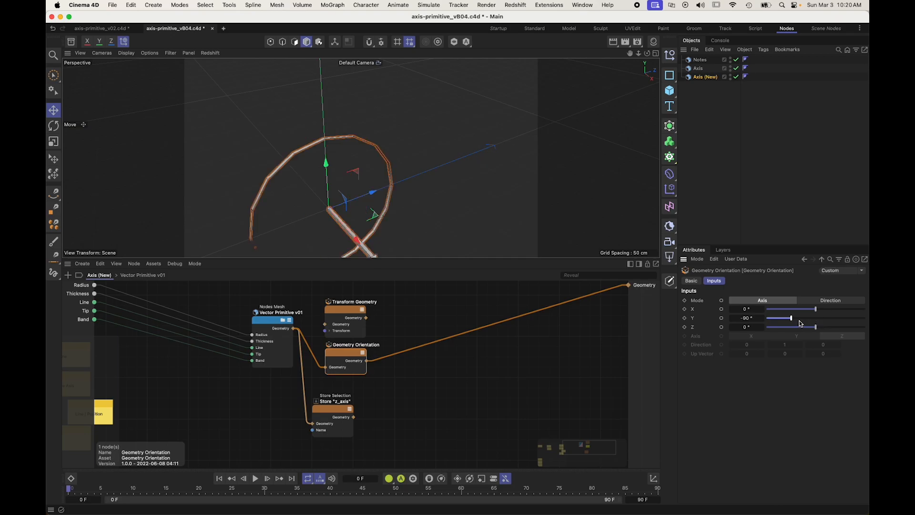
mouse_move(340, 196)
alt+mouse_down()
mouse_move(359, 157)
mouse_move(342, 191)
alt+mouse_up()
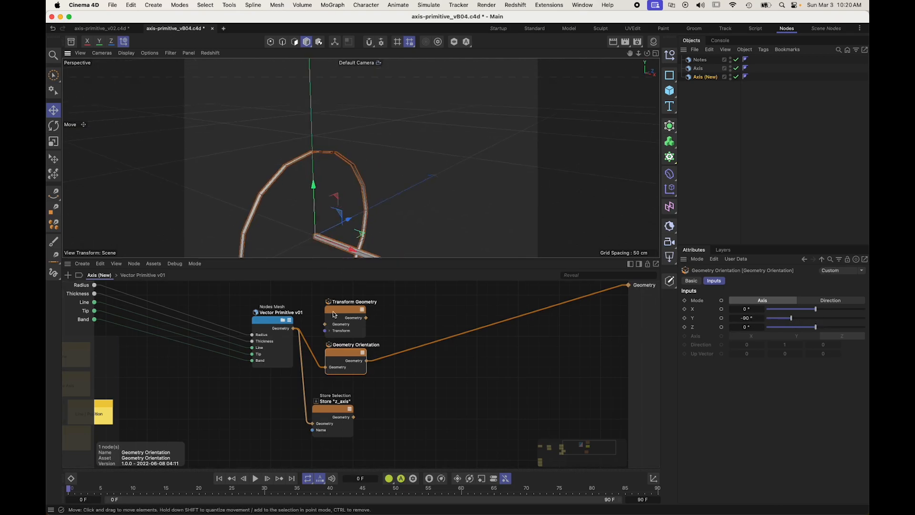
Step: Rename the Geometry Orientation node X+ and shift the Store "z_axis" node slightly down
drag(331, 350, 328, 353)
double_click(338, 348)
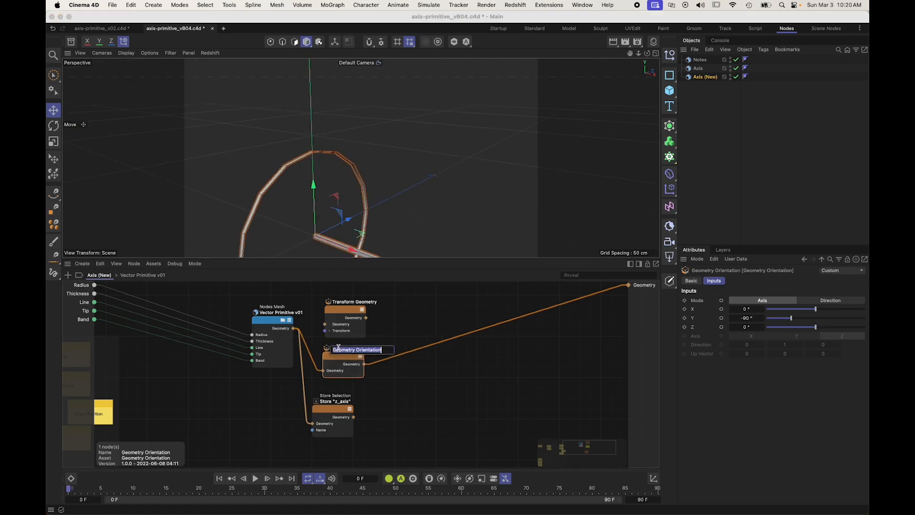
key(Return)
drag(321, 414, 326, 420)
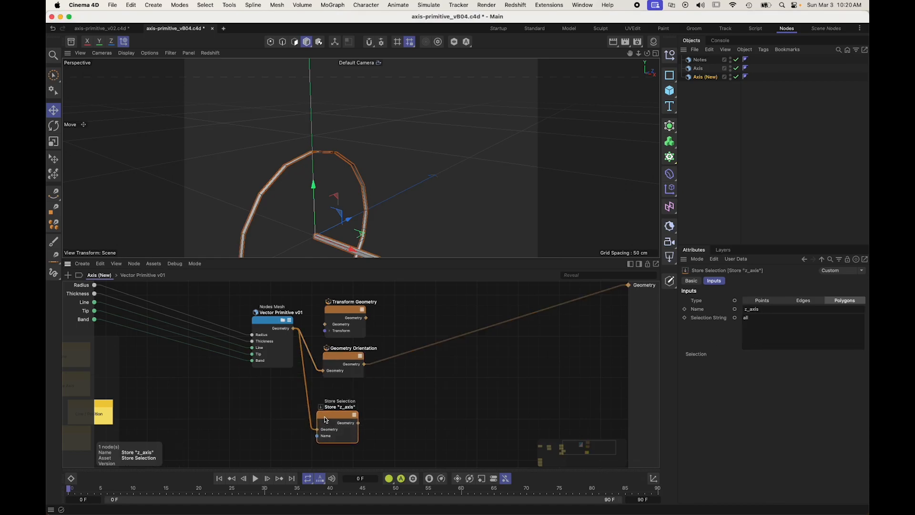
double_click(337, 349)
text(x+)
key(Return)
Step: Duplicate the X+ node below itself, reset the copy's Y angle to 0° and route it to the root geometry output
drag(336, 420, 337, 436)
drag(341, 358, 339, 388)
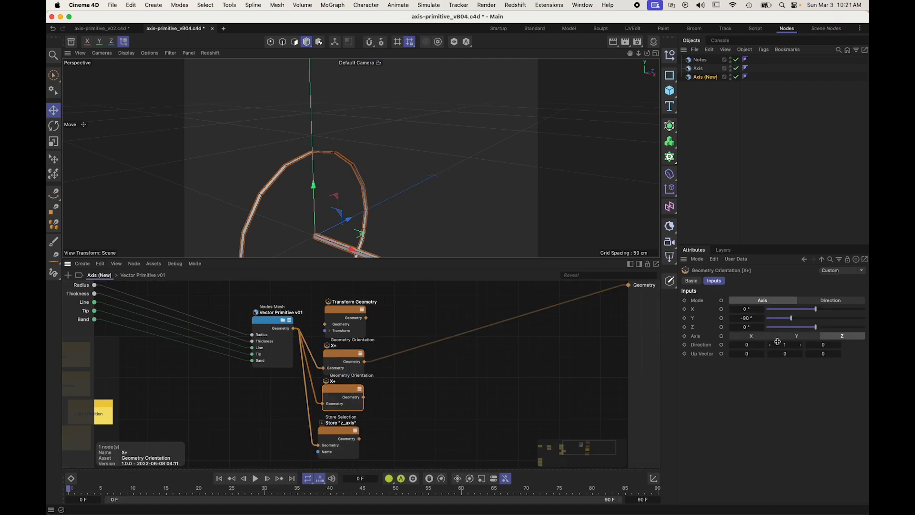
right_click(761, 319)
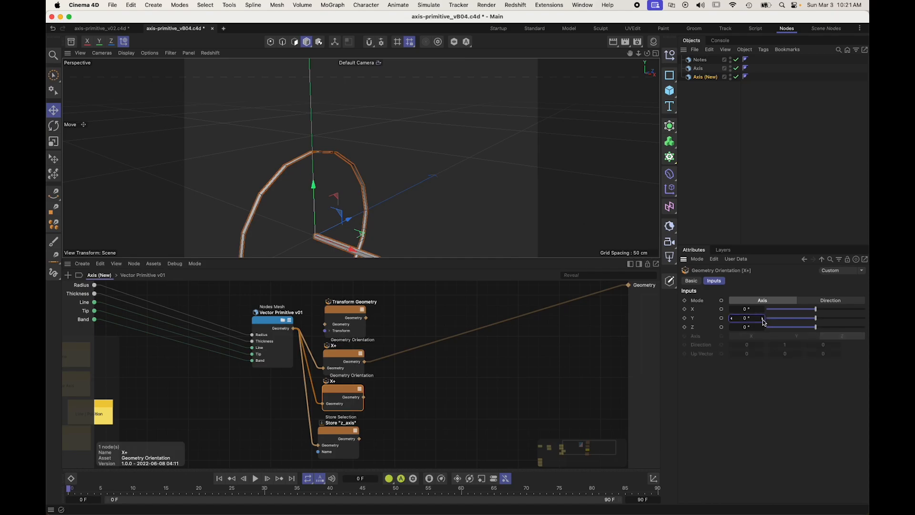
key(q)
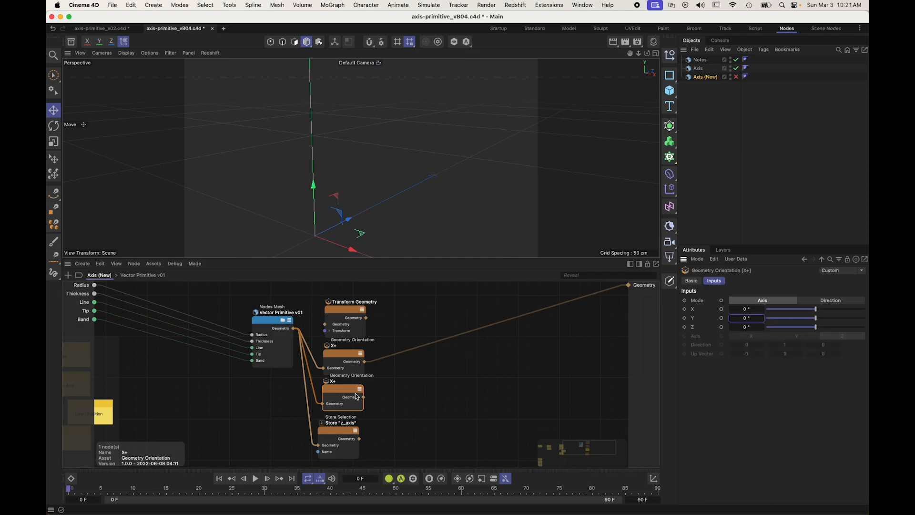
Step: Rename the duplicated orientation node Y+
double_click(333, 382)
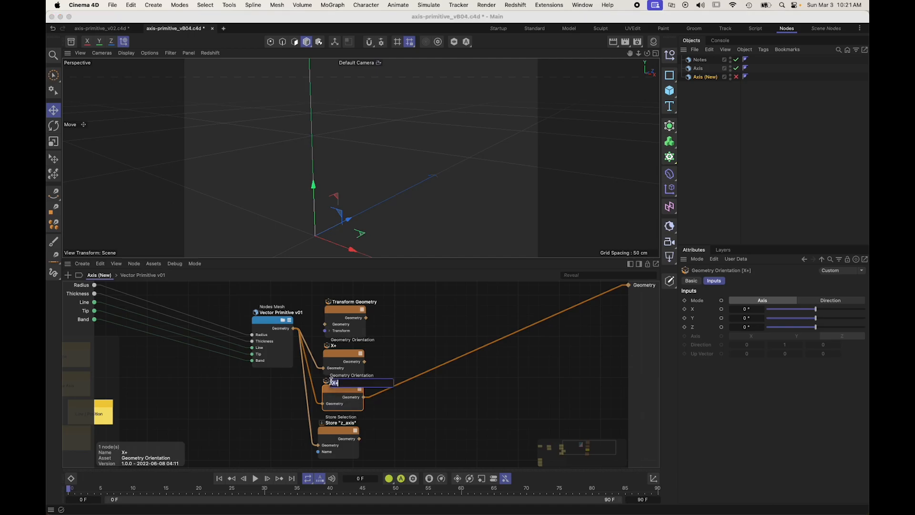
text(Y_)
key(Return)
double_click(332, 382)
text(+)
key(Return)
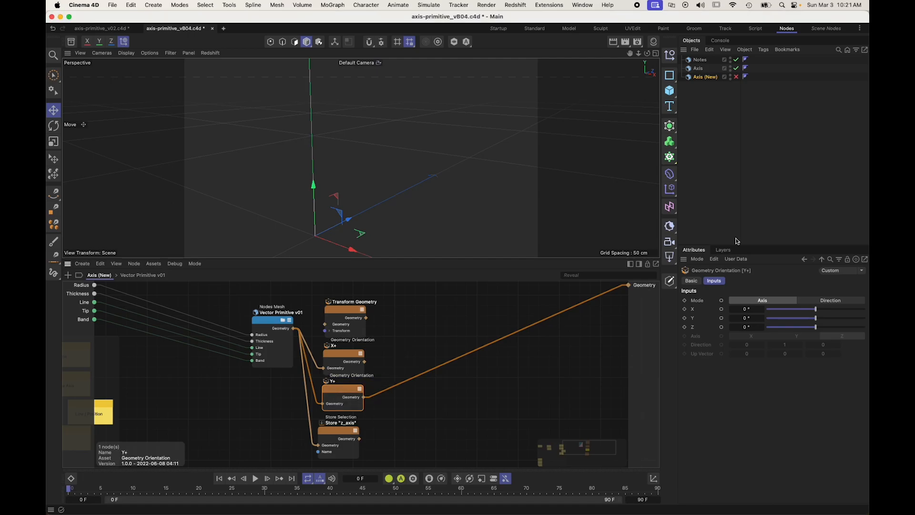
Step: Re-enable the Axis (New) object and set the Y+ node's X angle to 90°
click(736, 77)
click(702, 77)
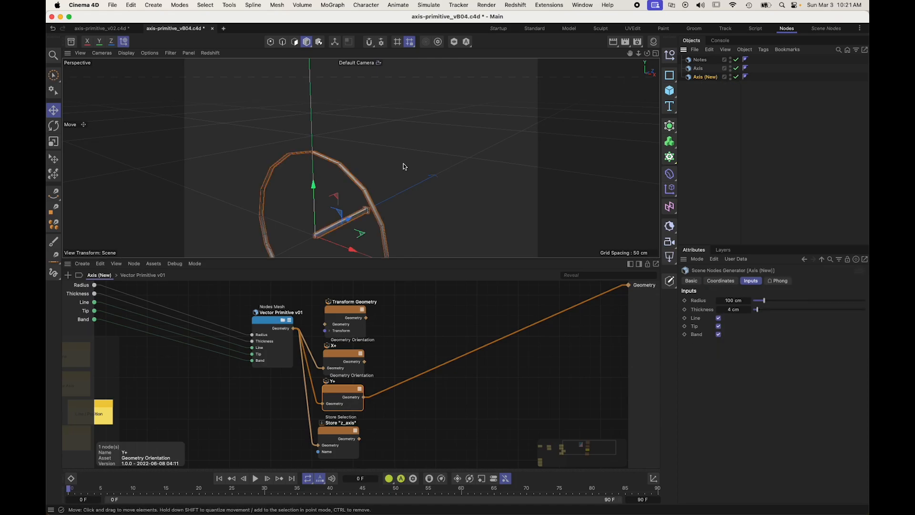
click(350, 389)
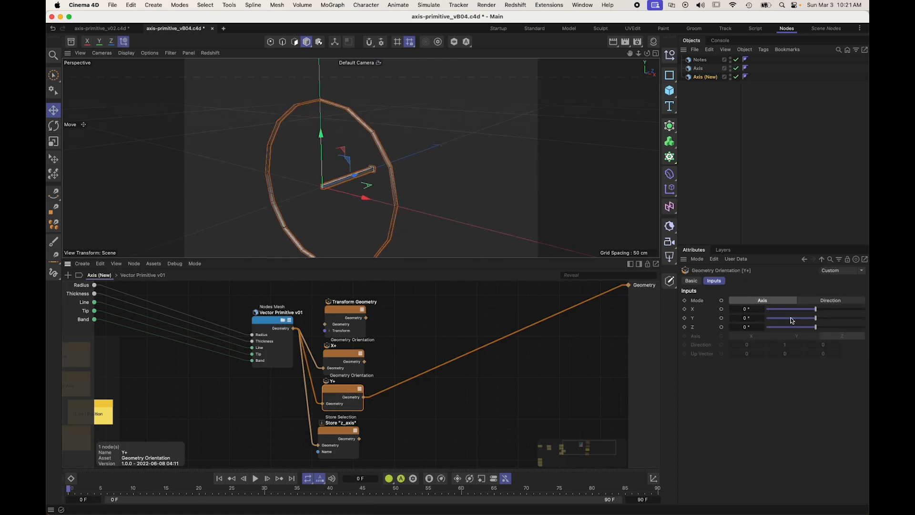
drag(817, 310, 844, 310)
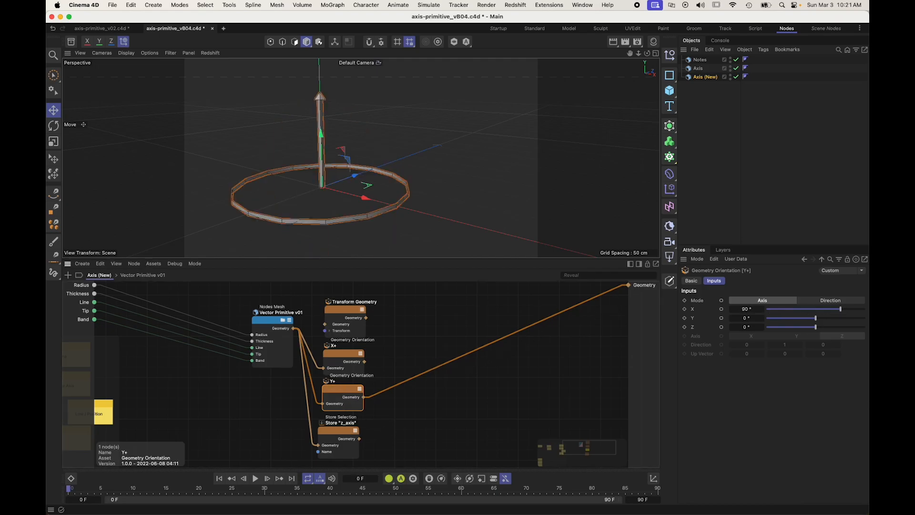
Step: Align the Store "z_axis" node beneath Y+ and move the Transform Geometry node away from the orientation nodes
scroll(390, 429, down, 2)
drag(332, 406, 388, 409)
scroll(378, 351, up, 1)
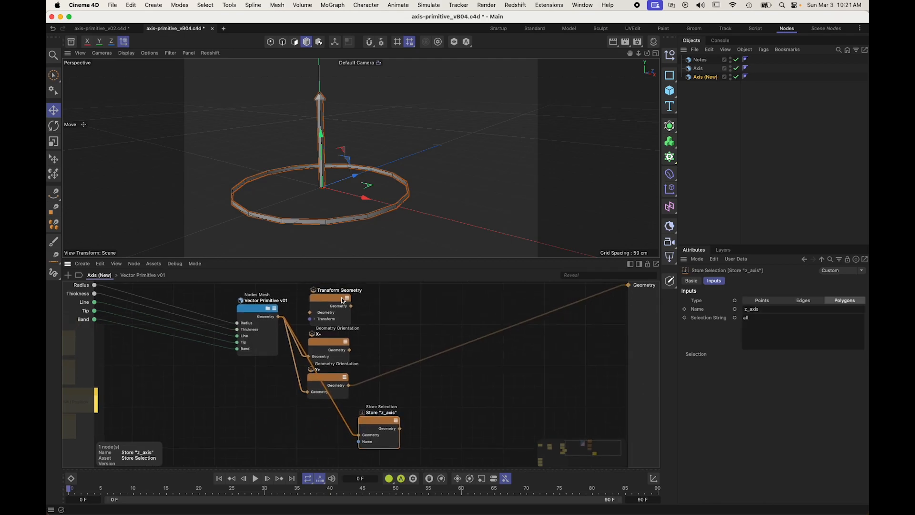
drag(343, 300, 408, 294)
drag(377, 421, 327, 420)
scroll(329, 417, up, 1)
drag(380, 305, 475, 398)
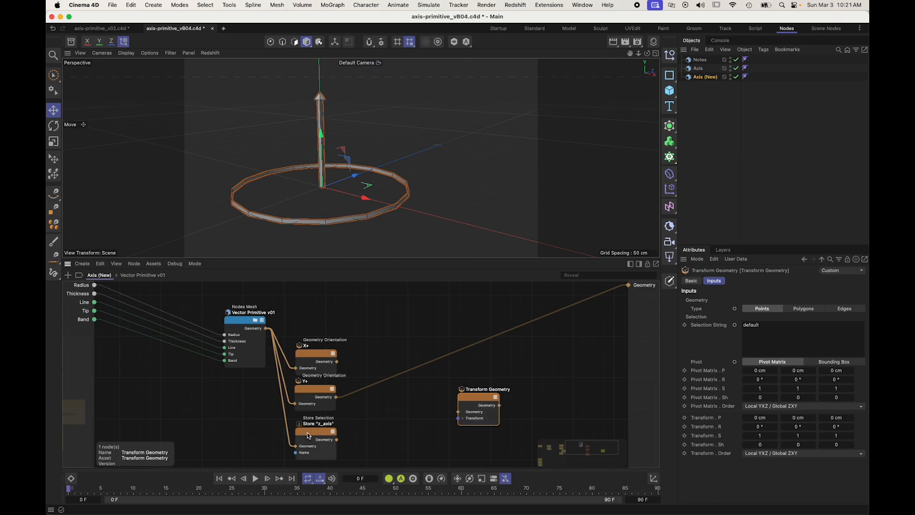
Step: Duplicate the Store "z_axis" node, feed the copy from X+ and hide the Name ports on both Store nodes
click(374, 341)
ctrl+drag(325, 423, 360, 357)
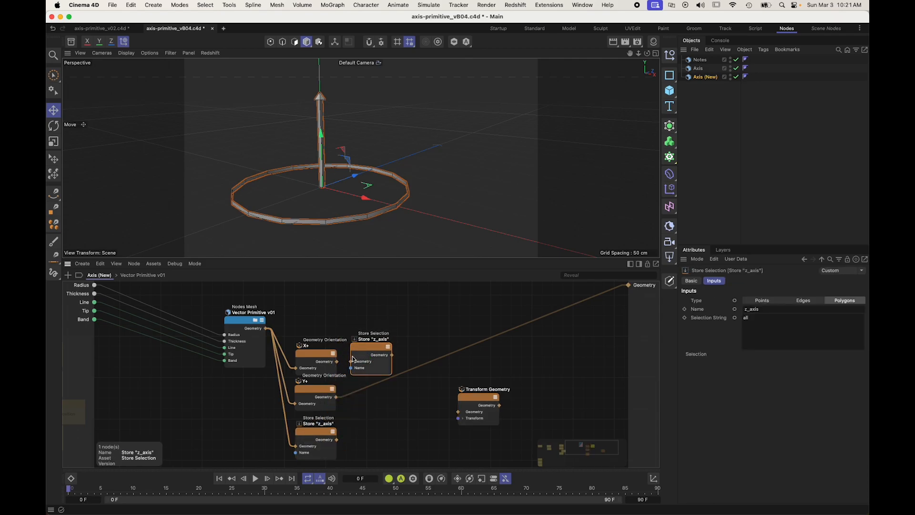
double_click(358, 367)
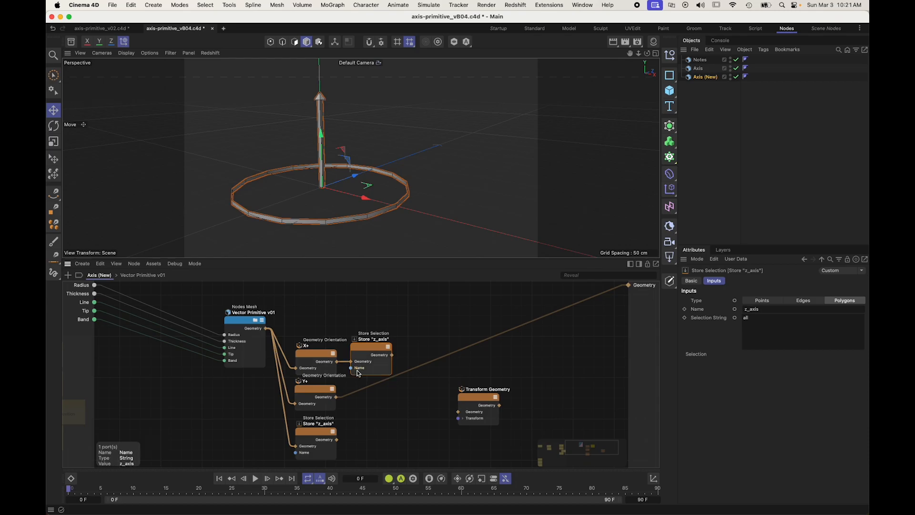
double_click(303, 453)
Step: Set the copied Store node's selection name to x_axis and rename the node Store "x_axis"
click(366, 350)
drag(774, 309, 665, 319)
text(x)
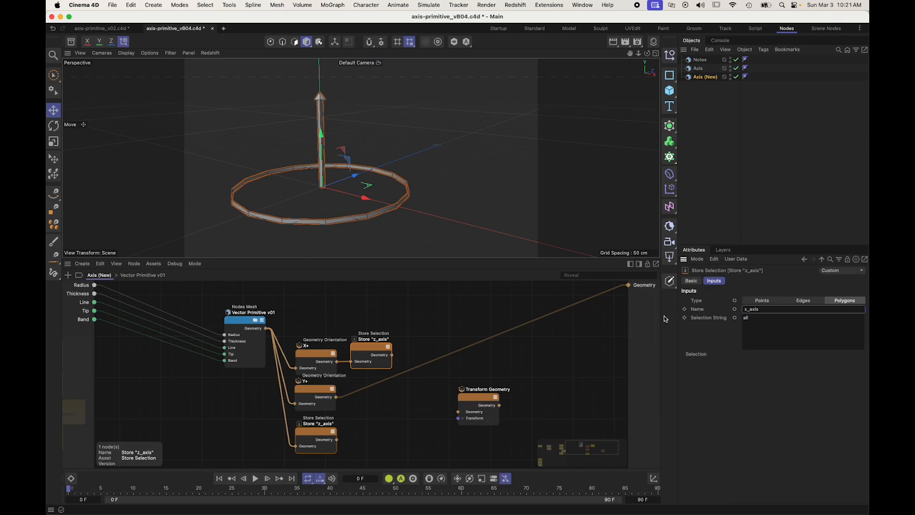
click(368, 401)
double_click(375, 342)
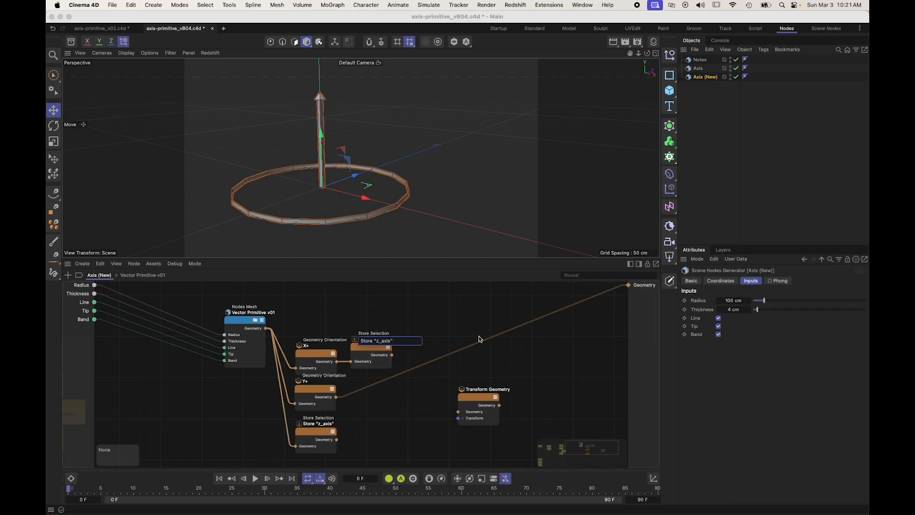
text(x)
key(Return)
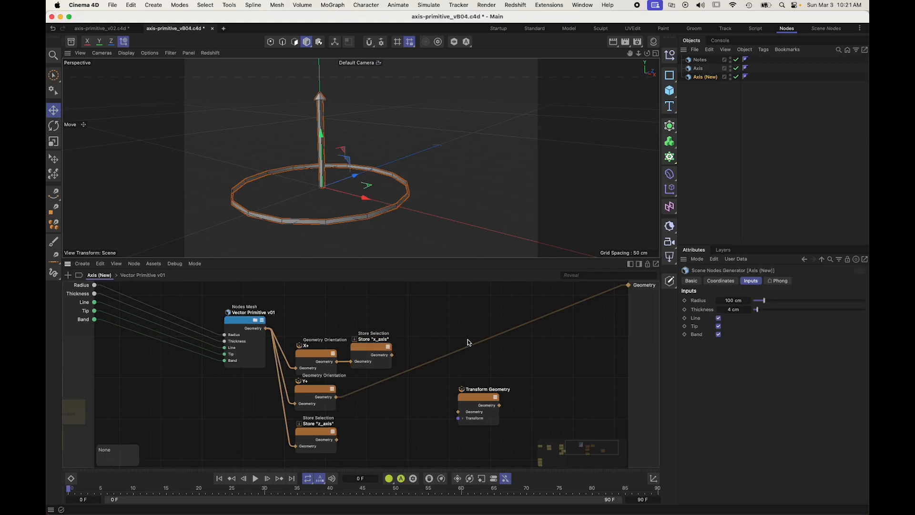
Step: Duplicate the Store "x_axis" node beside Y+, fed from Y+, and rename the copy Store "y_axis"
ctrl+drag(365, 349, 354, 404)
double_click(376, 382)
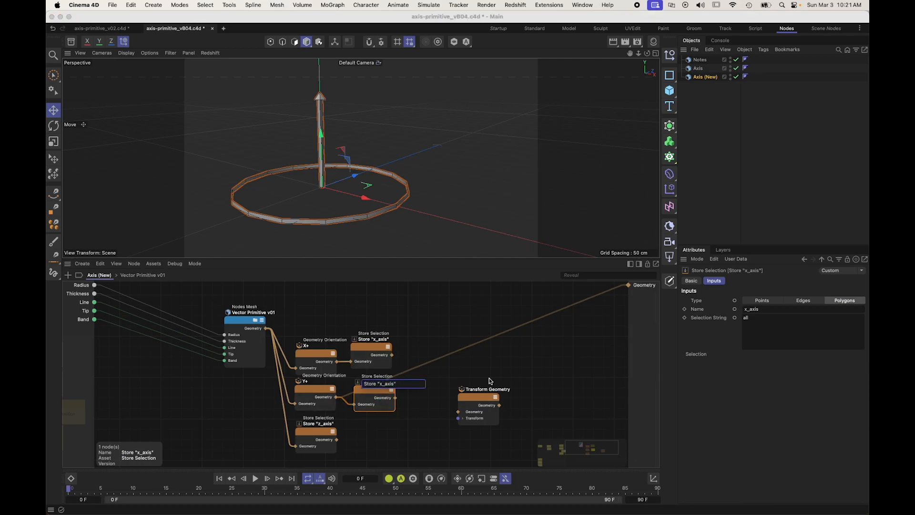
text(y)
key(Return)
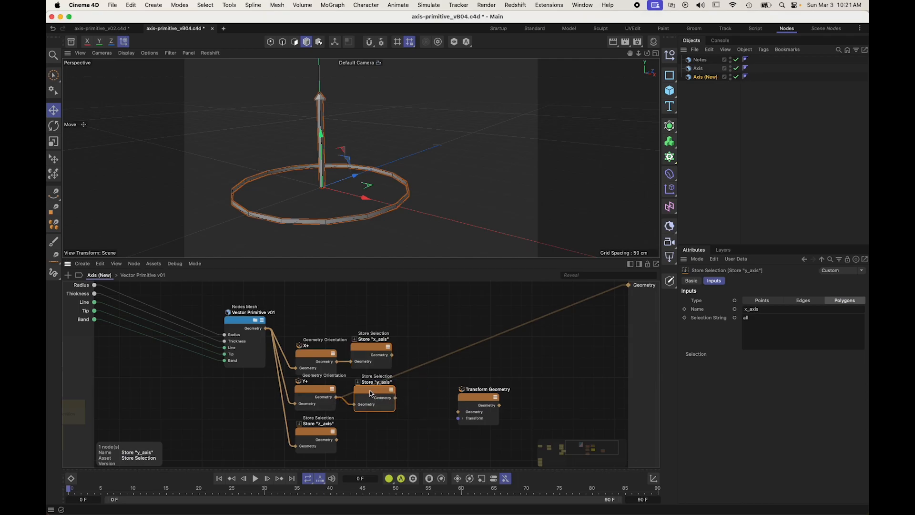
ctrl+drag(368, 389, 351, 443)
double_click(376, 421)
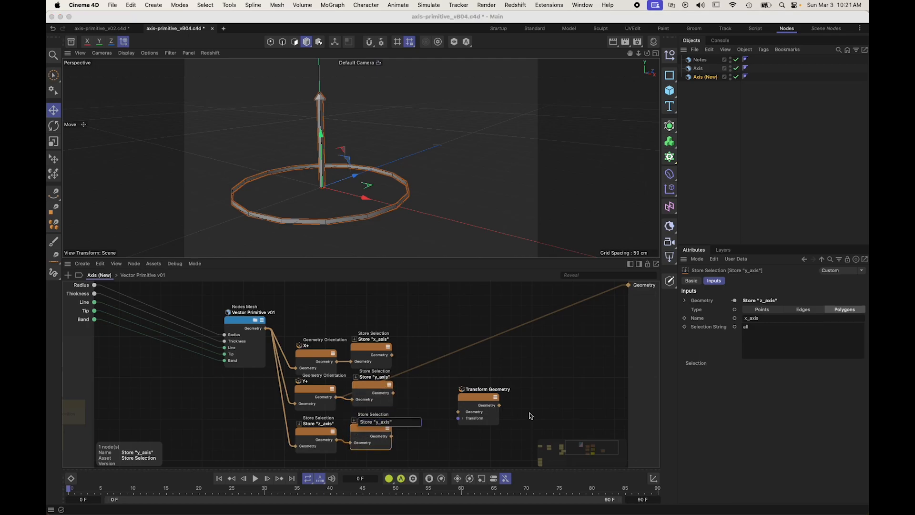
key(Return)
key(Delete)
Step: Move the Store "z_axis" node in line below Store "y_axis" and delete the Transform Geometry node
drag(313, 434, 374, 435)
click(481, 401)
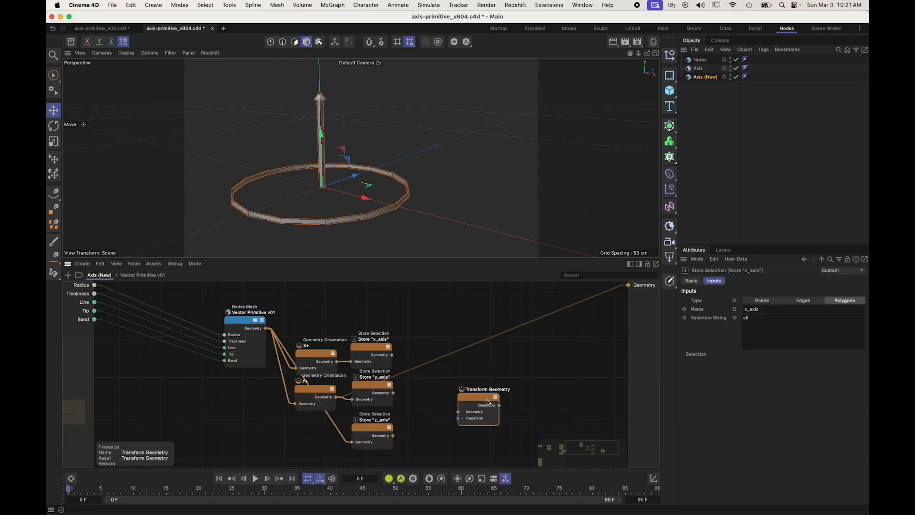
key(Delete)
Step: Preview the axis branches one by one by routing their Store nodes to the root geometry output
drag(393, 356, 629, 284)
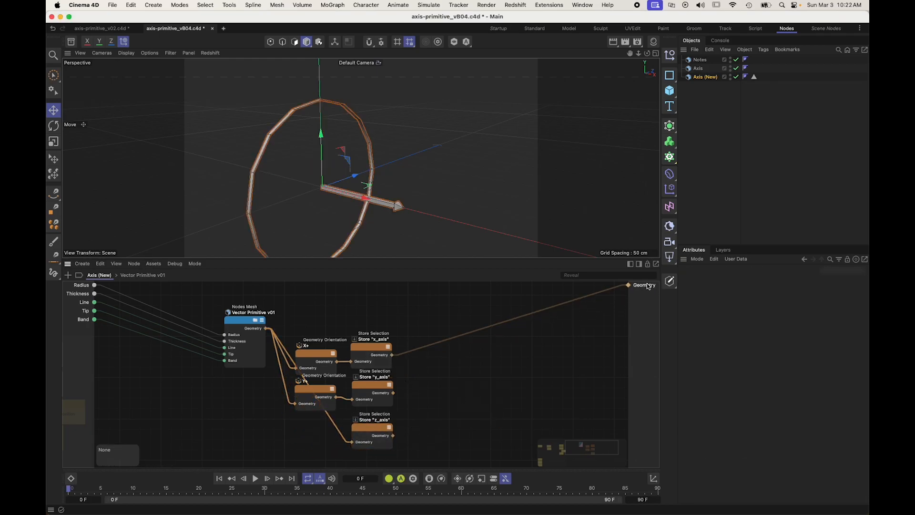
click(377, 389)
click(380, 415)
Step: Add a Connect node, feed it the x_axis, y_axis and z_axis Store nodes and route it to the root geometry output
click(455, 395)
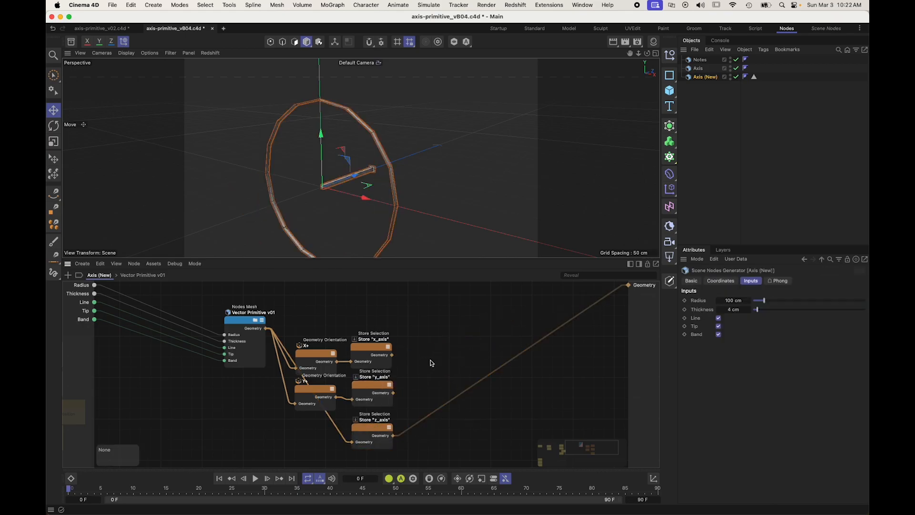
key(shift+c)
text(conne)
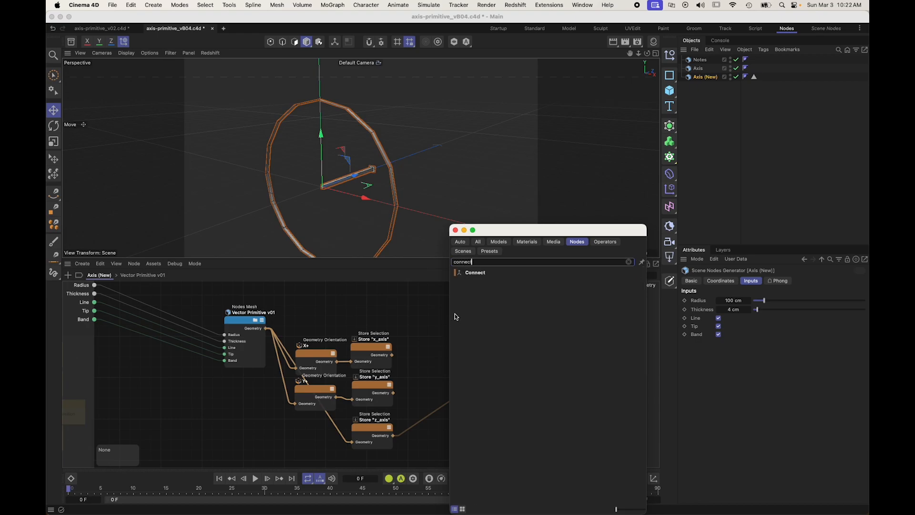
text(ct)
drag(475, 272, 413, 366)
drag(393, 435, 425, 382)
key(o)
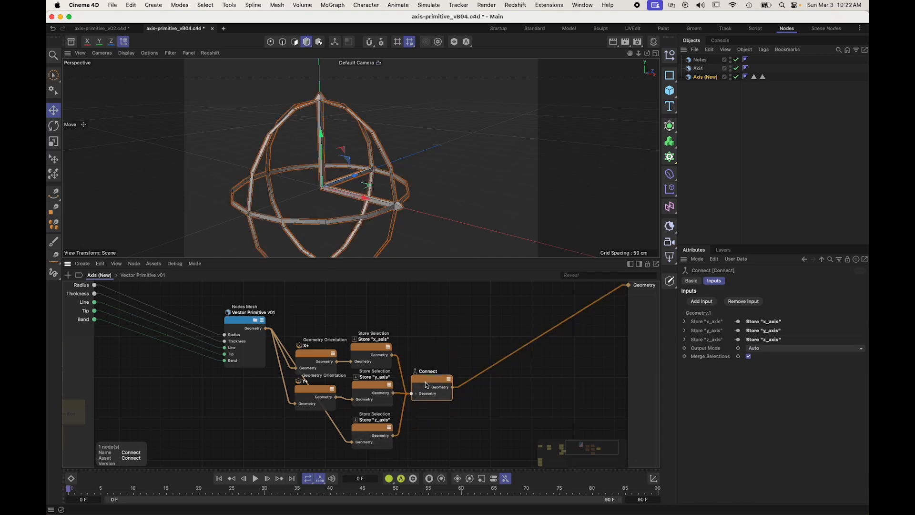
Step: Tidy the axis nodes and group them, including Vector Primitive v01 and Connect, in a scaffold titled "Axes"
alt+drag(392, 152, 370, 156)
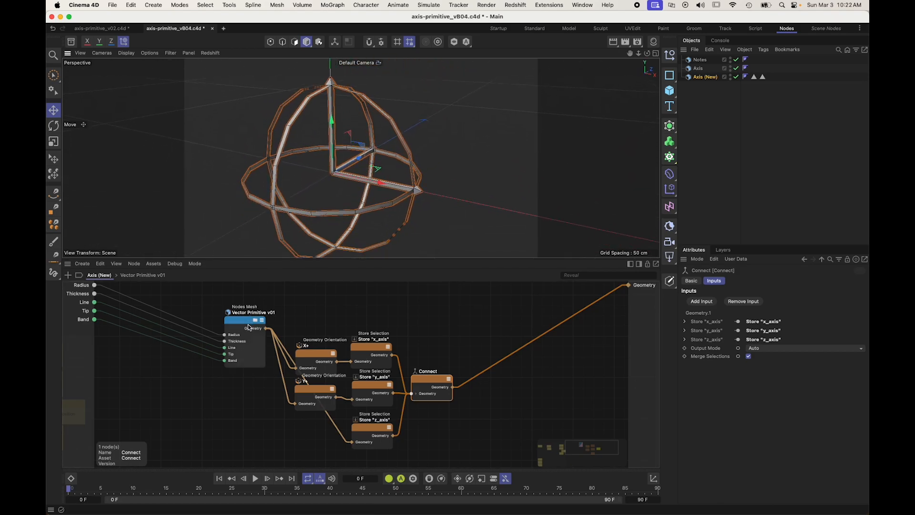
drag(250, 324, 244, 404)
alt+middle_drag(256, 347, 249, 327)
click(232, 305)
scroll(446, 317, down, 2)
drag(462, 435, 255, 310)
key(alt+s)
text(Axes)
key(Return)
click(246, 304)
middle_drag(246, 304, 223, 290)
Step: Save the scene as the next incremental version, axis-primitive_vB05.c4d
mouse_move(346, 174)
alt+mouse_down()
mouse_move(367, 230)
mouse_move(313, 167)
mouse_move(296, 170)
mouse_move(349, 168)
mouse_move(355, 176)
alt+mouse_up()
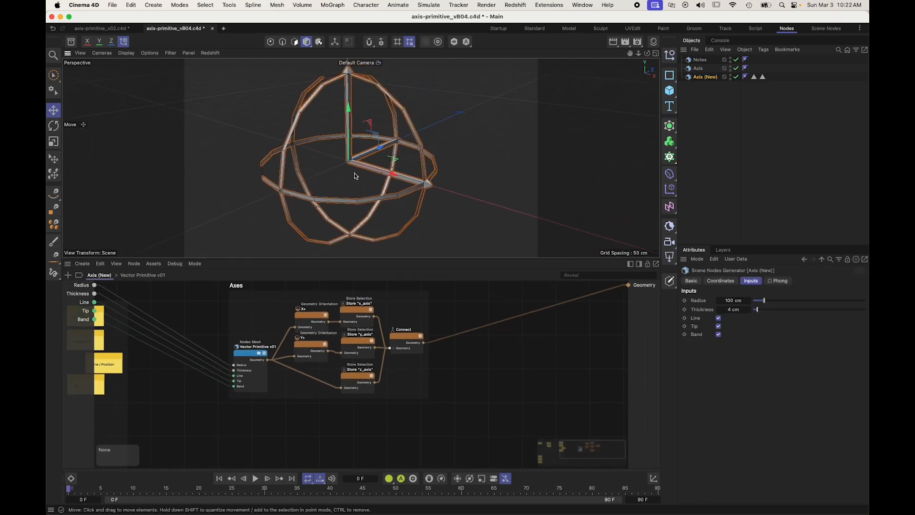
click(112, 5)
click(141, 144)
alt+drag(343, 152, 372, 210)
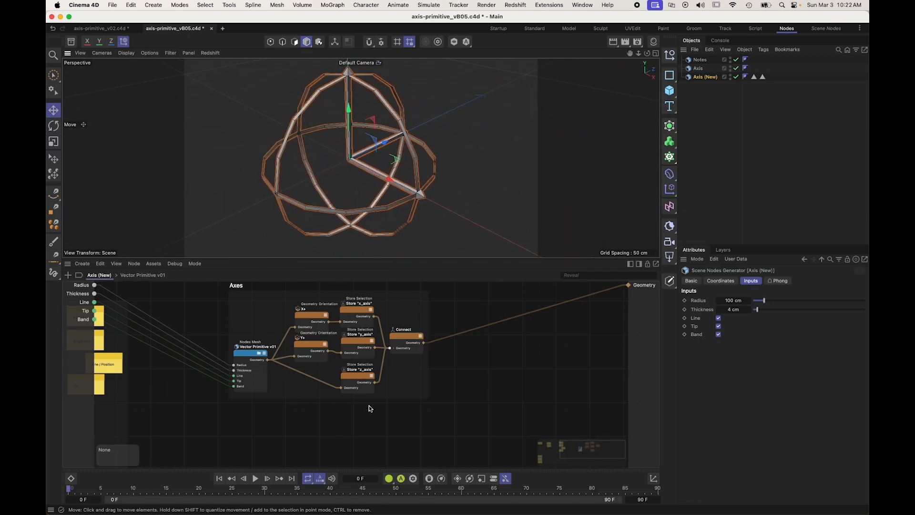
Step: Add a Sphere node below the Axes scaffold and feed its Radius from the root Radius input
double_click(363, 416)
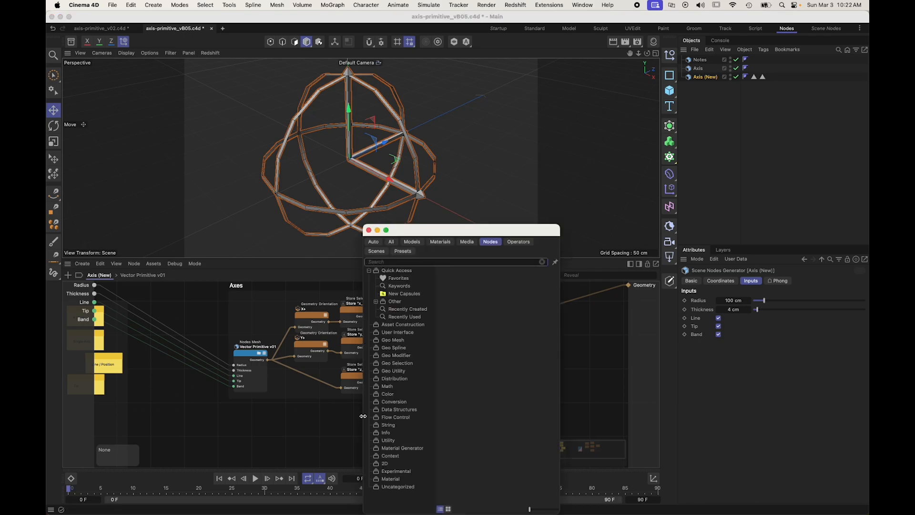
text(sphere)
drag(399, 299, 360, 414)
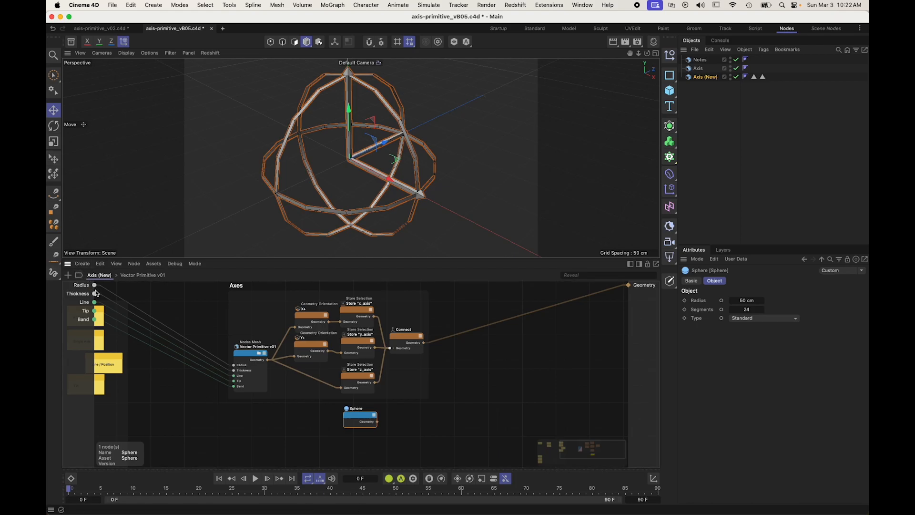
click(721, 301)
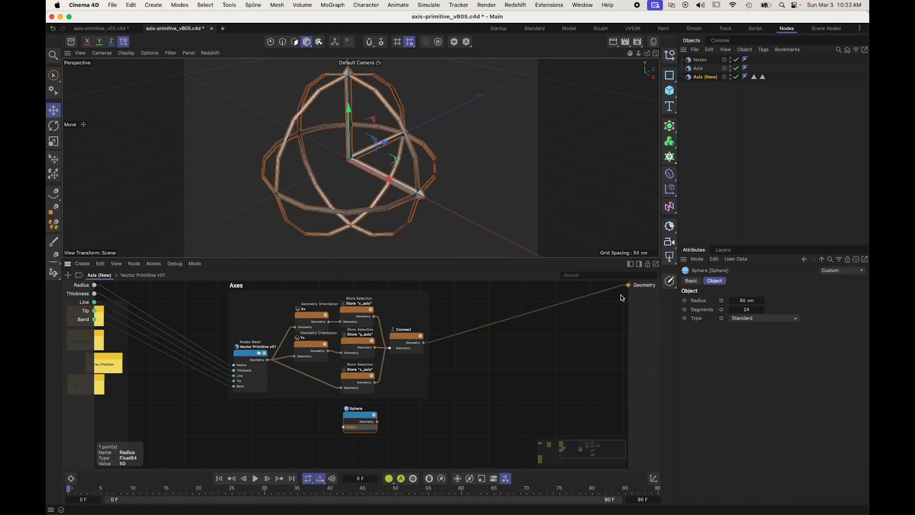
drag(94, 285, 305, 425)
Step: Add an If node beside the Sphere node and set its data type to GeometryObject
double_click(372, 429)
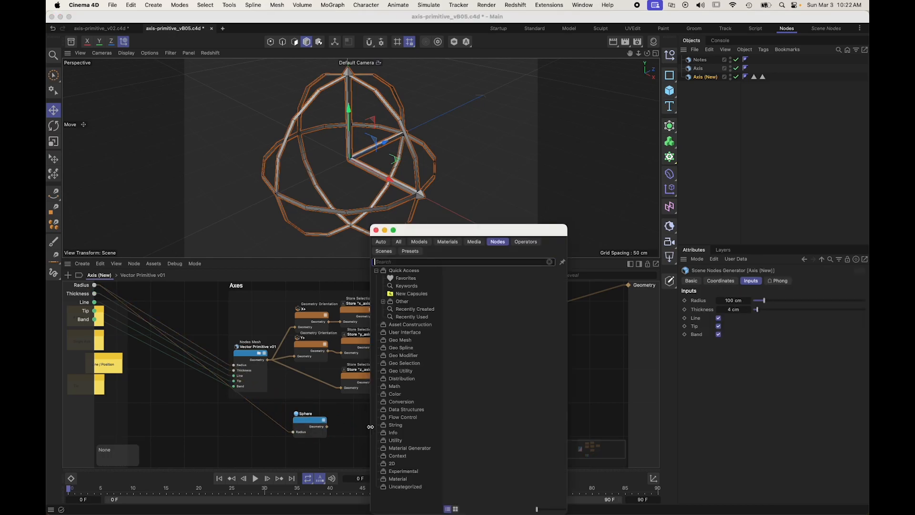
text(if)
click(397, 413)
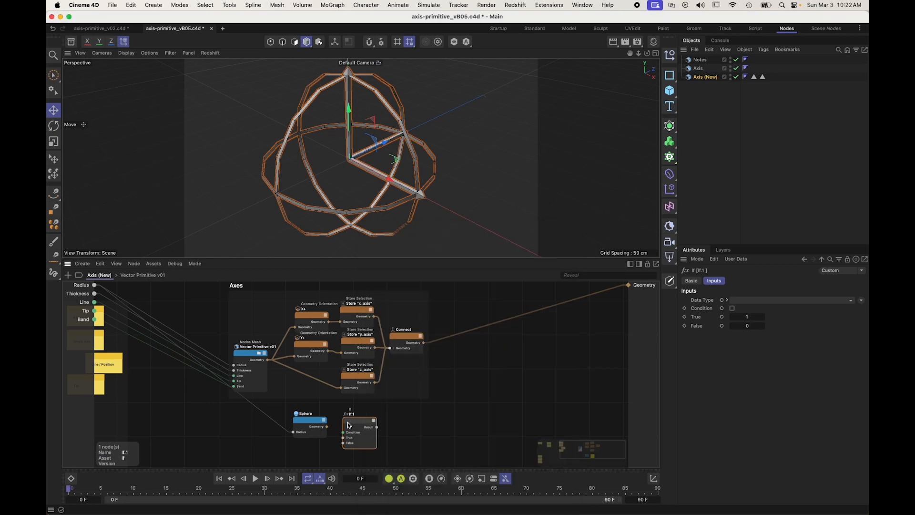
click(753, 358)
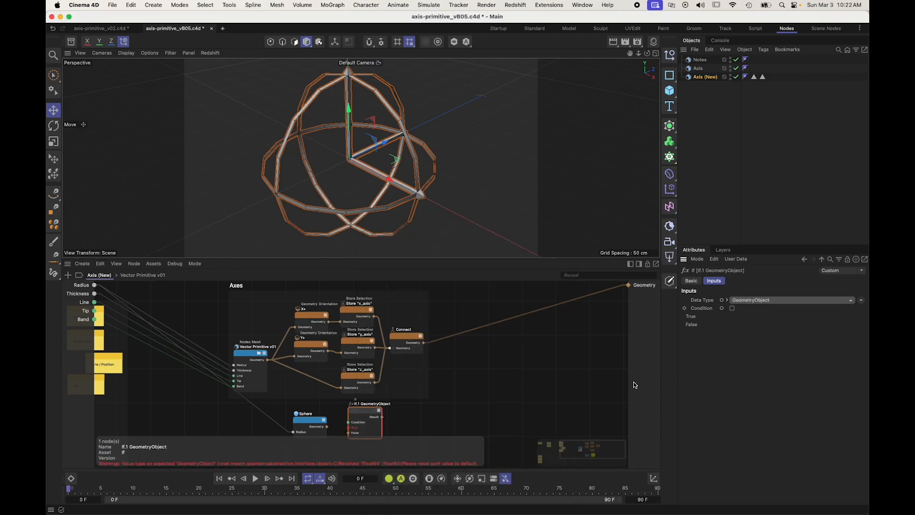
Step: Feed the Sphere geometry into the If node's True input and expose its Condition as a root input named "Sphere"
drag(327, 427, 77, 329)
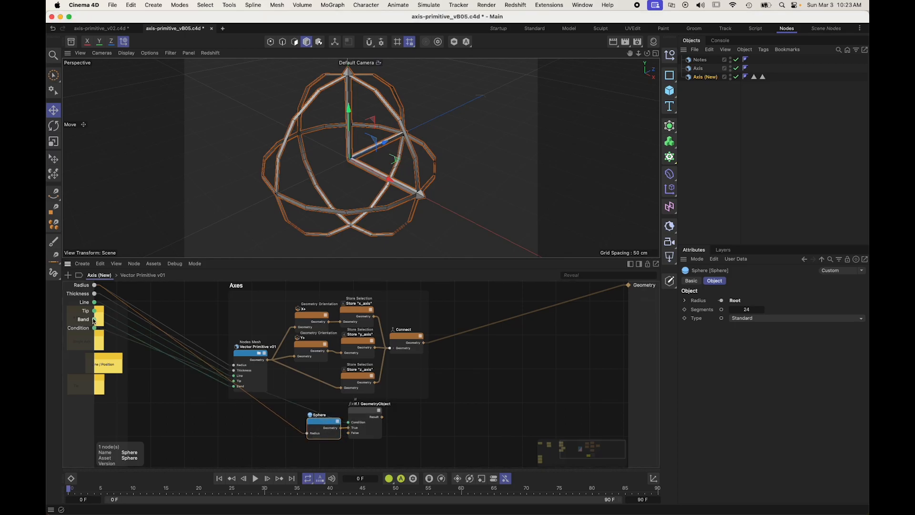
double_click(78, 329)
text(Sphere)
key(Return)
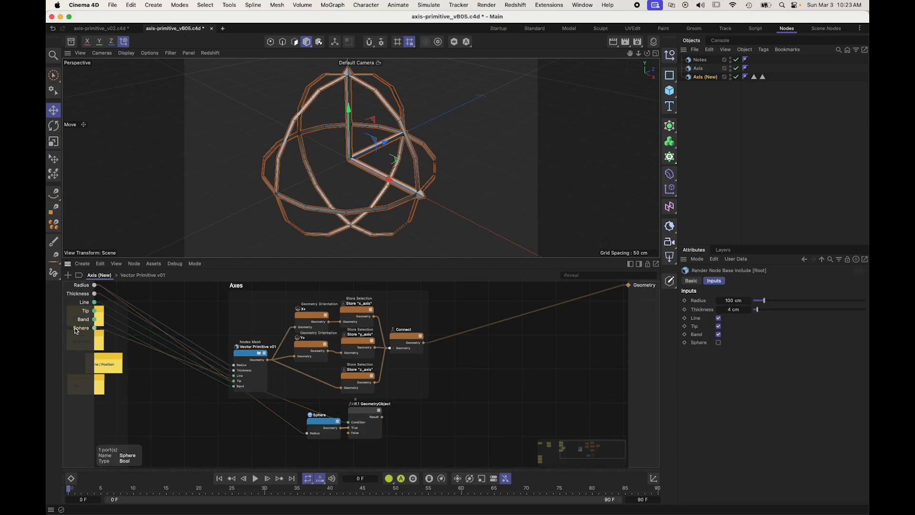
click(409, 412)
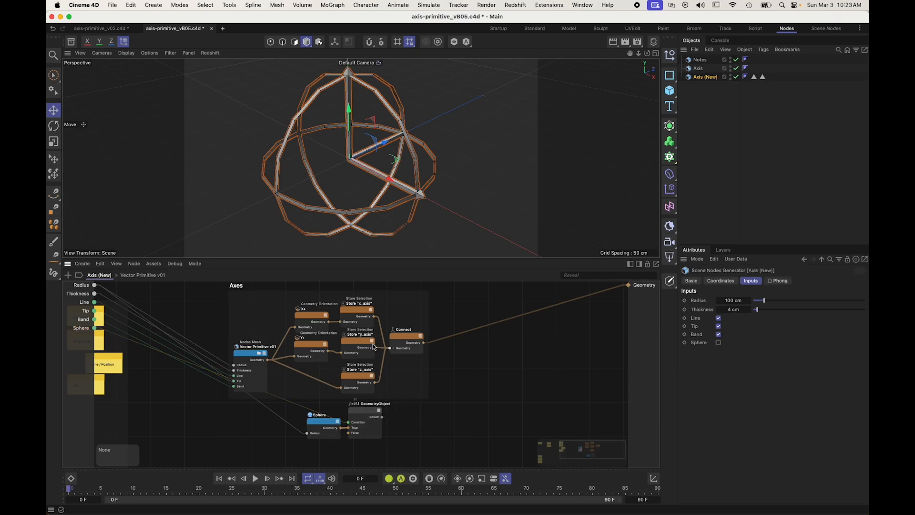
Step: Duplicate the Store "z_axis" node beside the If node, feed it the If result and set its selection name to "sphere"
super+drag(349, 380, 394, 420)
double_click(411, 411)
click(408, 422)
double_click(756, 318)
text(sphere)
Step: Rename the duplicated Store node after the If node to Store "sphere"
double_click(412, 410)
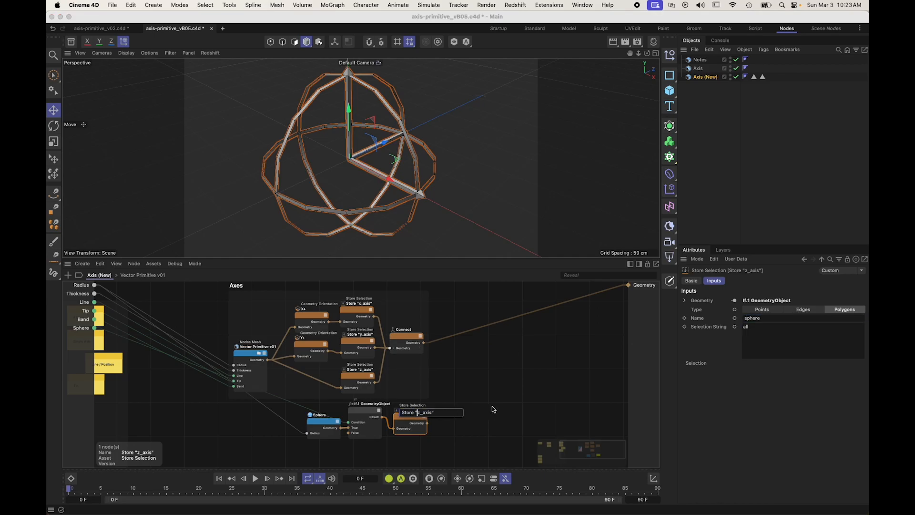
key(Escape)
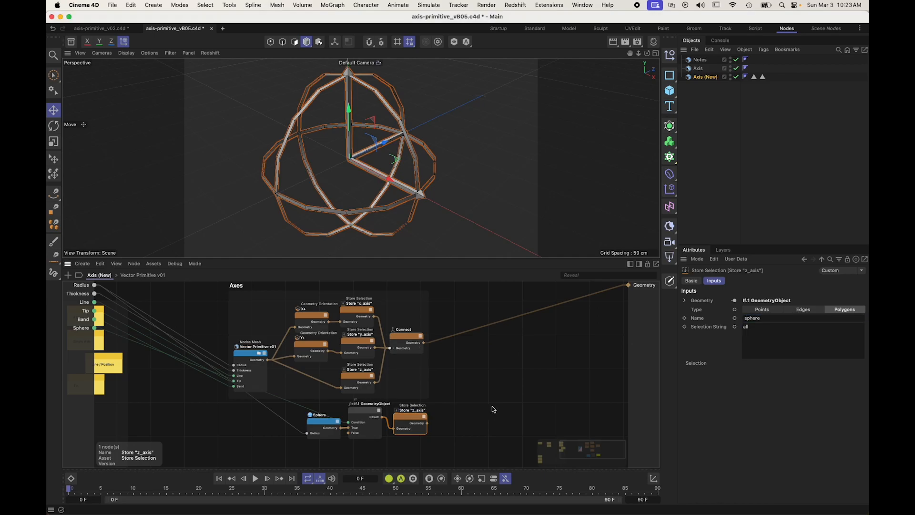
double_click(418, 413)
drag(417, 412, 429, 412)
text(sphere)
key(Return)
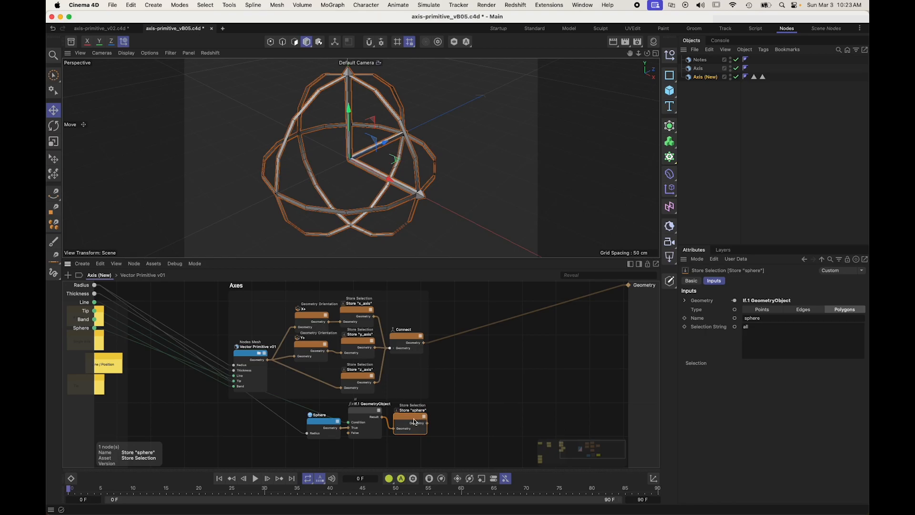
click(407, 335)
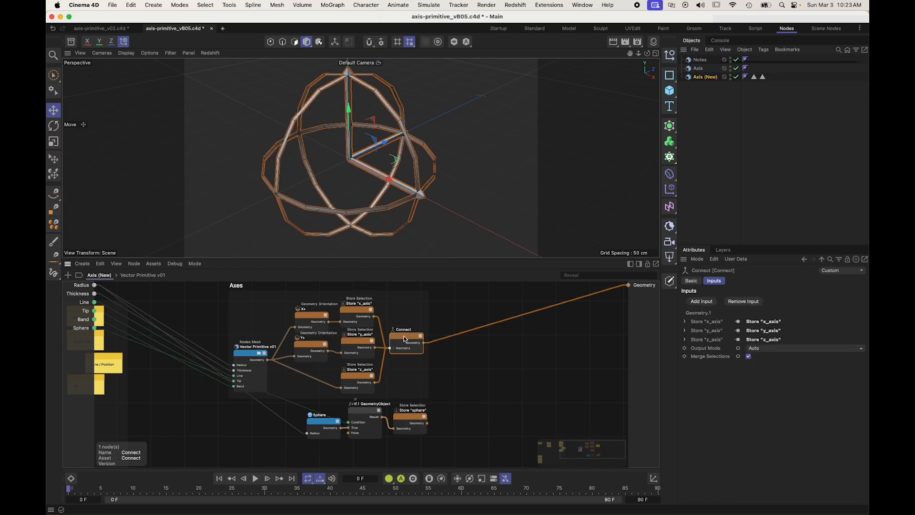
click(429, 367)
key(shift+c)
text(connect)
drag(511, 273, 457, 370)
key(Delete)
Step: Move the Connect node out of the Axes scaffold and add Store "sphere" to its inputs
drag(407, 335, 481, 336)
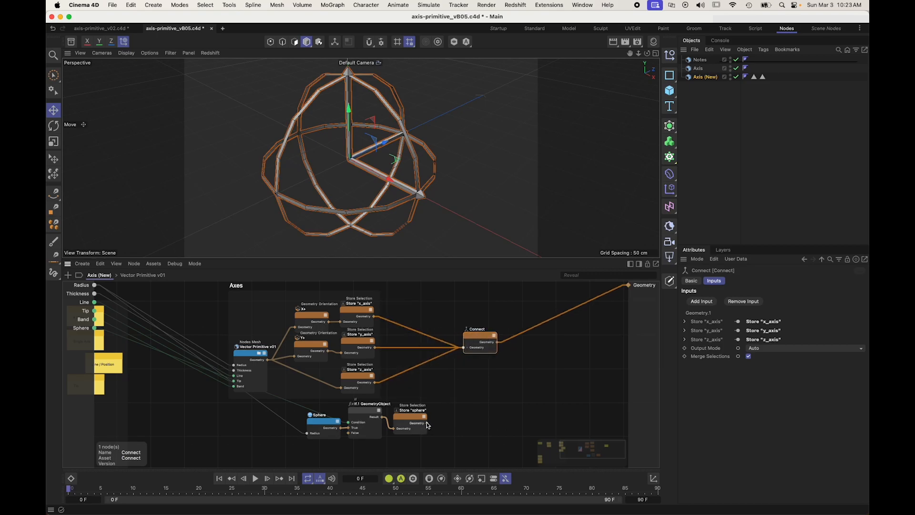
click(458, 396)
Step: Group the Sphere, If and Store "sphere" nodes in a scaffold titled "Sphere" and place it below the Axes scaffold
drag(419, 446, 314, 417)
key(alt+s)
text(S)
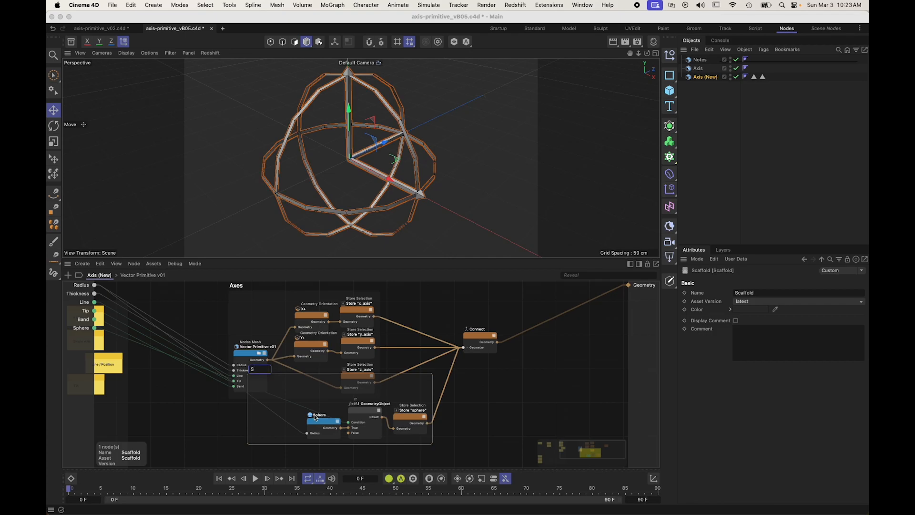
text(phere)
key(Return)
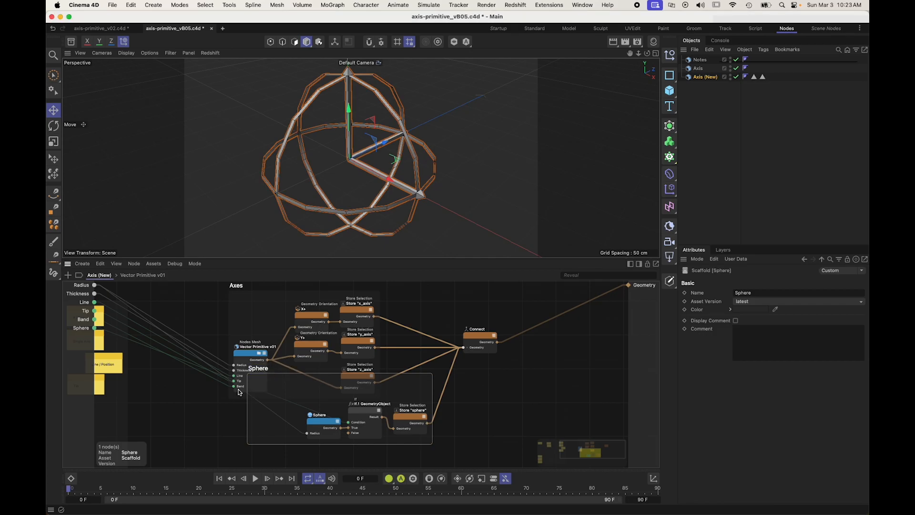
mouse_move(247, 389)
mouse_down()
mouse_move(302, 384)
mouse_move(247, 391)
mouse_move(260, 401)
mouse_up()
click(382, 426)
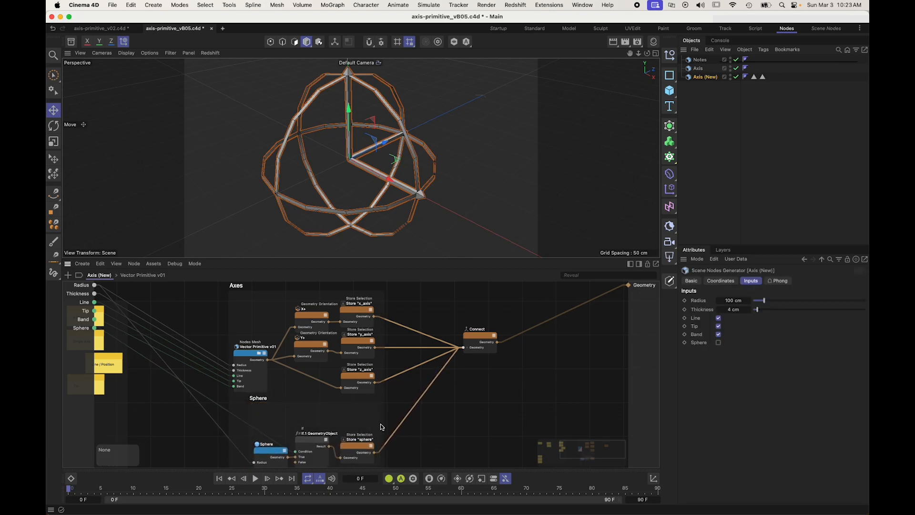
Step: Move the Rotation Band, Three Axes and Sphere notes into the # Done column of the Kanban board
scroll(454, 433, down, 3)
scroll(127, 351, left, 10)
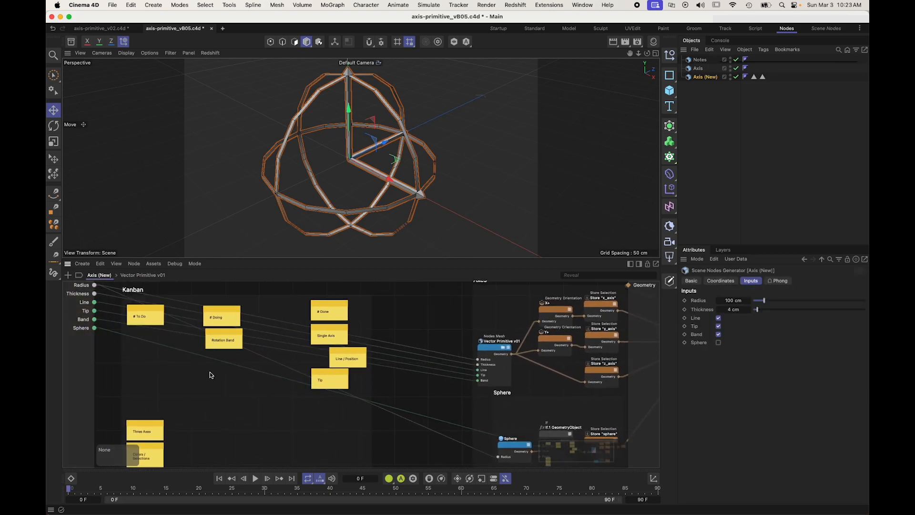
scroll(211, 368, down, 1)
drag(229, 322, 339, 386)
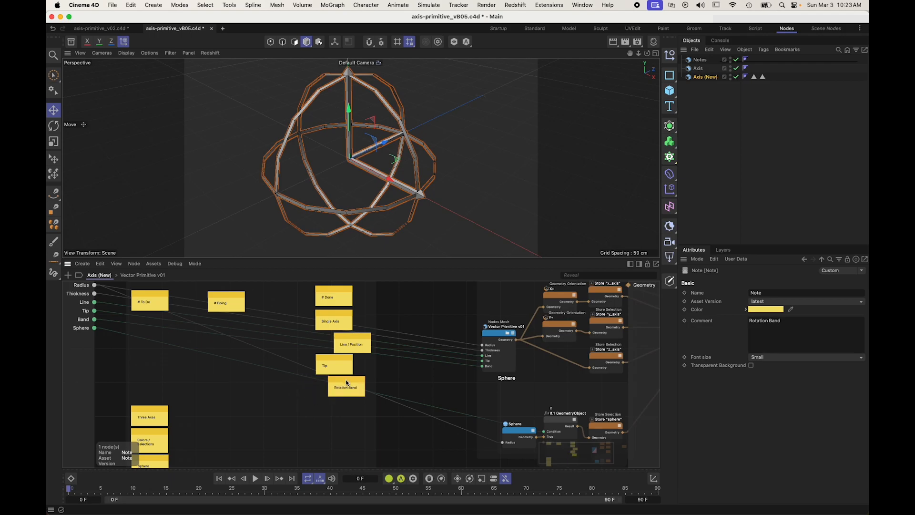
drag(152, 414, 346, 408)
scroll(346, 408, down, 3)
drag(150, 427, 337, 395)
Step: Put a note labelled "Origin" under # Doing on the Kanban board
scroll(246, 306, up, 5)
drag(253, 375, 126, 302)
scroll(239, 353, up, 3)
double_click(239, 356)
text(Origin)
key(Return)
Step: Examine the Connect node's inputs and the Sphere branch with its Store "sphere" node
click(586, 330)
scroll(587, 327, down, 5)
middle_drag(587, 326, 429, 310)
scroll(570, 330, down, 2)
middle_drag(506, 304, 483, 336)
click(504, 350)
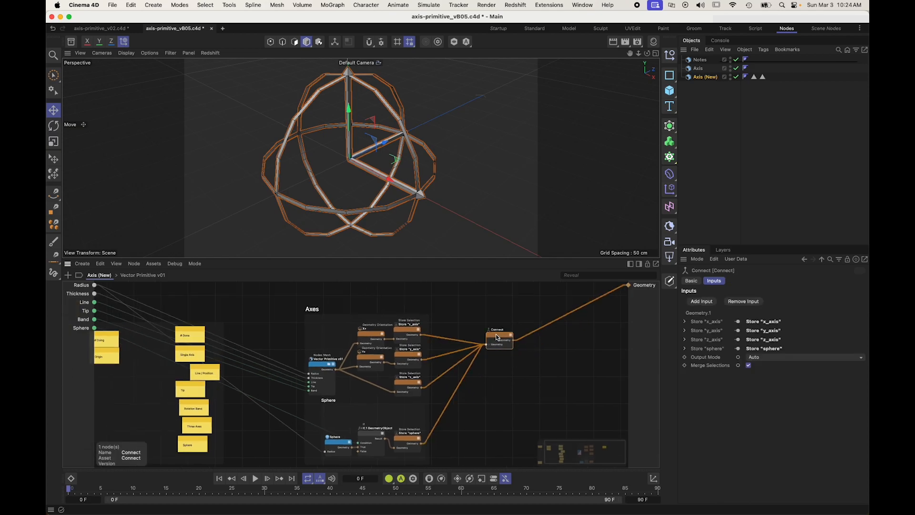
scroll(351, 400, up, 5)
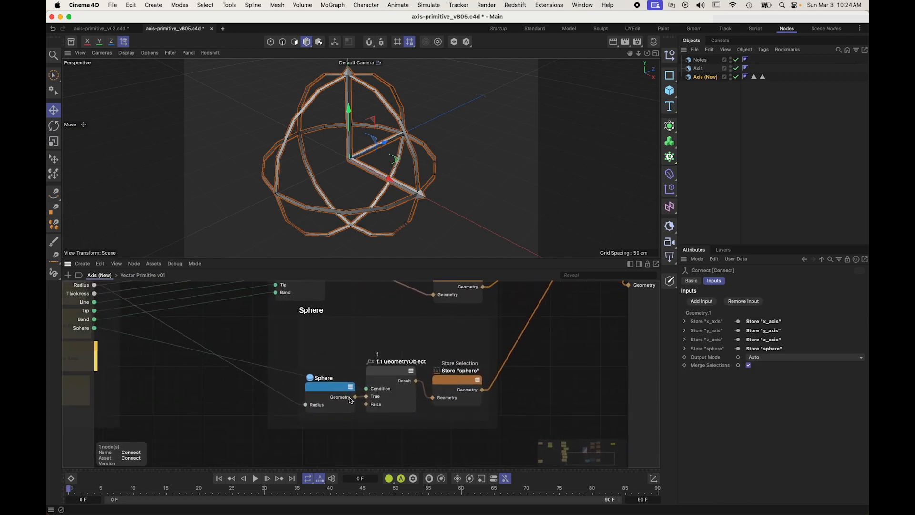
click(455, 384)
click(322, 385)
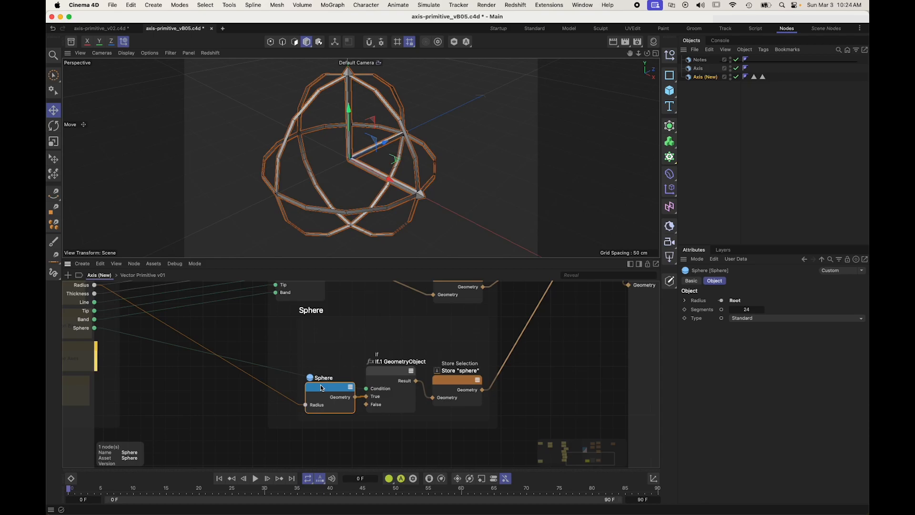
middle_drag(514, 330, 458, 396)
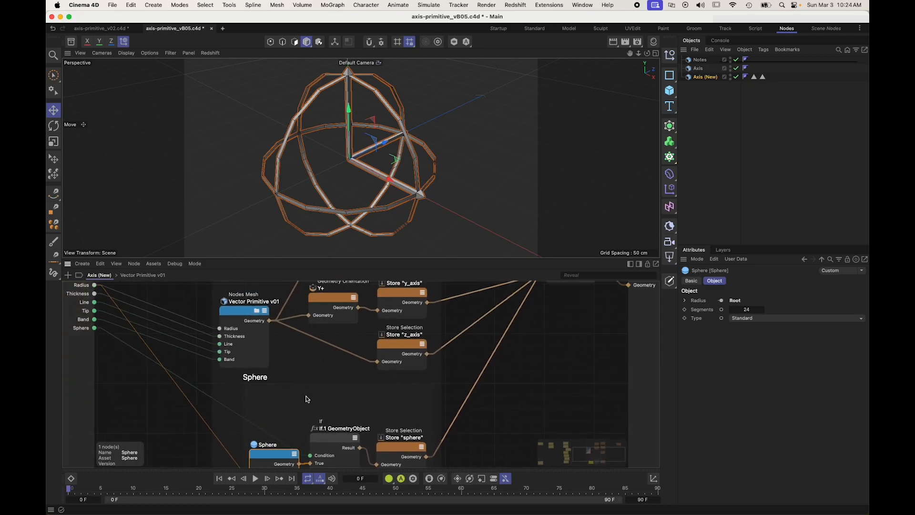
click(94, 375)
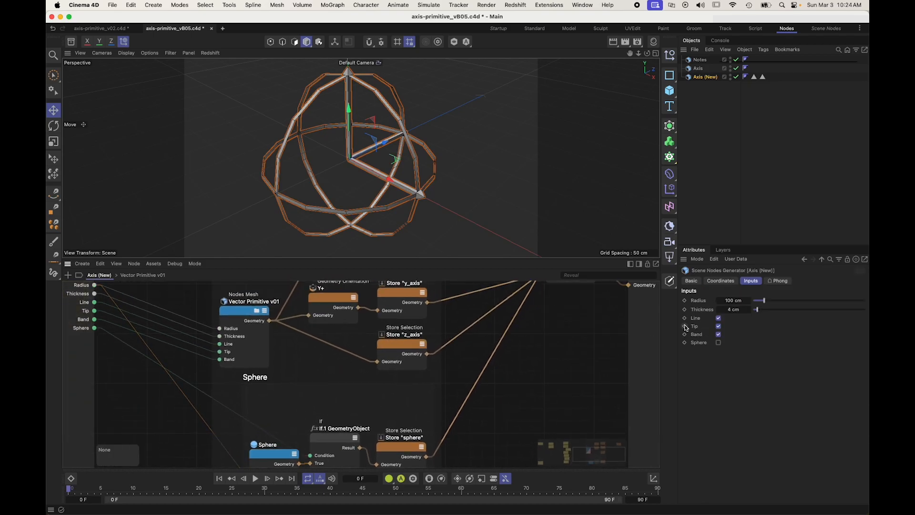
Step: Test the Sphere, Tip, Band and Line switches of the Axis (New) generator, ending with only Sphere disabled
click(718, 342)
alt+drag(374, 181, 384, 112)
key(s)
click(718, 343)
click(719, 343)
click(719, 325)
click(719, 333)
click(718, 334)
click(721, 327)
click(720, 319)
click(719, 343)
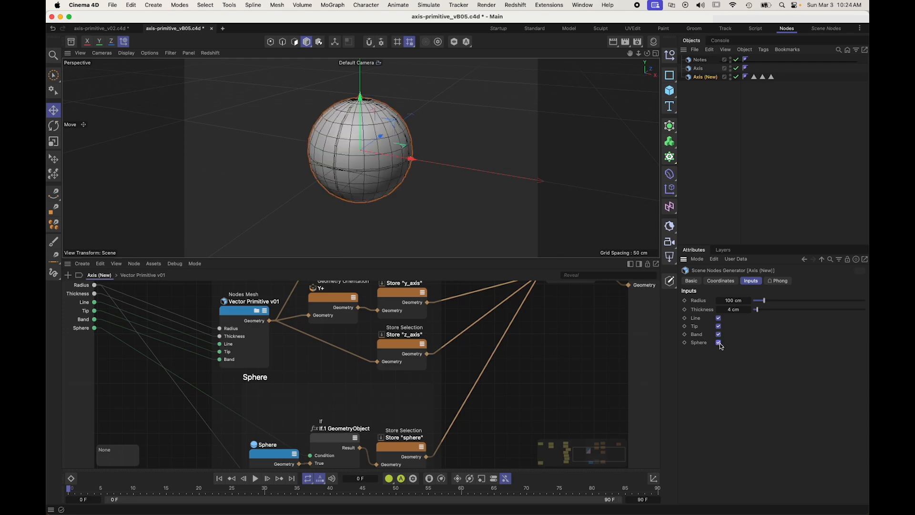
alt+drag(377, 177, 415, 195)
scroll(383, 149, up, 5)
click(718, 342)
Step: Add a Cube node below the Sphere scaffold and expose its Size as an input port
alt+middle_drag(508, 350, 505, 312)
scroll(505, 312, down, 2)
alt+middle_drag(539, 361, 507, 329)
key(shift+c)
text(cube)
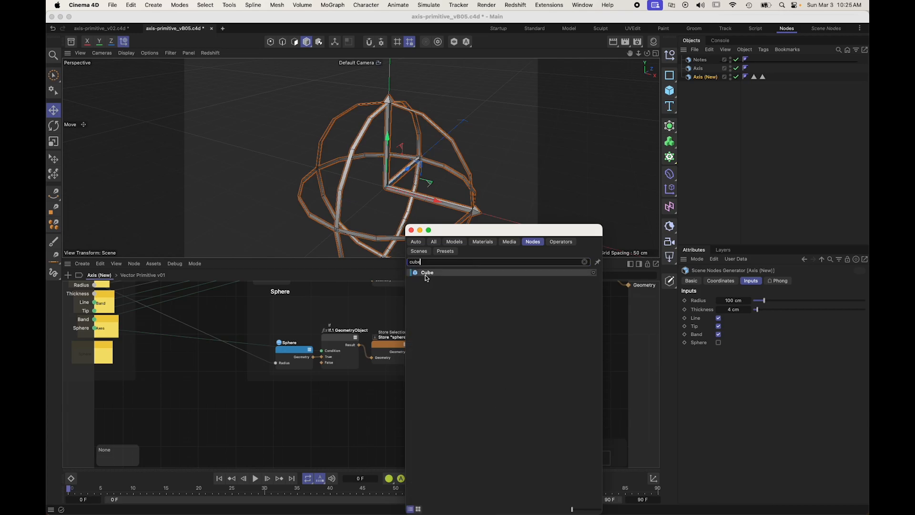
drag(425, 275, 398, 391)
click(740, 300)
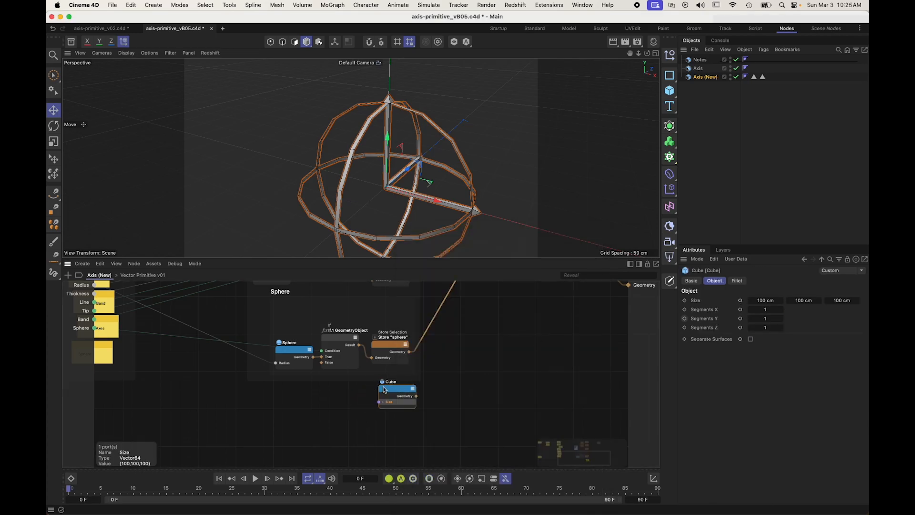
Step: Add a Multiply node left of the Cube, feed Input 1 from the root Thickness input and set Input 2 to 2
click(272, 423)
key(shift+c)
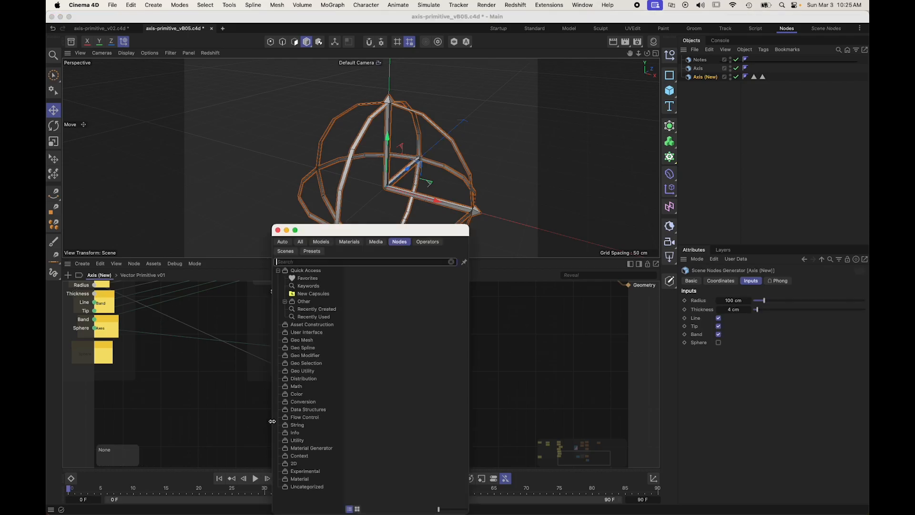
text(mult)
drag(299, 372, 338, 397)
drag(94, 285, 319, 409)
click(747, 325)
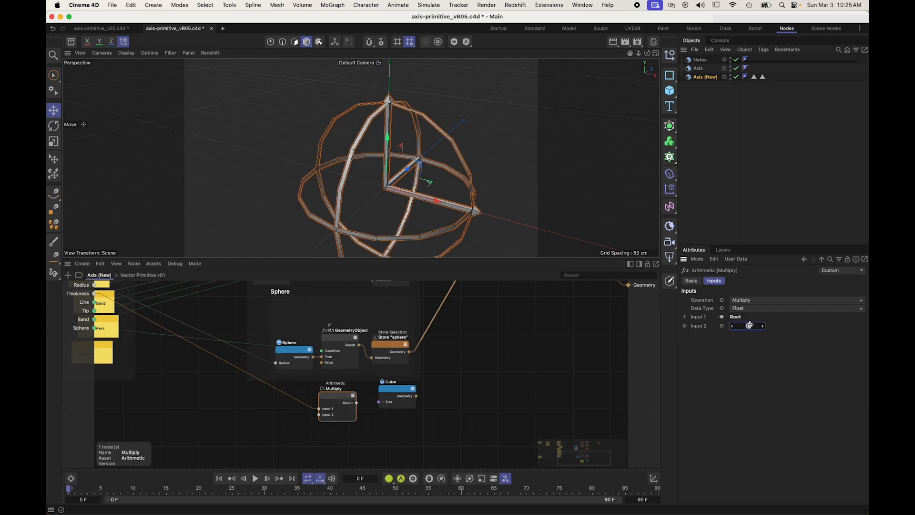
Step: Rename the Multiply node "Double Thickness"
double_click(340, 392)
text(D)
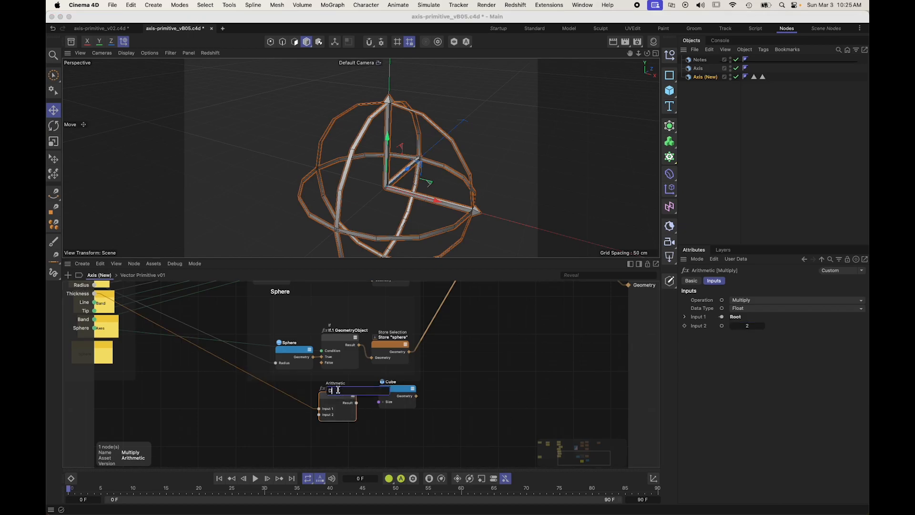
text(ouble Thickness)
key(Return)
Step: Feed the Double Thickness result into the Cube's Size and move both nodes under the Sphere node
mouse_move(356, 404)
mouse_down()
mouse_move(379, 402)
mouse_move(369, 402)
mouse_up()
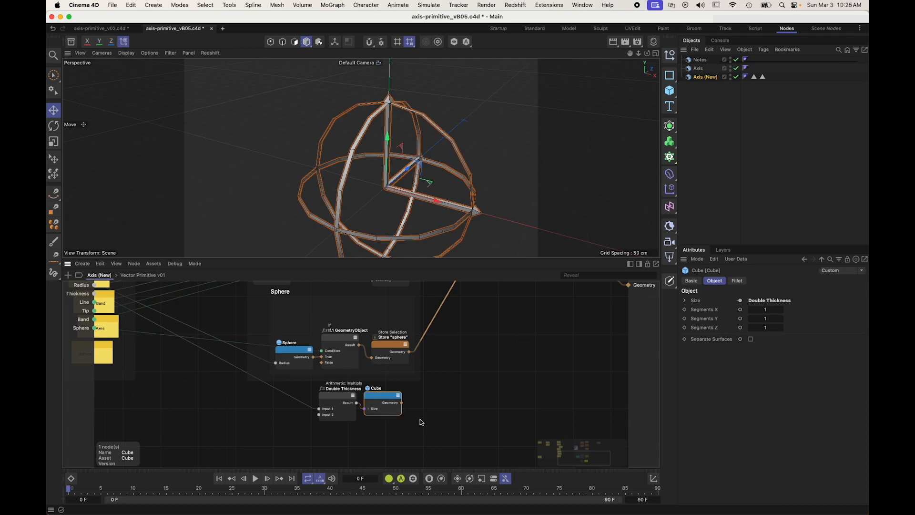
shift+click(339, 394)
drag(325, 400, 279, 404)
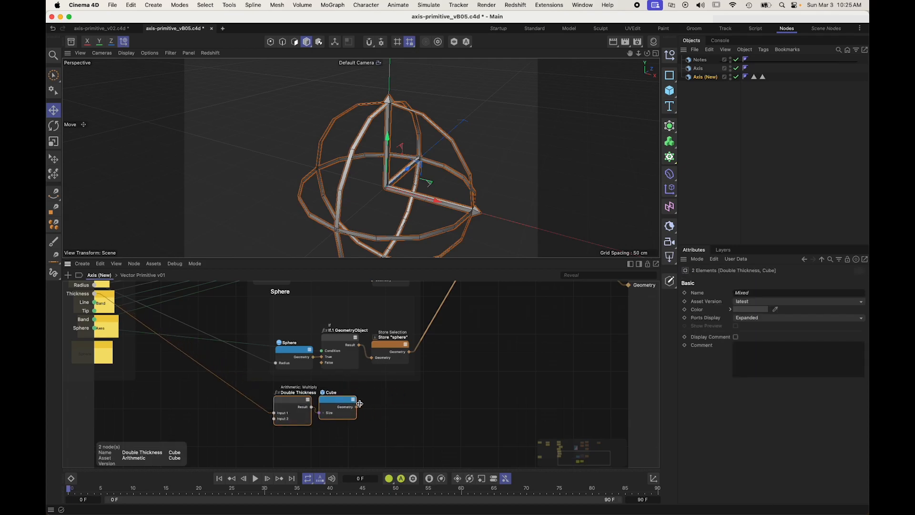
Step: Copy the sphere's Store Selection node onto the Cube's geometry output, name its selection origin, and rename the node Store "origin"
click(385, 348)
ctrl+drag(385, 347, 364, 407)
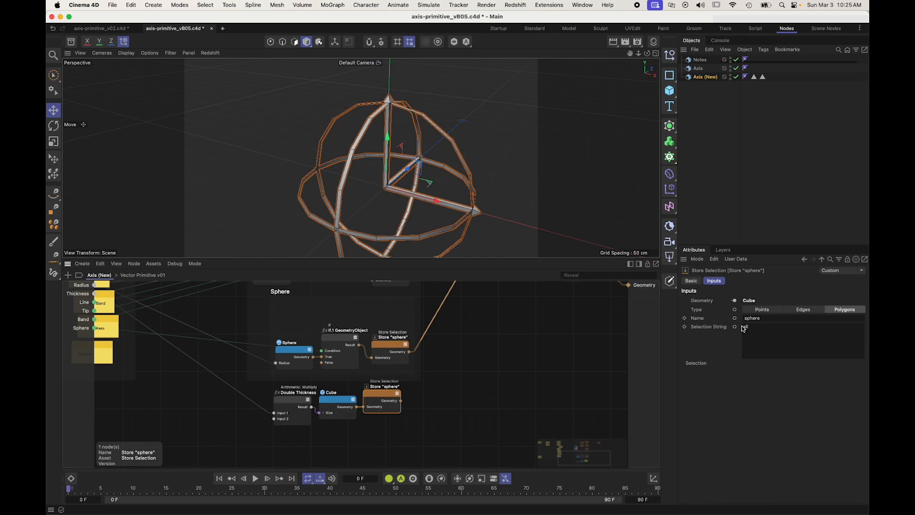
click(772, 317)
text(origin)
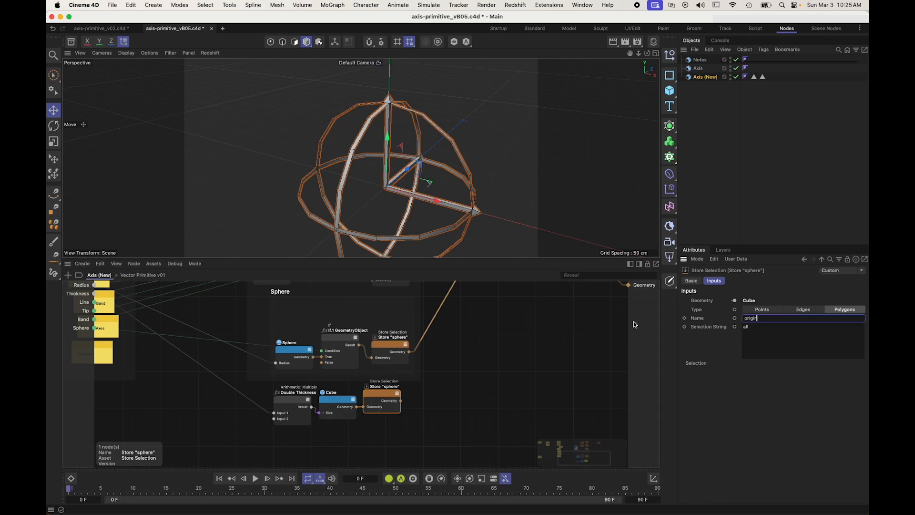
double_click(388, 387)
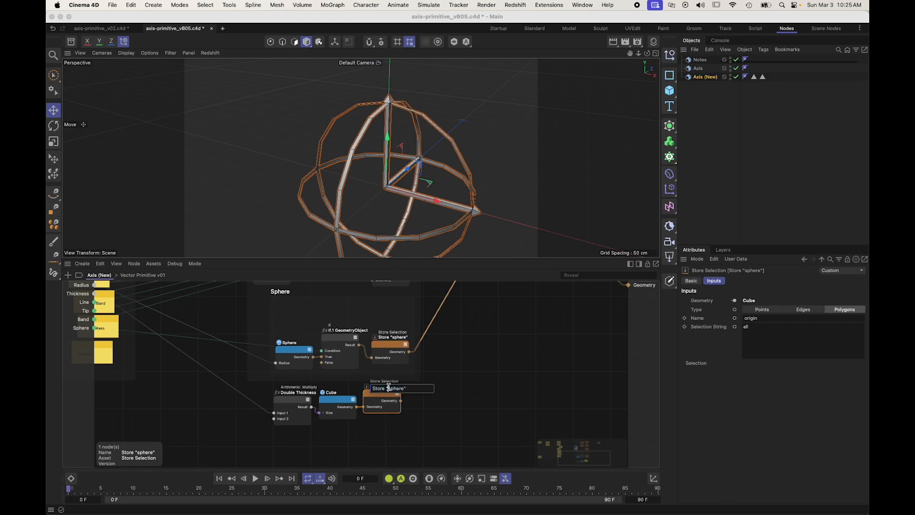
text(origin)
key(Return)
Step: Group the Double Thickness, Cube and Store "origin" nodes in a scaffold named Origin and widen it to make room for another node
click(418, 427)
drag(421, 431, 278, 397)
key(super+alt+g)
text(Origin)
key(Return)
drag(235, 363, 284, 386)
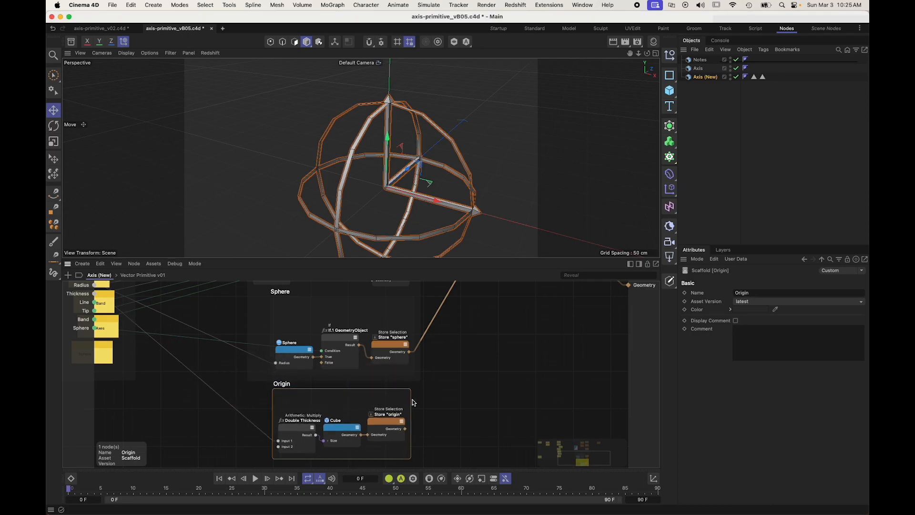
drag(411, 401, 475, 410)
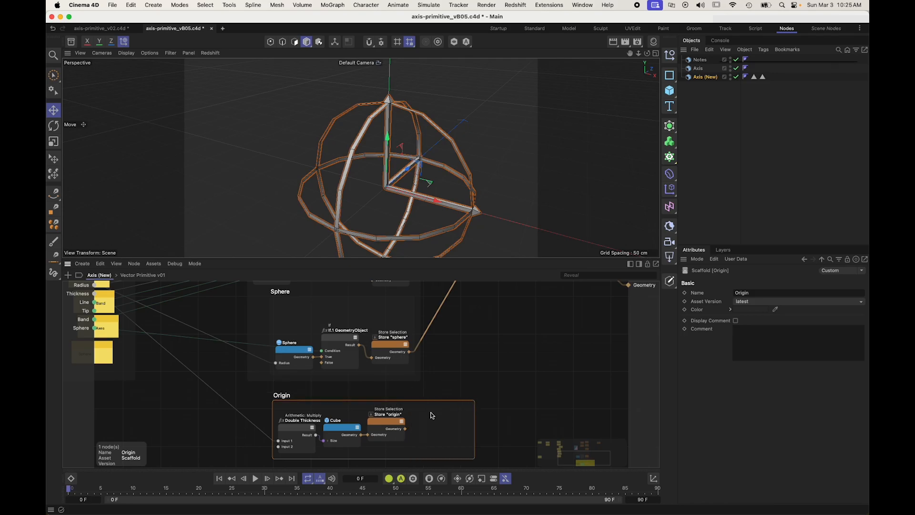
Step: Copy the If node after Store "origin", feeding its True input, and drive its Condition from a new root input named Origin
ctrl+drag(350, 361, 414, 435)
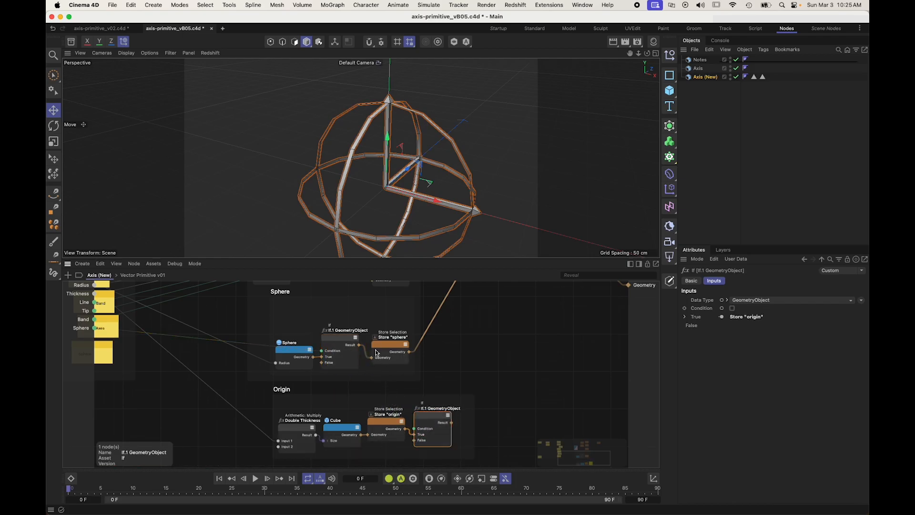
drag(414, 428, 82, 338)
text(Origin)
key(Return)
Step: Feed the result of the Origin scaffold's If node into the Connect node
scroll(331, 398, down, 5)
alt+middle_drag(492, 362, 470, 372)
drag(380, 425, 406, 300)
click(394, 384)
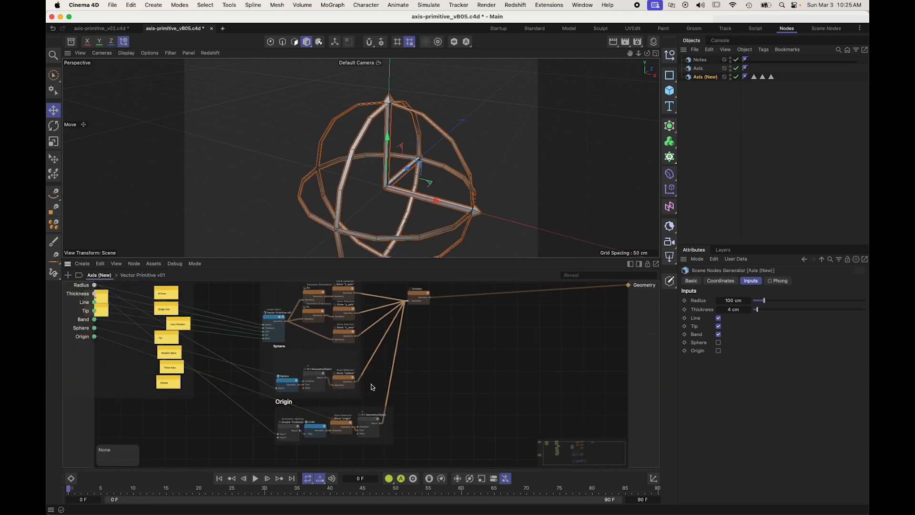
Step: Try wiring the Sphere geometry directly into Store "sphere", bypassing the If node in the Sphere scaffold
scroll(371, 384, up, 5)
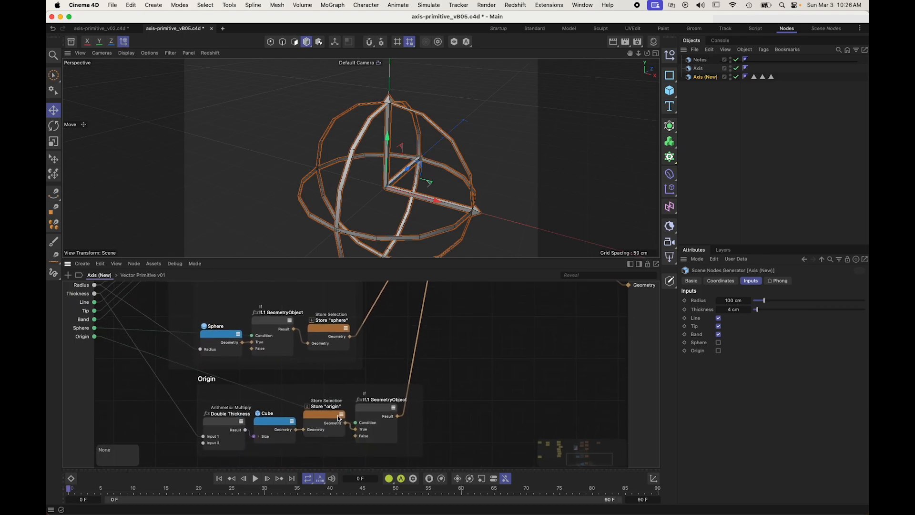
drag(328, 420, 328, 424)
click(327, 357)
alt+middle_drag(327, 357, 315, 368)
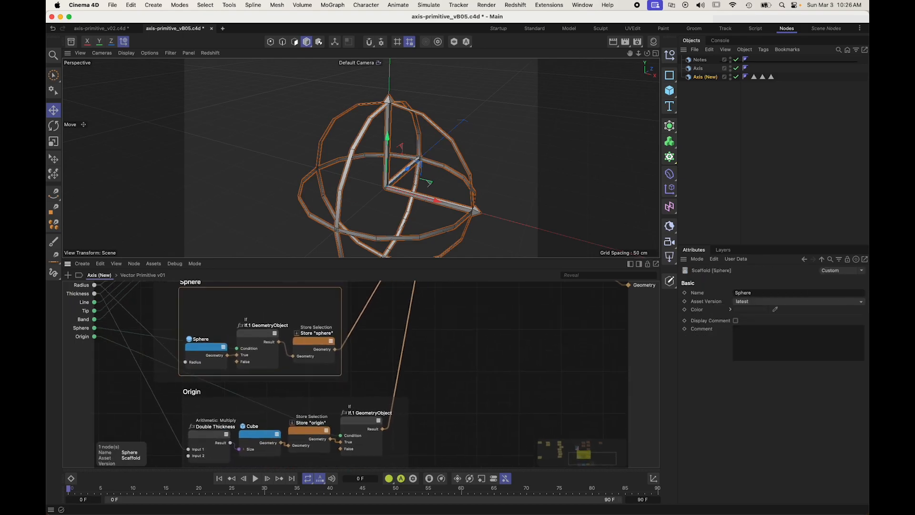
alt+middle_drag(367, 286, 331, 324)
click(314, 319)
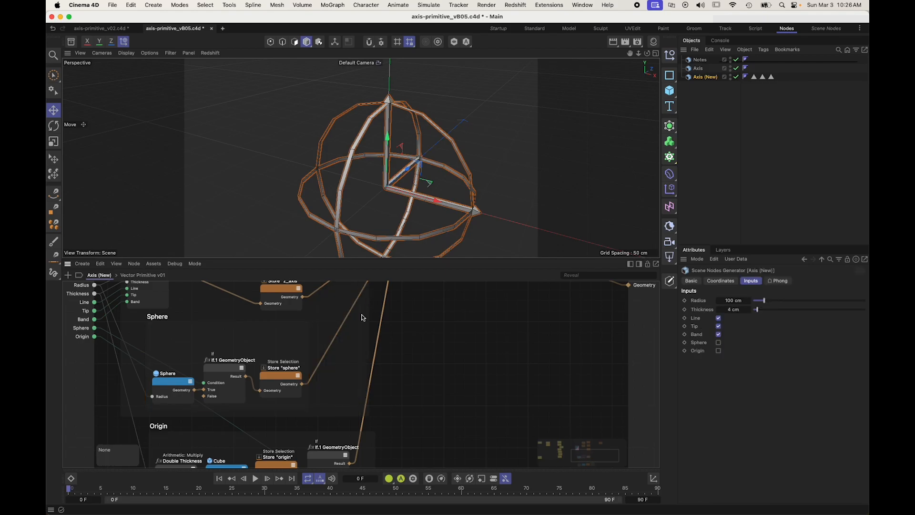
click(301, 346)
drag(307, 342, 357, 347)
drag(232, 374, 245, 356)
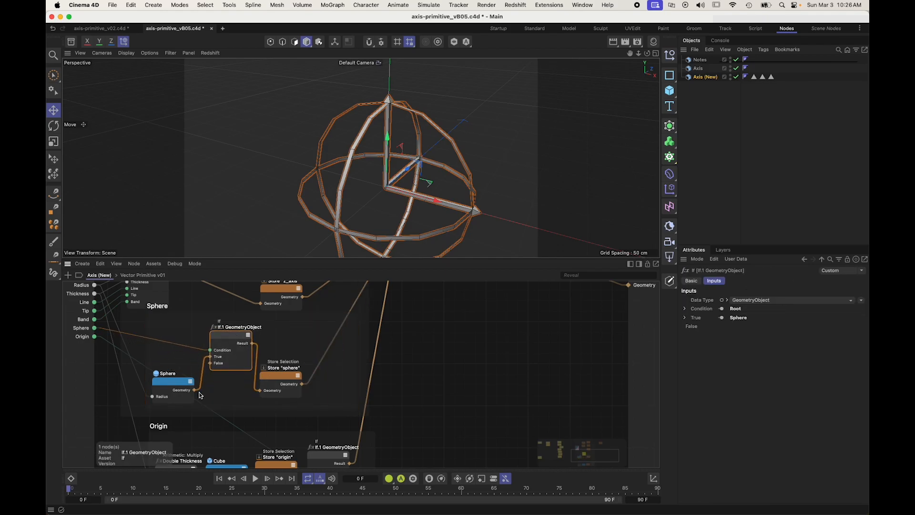
drag(194, 390, 229, 378)
drag(226, 342, 297, 372)
scroll(435, 379, down, 2)
key(super+z)
key(super+z)
key(super+z)
key(super+z)
key(super+shift+z)
key(super+shift+z)
key(super+shift+z)
key(super+shift+z)
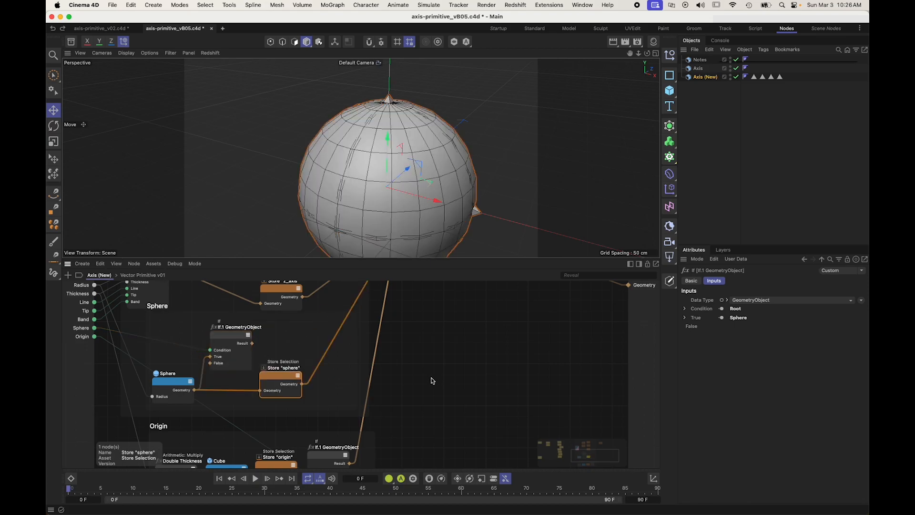
Step: Reorder the Origin chain so the Cube feeds the If node, whose result passes through Store "origin" to the Connect node
click(426, 395)
scroll(431, 394, down, 3)
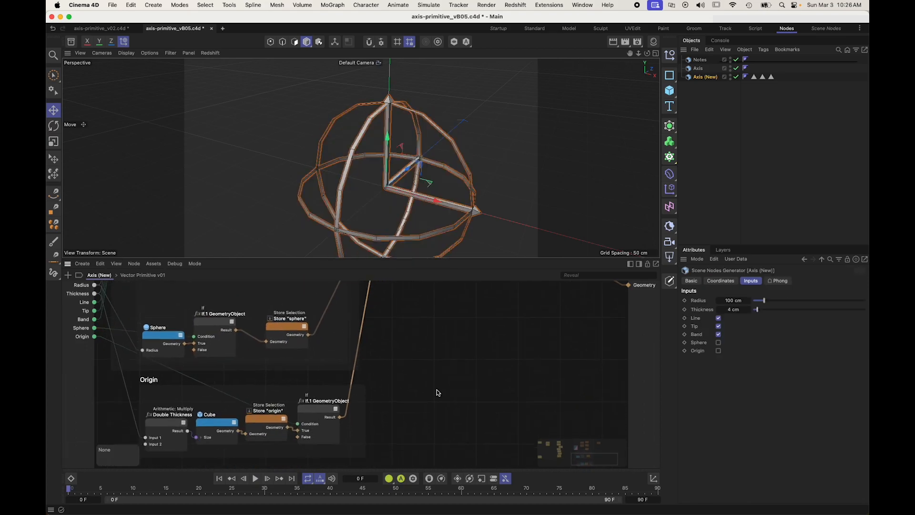
drag(318, 413, 318, 383)
drag(258, 418, 372, 423)
drag(335, 393, 332, 430)
drag(279, 417, 333, 416)
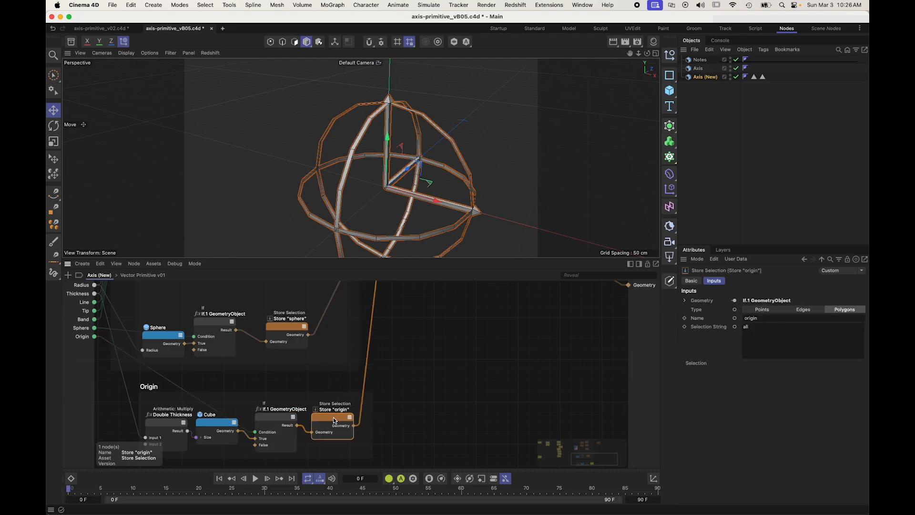
click(414, 413)
Step: Separate the Sphere and Axes scaffolds by shortening the Axes scaffold and placing the Sphere scaffold just below it
scroll(405, 405, down, 2)
scroll(384, 353, down, 3)
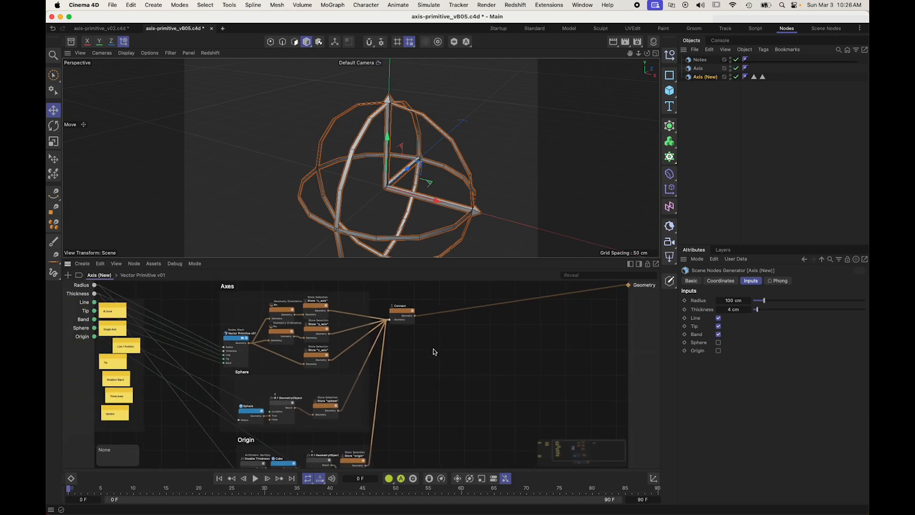
drag(256, 395, 242, 397)
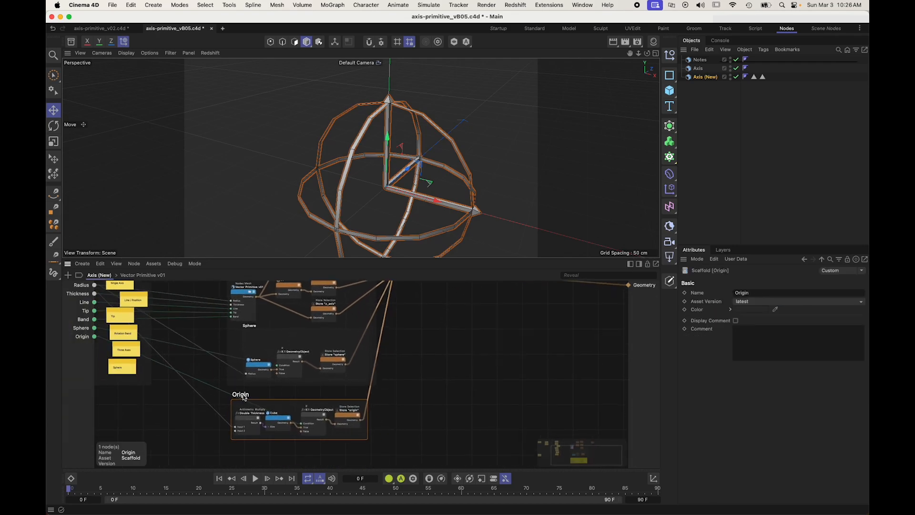
mouse_move(318, 356)
middle_down()
mouse_move(312, 462)
mouse_move(313, 350)
middle_up()
middle_drag(247, 389, 248, 384)
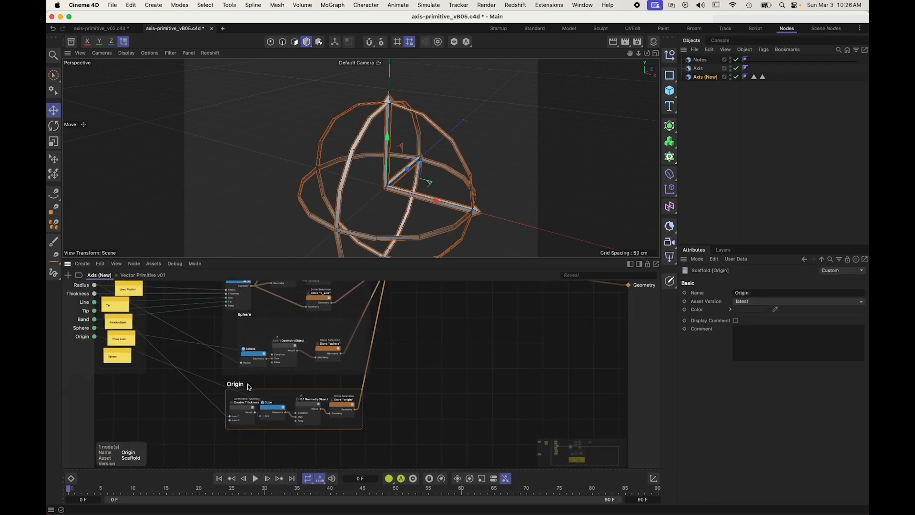
drag(241, 388, 242, 432)
drag(245, 318, 443, 356)
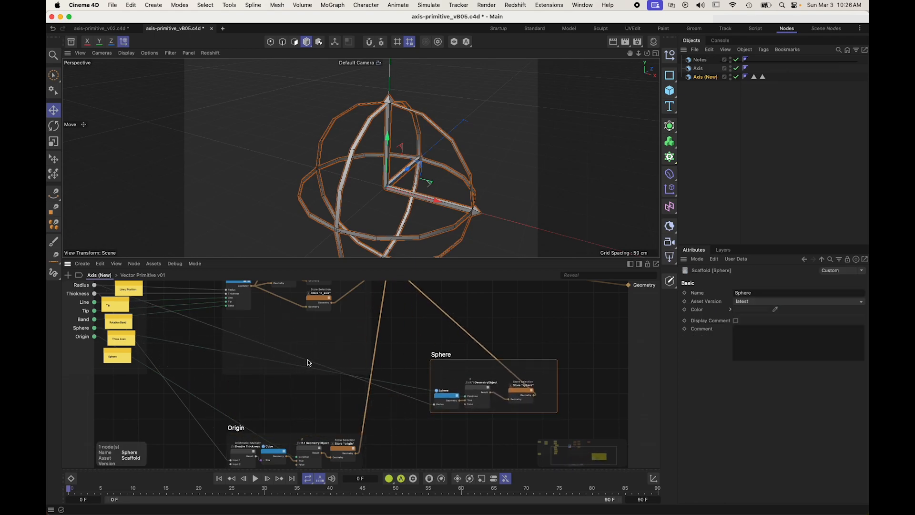
click(307, 361)
drag(290, 374, 297, 316)
drag(430, 355, 232, 323)
Step: Move the Origin scaffold above the Axes scaffold and shift the Connect node slightly farther from the scaffolds
drag(234, 428, 216, 316)
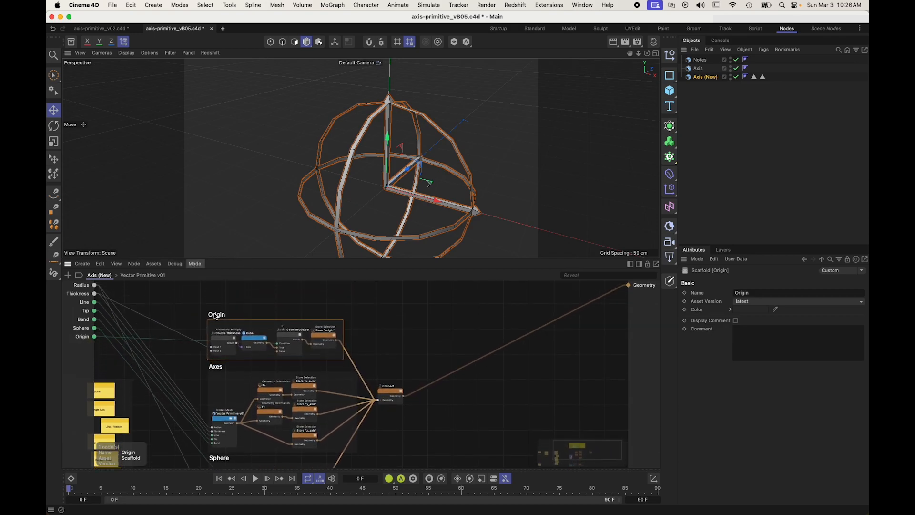
mouse_move(390, 393)
mouse_down()
mouse_move(413, 407)
mouse_move(404, 398)
mouse_up()
click(403, 367)
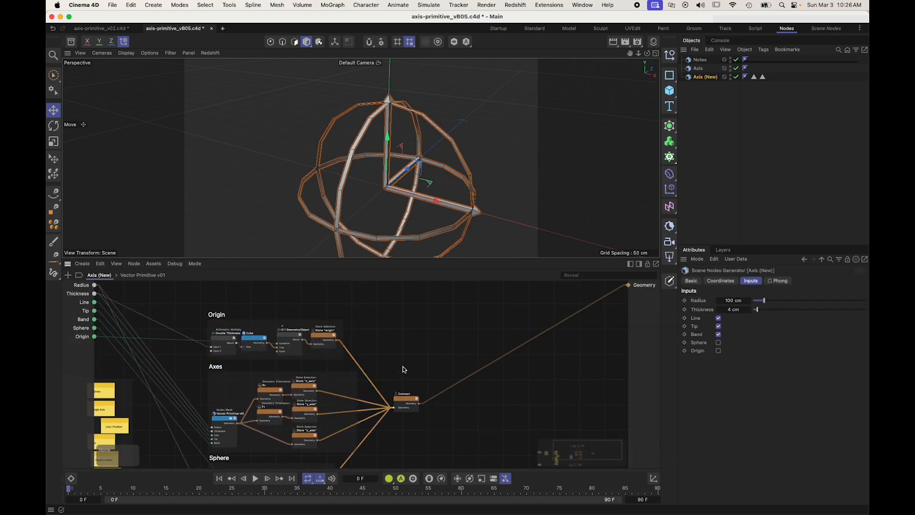
Step: Move the Origin note below the Sphere note under # Done and the Colors / Selections note directly under # To Do
middle_drag(389, 432, 416, 361)
scroll(417, 363, down, 2)
middle_drag(222, 392, 336, 357)
scroll(187, 374, up, 3)
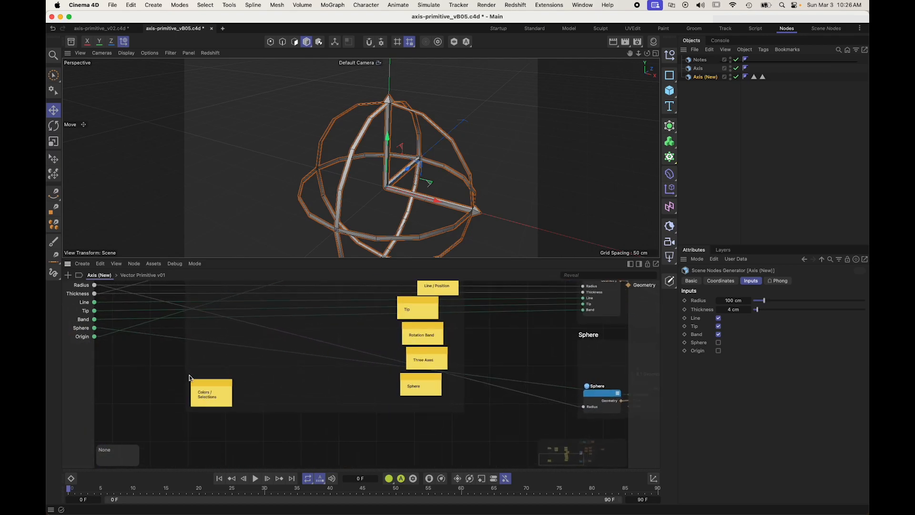
middle_drag(189, 375, 165, 425)
drag(271, 318, 345, 426)
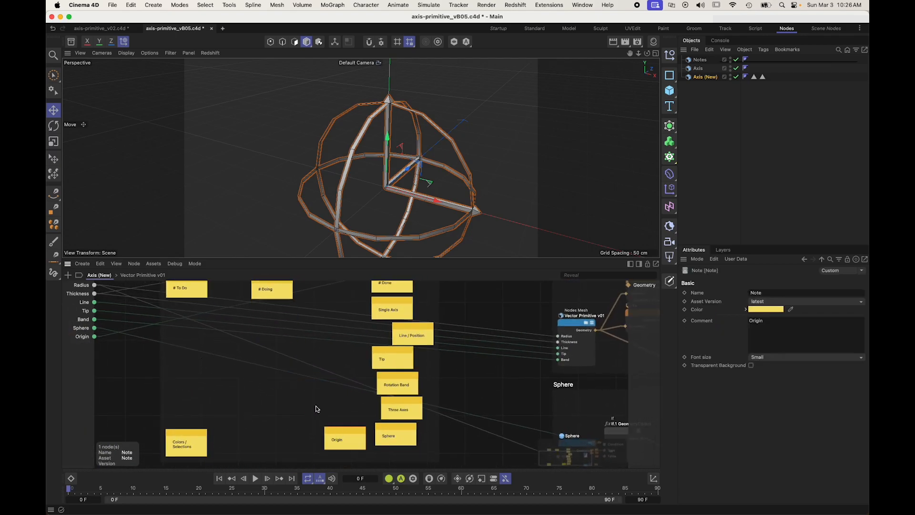
middle_drag(320, 413, 283, 373)
click(357, 421)
drag(315, 401, 368, 424)
scroll(237, 394, up, 5)
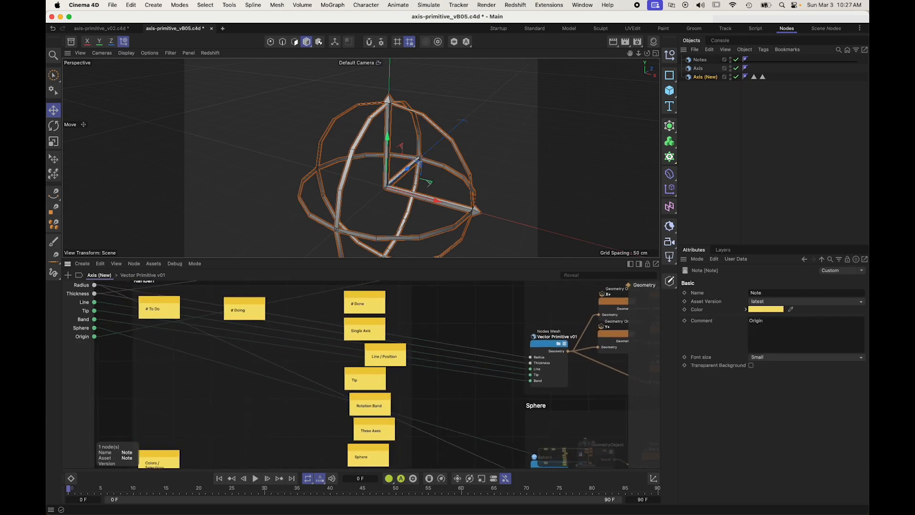
drag(162, 449, 164, 328)
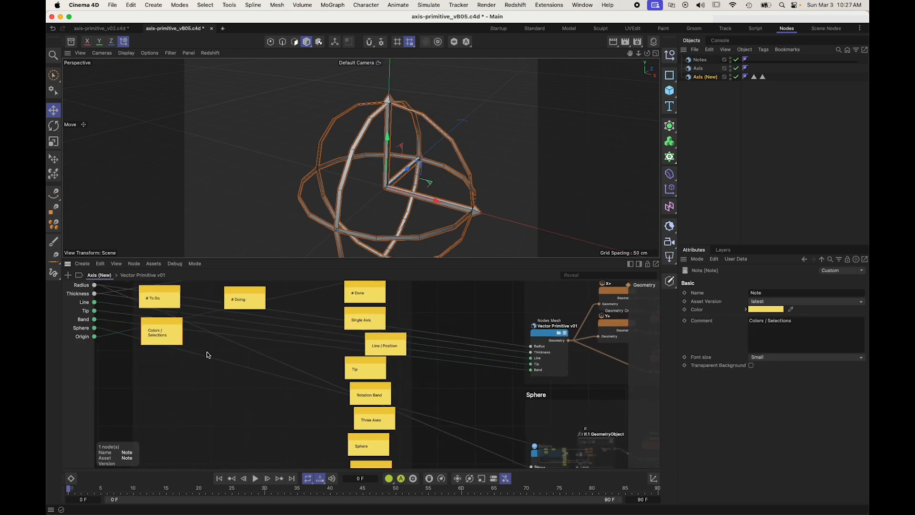
Step: Examine the axis geometry in the viewport and the scaffolds feeding the Connect node
scroll(502, 387, right, 1)
scroll(488, 386, right, 15)
alt+drag(452, 243, 410, 208)
scroll(410, 221, up, 3)
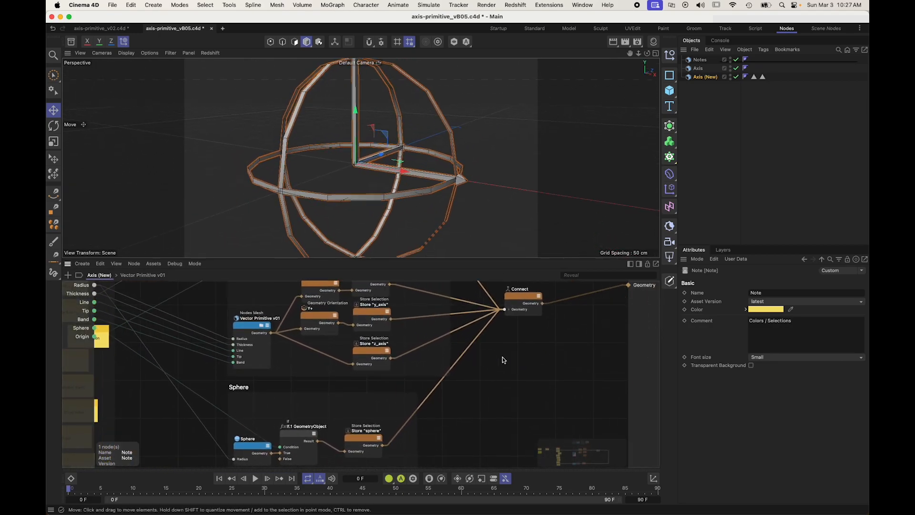
scroll(492, 358, right, 5)
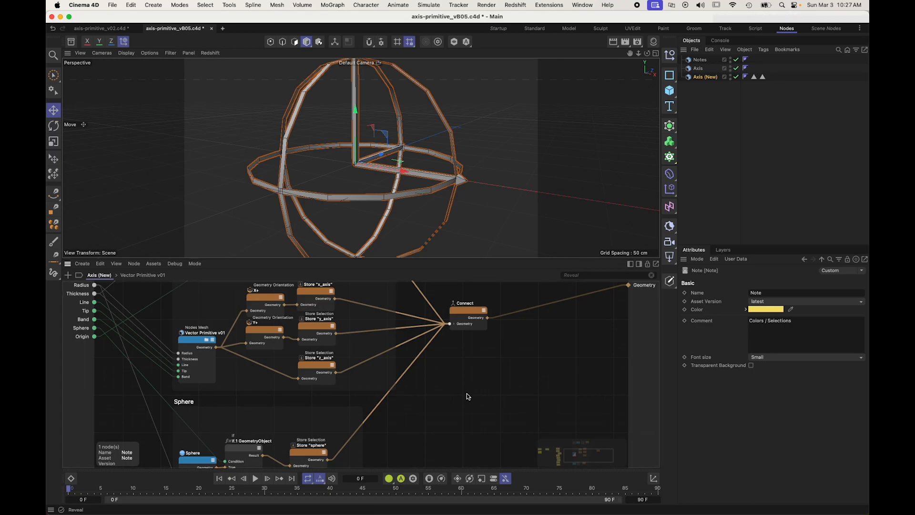
scroll(469, 397, down, 6)
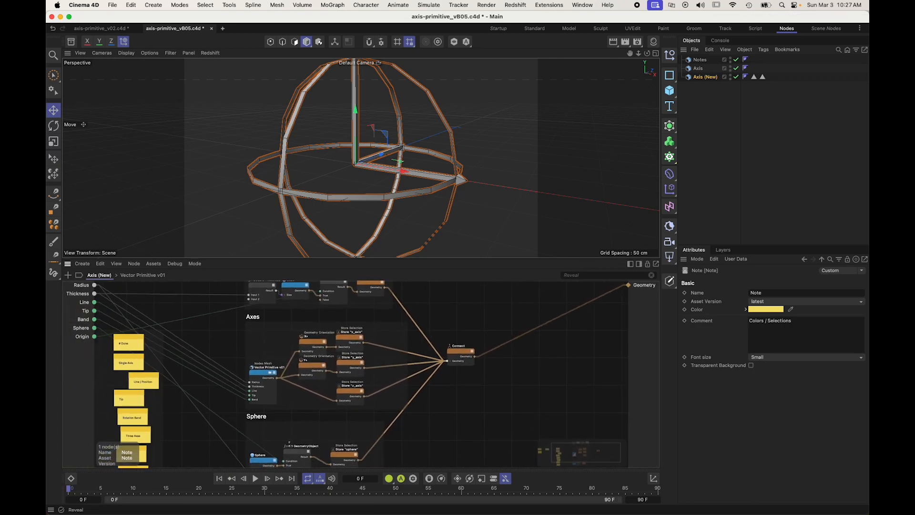
alt+middle_drag(486, 391, 467, 394)
alt+drag(422, 174, 398, 191)
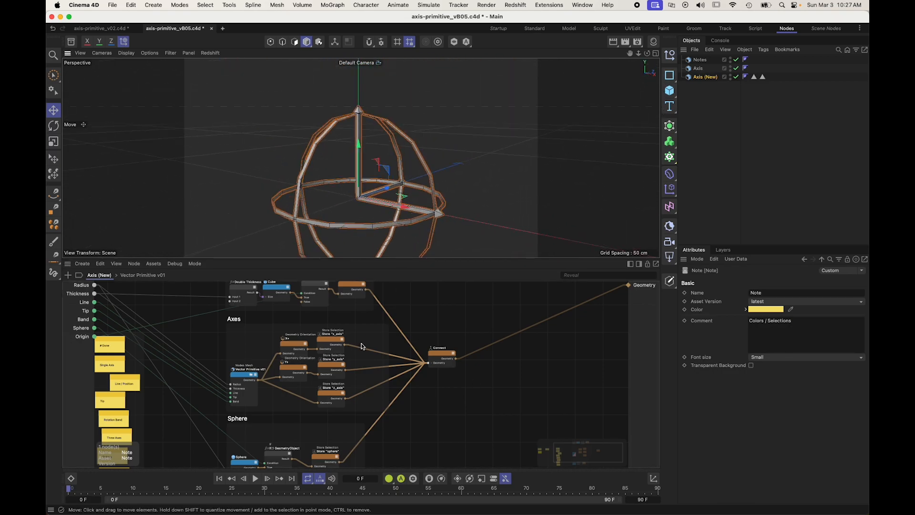
click(429, 321)
Step: Check the selection names stored by the X, Y and Z axis nodes and the sphere's Store Selection node
scroll(342, 335, up, 3)
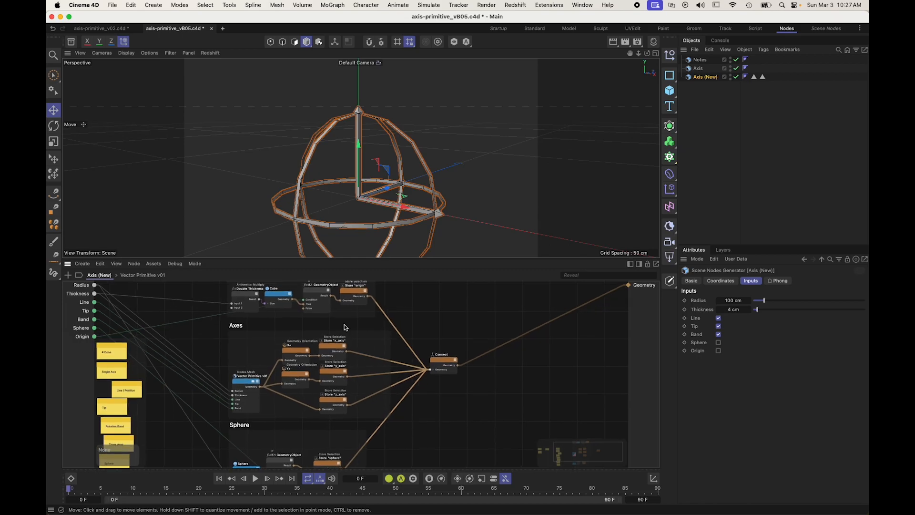
click(324, 354)
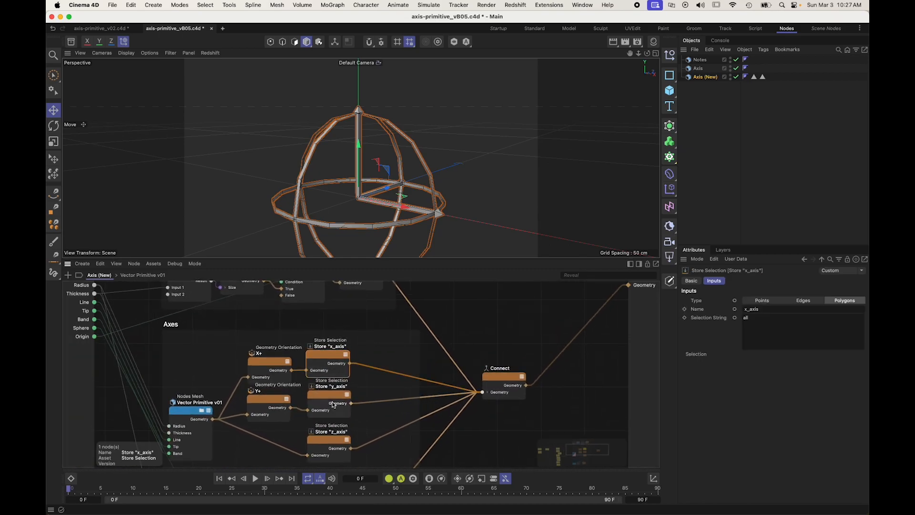
click(321, 396)
click(745, 308)
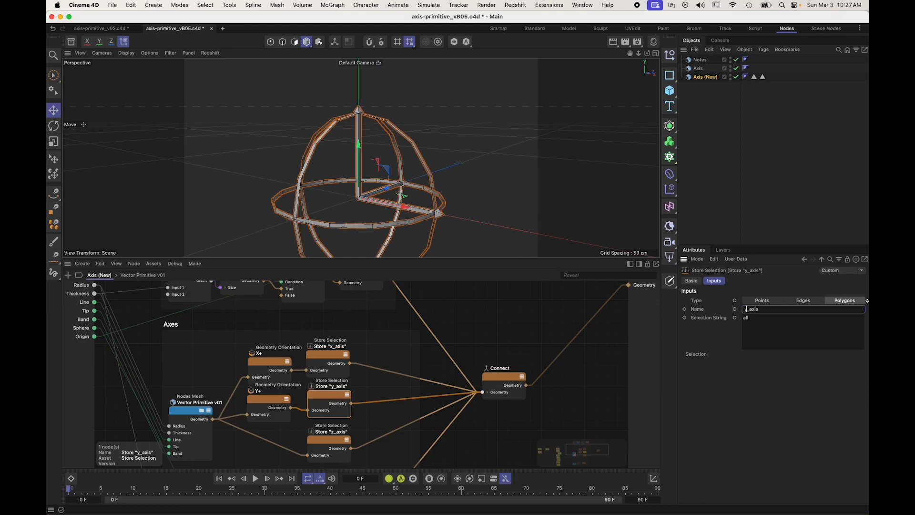
click(329, 442)
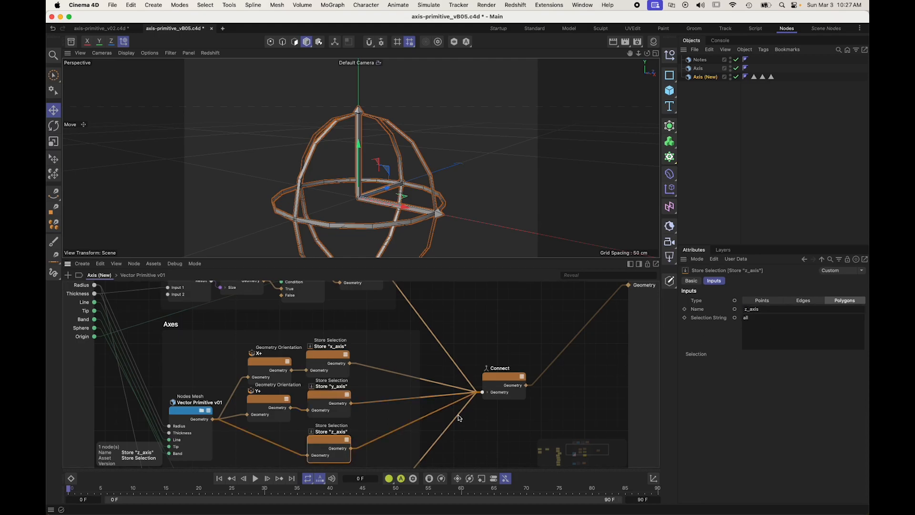
click(328, 404)
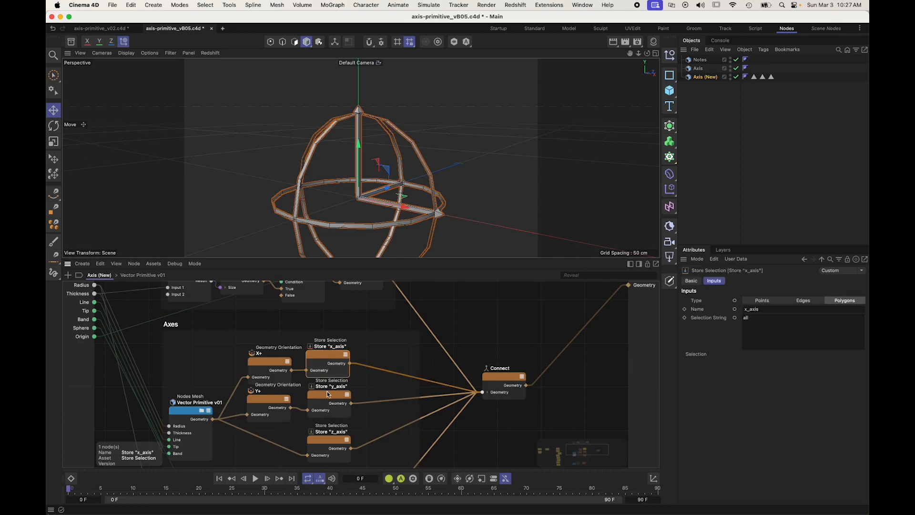
click(328, 442)
scroll(379, 426, down, 5)
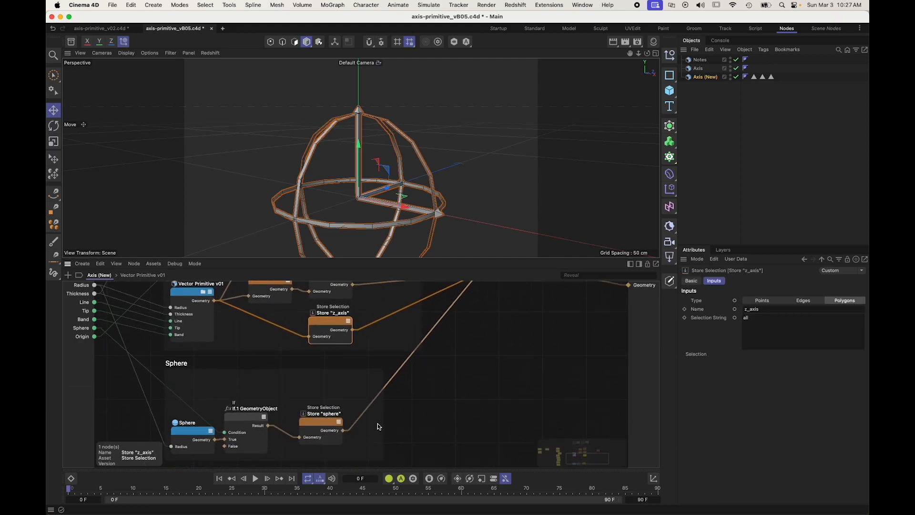
click(325, 422)
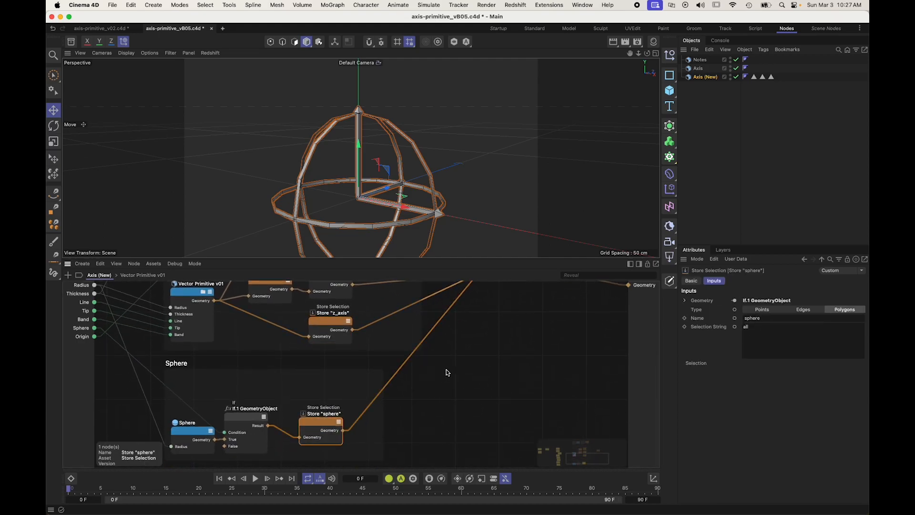
Step: Enable the Sphere input of the Axis (New) generator
scroll(443, 375, up, 3)
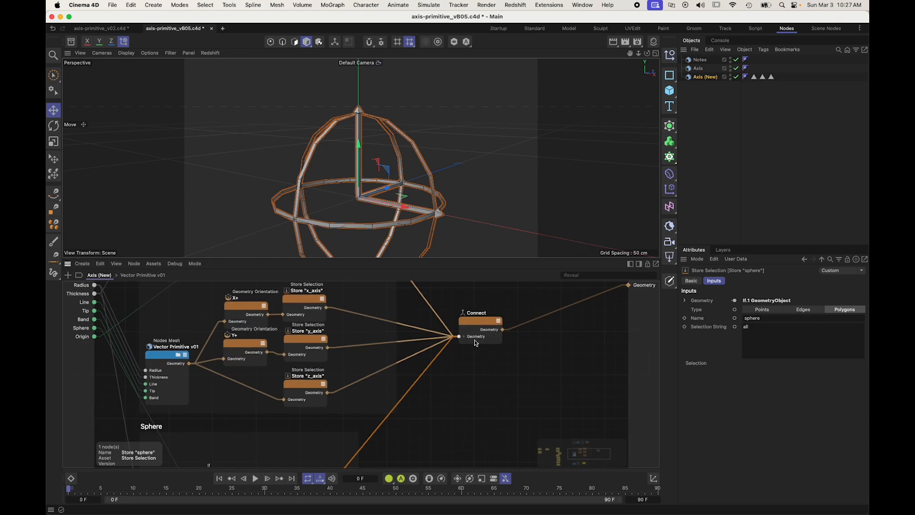
scroll(459, 371, down, 4)
click(768, 333)
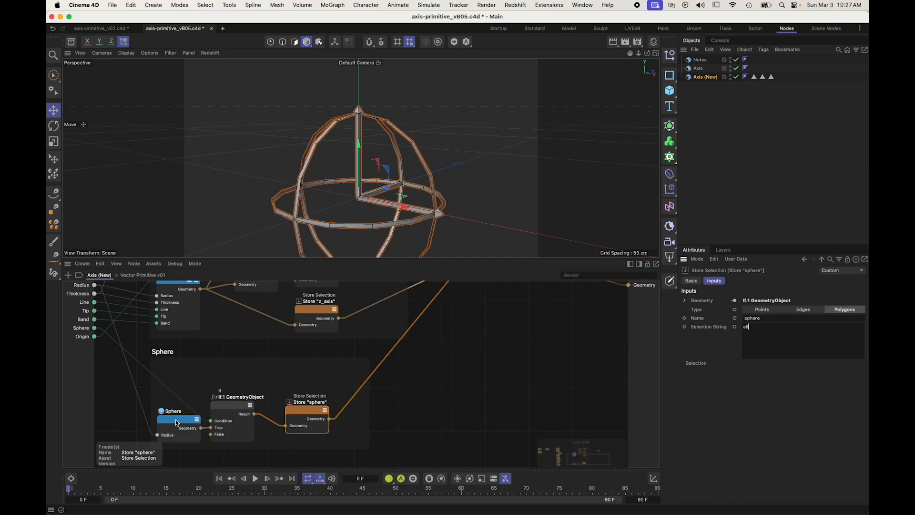
click(112, 415)
click(718, 342)
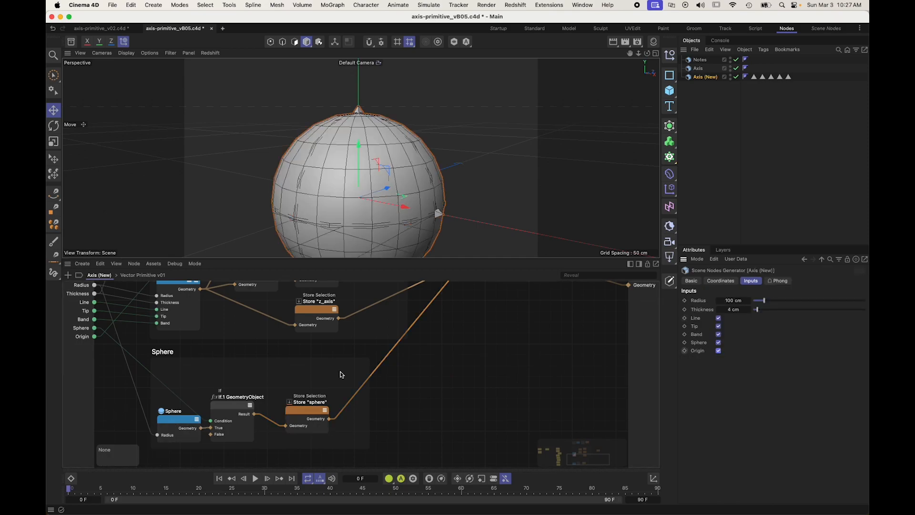
Step: Nudge the Store "sphere" node closer to the If node and rename the If node as If Sphere
drag(288, 408, 282, 405)
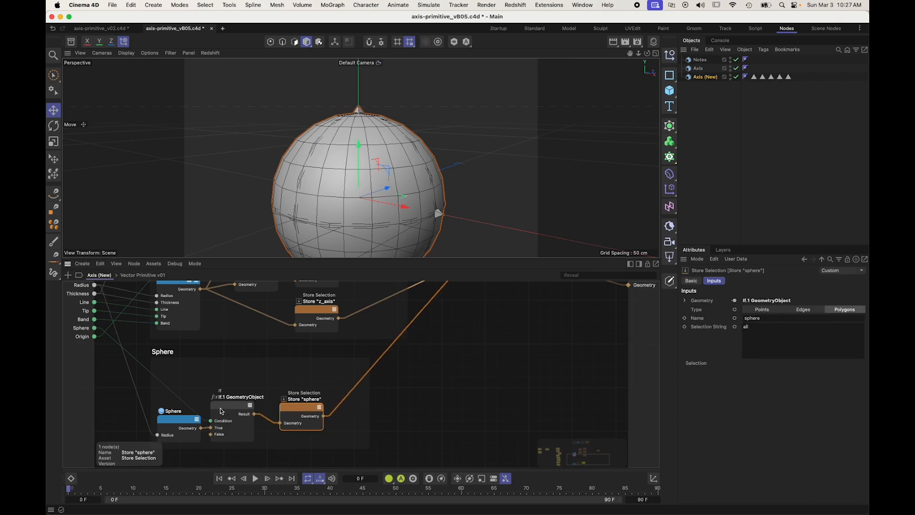
click(175, 420)
double_click(234, 398)
text(If Sphere)
key(Return)
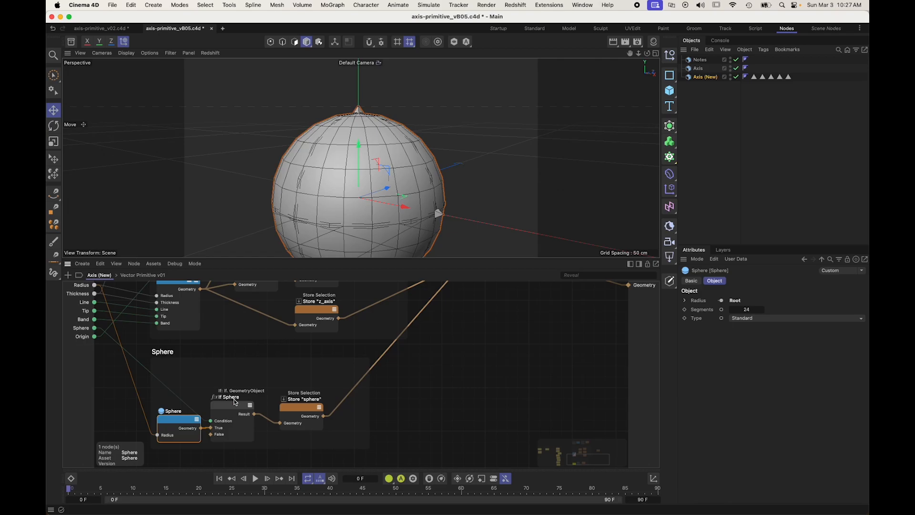
Step: Review the layout of the Origin, Axes and Sphere scaffolds and their connections into the Connect node
drag(416, 448, 165, 363)
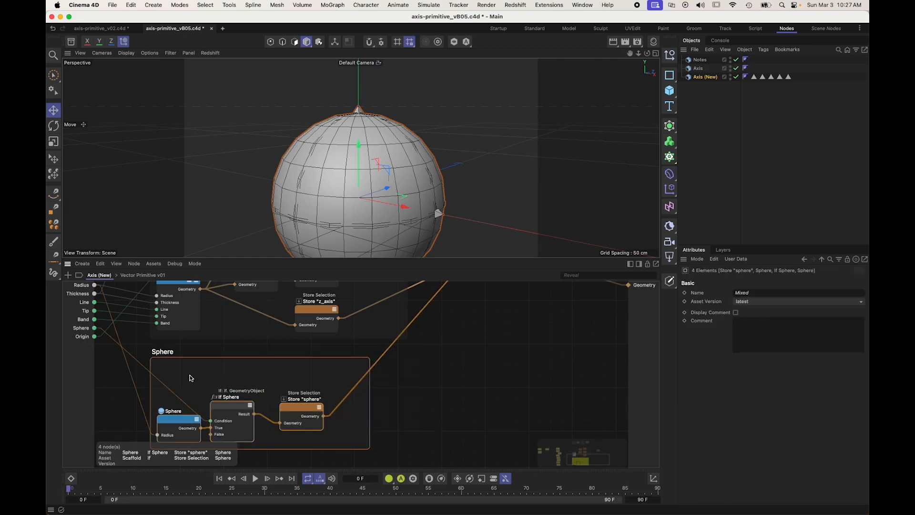
key(h)
drag(334, 336, 411, 364)
drag(334, 340, 497, 391)
alt+middle_drag(499, 375, 285, 435)
scroll(451, 325, up, 5)
click(417, 393)
alt+middle_drag(419, 394, 430, 347)
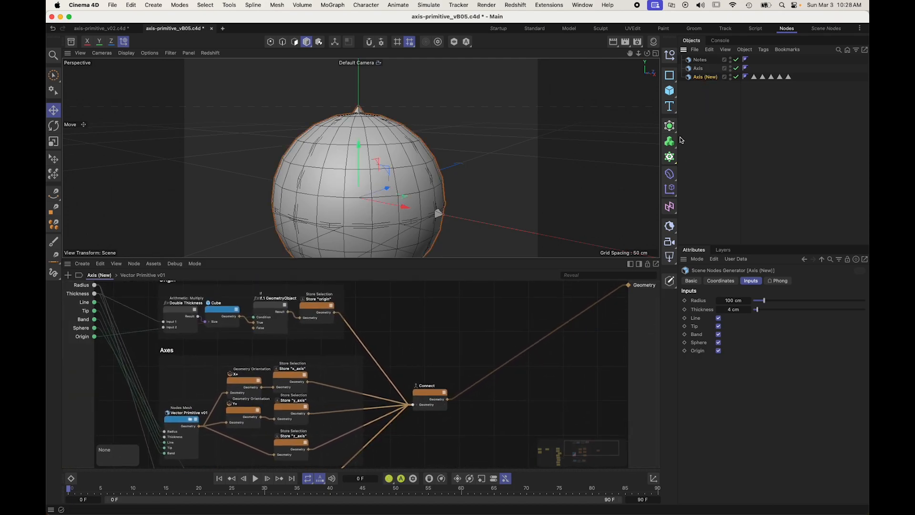
Step: Show the scene materials and apply Base, X Axis, Y Axis and Z Axis in that order to the Axis (New) object
click(653, 42)
click(605, 134)
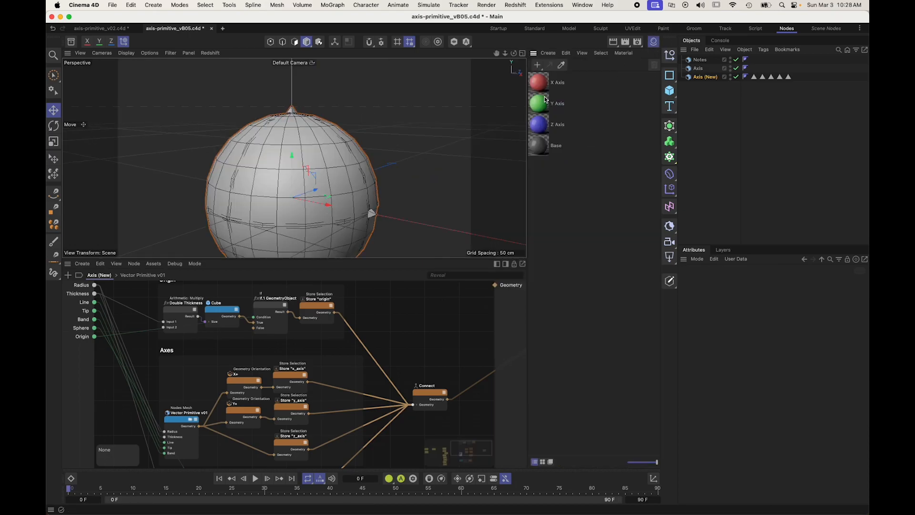
click(559, 148)
click(562, 187)
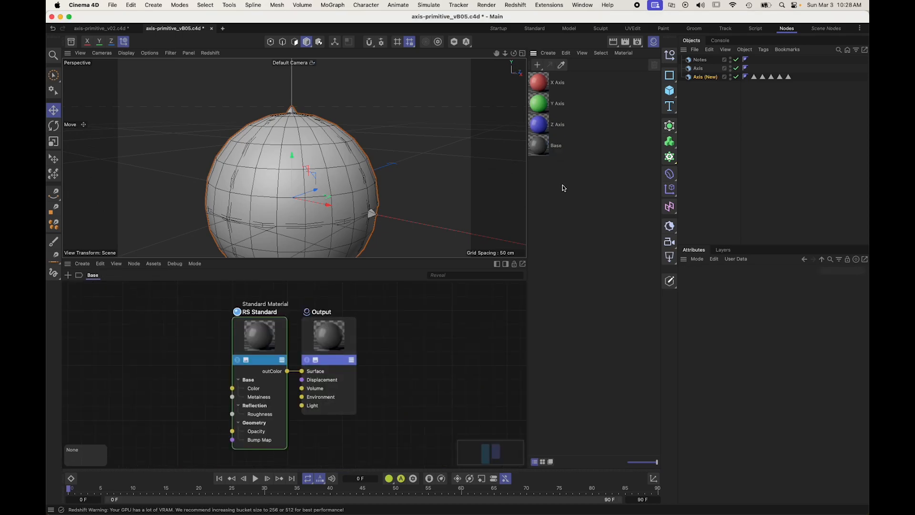
drag(548, 150, 695, 76)
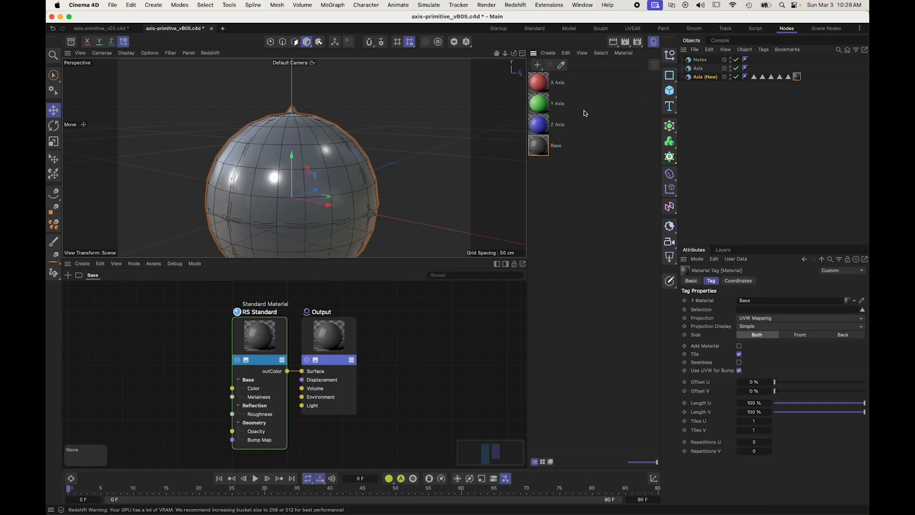
drag(539, 89, 693, 79)
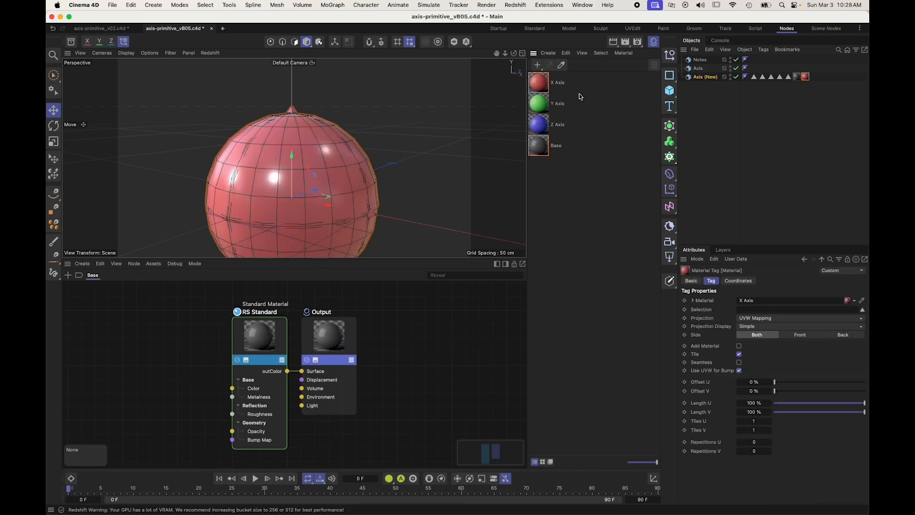
drag(552, 104, 702, 77)
drag(547, 127, 713, 77)
Step: Restrict the Base material tag to the origin selection and rename the Base material as Origin
click(796, 77)
click(758, 309)
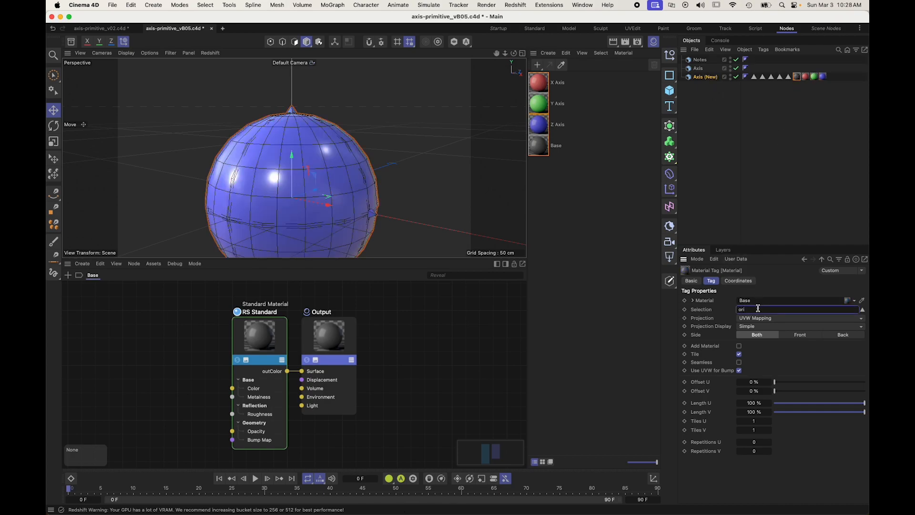
double_click(554, 145)
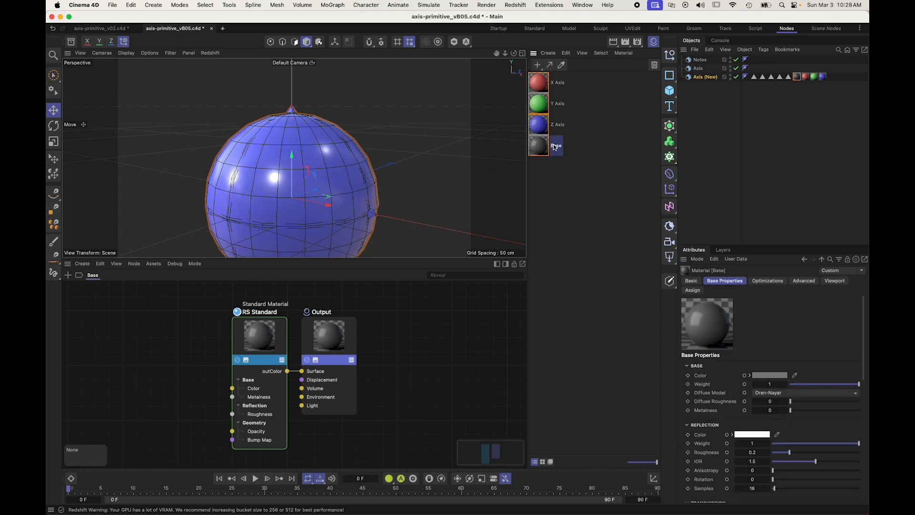
text(Origin)
key(Return)
Step: Restrict the X Axis, Y Axis and Z Axis material tags to the x_axis, y_axis and z_axis selections
click(805, 76)
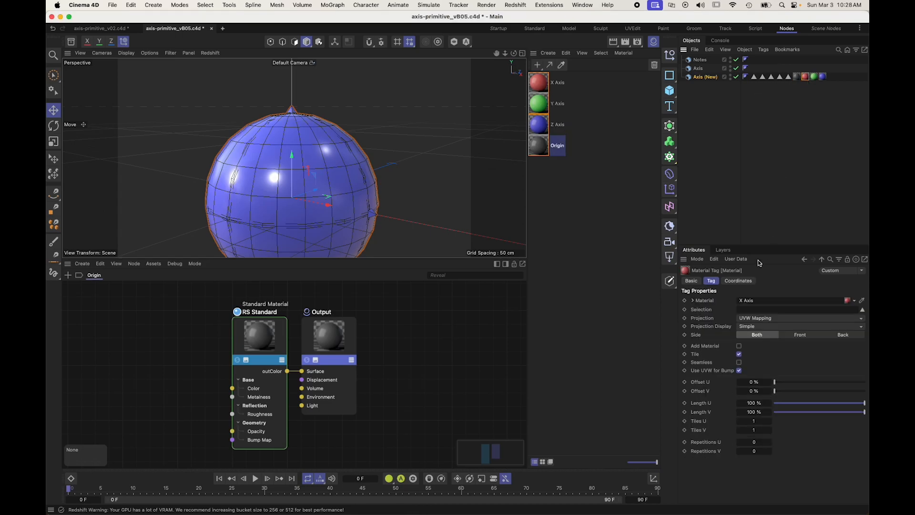
click(762, 310)
click(814, 76)
click(753, 310)
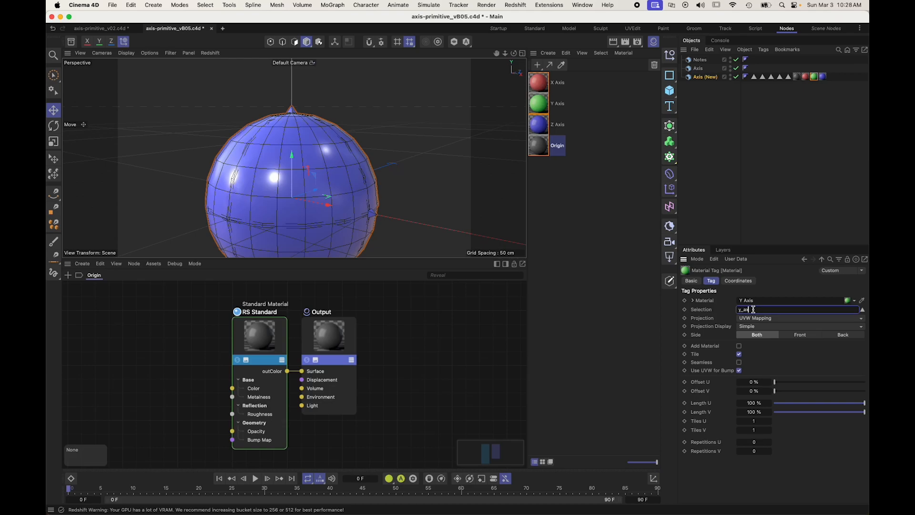
click(822, 77)
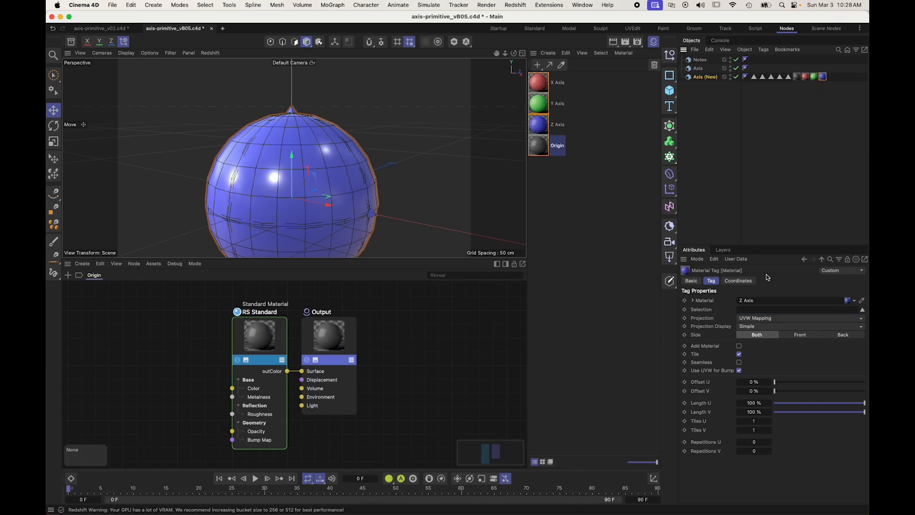
click(758, 309)
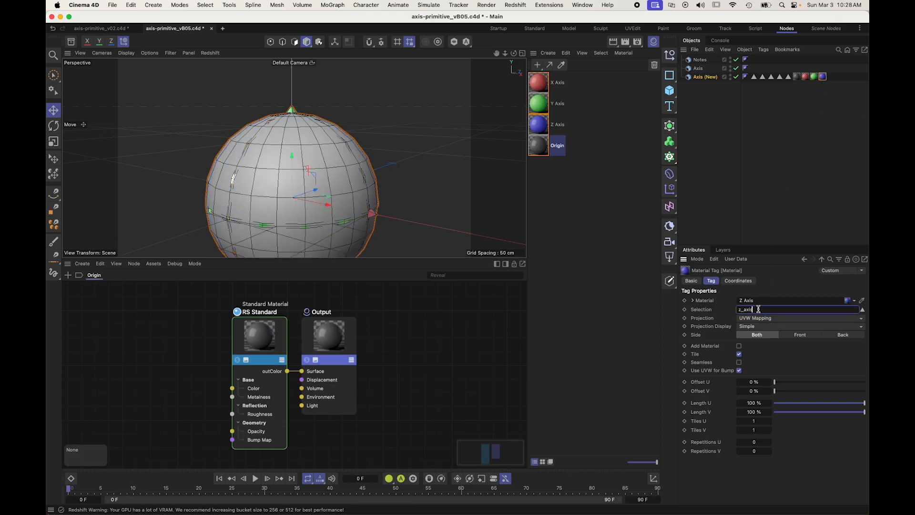
click(625, 224)
Step: Duplicate the Origin material, rename the copy as Sphere and change its base color to a light grey
ctrl+drag(541, 152, 549, 173)
double_click(559, 167)
text(Sphere)
key(Return)
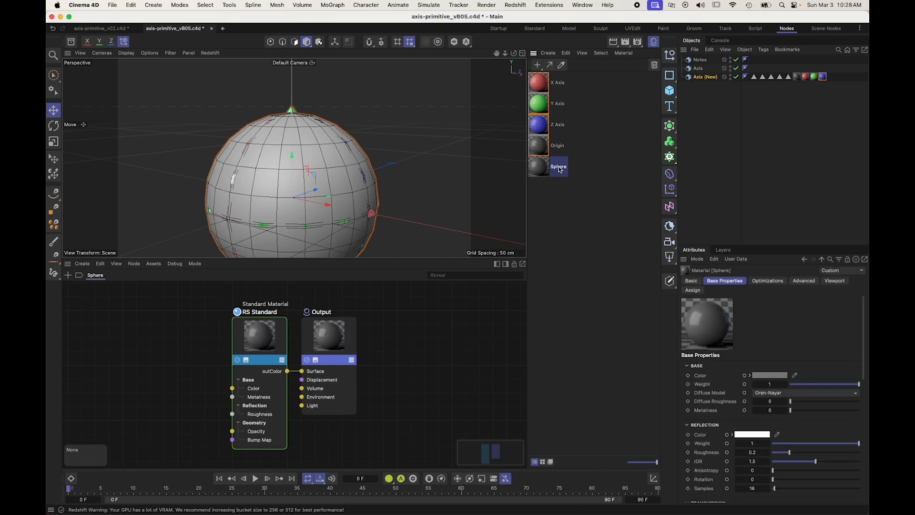
click(776, 376)
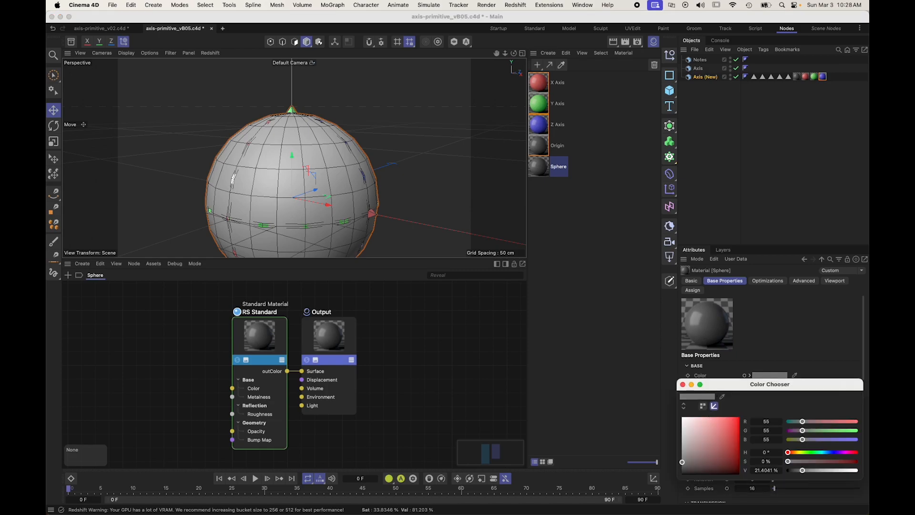
click(682, 384)
Step: Apply the Sphere material to the Axis (New) object and restrict its tag to the sphere selection
drag(547, 167, 715, 77)
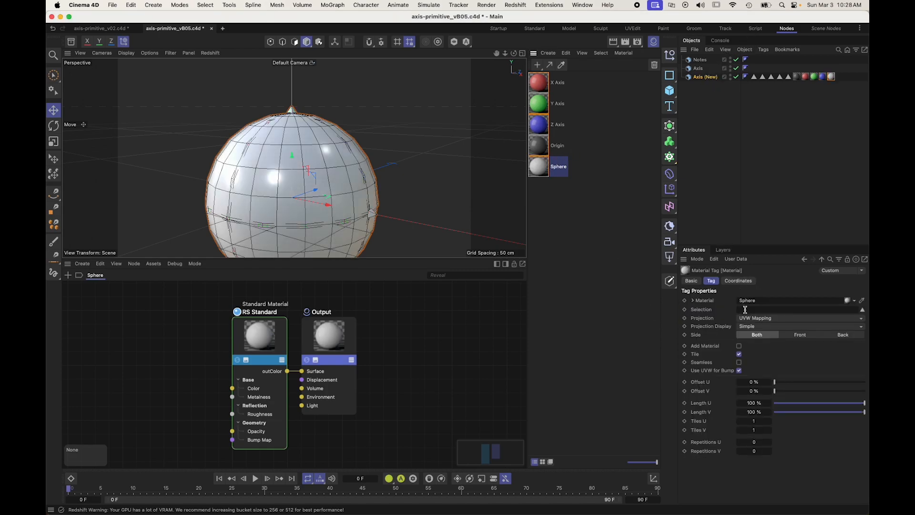
click(746, 309)
text(sphere)
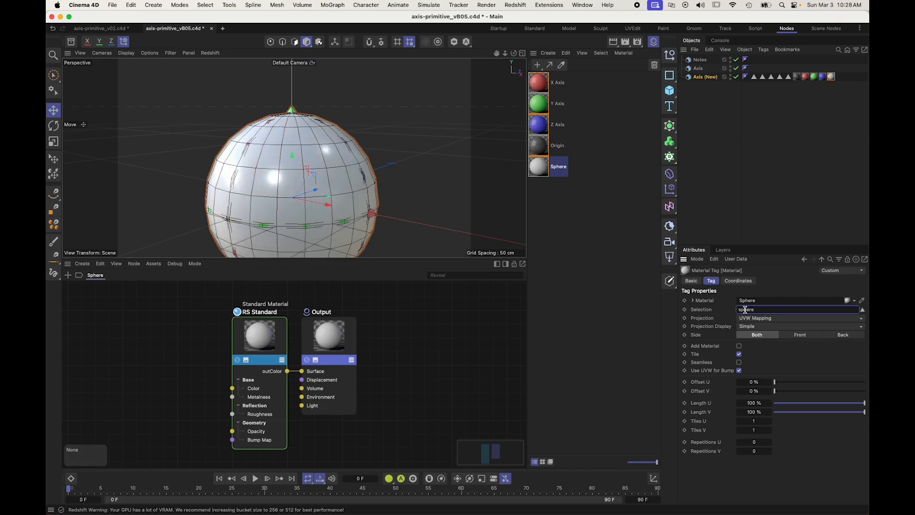
click(749, 180)
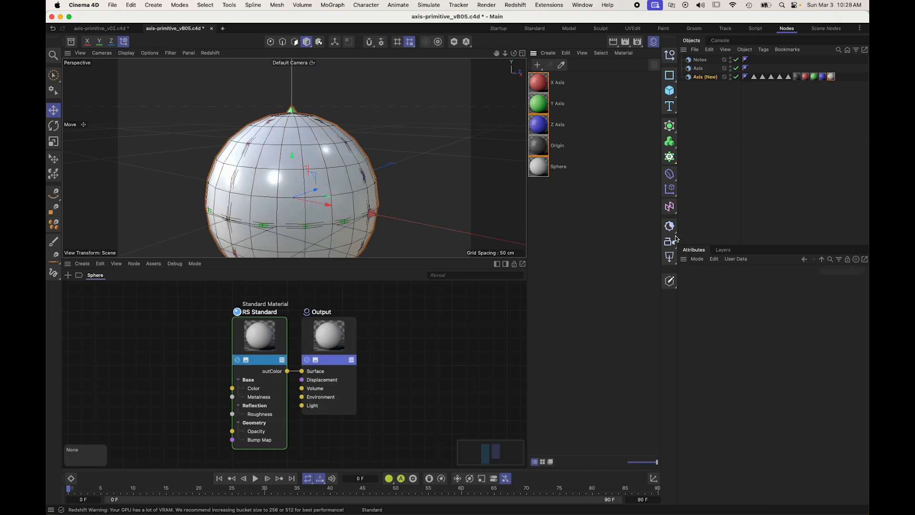
Step: Test the Sphere, Line, Tip and Band toggles of the Axis (New) generator, leaving only Sphere off
click(703, 78)
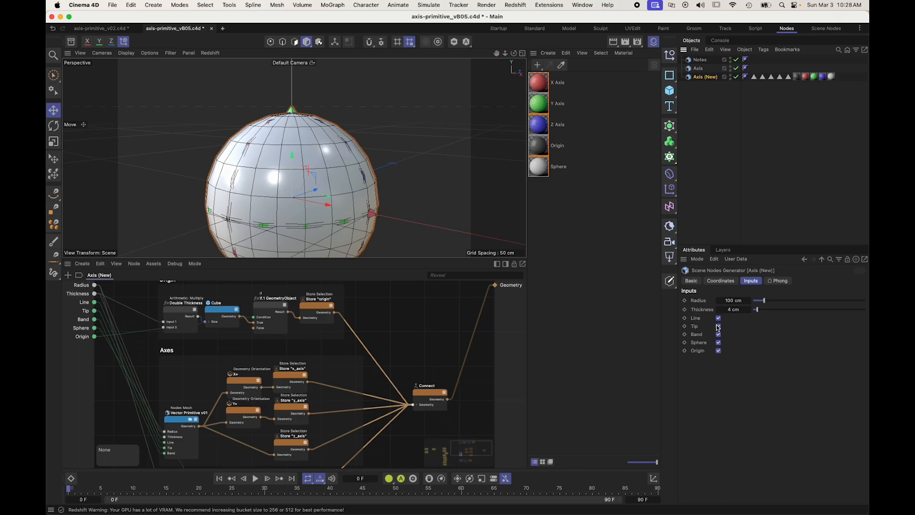
click(718, 343)
click(719, 343)
click(718, 343)
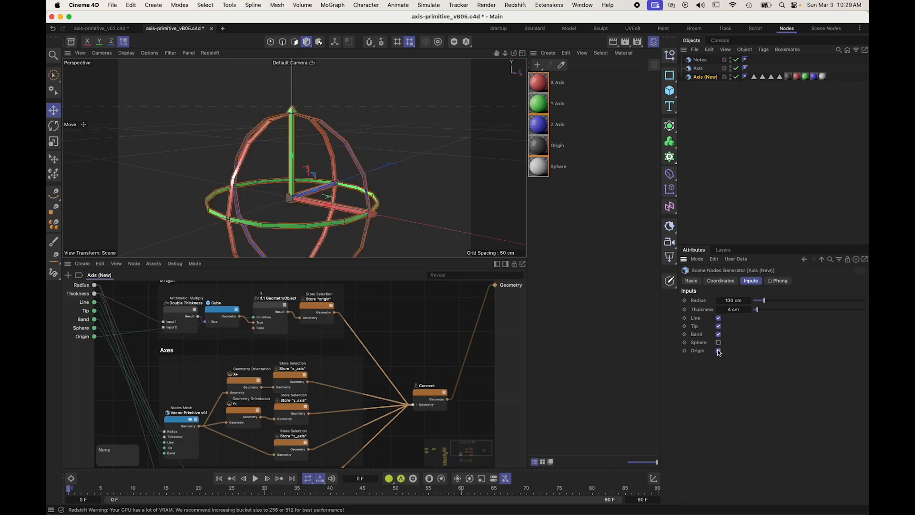
click(719, 319)
click(718, 319)
click(718, 327)
click(719, 327)
click(719, 335)
click(718, 335)
Step: Examine the colored axis lines and bands from several angles along with the Origin and Axes scaffolds
alt+drag(302, 196, 305, 161)
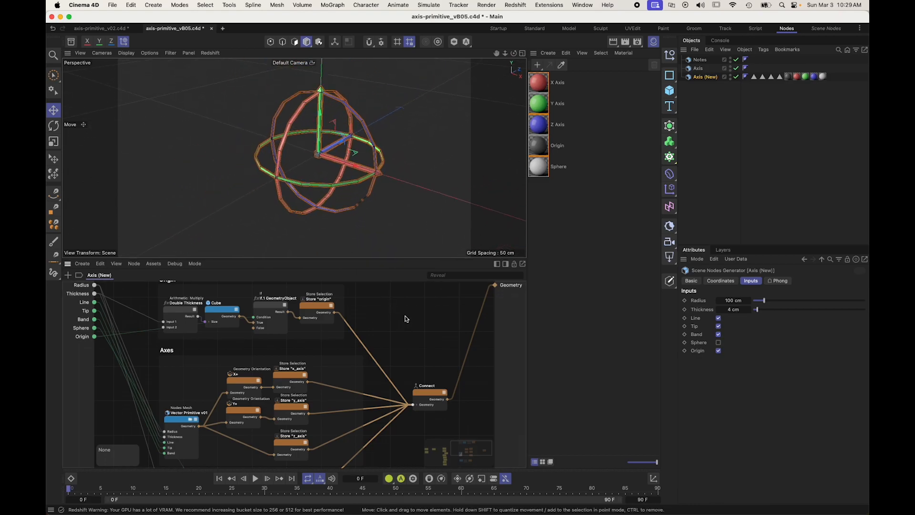
alt+middle_drag(406, 319, 413, 365)
alt+drag(306, 167, 286, 160)
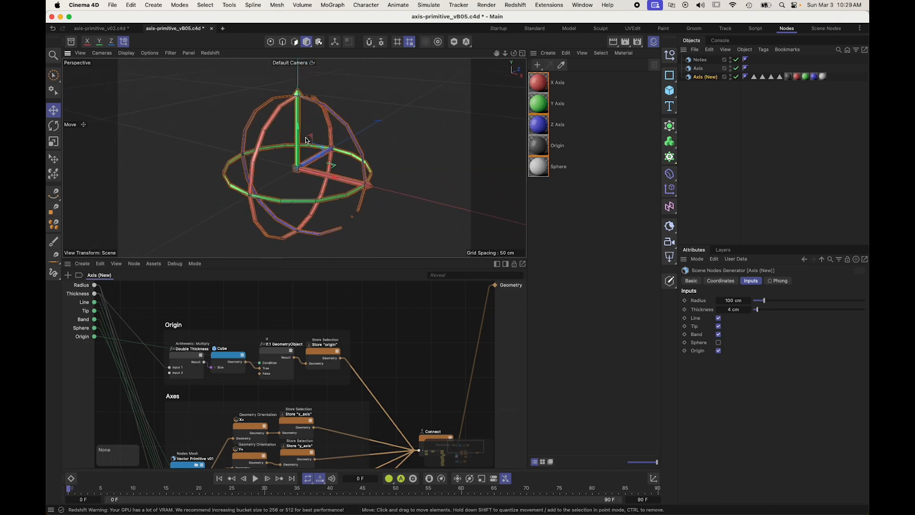
click(720, 139)
alt+drag(303, 167, 299, 176)
alt+middle_drag(350, 355, 412, 294)
alt+middle_drag(350, 299, 376, 312)
alt+drag(336, 229, 283, 214)
scroll(300, 158, up, 5)
alt+drag(336, 173, 315, 183)
scroll(314, 183, down, 4)
Step: Test the Band, Origin, Sphere and Tip toggles of the Axis (New) generator, leaving all of them enabled
click(704, 76)
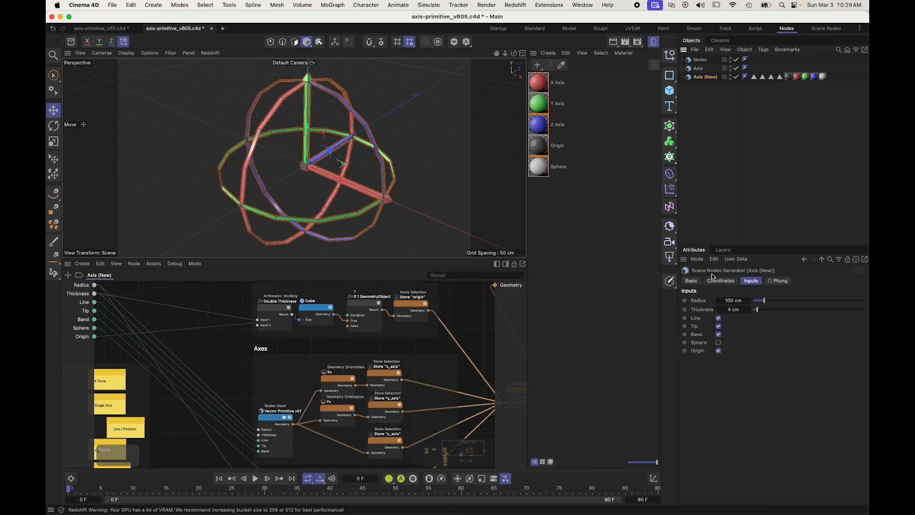
click(719, 334)
click(719, 334)
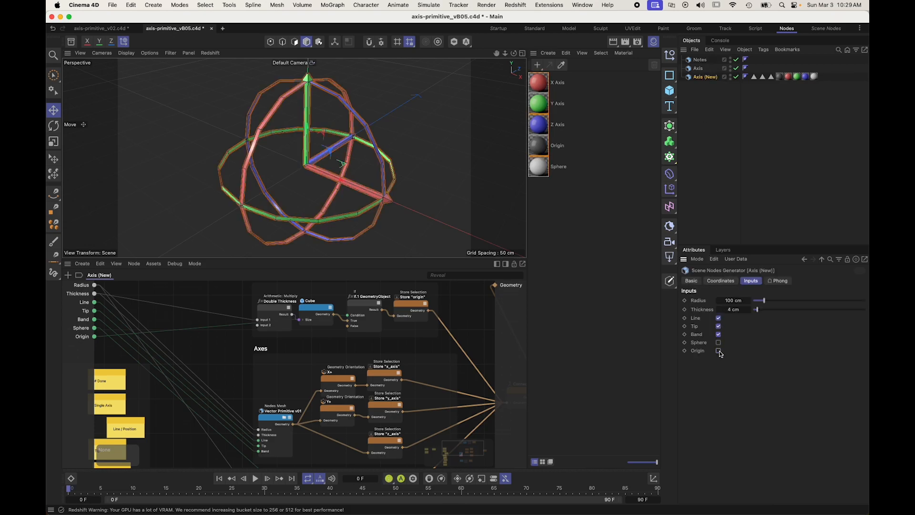
click(718, 343)
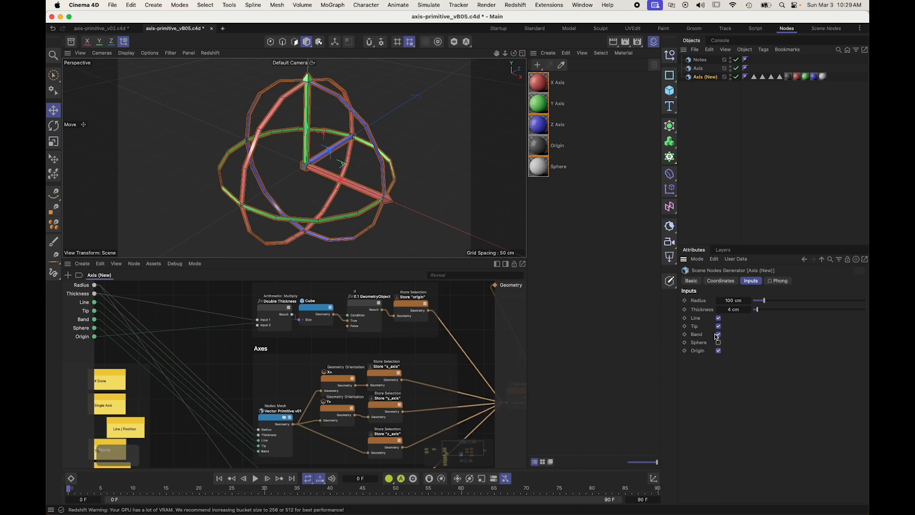
click(718, 343)
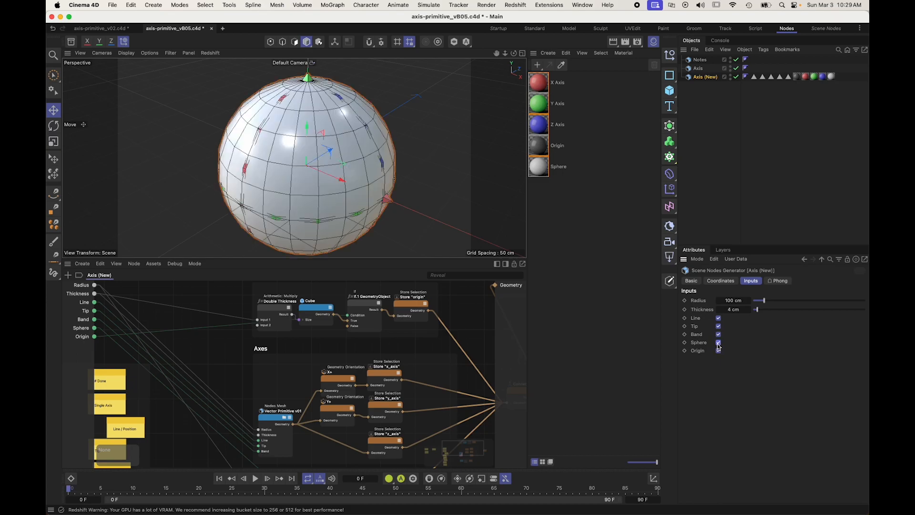
click(718, 327)
click(718, 326)
click(719, 334)
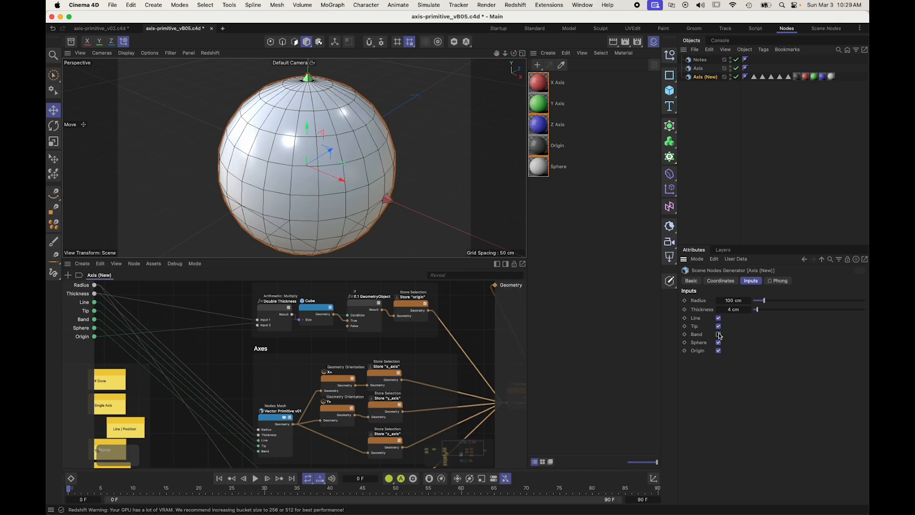
click(718, 335)
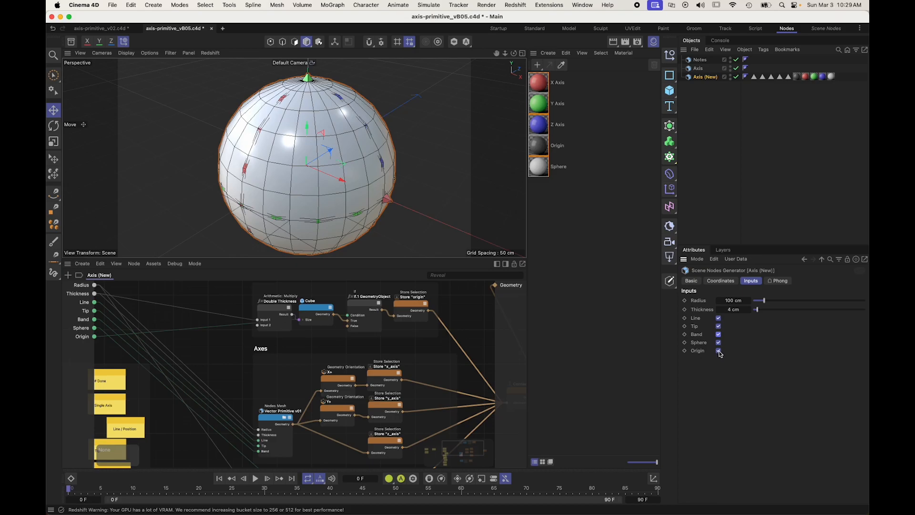
click(718, 342)
click(719, 343)
Step: Move the Sphere input above the Line input in the generator's input order
click(697, 334)
click(83, 332)
drag(83, 332, 81, 302)
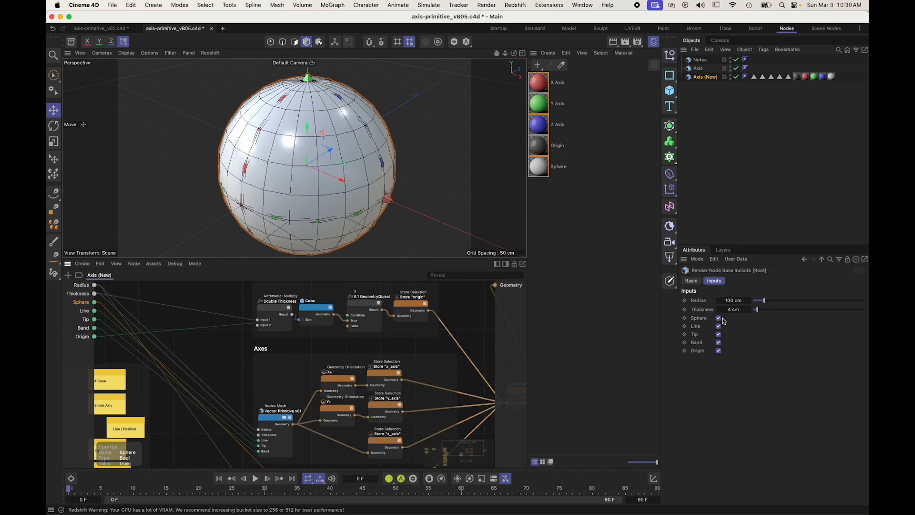
click(189, 380)
Step: Add a Switch node to the Axis (New) graph just below the Sphere scaffold
middle_drag(282, 389, 248, 268)
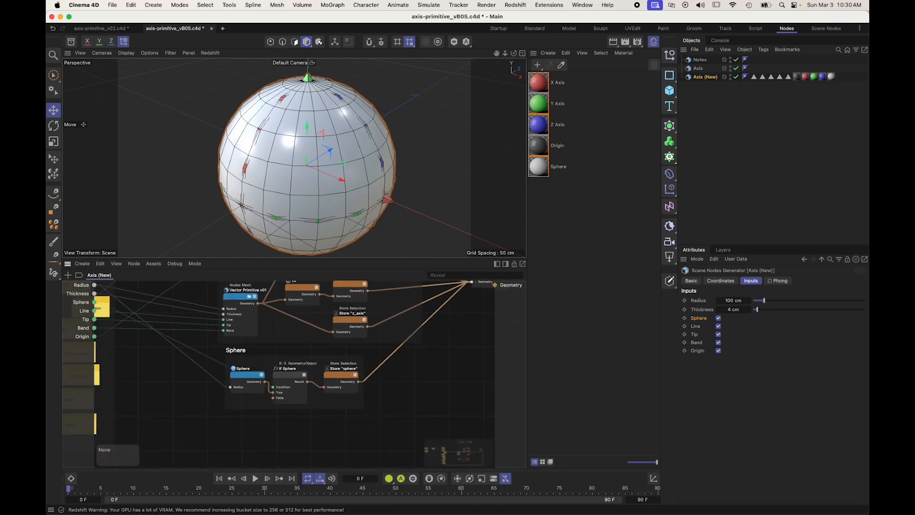
double_click(273, 429)
text(switch)
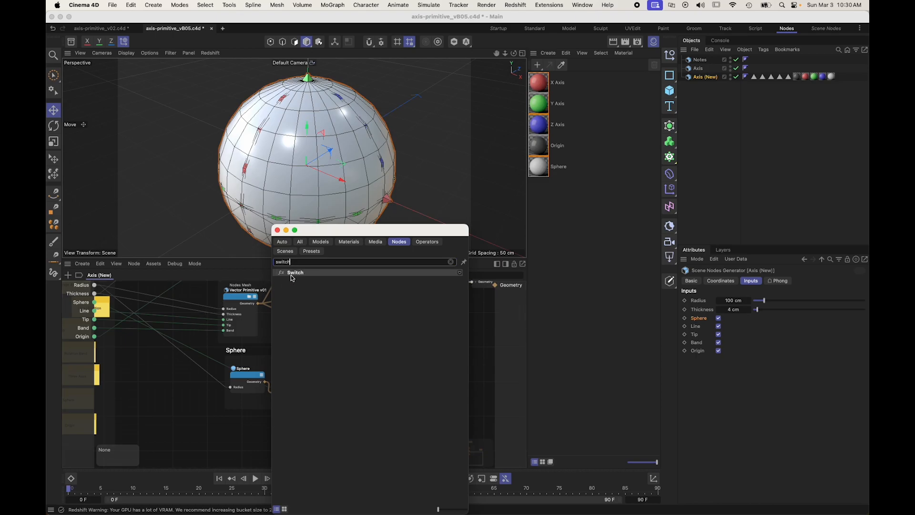
drag(290, 272, 248, 422)
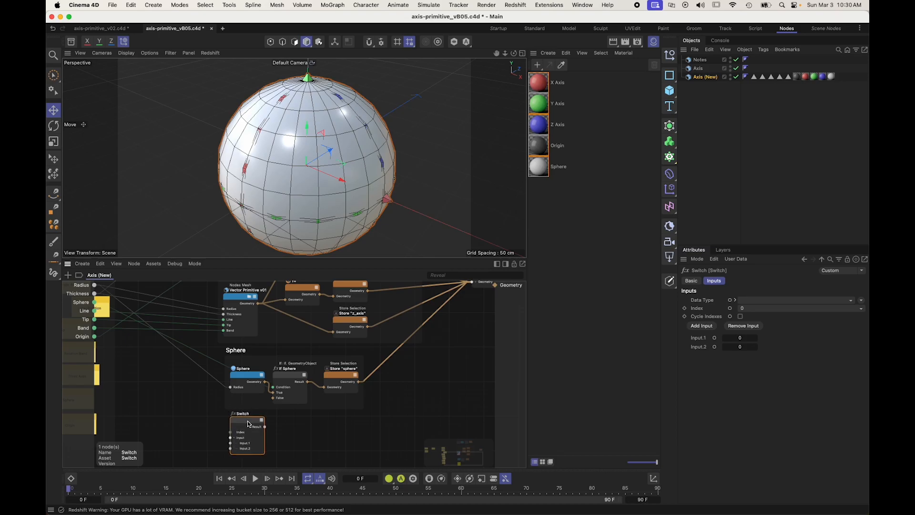
scroll(248, 423, up, 3)
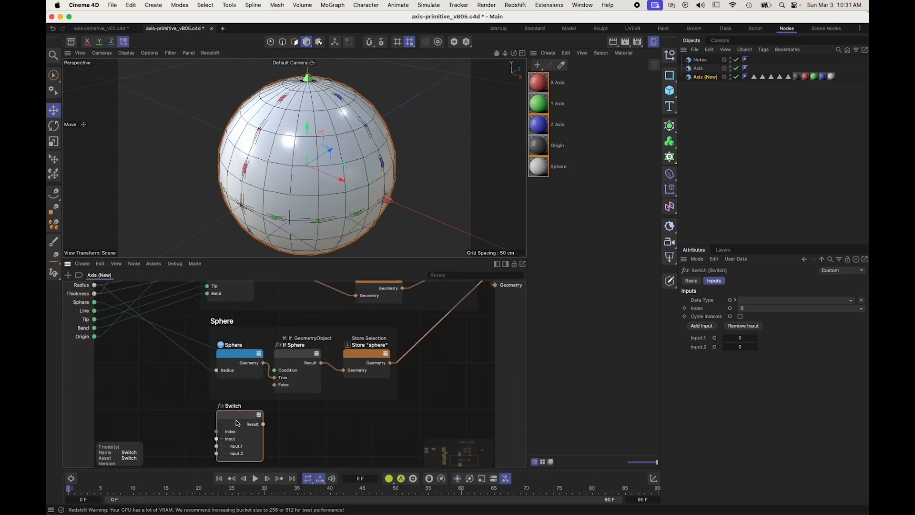
drag(235, 423, 245, 420)
Step: Rename the Switch node's two inputs as Axes and Sphere
double_click(247, 444)
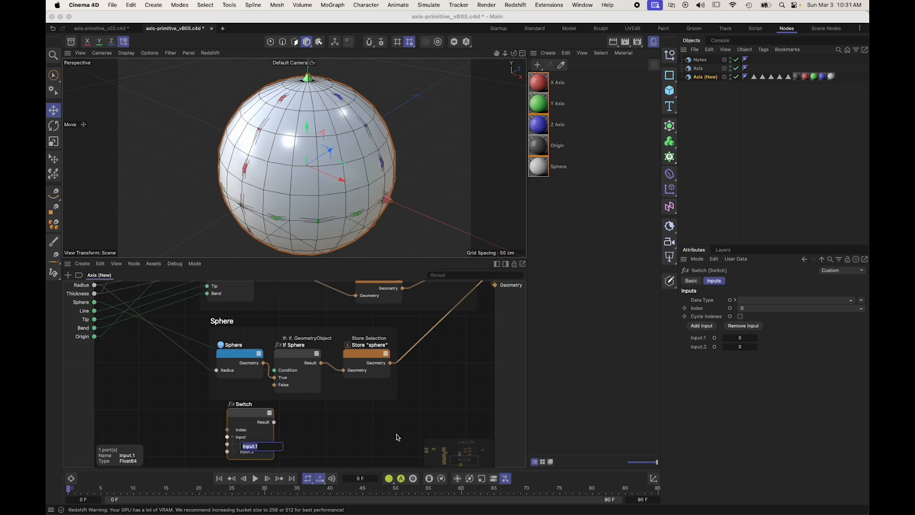
text(Spher)
key(BackSpace)
key(BackSpace)
text(Axes)
key(Return)
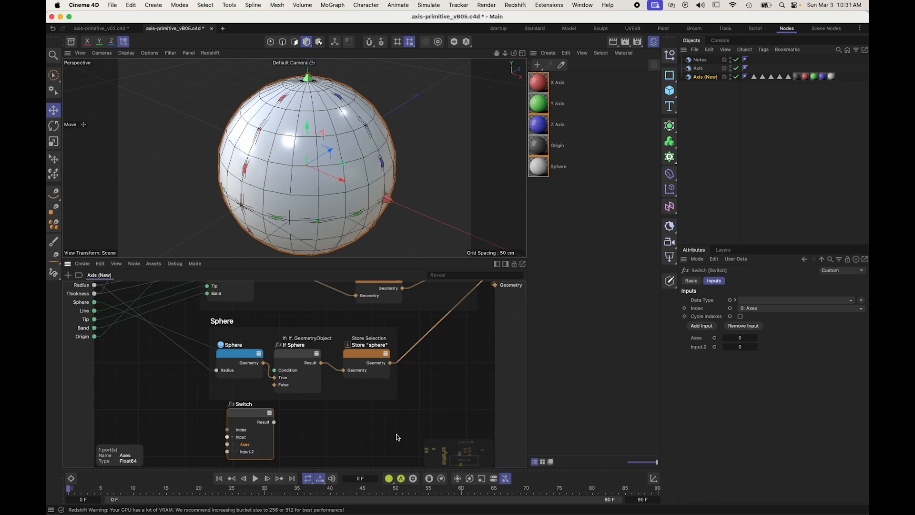
double_click(258, 452)
text(Sphere)
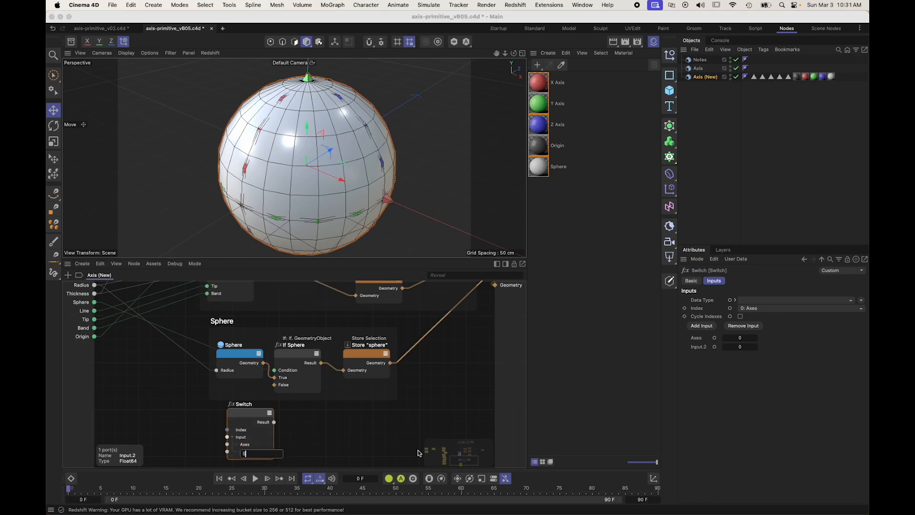
key(Return)
click(412, 452)
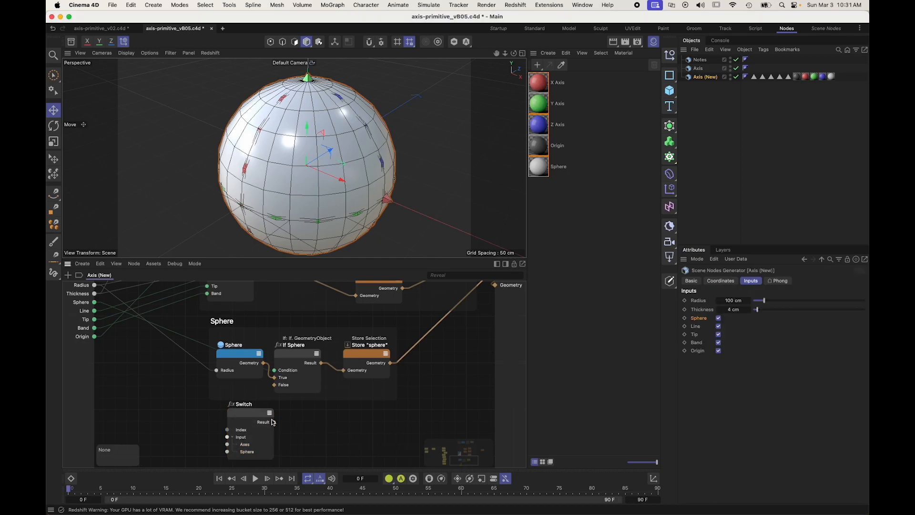
Step: Expose the Switch's Index port as a generator input and rename that input Mode
right_click(167, 422)
click(183, 423)
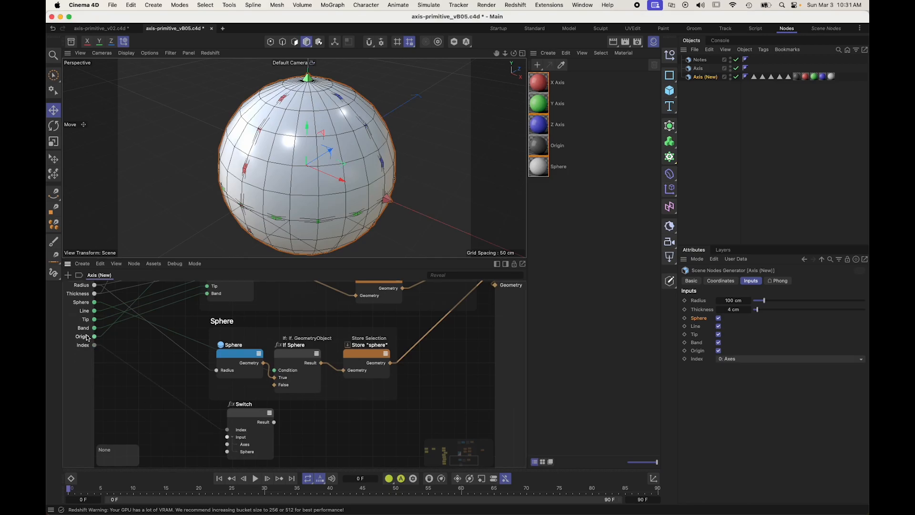
text(Mode)
key(Return)
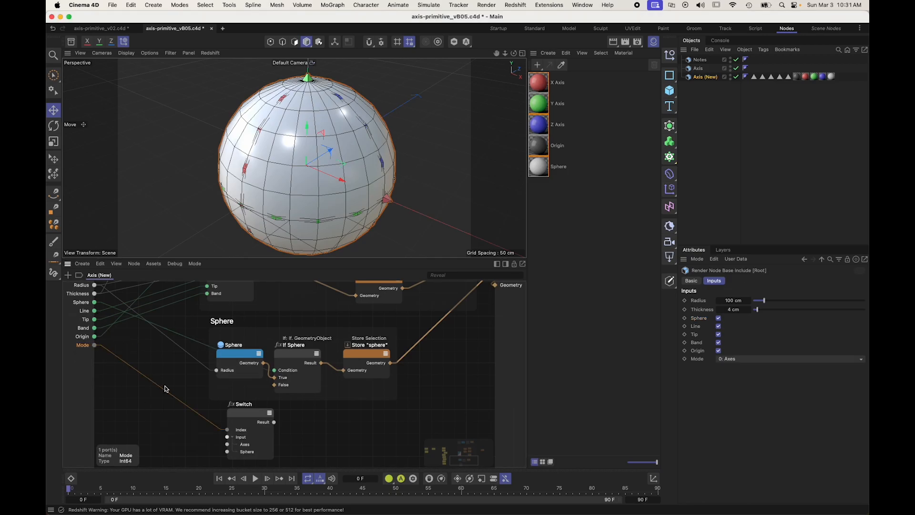
Step: Set the Switch's Sphere value to 1 and its data type to Int
mouse_move(244, 454)
click(254, 452)
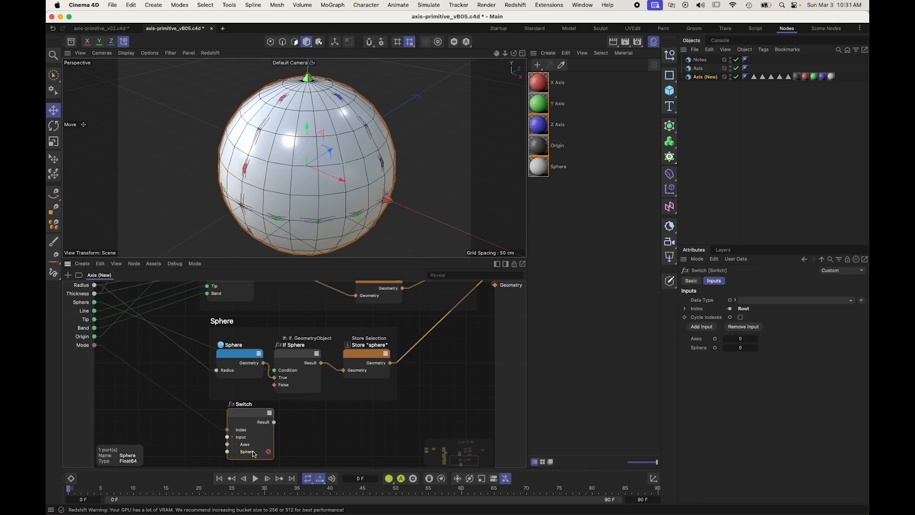
click(742, 348)
text(1)
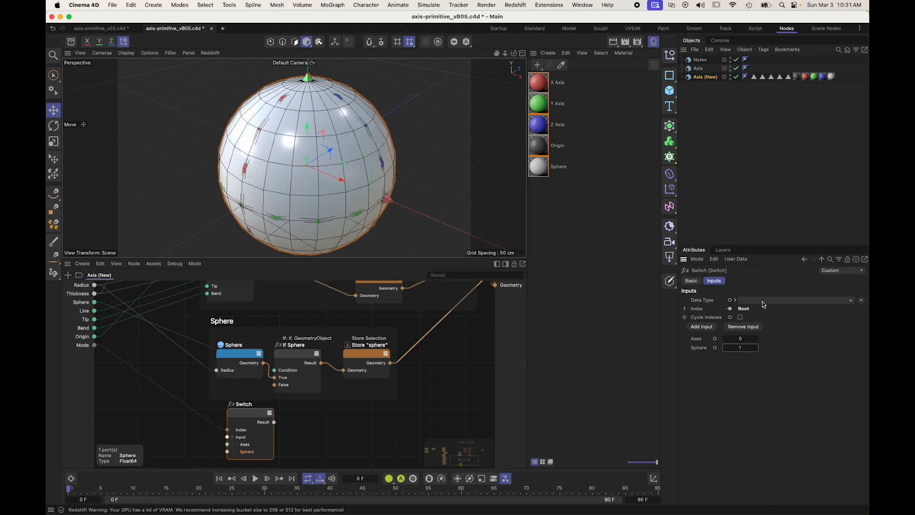
click(762, 302)
click(759, 365)
drag(246, 420, 228, 413)
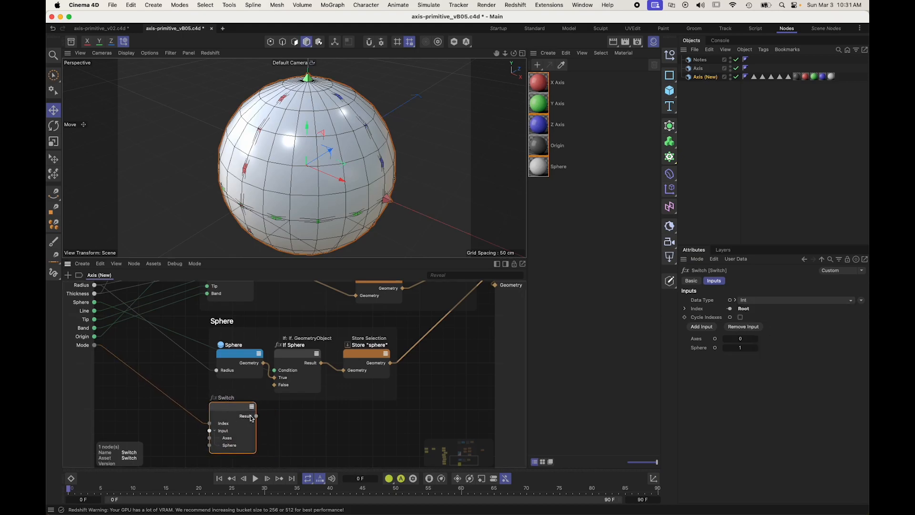
Step: Connect the Switch result to the If Sphere condition, remove the generator's Sphere input and move Mode directly below Thickness
drag(257, 416, 275, 370)
click(80, 305)
drag(82, 336, 87, 303)
drag(222, 405, 158, 349)
click(137, 425)
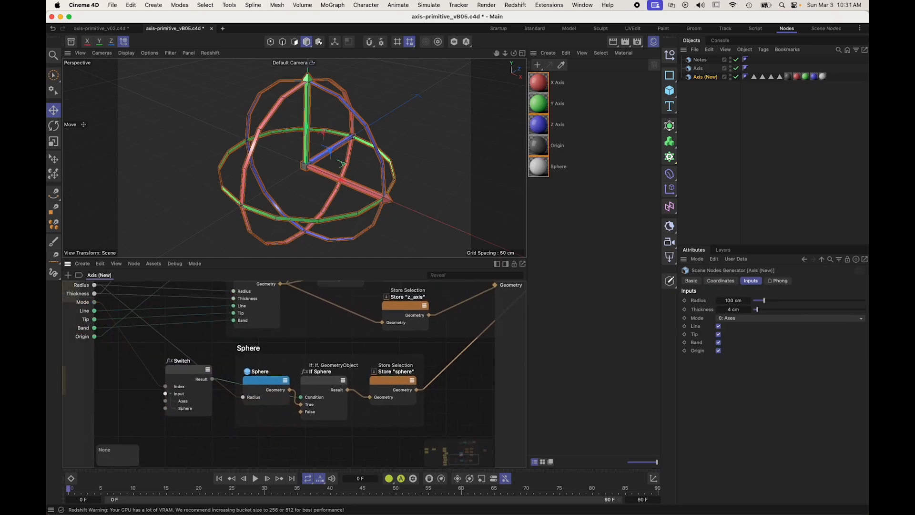
Step: Position the Switch node in the free space between the notes and the Sphere scaffold
key(h)
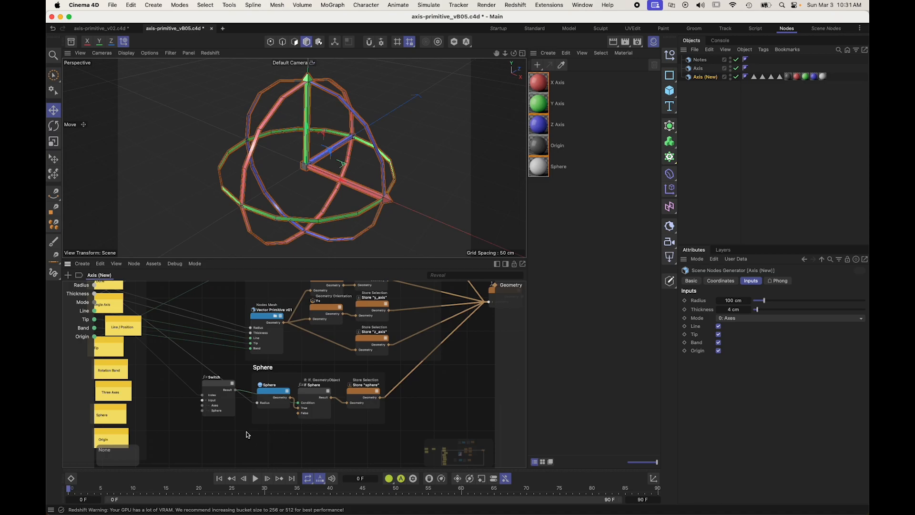
alt+middle_drag(239, 403, 225, 413)
scroll(239, 402, down, 1)
drag(248, 413, 212, 402)
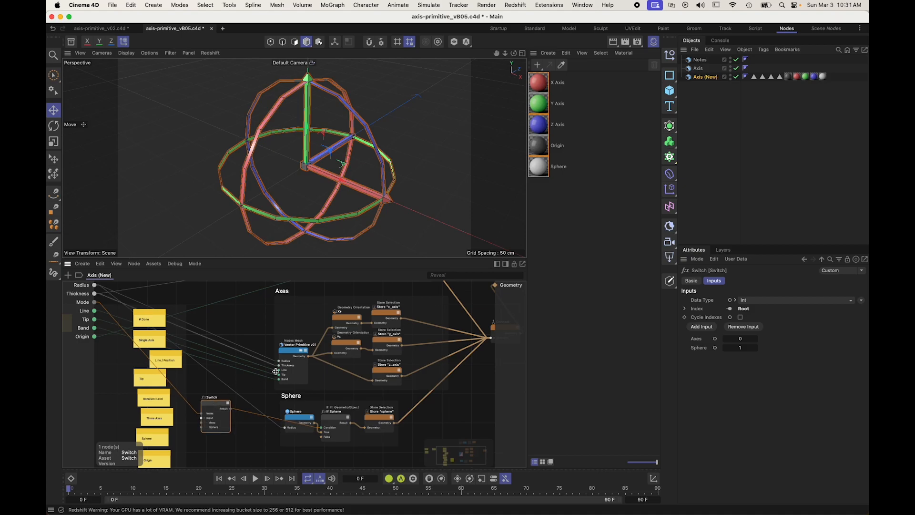
scroll(251, 381, up, 1)
scroll(255, 386, up, 1)
scroll(233, 398, up, 1)
drag(211, 412, 220, 395)
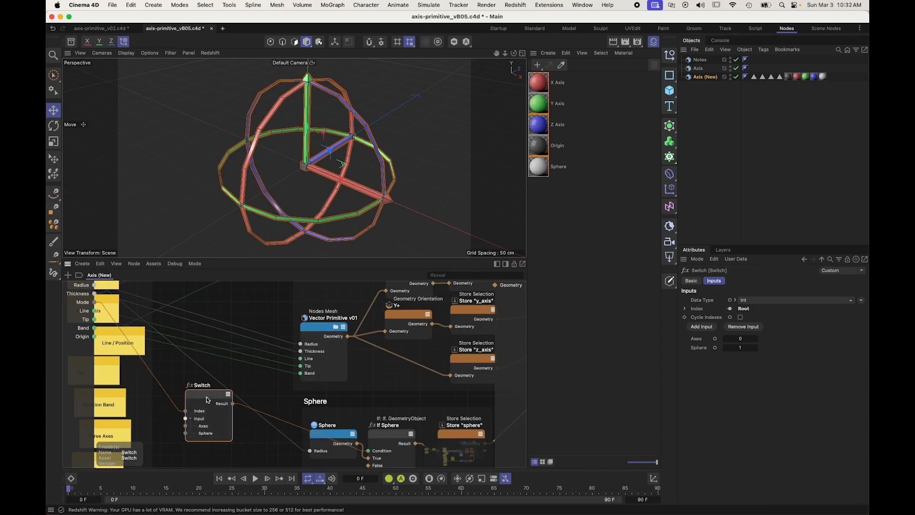
middle_drag(206, 441, 241, 423)
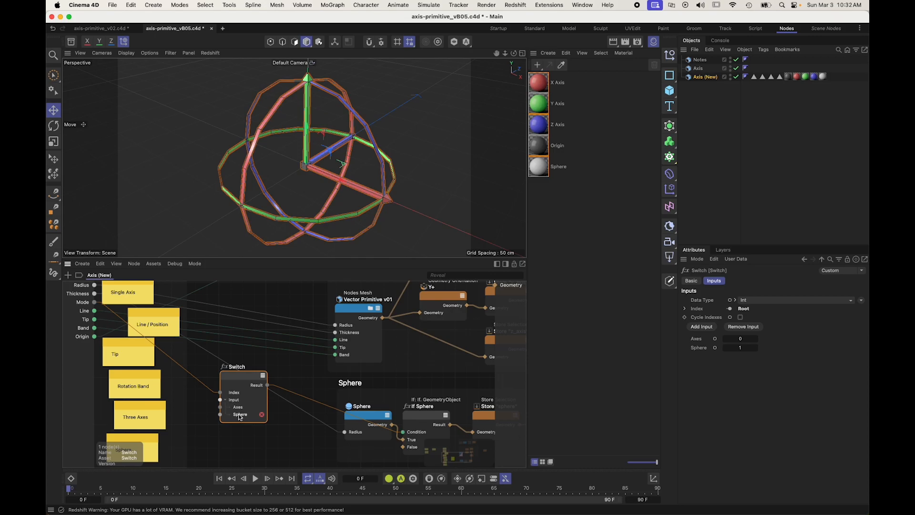
drag(241, 384, 237, 387)
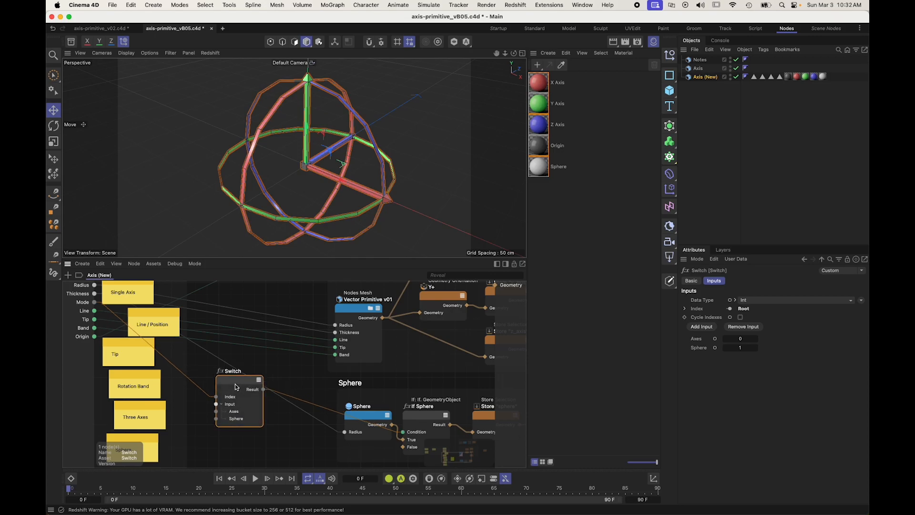
Step: Reorder the inputs so Band precedes Tip on Vector Primitive v01 and the generator, and move Origin directly below Mode
click(345, 358)
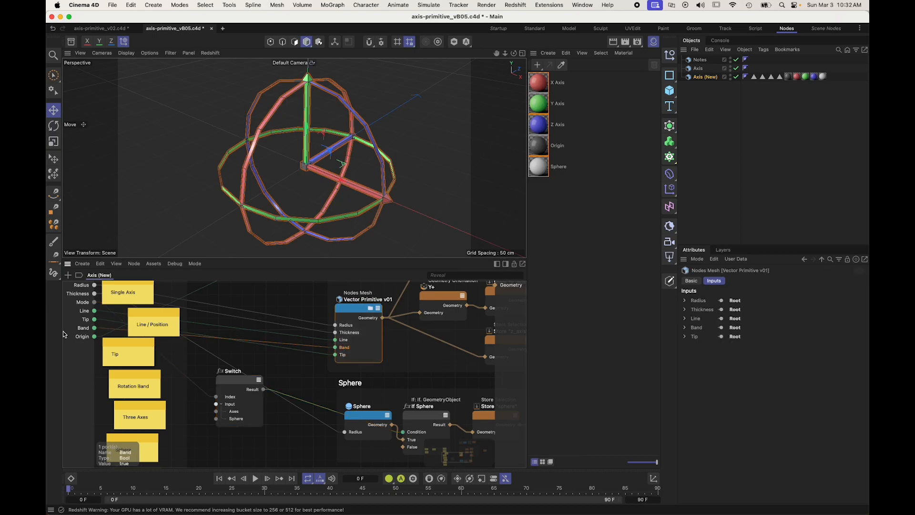
drag(90, 330, 89, 308)
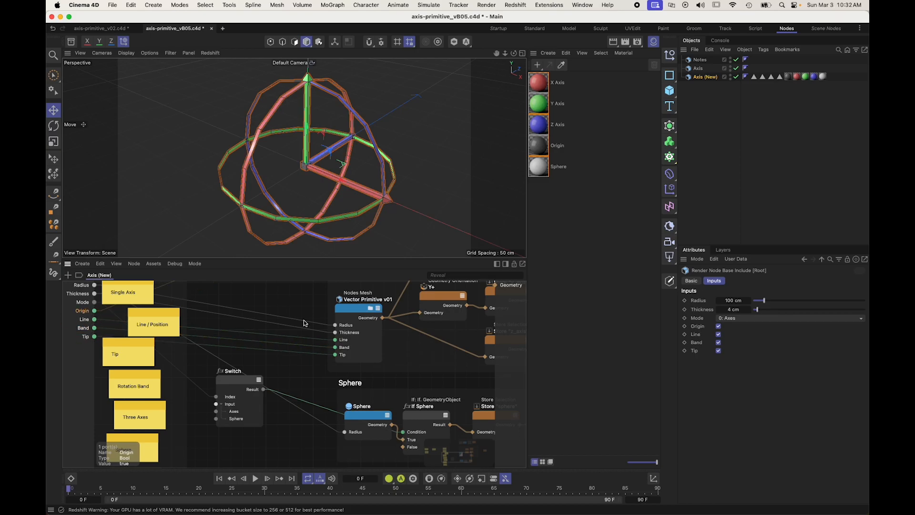
Step: Move the Switch node up above the notes, beside the Origin scaffold
click(230, 384)
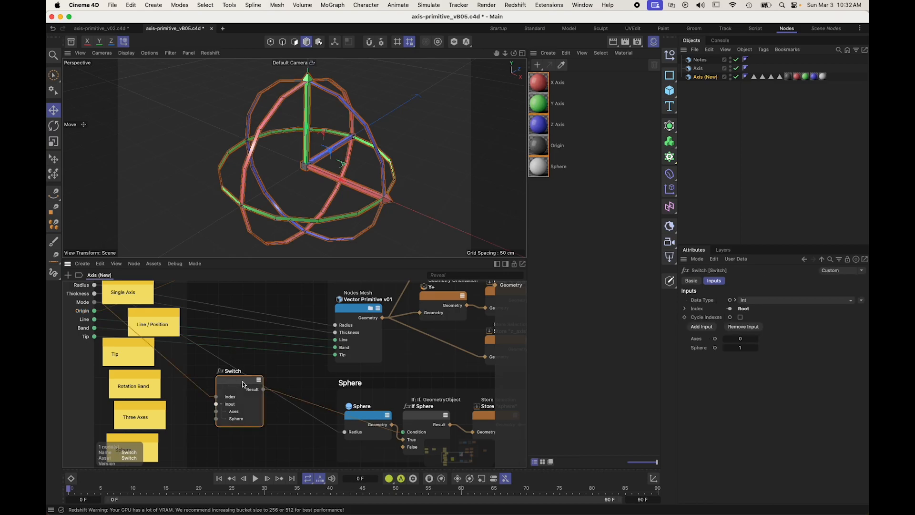
scroll(282, 372, down, 3)
middle_drag(295, 372, 309, 400)
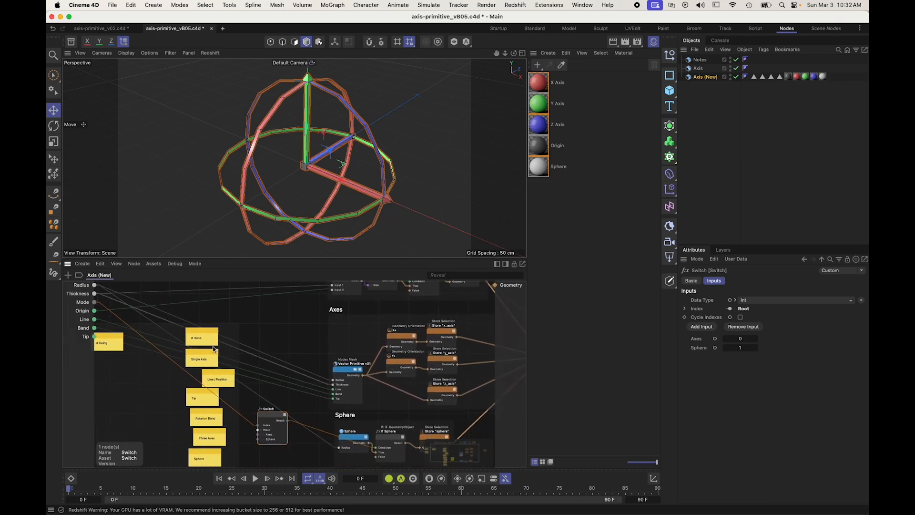
click(79, 312)
mouse_move(265, 310)
middle_down()
mouse_move(258, 336)
mouse_move(263, 304)
middle_up()
drag(273, 410, 263, 287)
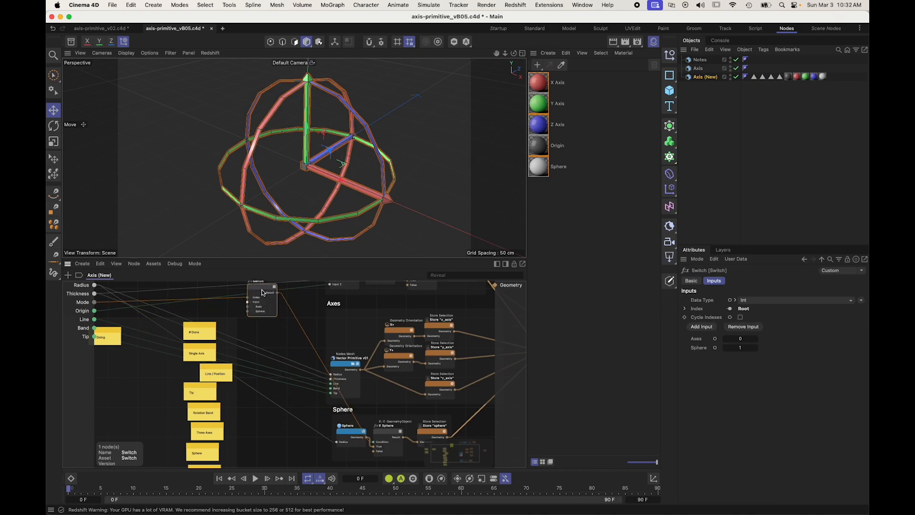
middle_drag(264, 284, 266, 317)
Step: Rename the Switch node as Mode
scroll(266, 317, up, 4)
drag(237, 332, 225, 312)
double_click(226, 312)
text(Mode)
key(Return)
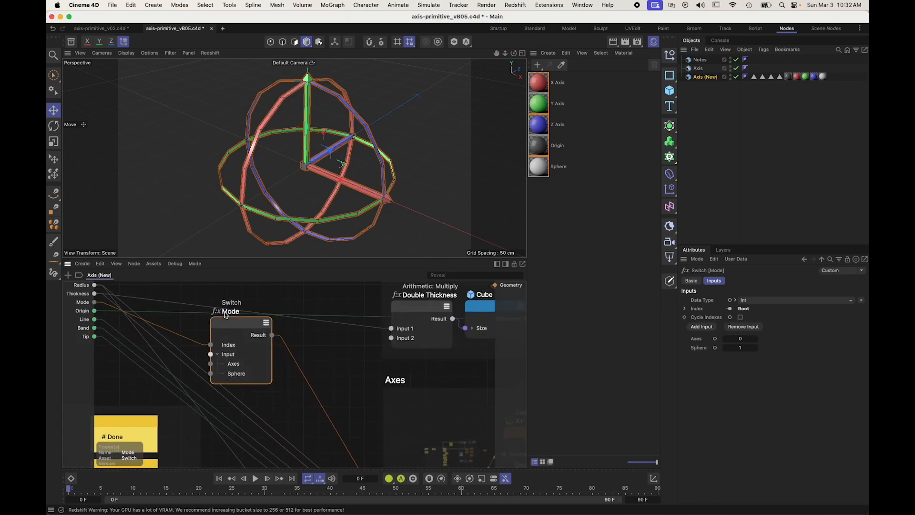
Step: Examine the Mode switch's wiring to the scaffolds and the axis geometry in the viewport
scroll(260, 313, down, 1)
drag(247, 320, 271, 341)
scroll(313, 339, down, 4)
middle_drag(388, 415, 327, 355)
middle_drag(246, 282, 244, 345)
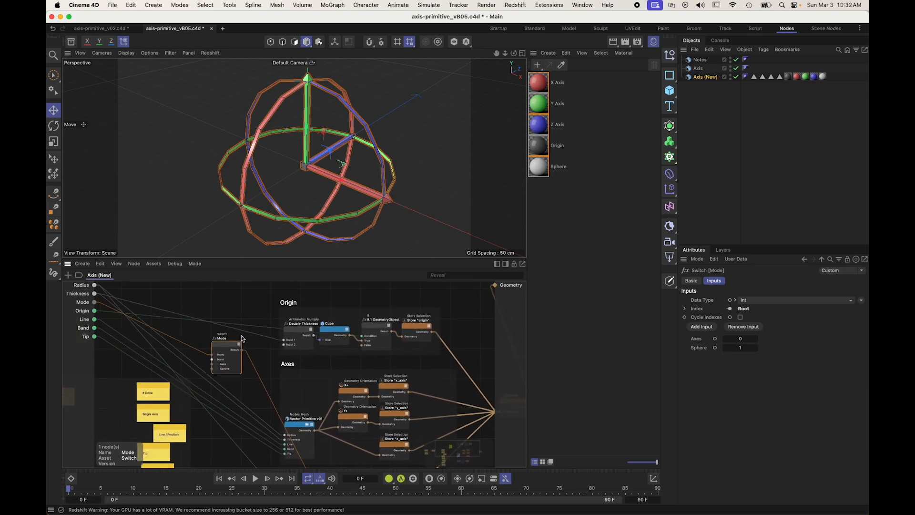
scroll(243, 337, up, 2)
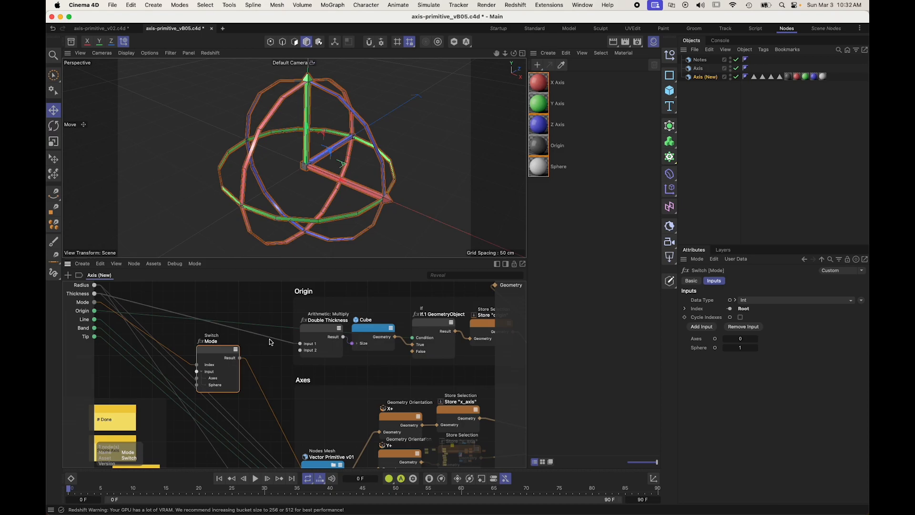
scroll(310, 178, up, 5)
alt+drag(311, 203, 329, 153)
scroll(319, 171, down, 4)
alt+right_drag(332, 129, 360, 117)
alt+right_drag(329, 121, 330, 111)
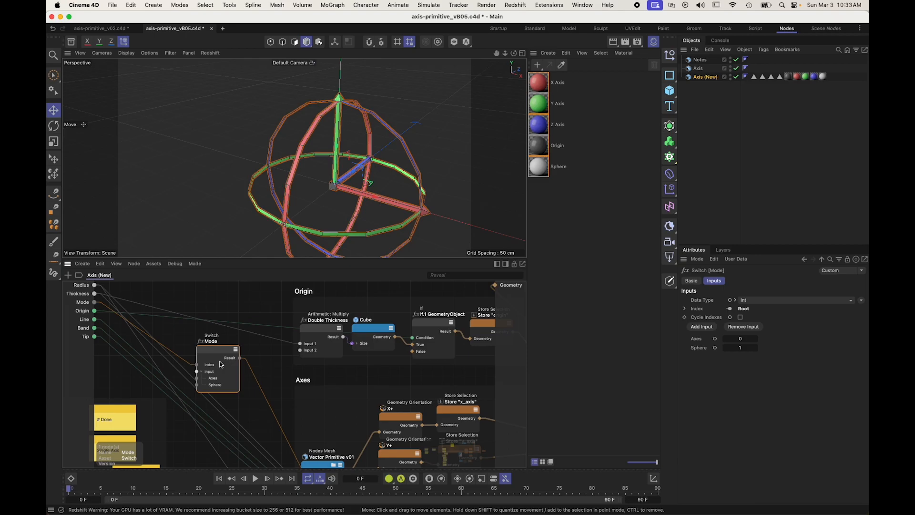
Step: Shift the Mode switch closer to the generator's inputs, leaving free space before the Origin scaffold
drag(222, 356, 217, 344)
alt+right_drag(219, 348, 205, 351)
alt+middle_drag(219, 349, 195, 339)
alt+right_drag(195, 339, 230, 341)
alt+middle_drag(152, 304, 200, 322)
click(87, 324)
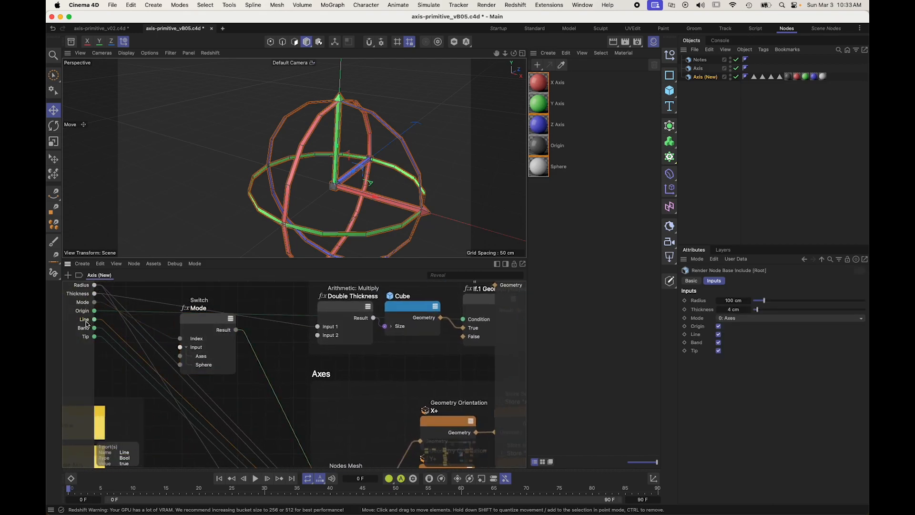
drag(202, 324, 206, 321)
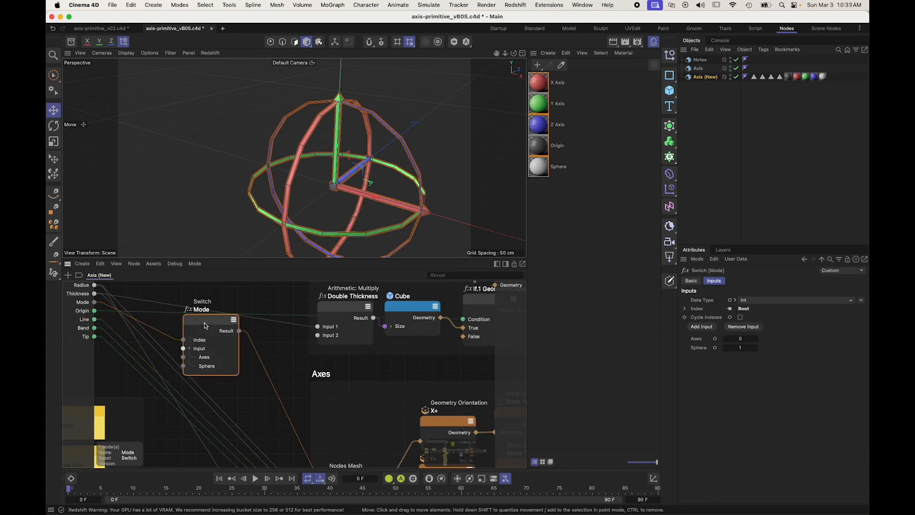
click(208, 355)
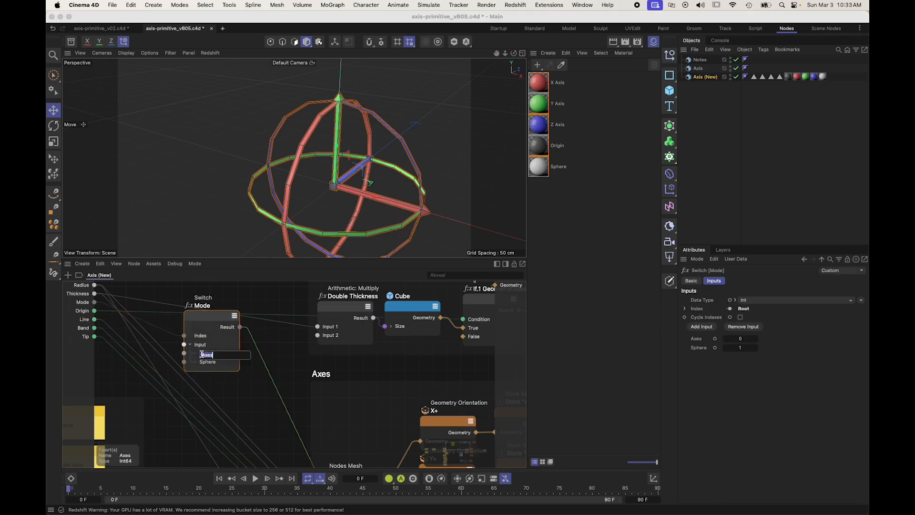
click(210, 327)
drag(213, 317, 199, 331)
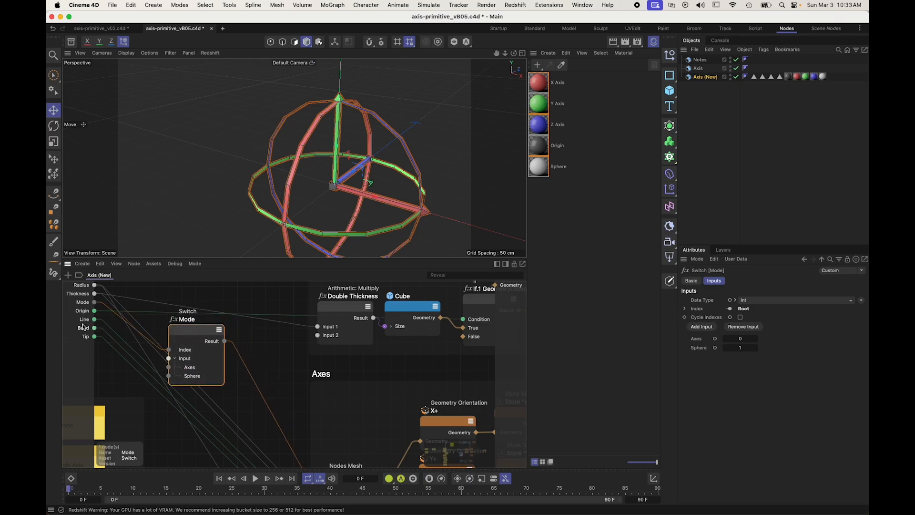
Step: Add a Not node beside the Mode switch and connect the switch's Result to its Input
click(255, 341)
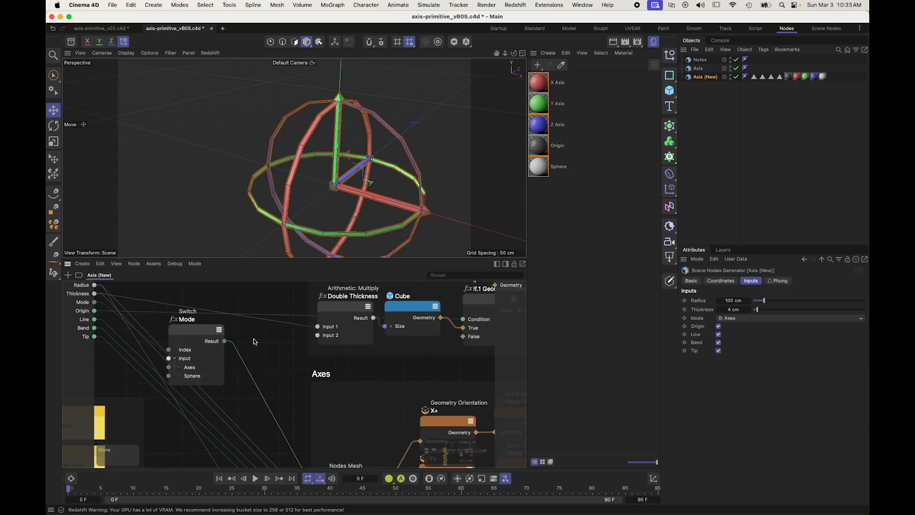
key(Tab)
text(not)
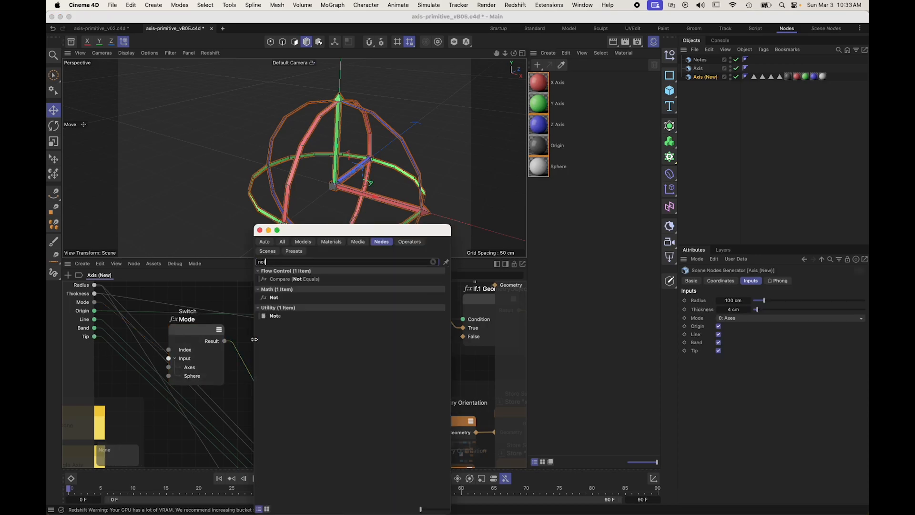
drag(263, 299, 236, 293)
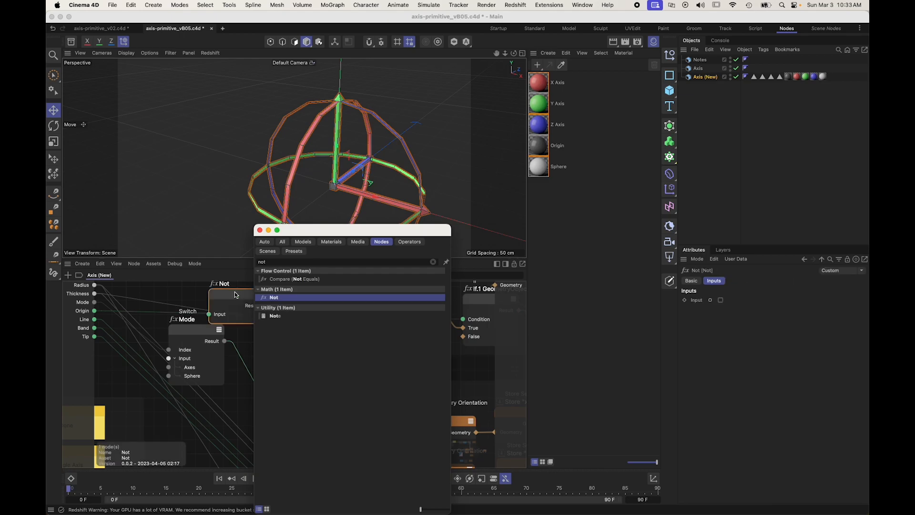
click(224, 341)
drag(224, 341, 162, 329)
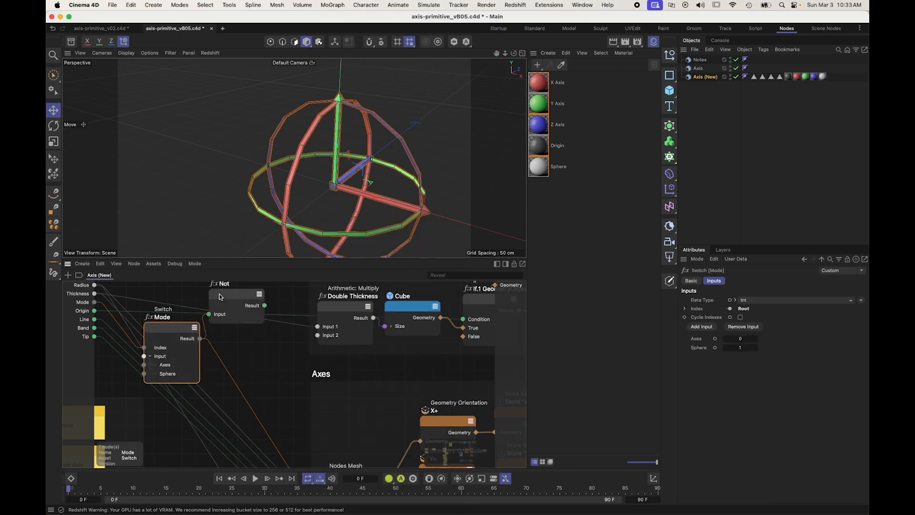
Step: Place the Not node between the Mode switch and the Origin scaffold and rename it Axis Mode
drag(222, 292, 231, 299)
double_click(233, 291)
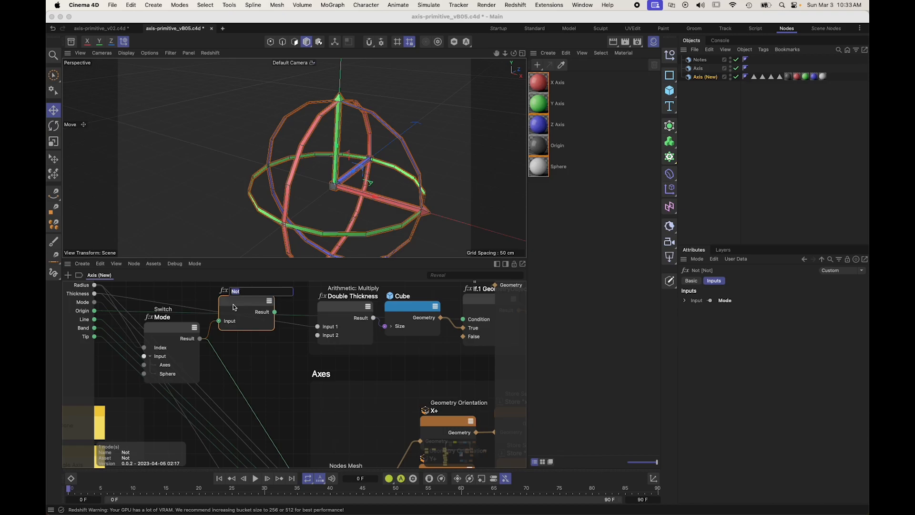
text(e)
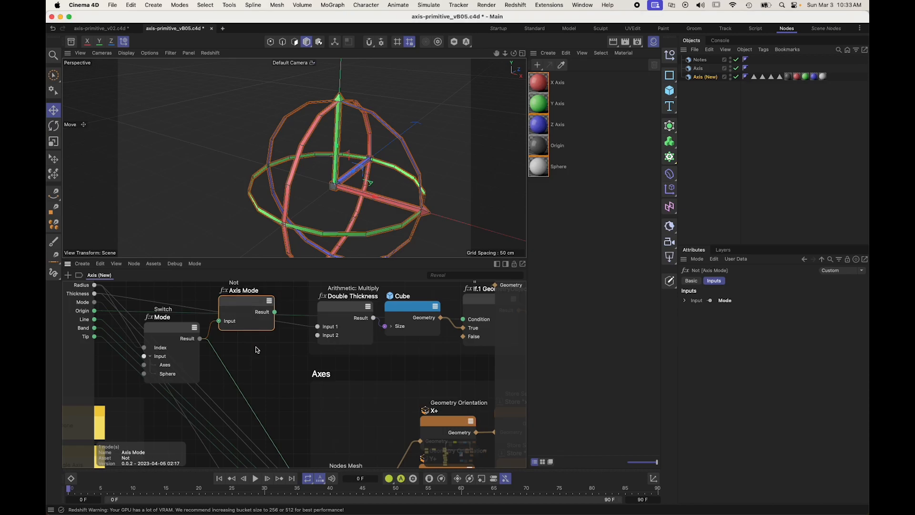
key(Return)
Step: Move the Connect node away from the scaffolds, closer to the Geometry output
scroll(293, 353, down, 2)
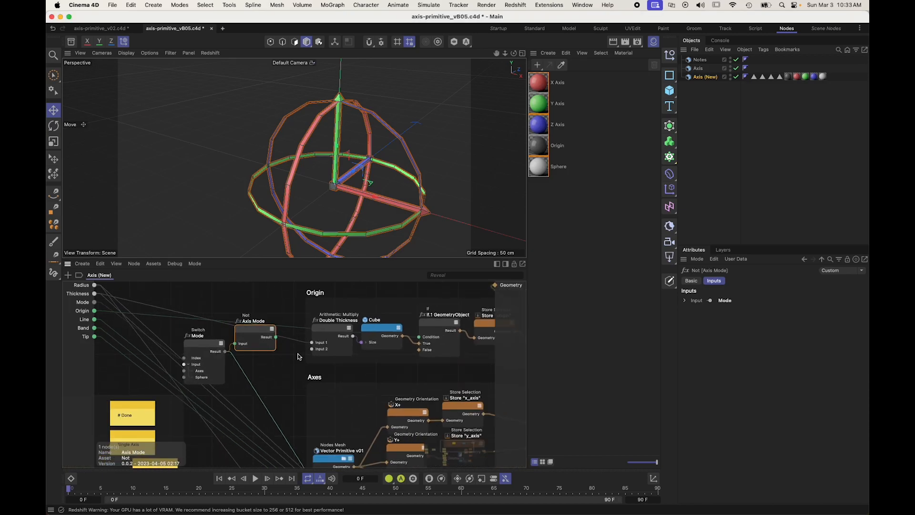
scroll(347, 376, down, 4)
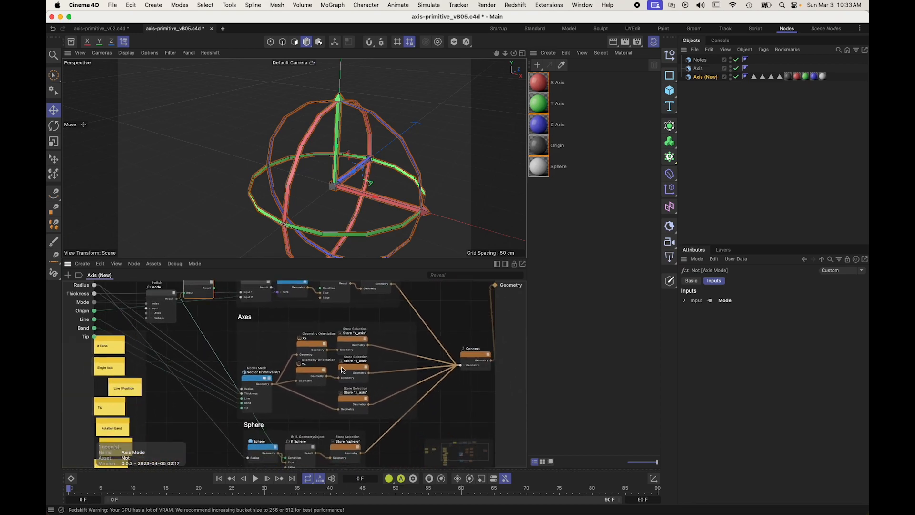
scroll(362, 362, down, 3)
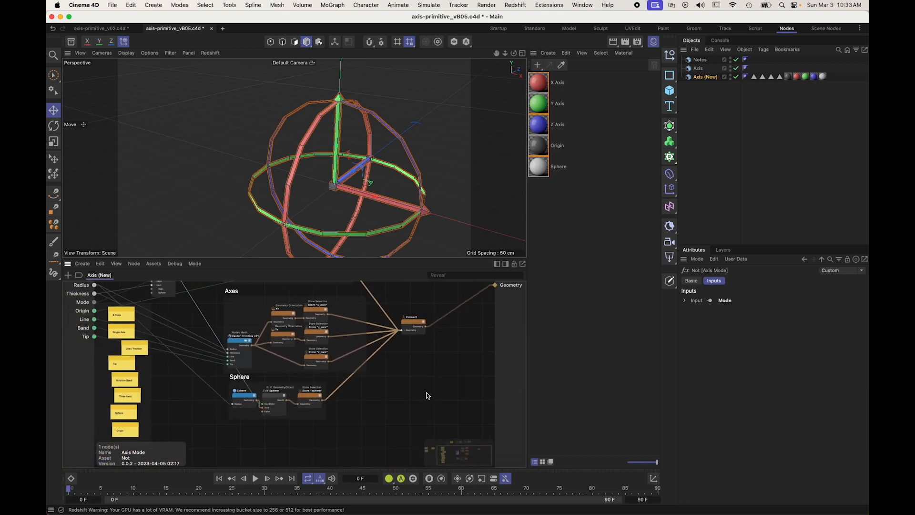
drag(408, 341, 474, 335)
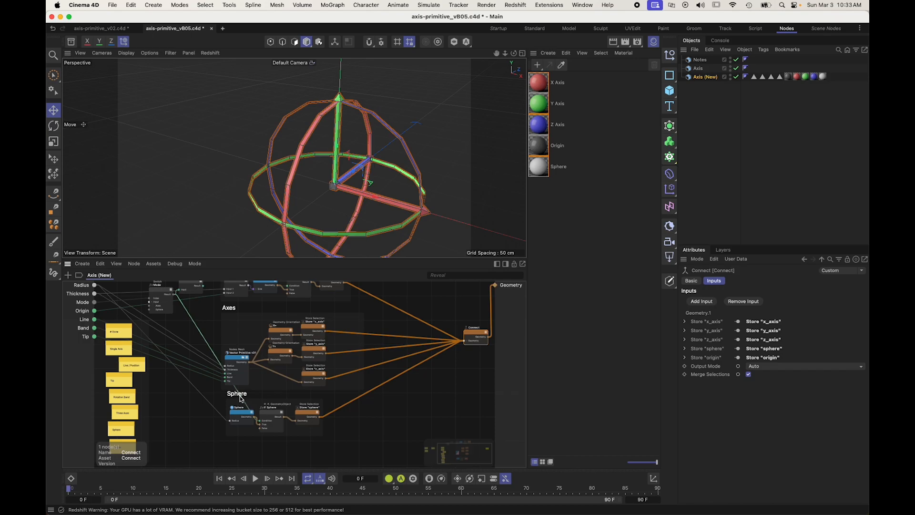
Step: Shift the Sphere scaffold downward and the Axes scaffold further from the generator's inputs to free space for more nodes
drag(240, 396, 240, 413)
drag(231, 310, 267, 309)
click(227, 323)
scroll(231, 315, up, 2)
alt+middle_drag(245, 285, 228, 320)
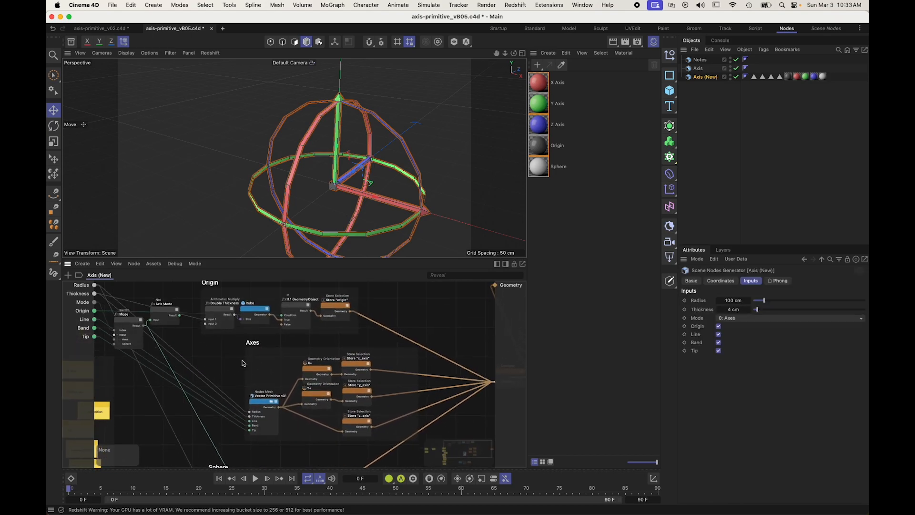
text(c)
text(if)
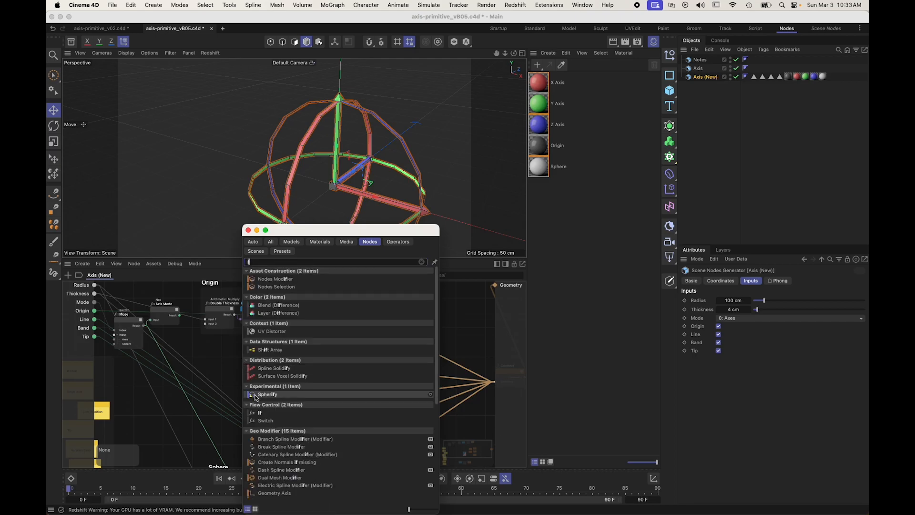
key(BackSpace)
key(BackSpace)
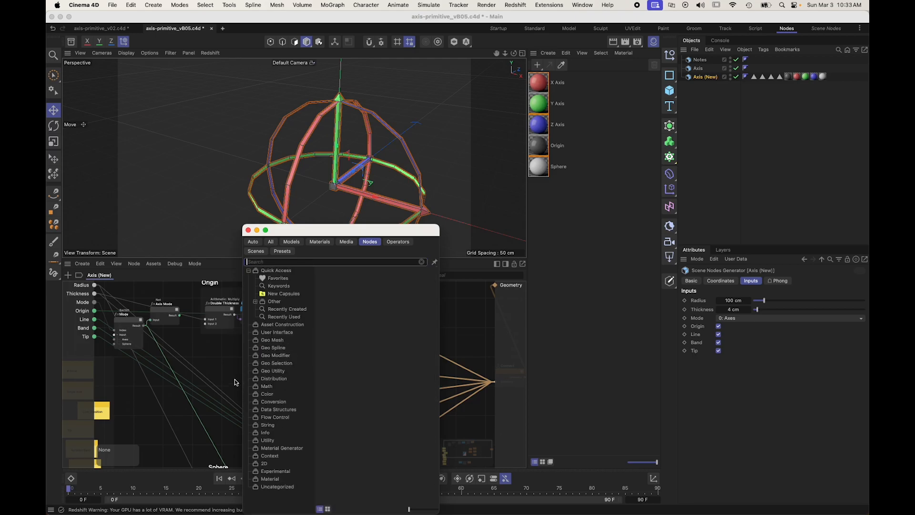
key(Escape)
Step: Add a Boolean Operator (AND) node near Vector Primitive v01 and connect Axis Mode's Result to its Value 1
alt+middle_drag(234, 379, 222, 363)
text(cand)
scroll(272, 453, down, 2)
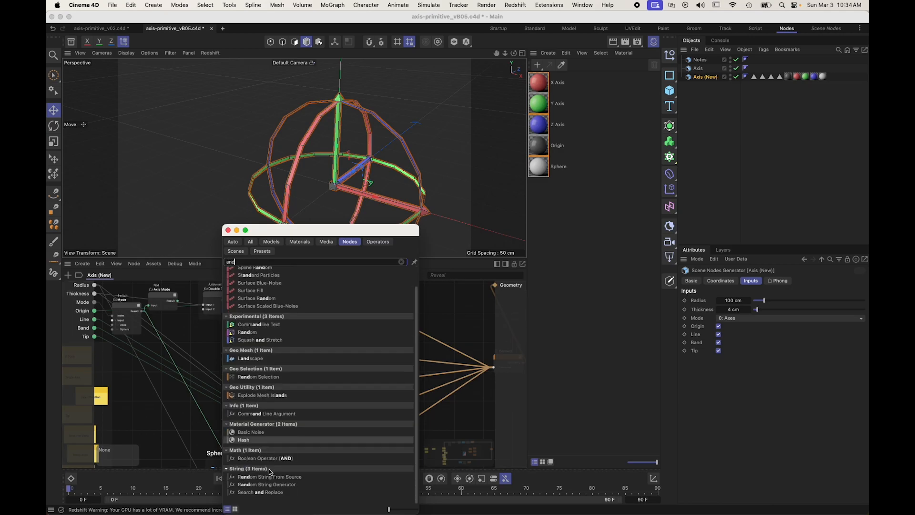
drag(256, 458, 210, 340)
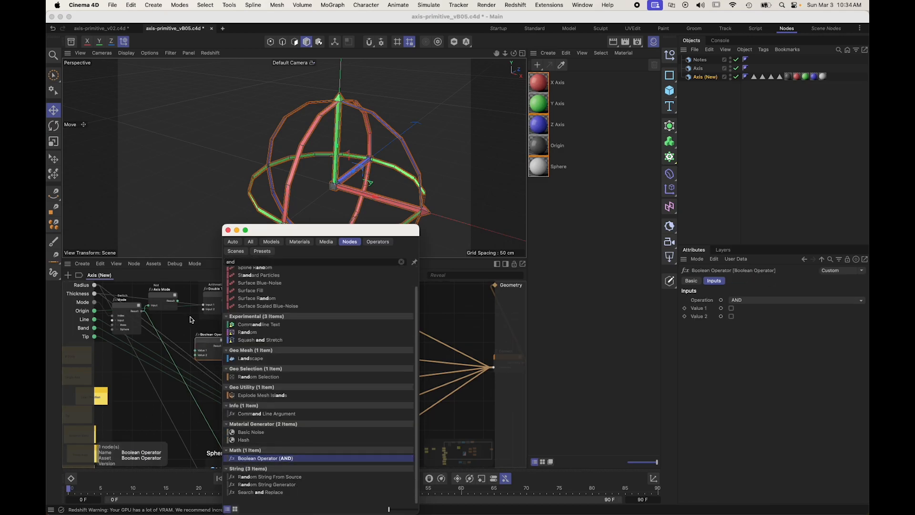
drag(177, 301, 217, 372)
scroll(239, 373, up, 3)
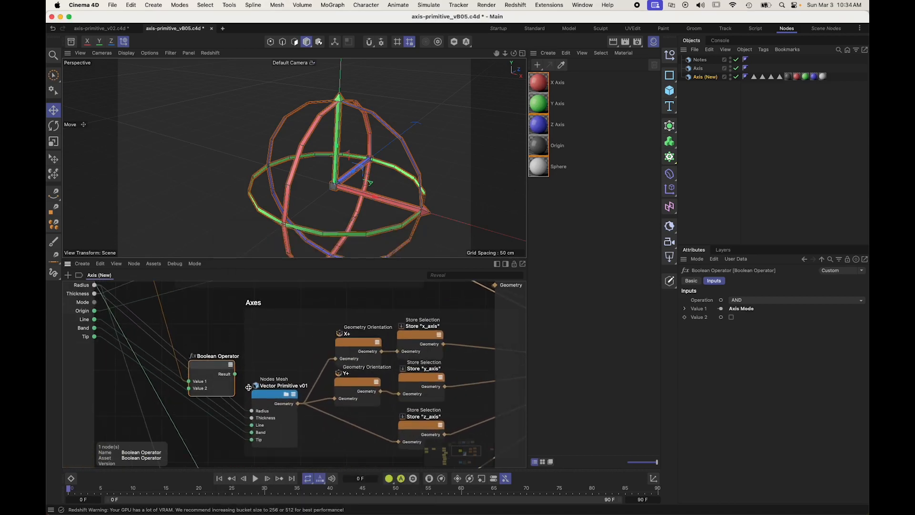
Step: Reroute the generator's Line input from Vector Primitive v01 to the Boolean Operator's Value 2
scroll(258, 388, up, 2)
middle_drag(247, 430, 261, 389)
drag(252, 396, 185, 351)
Step: Rename the Boolean Operator as Axes & Line and connect its Result to Vector Primitive v01's Line input
double_click(199, 308)
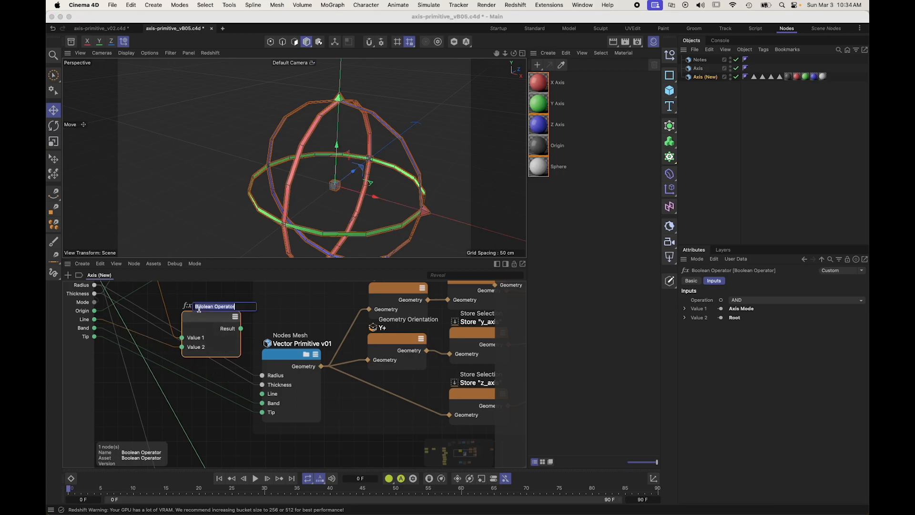
text(Axes & Line)
key(Return)
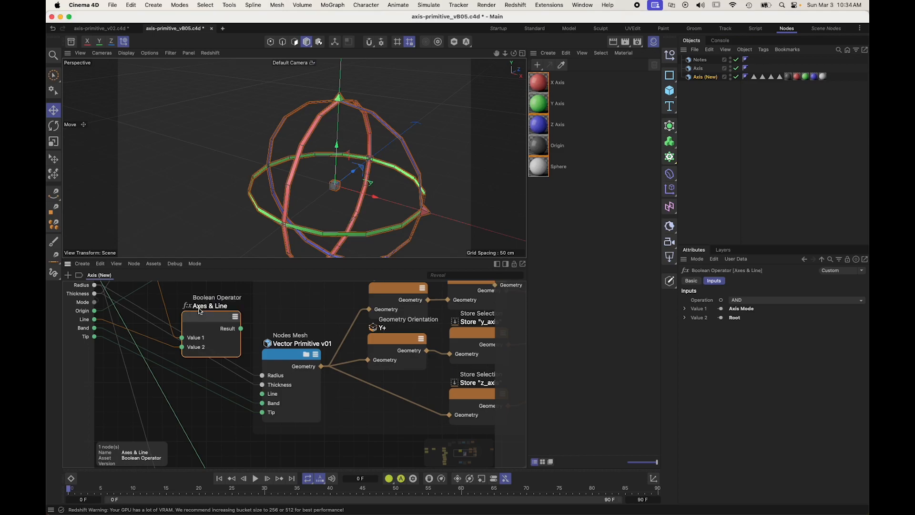
drag(241, 328, 264, 393)
Step: Duplicate Axes & Line below itself, rename the copy Axes & Band, and wire its Result to Vector Primitive v01's Band input
drag(212, 316, 206, 309)
ctrl+drag(206, 309, 261, 403)
double_click(207, 363)
double_click(208, 362)
text(Band)
key(Return)
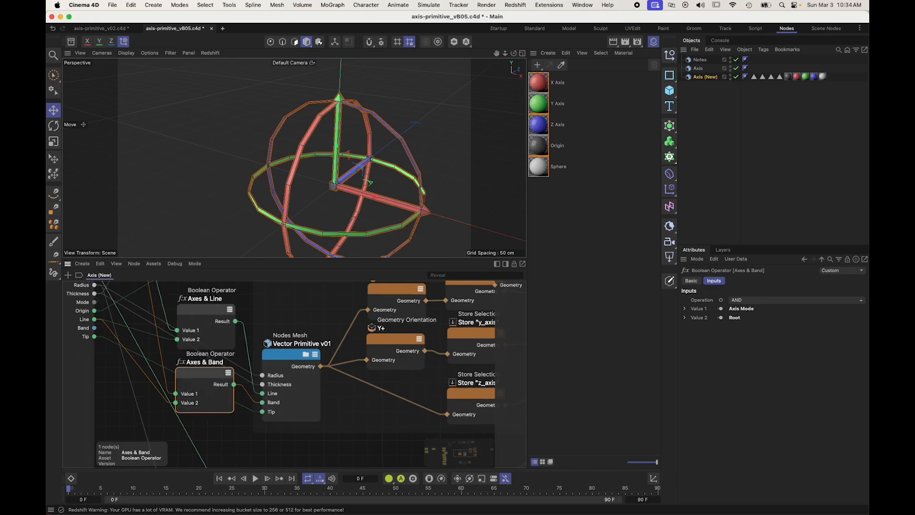
Step: Move the Axes & Line and Axes & Band nodes together down alongside Vector Primitive v01
scroll(242, 360, down, 4)
shift+drag(238, 343, 239, 361)
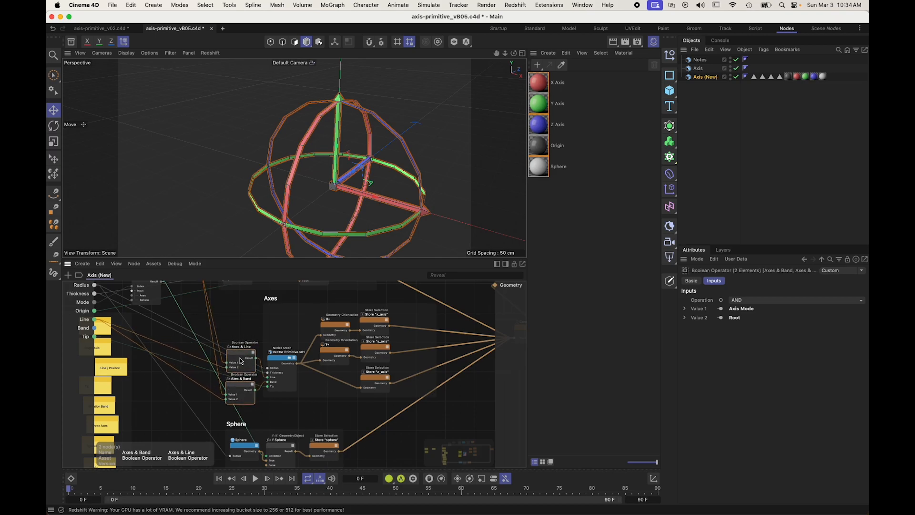
click(258, 322)
alt+middle_drag(258, 321, 266, 406)
alt+right_drag(257, 322, 305, 322)
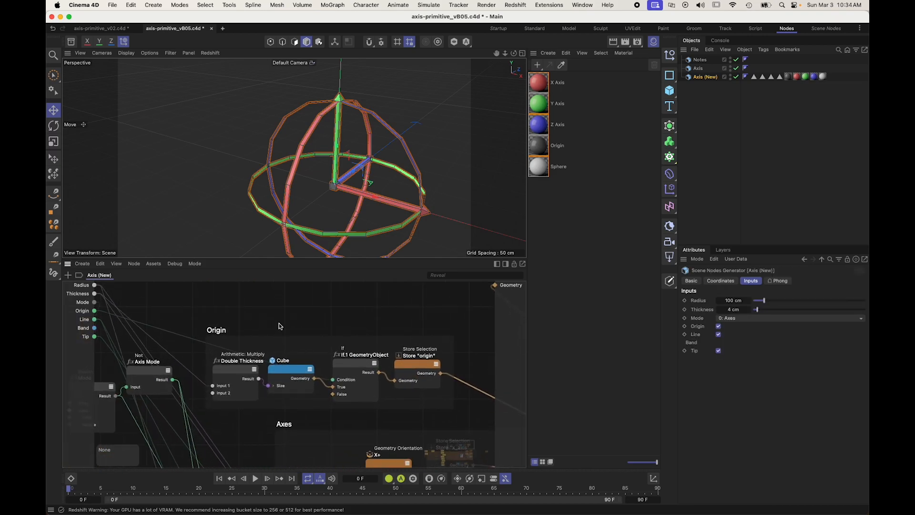
Step: Duplicate Axes & Line into the Origin scaffold above the Cube and reroute the generator's Origin input to its Value 2
click(144, 370)
scroll(187, 385, down, 5)
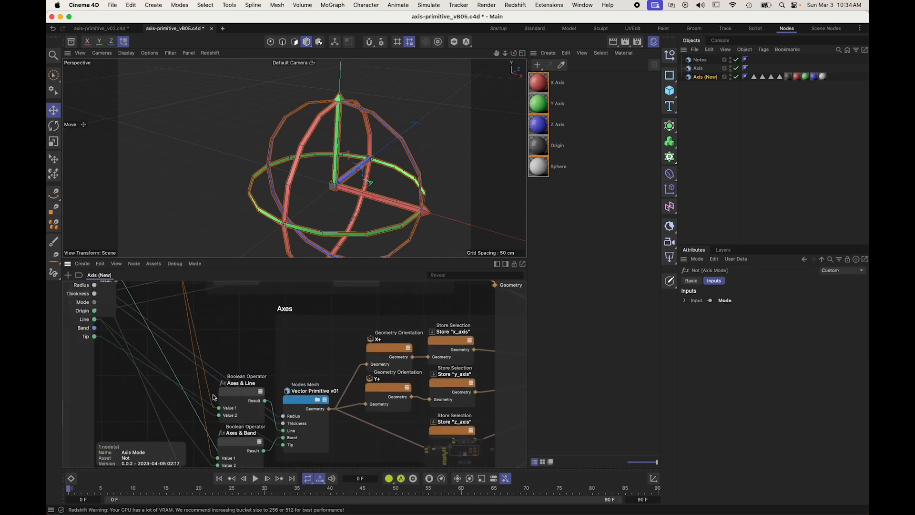
scroll(244, 388, up, 3)
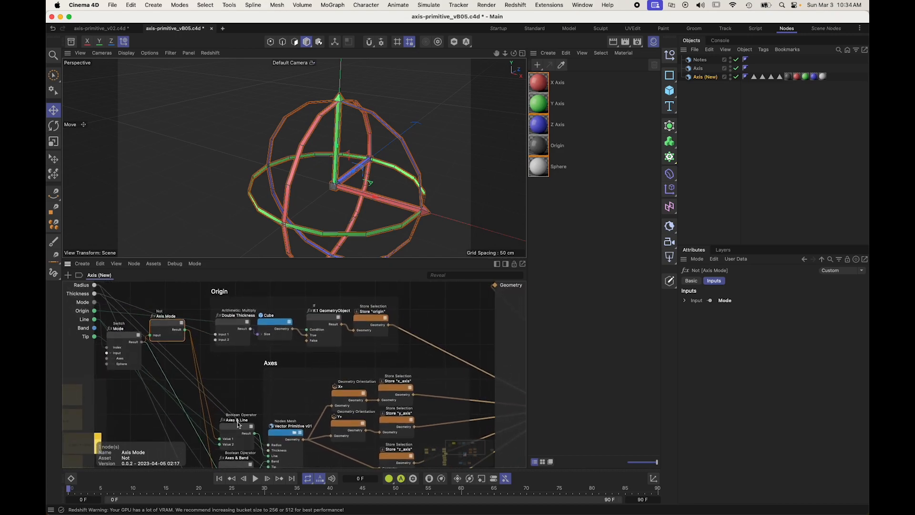
drag(237, 431, 308, 325)
click(278, 341)
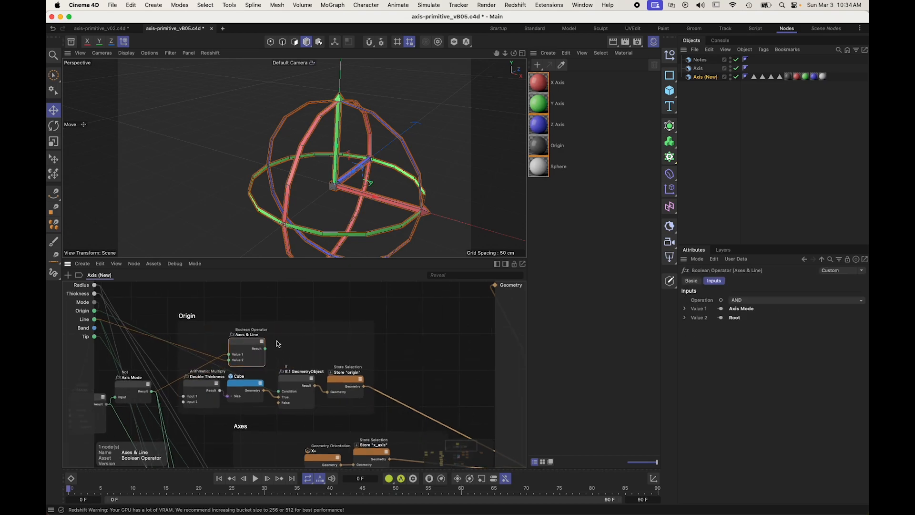
scroll(262, 384, up, 5)
alt+middle_drag(323, 403, 326, 401)
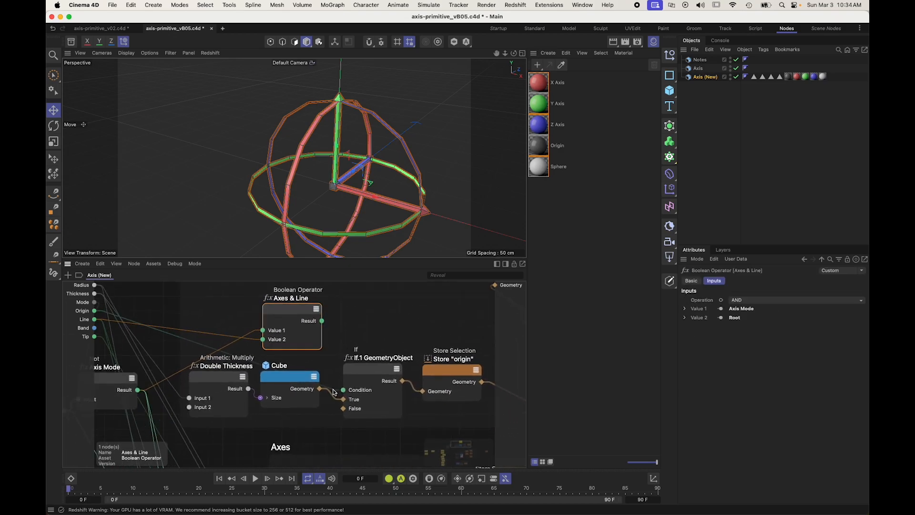
drag(333, 387, 268, 339)
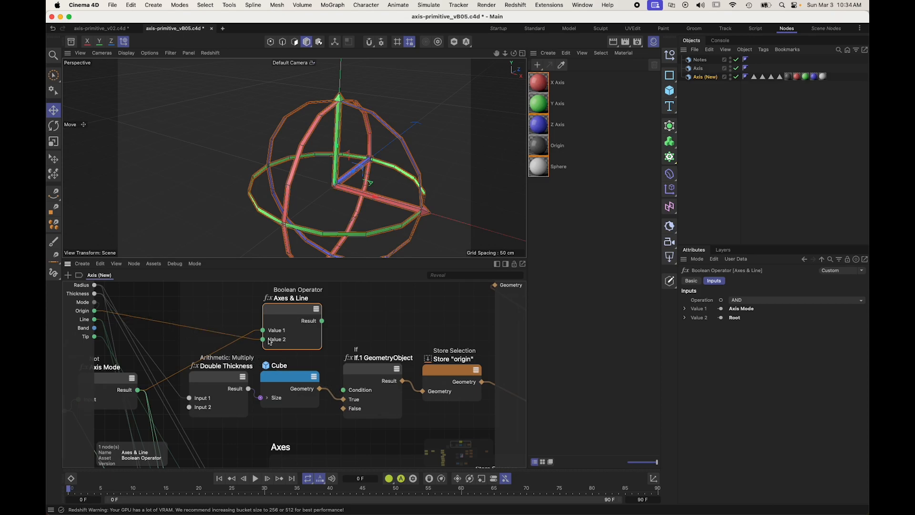
Step: Rename the duplicated Boolean Operator as Axes & Origin and connect its Result to the Origin If node's Condition
double_click(289, 300)
drag(293, 300, 336, 296)
text(Origin)
key(Return)
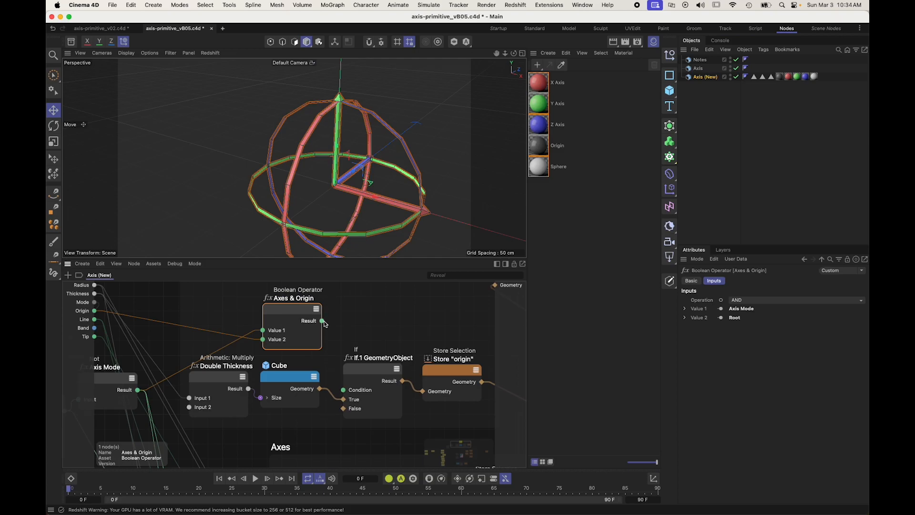
drag(322, 321, 344, 390)
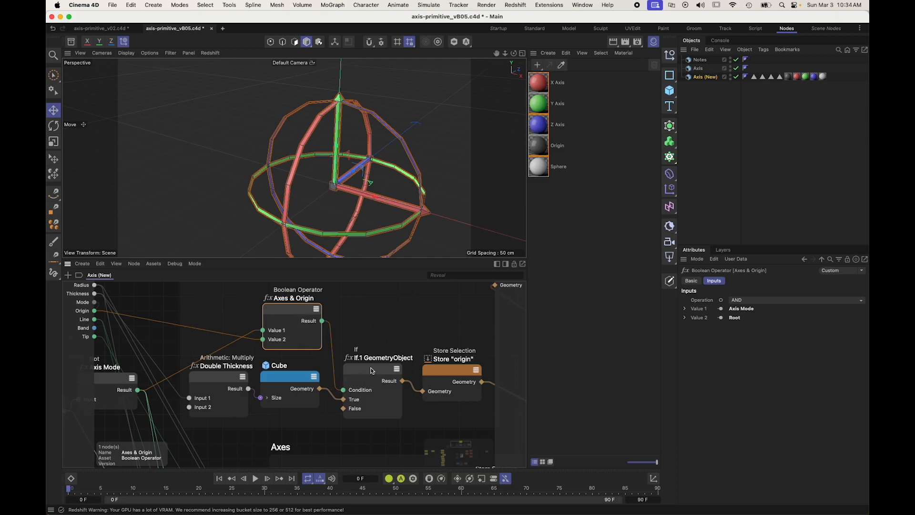
Step: Move the Mode switch and the Axis Mode node together down beside the Axes scaffold
scroll(448, 339, down, 6)
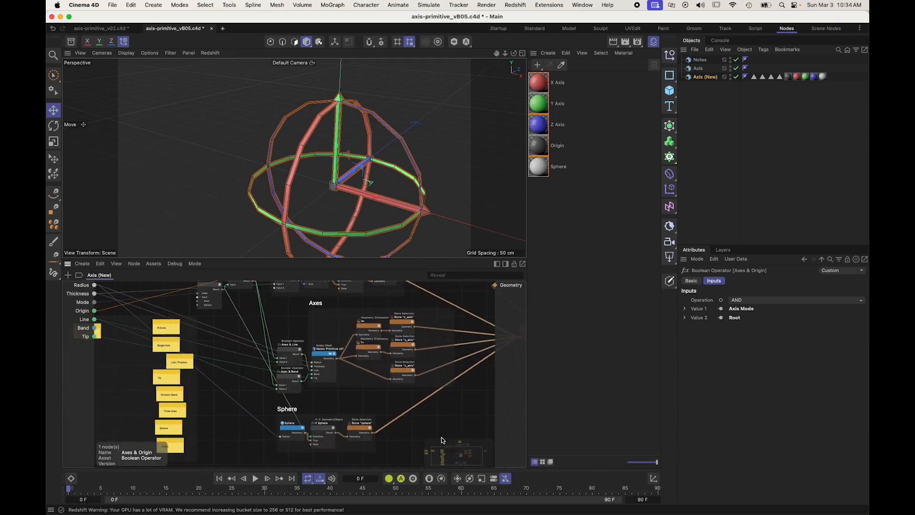
click(441, 439)
click(195, 322)
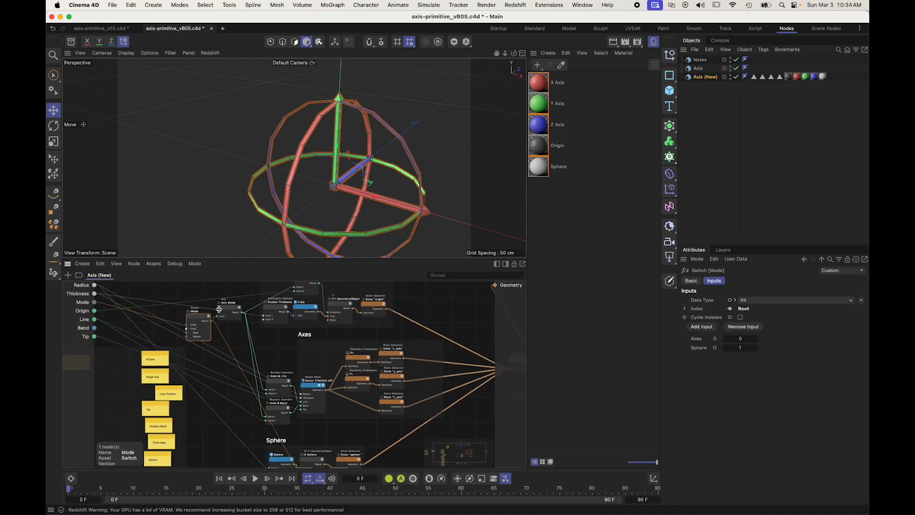
shift+click(226, 313)
drag(225, 313, 235, 361)
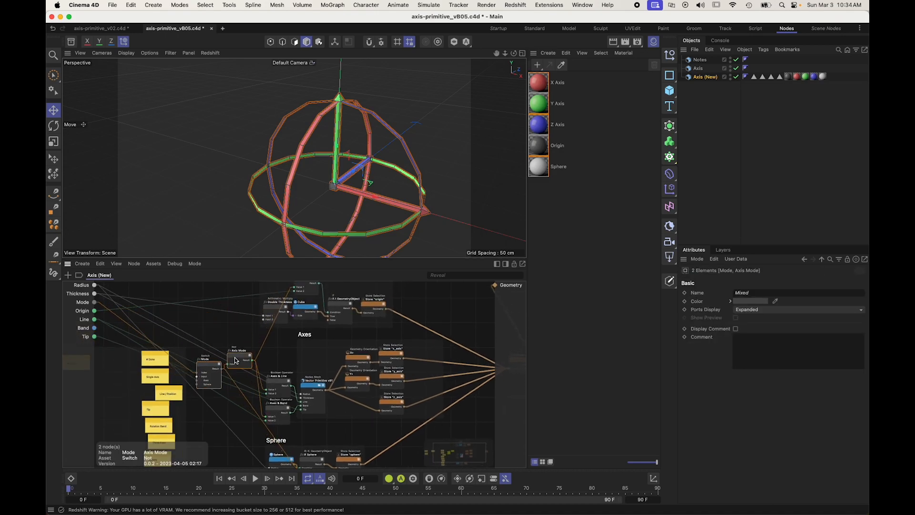
Step: Reroute the generator's Band input to Value 2 of the Axes & Band node
click(478, 424)
scroll(478, 422, right, 4)
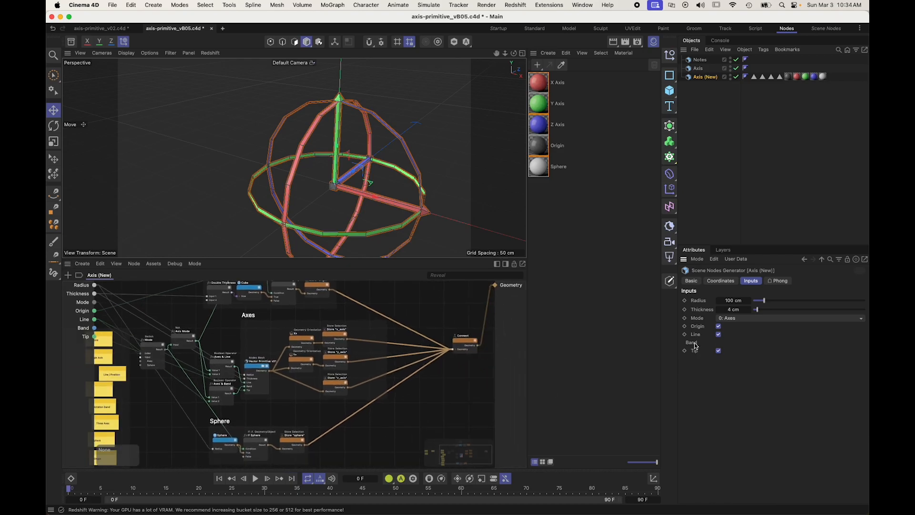
scroll(279, 338, up, 4)
scroll(275, 310, up, 5)
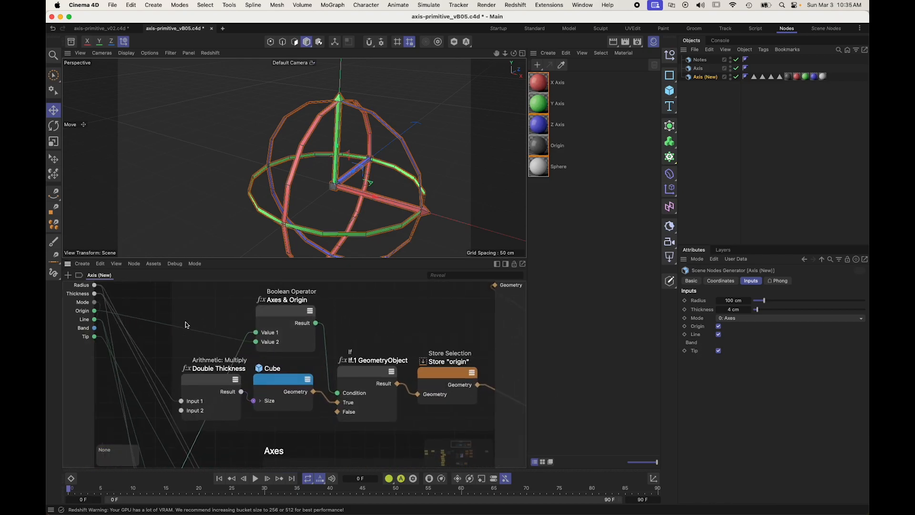
click(85, 328)
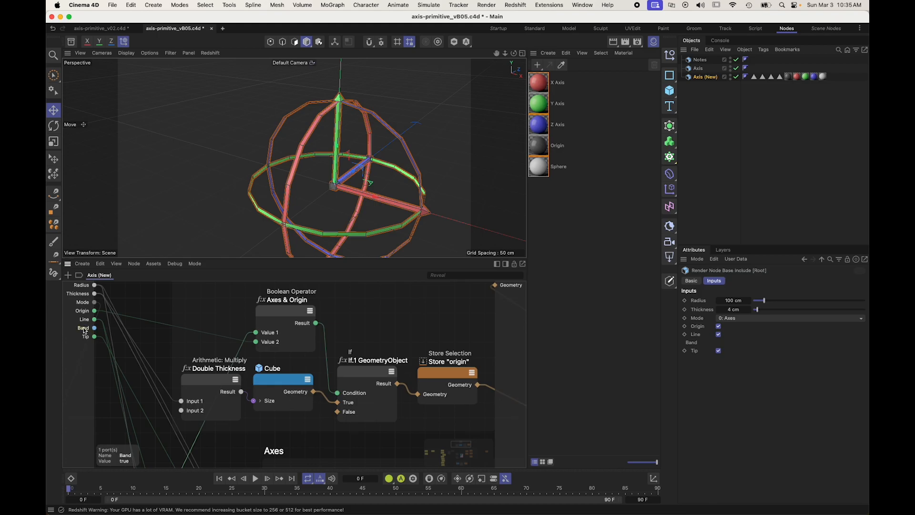
scroll(109, 384, down, 10)
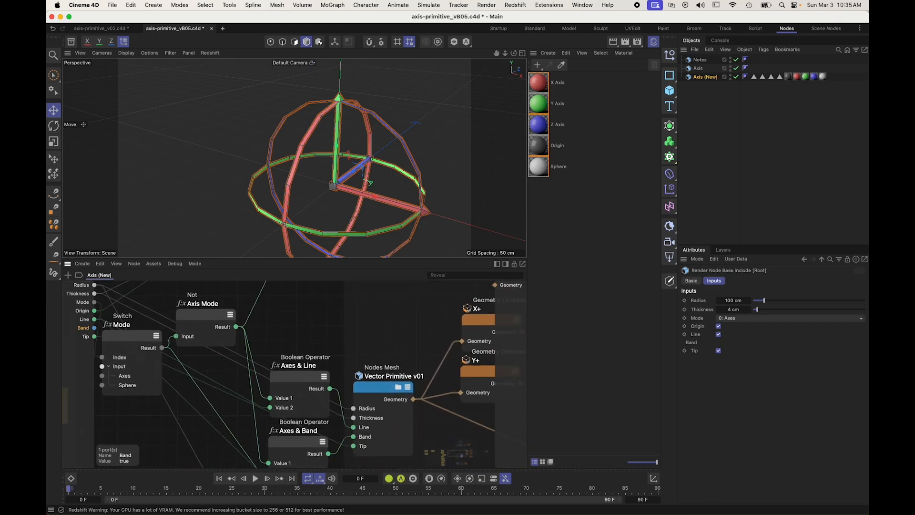
scroll(96, 363, down, 3)
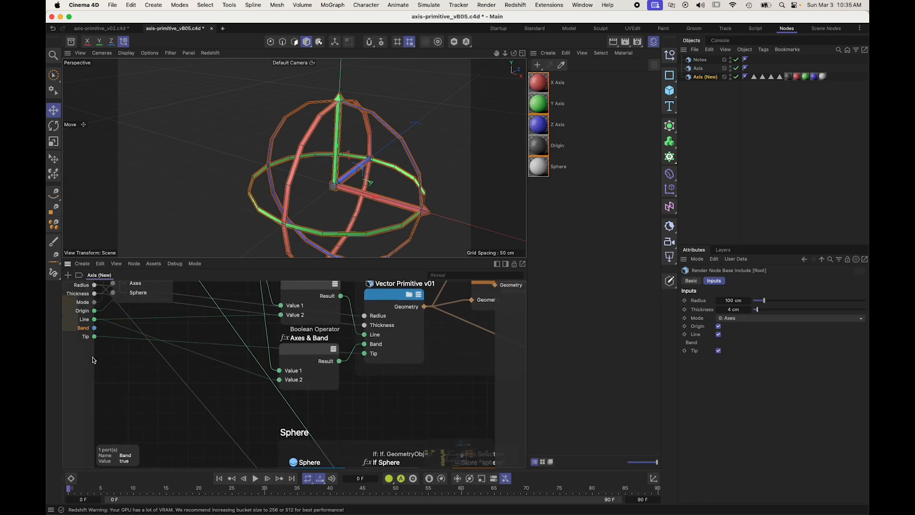
drag(98, 330, 283, 379)
click(362, 410)
middle_drag(485, 376, 505, 358)
scroll(381, 415, down, 5)
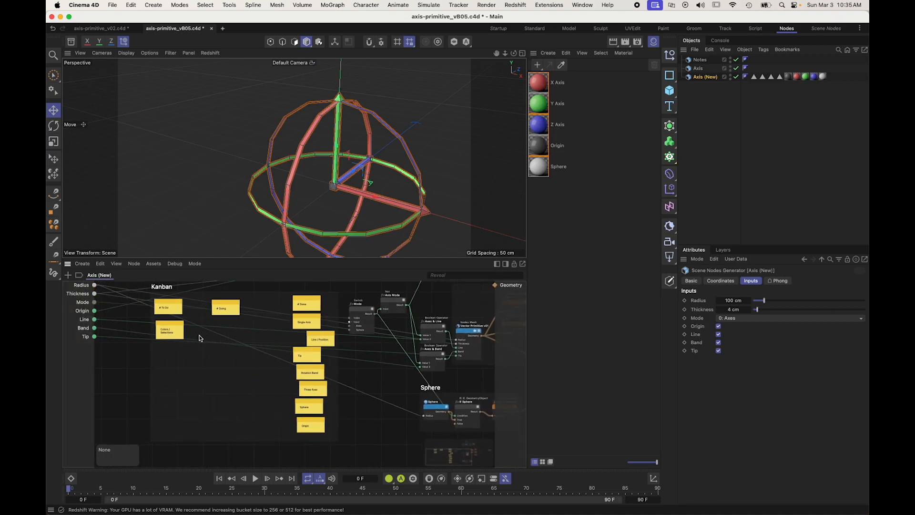
Step: Move the Colors / Selections note from To Do to the Doing column of the Kanban scaffold
scroll(214, 370, down, 2)
scroll(214, 369, right, 2)
click(250, 405)
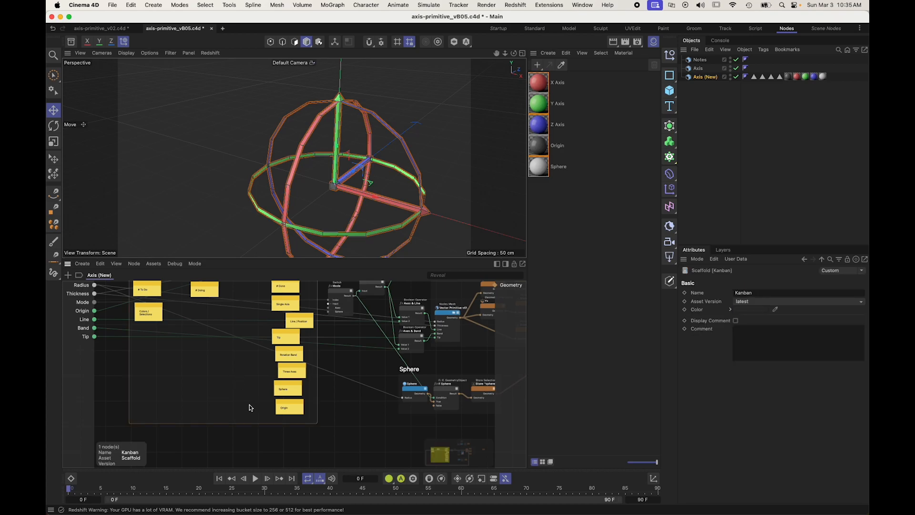
drag(152, 319, 204, 319)
Step: Replace the text of the note in the Doing column with "UI / UX"
scroll(205, 322, up, 5)
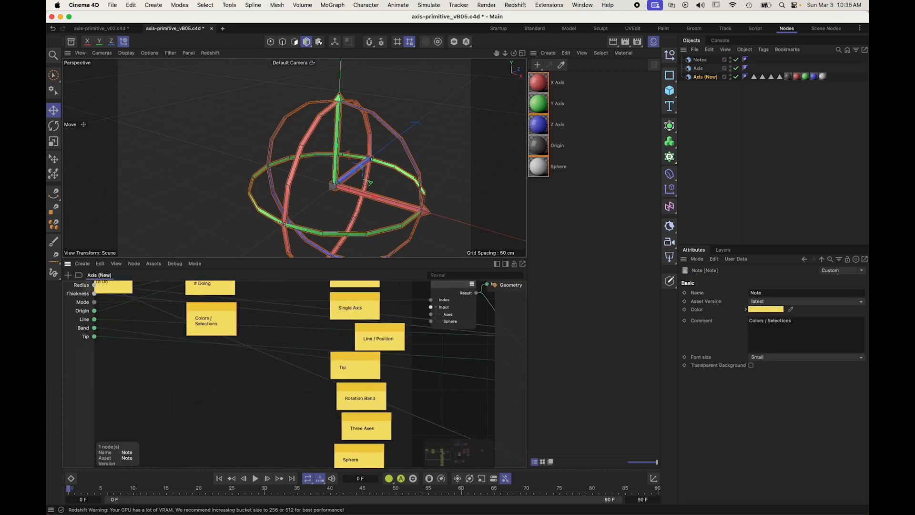
double_click(203, 344)
key(super+a)
text(UI / UX)
key(Return)
click(171, 380)
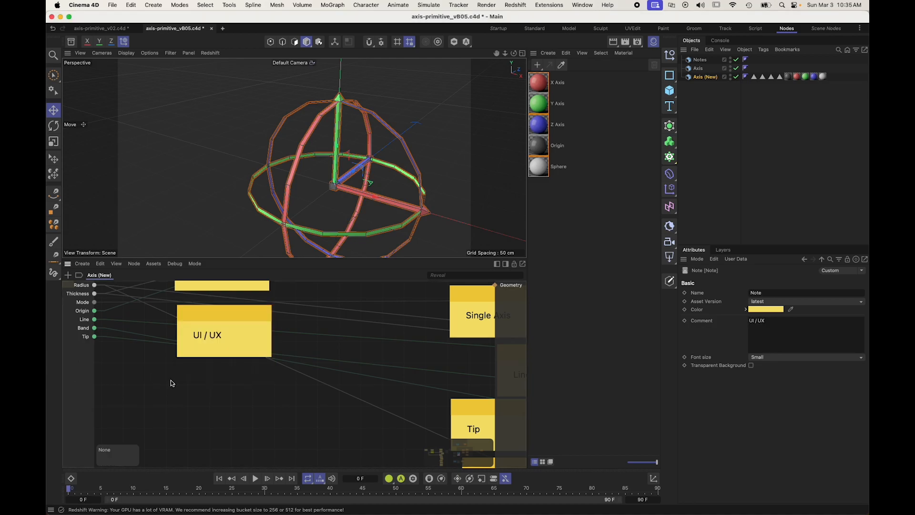
Step: Save the scene incrementally as axis-primitive_vB06.c4d
scroll(273, 379, down, 5)
scroll(343, 380, up, 4)
click(438, 330)
scroll(447, 322, down, 5)
alt+middle_drag(446, 322, 211, 419)
alt+drag(367, 168, 320, 230)
scroll(351, 191, up, 4)
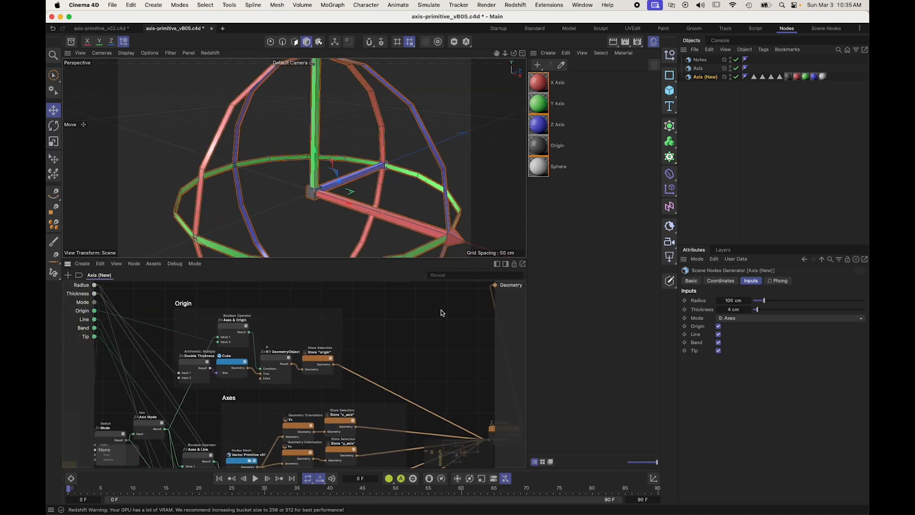
click(113, 4)
click(139, 144)
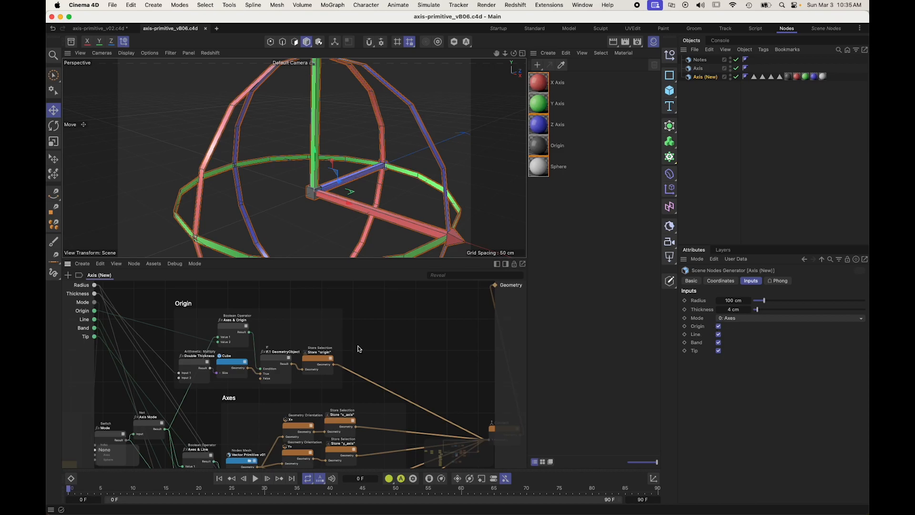
Step: Open the asset's Resource Editor, set the Mode input's user interface to Quick Tab Radio and expand its entries
right_click(80, 366)
click(117, 424)
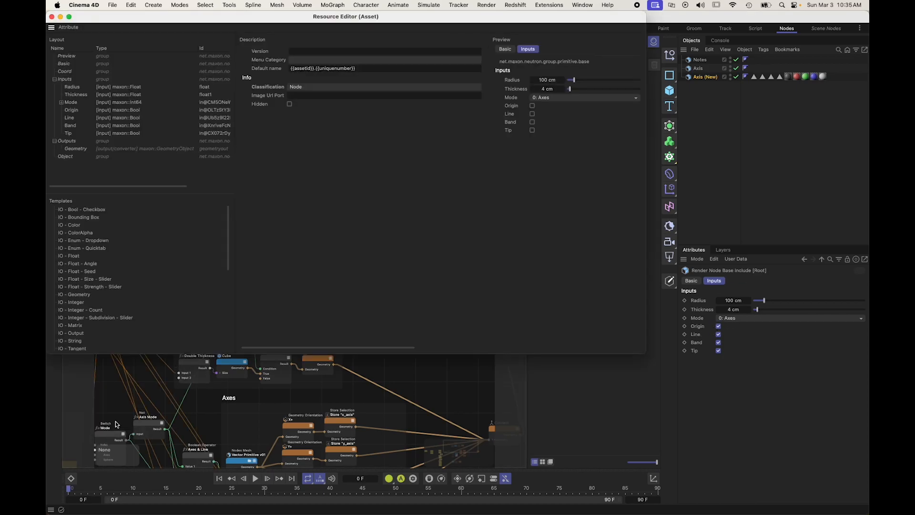
click(72, 103)
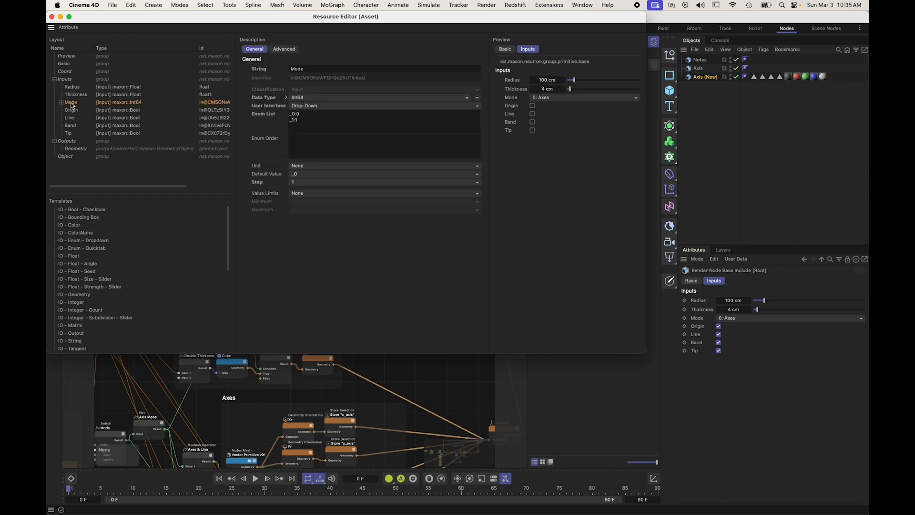
click(323, 105)
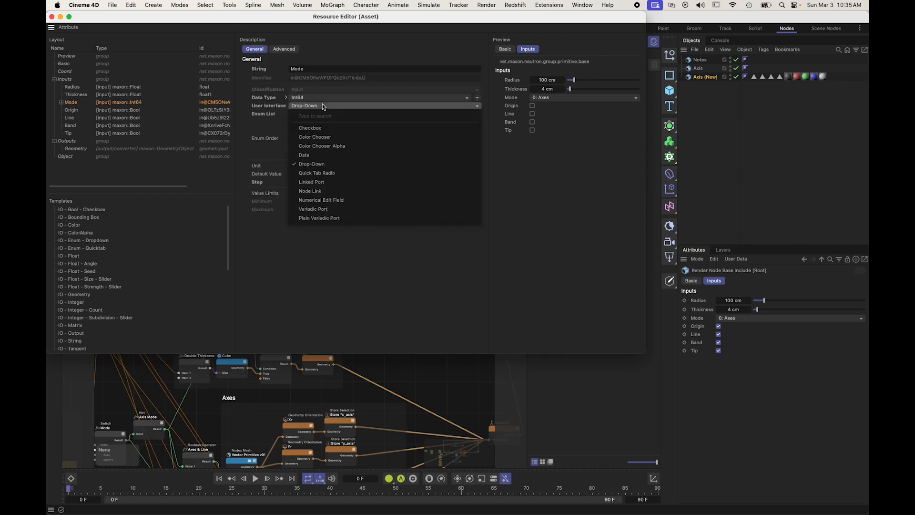
click(333, 173)
click(61, 103)
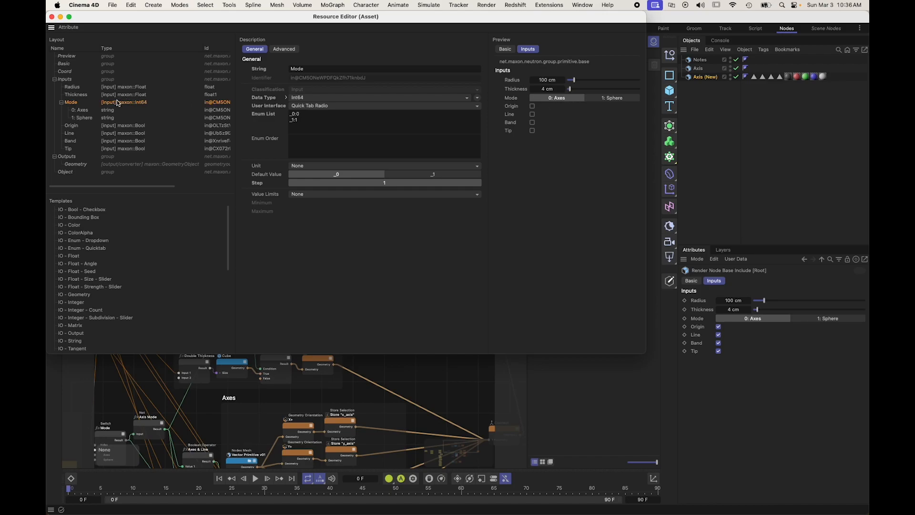
Step: Rename the Mode input's entries 0: Axes and 1: Sphere as "Axes" and "Sphere"
click(80, 110)
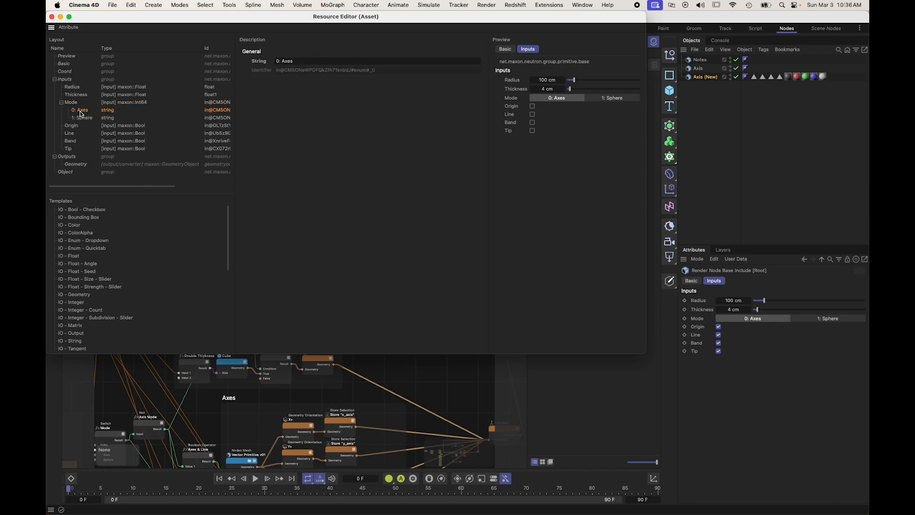
double_click(78, 110)
text(Axes)
key(Return)
double_click(81, 118)
text(Sphere)
key(Return)
click(77, 111)
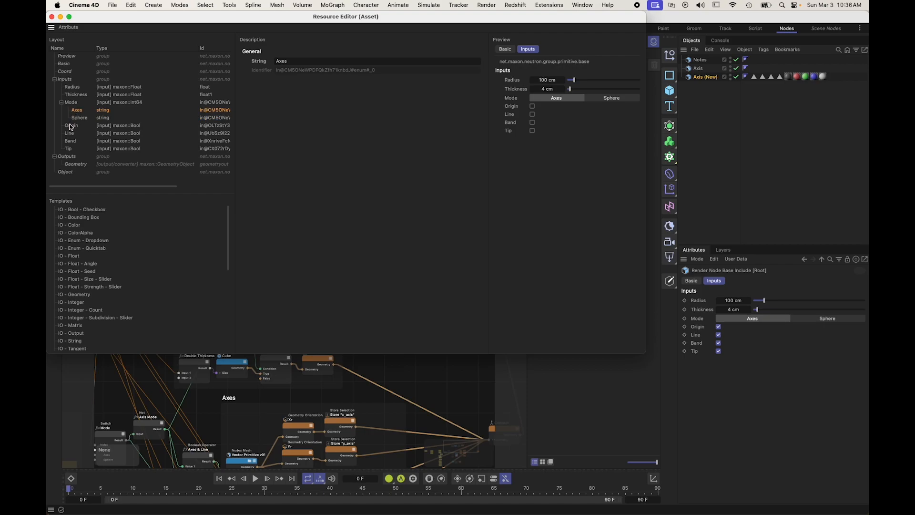
Step: Add a UI Group from the templates between the Mode and Origin inputs and name it "Axis"
click(71, 127)
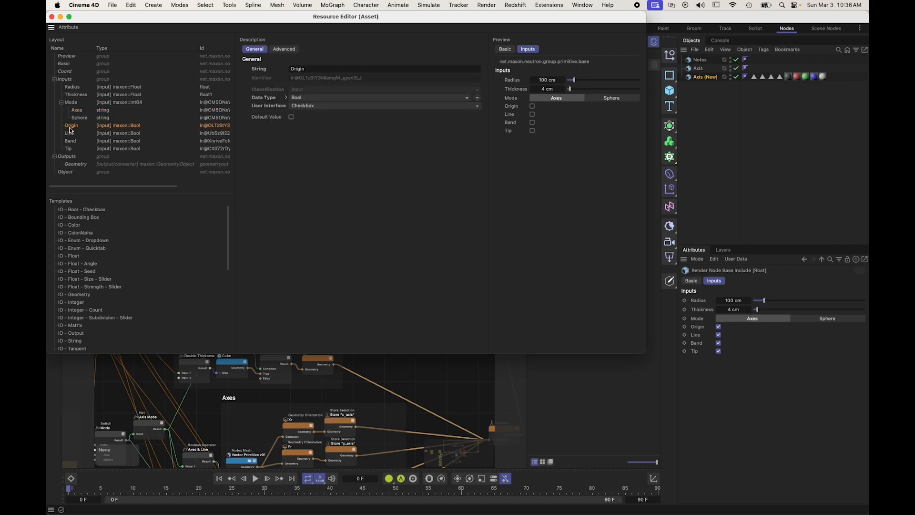
scroll(114, 265, down, 8)
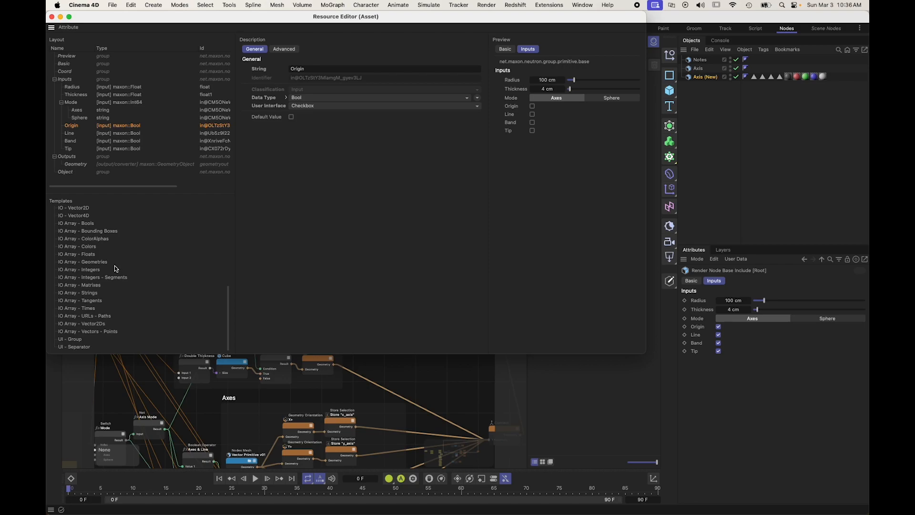
click(69, 134)
click(70, 141)
drag(75, 342, 69, 121)
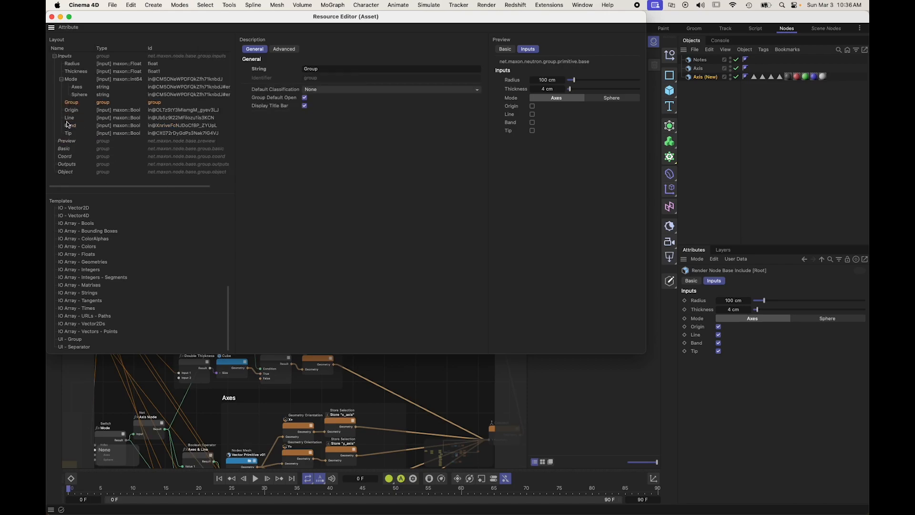
double_click(70, 102)
text(Axi)
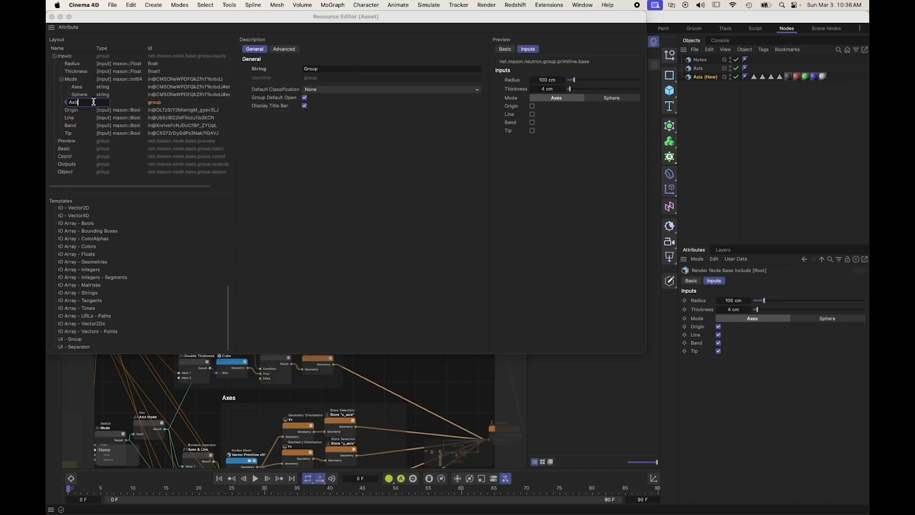
key(Return)
Step: Move the Origin, Line and Band inputs into the Axis group
click(74, 110)
shift+click(70, 119)
shift+click(70, 126)
drag(72, 111, 70, 102)
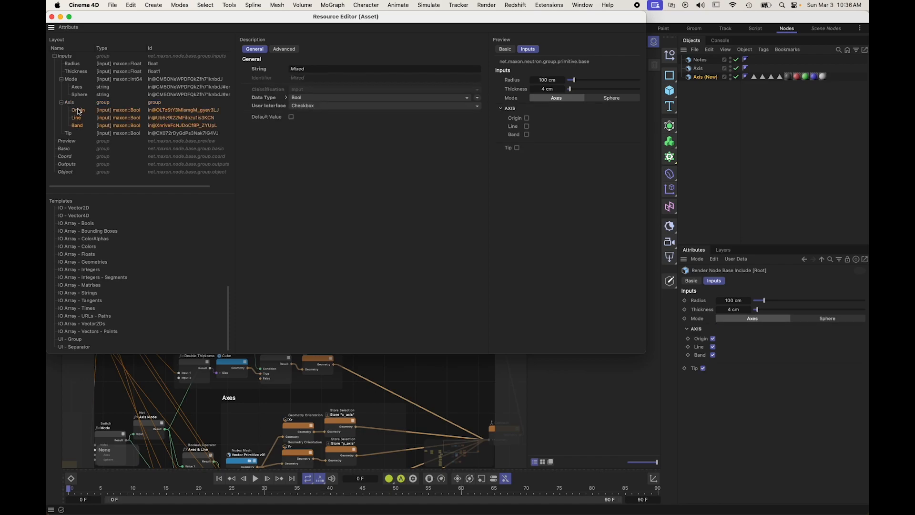
Step: Rename the Axis group as "Output" and move the Tip input into it
click(68, 134)
double_click(70, 103)
text(Output)
key(Return)
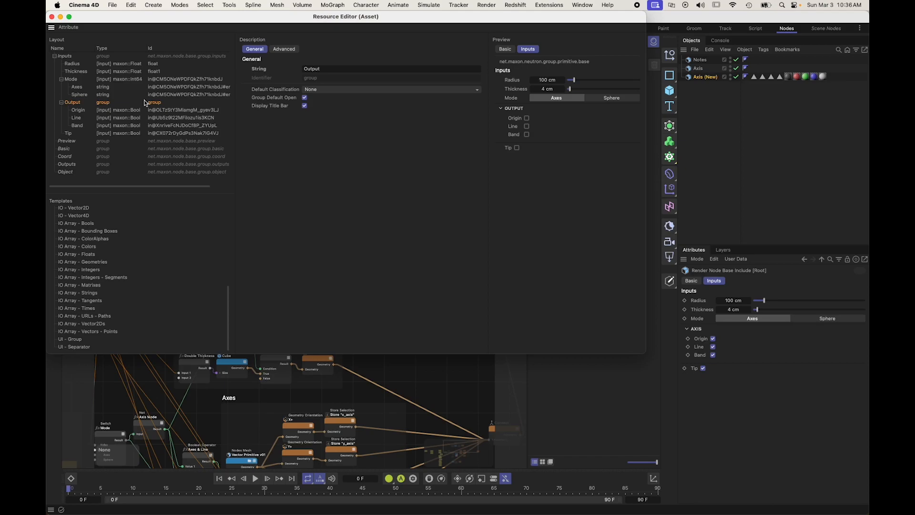
click(77, 130)
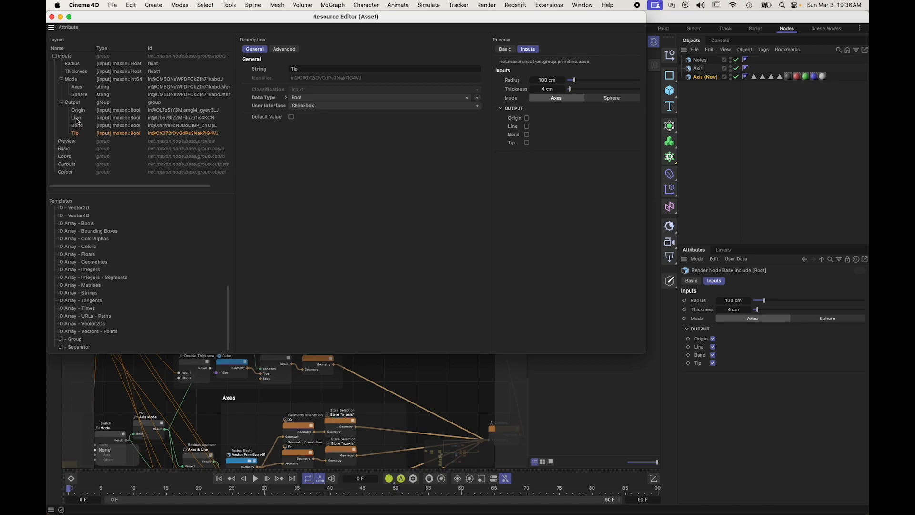
Step: Enable the default value of the Origin, Line, Band and Tip inputs together
click(78, 113)
shift+click(76, 133)
click(292, 117)
Step: Set the Origin input's enable condition to {Mode}=0
click(107, 102)
click(284, 50)
click(85, 111)
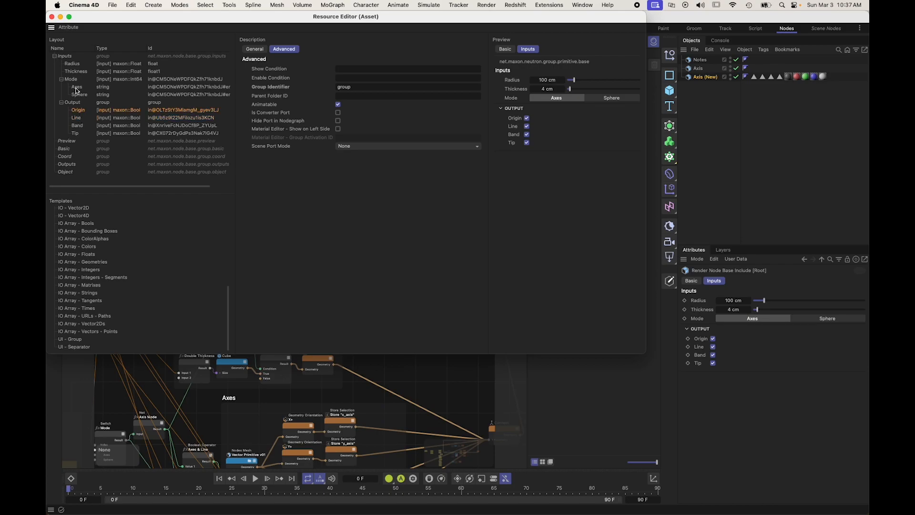
click(357, 78)
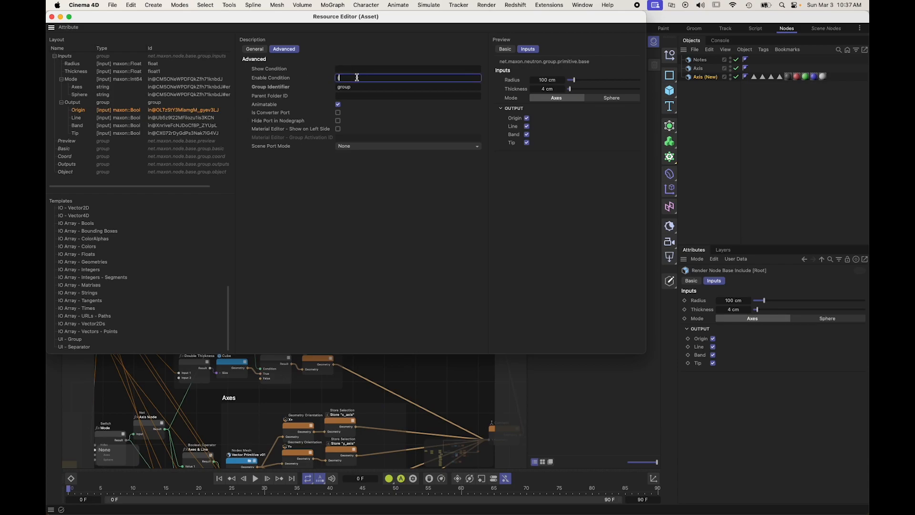
text({Mode}=0)
key(Return)
key(super+c)
Step: Test the Origin input's enable condition by switching the preview's Mode between Axes and Sphere
click(79, 119)
click(595, 98)
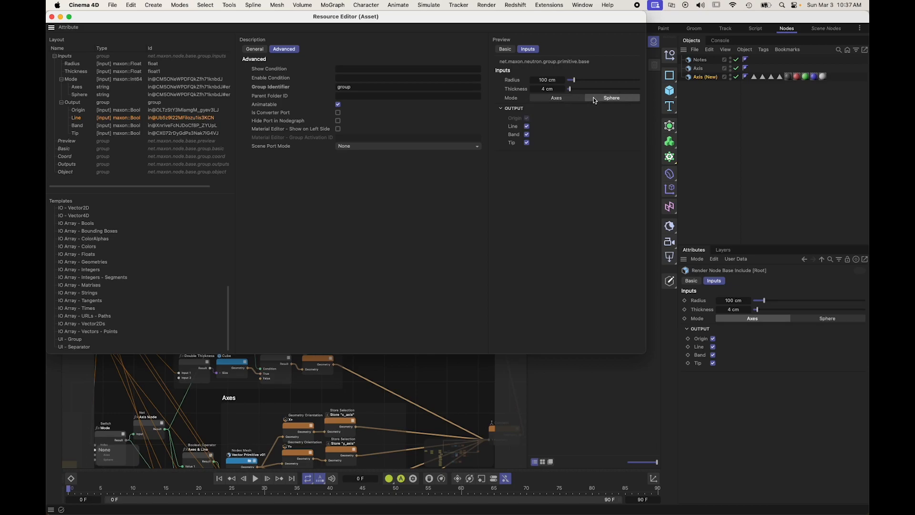
click(560, 99)
click(599, 99)
click(560, 99)
click(597, 99)
click(563, 99)
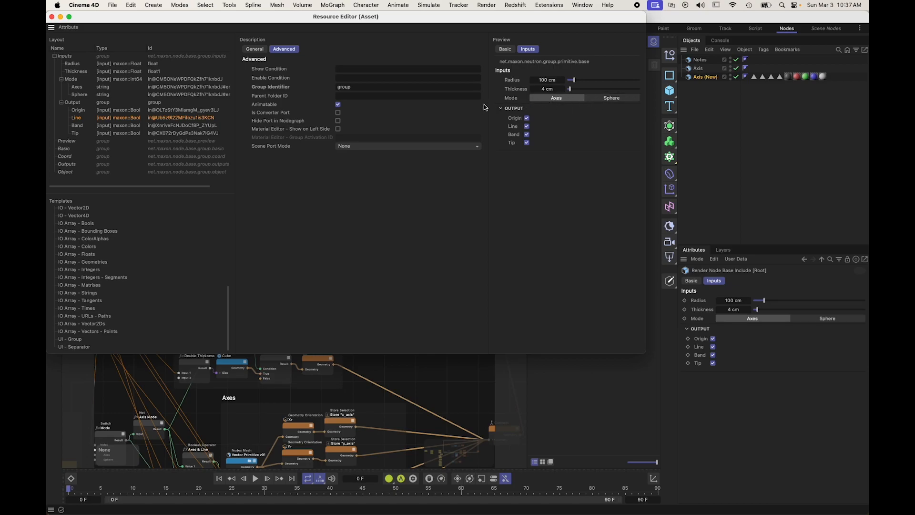
Step: Set the enable condition of the Line and Band inputs to {Mode}=0
click(339, 77)
text({Mode}=0)
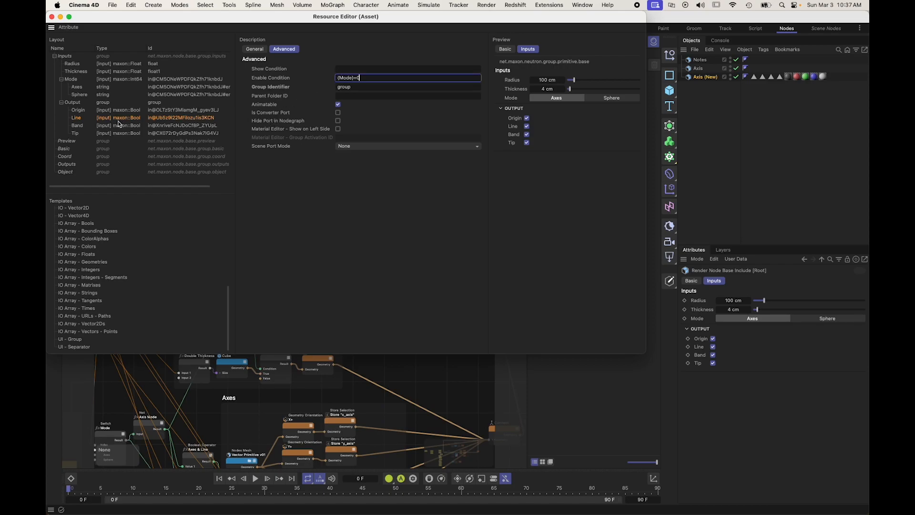
click(81, 126)
click(342, 78)
key(super+v)
key(Return)
Step: Check how the Origin, Line and Band checkboxes react in the preview when Mode alternates between Axes and Sphere
click(591, 98)
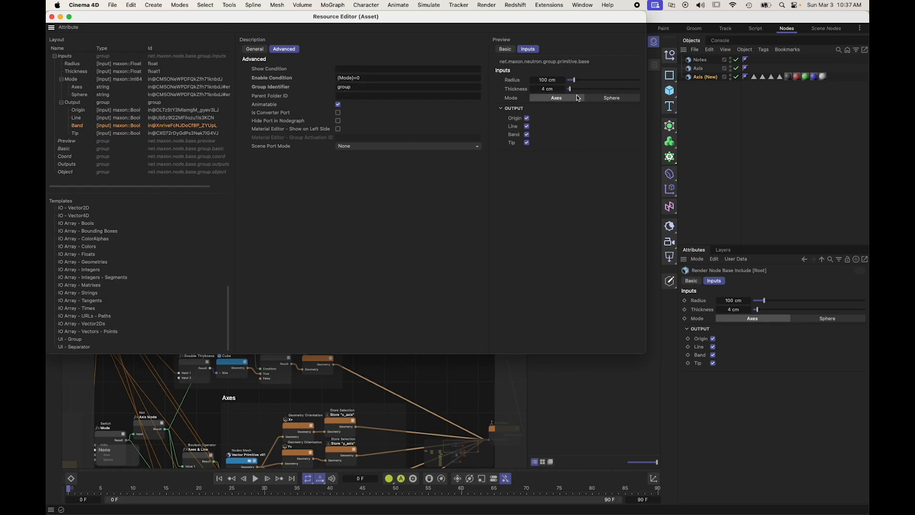
click(566, 98)
click(593, 98)
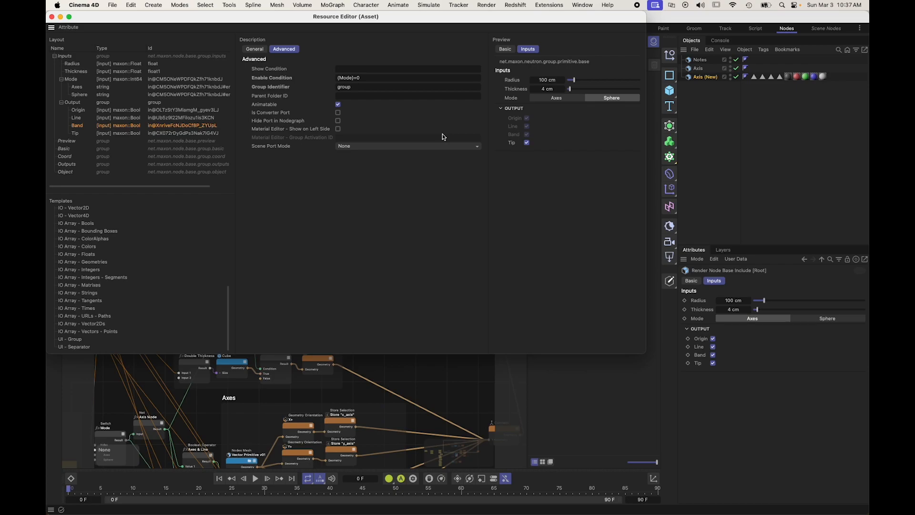
click(562, 97)
click(601, 99)
click(563, 98)
click(592, 98)
click(562, 98)
click(592, 97)
click(570, 99)
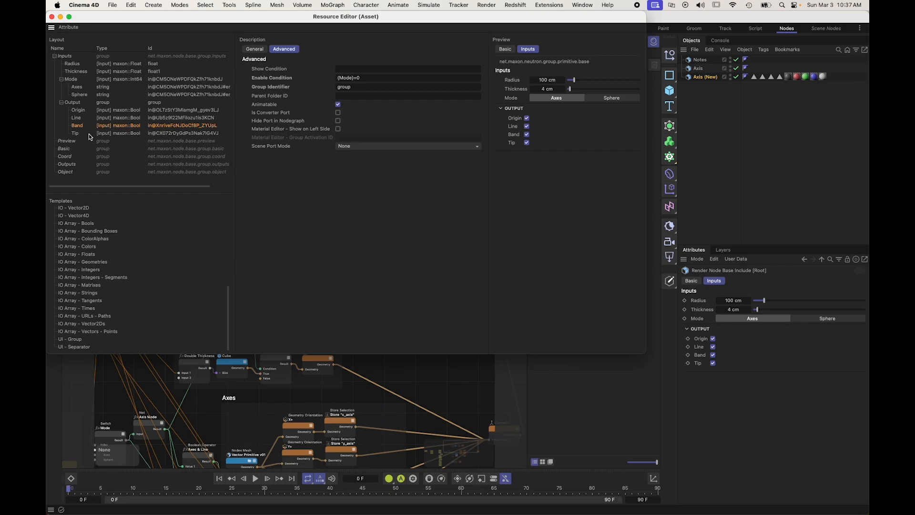
Step: Examine how the Output group folds and unfolds in the preview
click(500, 108)
click(499, 110)
click(500, 110)
click(499, 109)
click(501, 110)
click(501, 110)
click(500, 110)
click(505, 112)
click(506, 111)
Step: Set the Radius input's step to 0.1 cm and edit the Thickness input's step as well
click(77, 88)
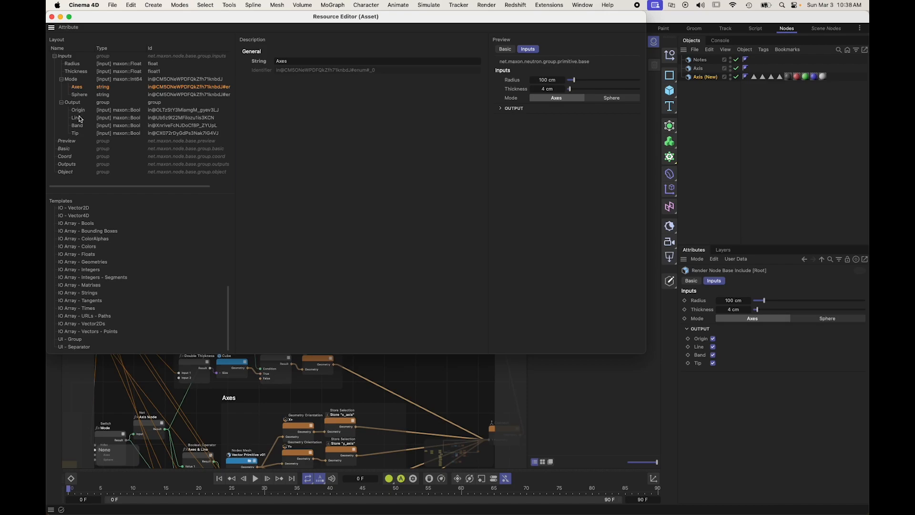
click(74, 64)
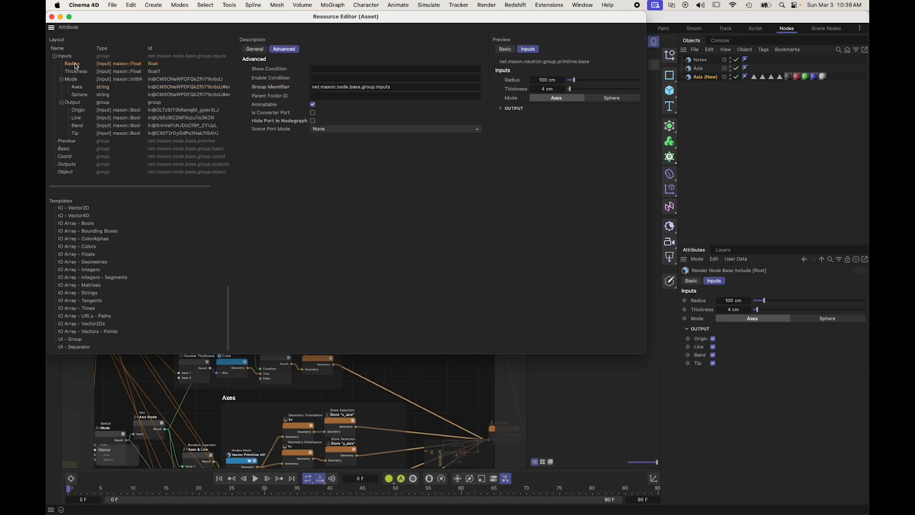
click(254, 49)
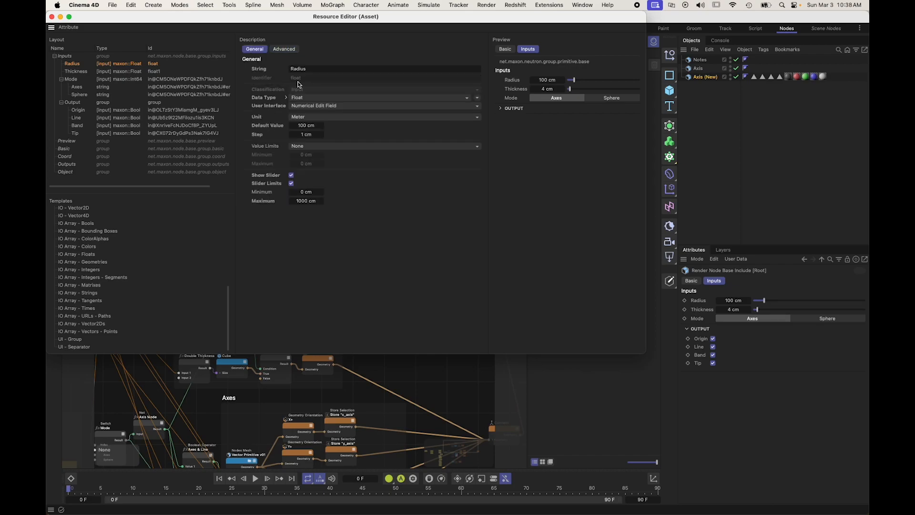
click(306, 134)
text(.1)
key(Return)
click(80, 72)
click(310, 134)
key(BackSpace)
key(Return)
Step: Set the default value of Radius to 50 cm and of Thickness to 2 cm
click(72, 63)
click(306, 126)
text(50)
key(Return)
click(84, 72)
click(307, 126)
text(2)
key(Return)
Step: Set the slider maximum of Thickness to 10 cm and of Radius to 200 cm, and close the Resource Editor
click(74, 72)
click(308, 201)
text(10)
key(Return)
click(79, 64)
click(306, 201)
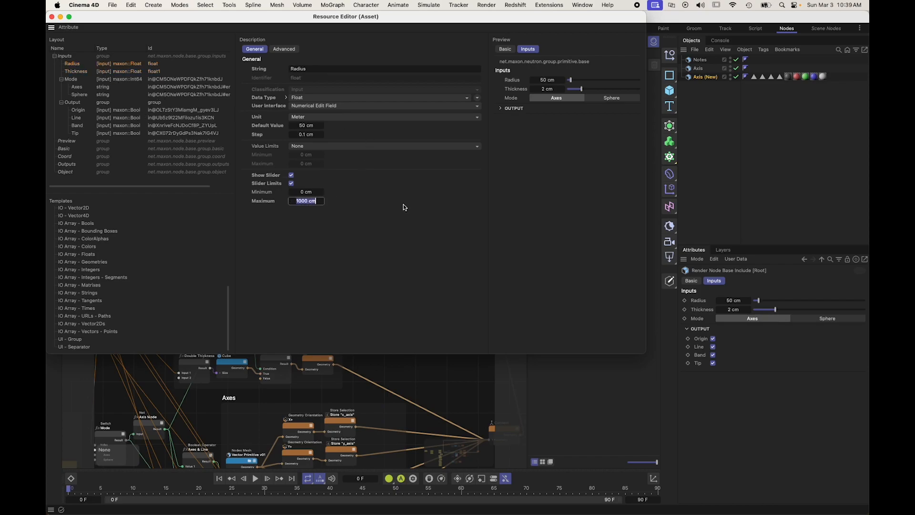
text(200)
key(Return)
click(51, 17)
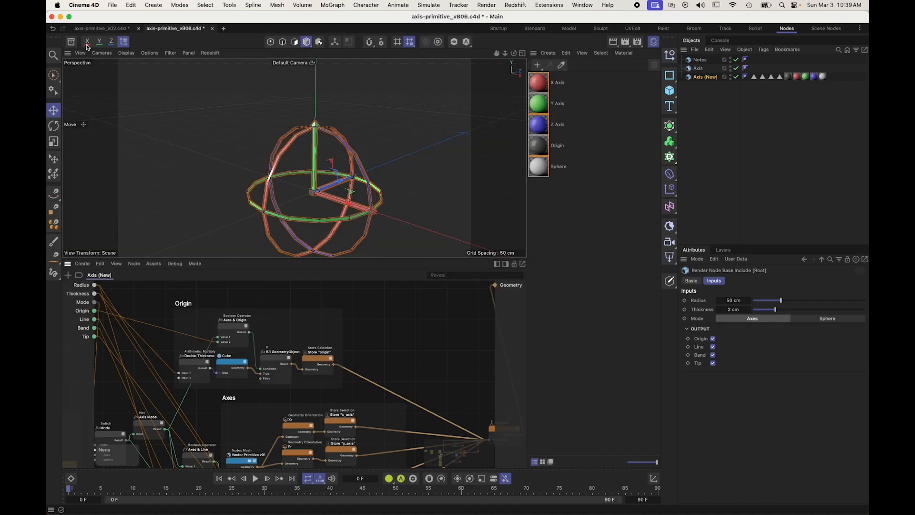
Step: Move the UI / UX note of the Kanban scaffold from Doing to the Done column, below Colors / Selections
scroll(410, 340, down, 3)
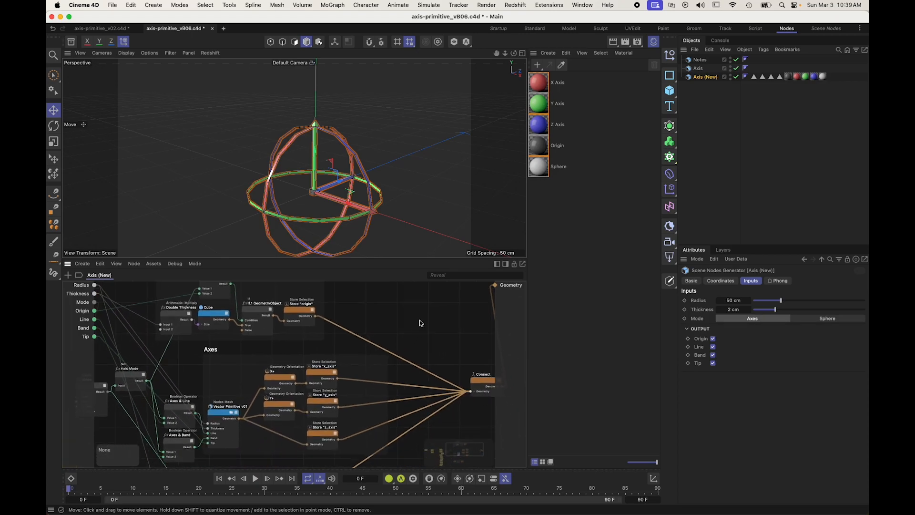
scroll(408, 318, down, 5)
alt+middle_drag(406, 319, 530, 298)
scroll(226, 347, up, 5)
scroll(229, 380, down, 6)
click(255, 410)
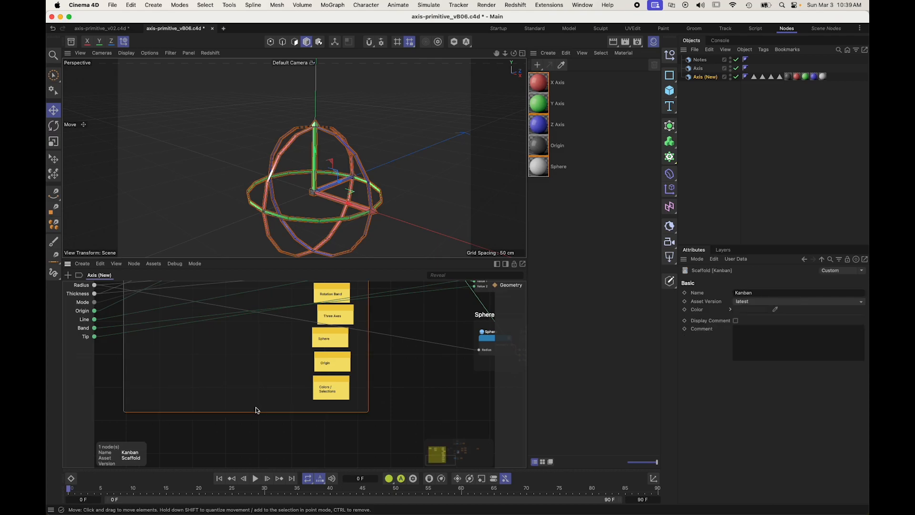
scroll(238, 333, up, 3)
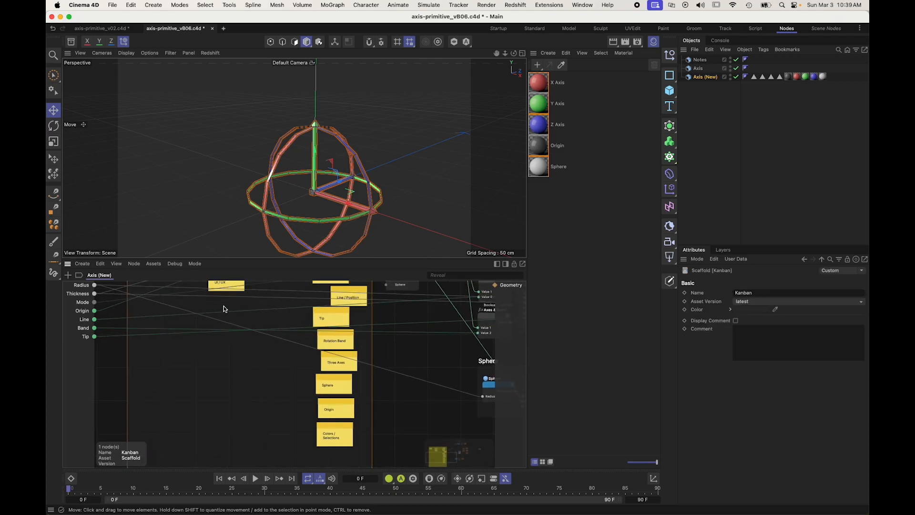
drag(230, 288, 328, 463)
click(398, 433)
Step: Shift the Origin scaffold with its nodes sideways so its edge lines up with the Axes scaffold
scroll(441, 387, right, 10)
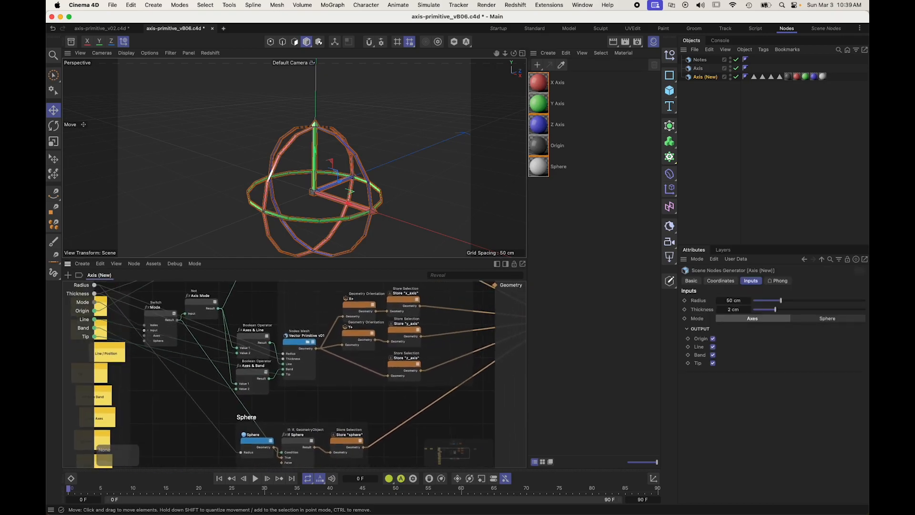
scroll(440, 388, up, 5)
scroll(440, 388, right, 4)
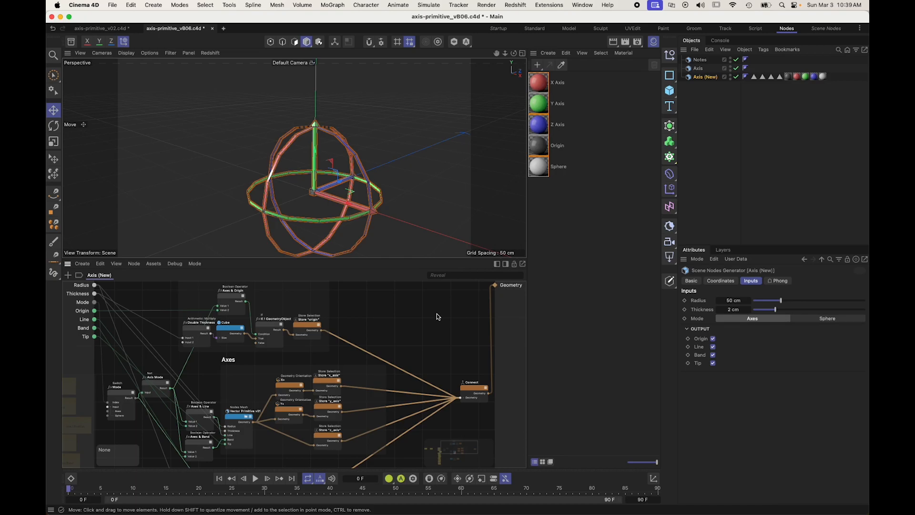
scroll(437, 316, up, 3)
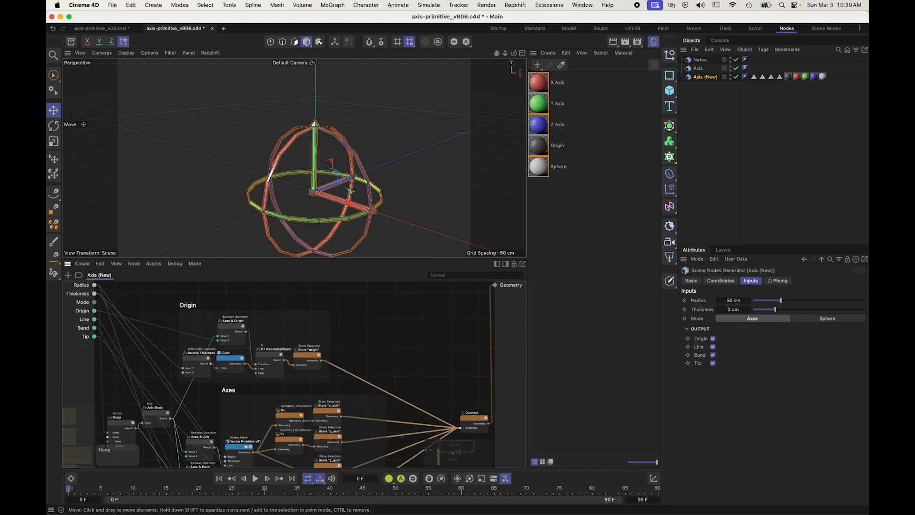
drag(316, 329, 346, 330)
click(385, 317)
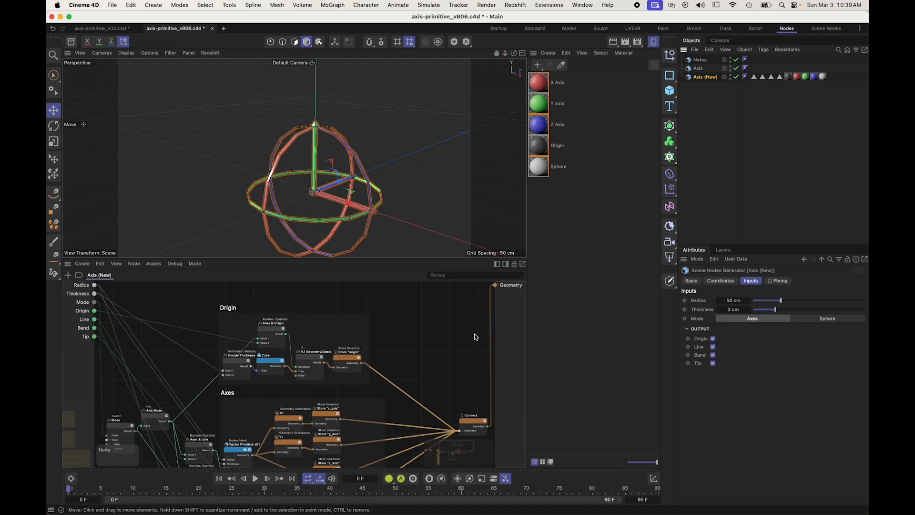
Step: Deselect the Axis (New) object and inspect the colored axes, bands and origin cube up close and from several angles
alt+middle_drag(455, 359, 632, 218)
alt+middle_drag(580, 250, 416, 350)
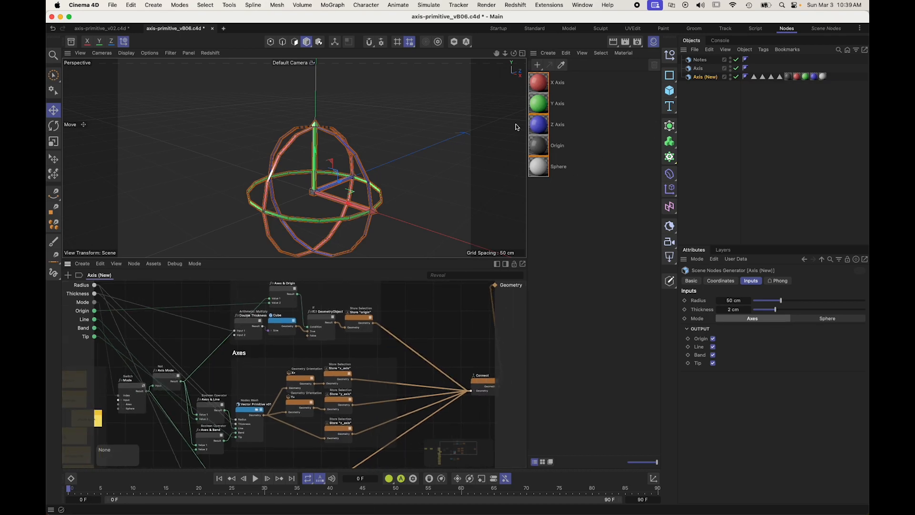
click(687, 115)
scroll(385, 134, up, 5)
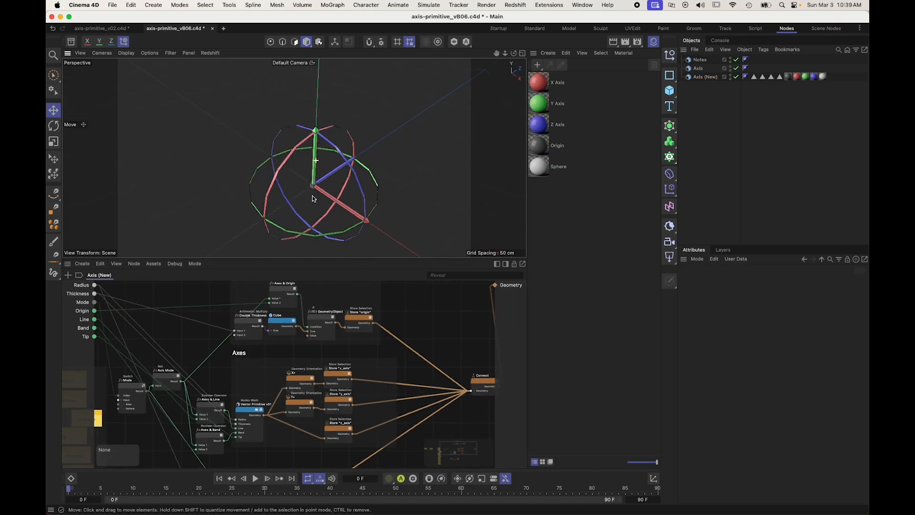
alt+drag(385, 133, 321, 156)
scroll(345, 193, up, 3)
alt+drag(368, 198, 301, 165)
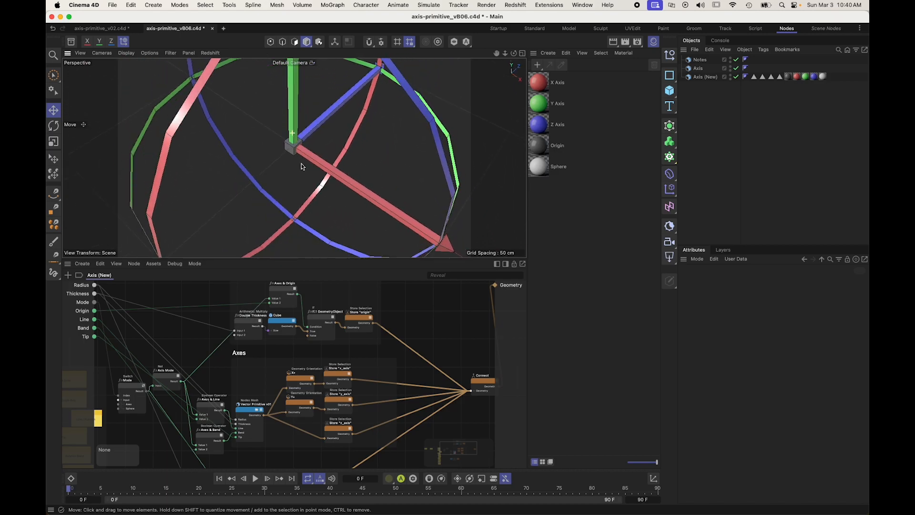
scroll(296, 155, down, 6)
scroll(309, 87, up, 2)
alt+drag(310, 87, 321, 75)
scroll(303, 113, up, 3)
alt+drag(302, 115, 322, 143)
scroll(317, 148, down, 5)
scroll(329, 151, up, 10)
alt+drag(364, 172, 382, 198)
scroll(349, 174, down, 10)
scroll(363, 161, up, 8)
scroll(367, 164, down, 5)
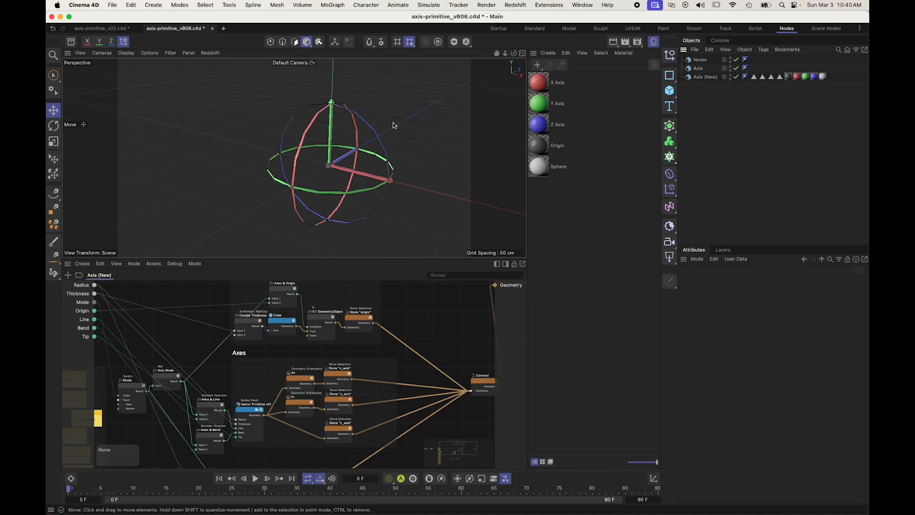
scroll(322, 136, up, 5)
alt+drag(296, 212, 333, 191)
scroll(355, 157, up, 8)
scroll(302, 192, down, 8)
scroll(333, 190, down, 3)
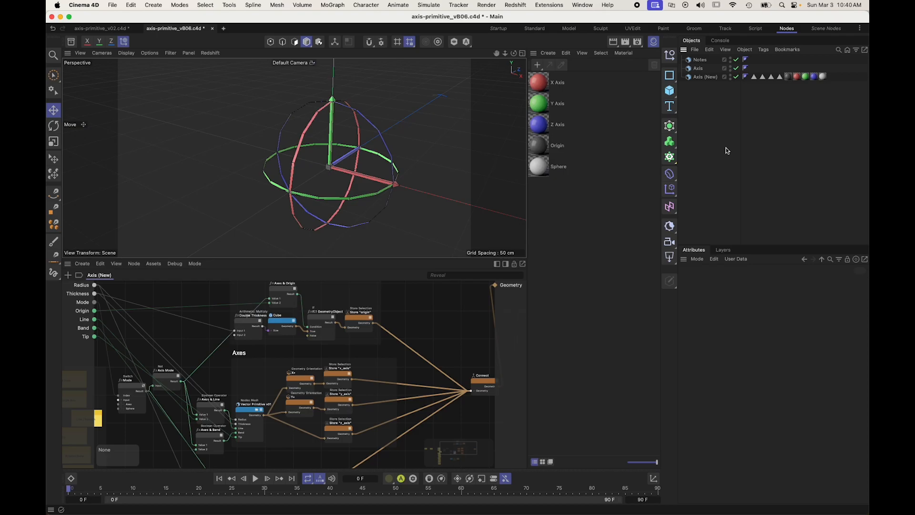
Step: Search all assets for "arrow" in the asset library and open the 0230 Round Arrow Primitive scene
click(71, 42)
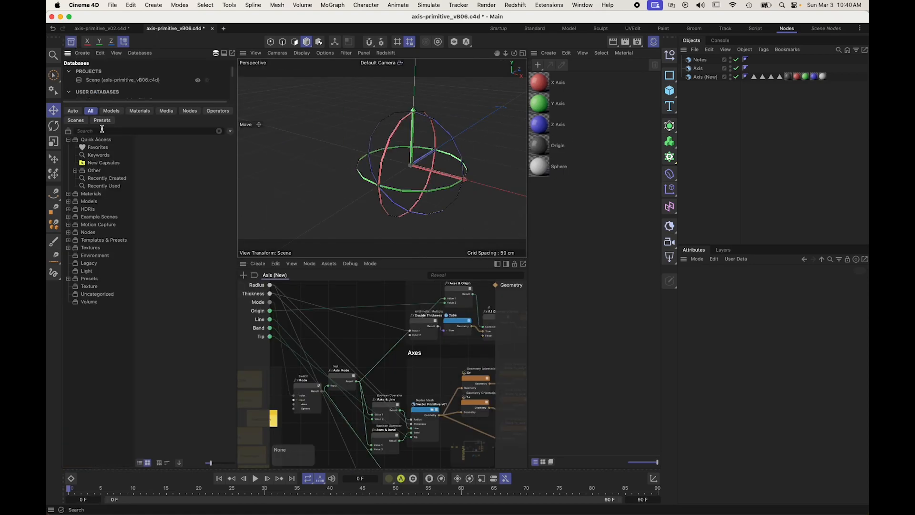
click(216, 52)
click(140, 84)
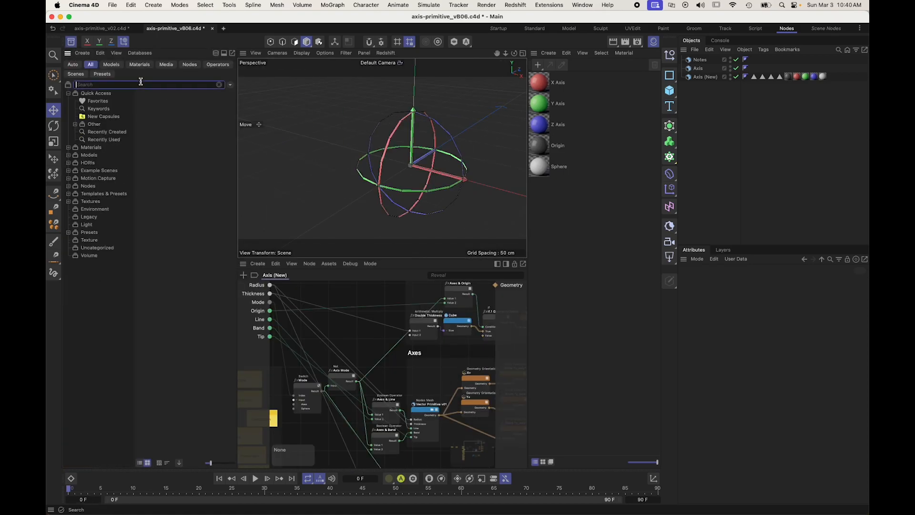
text(arrow)
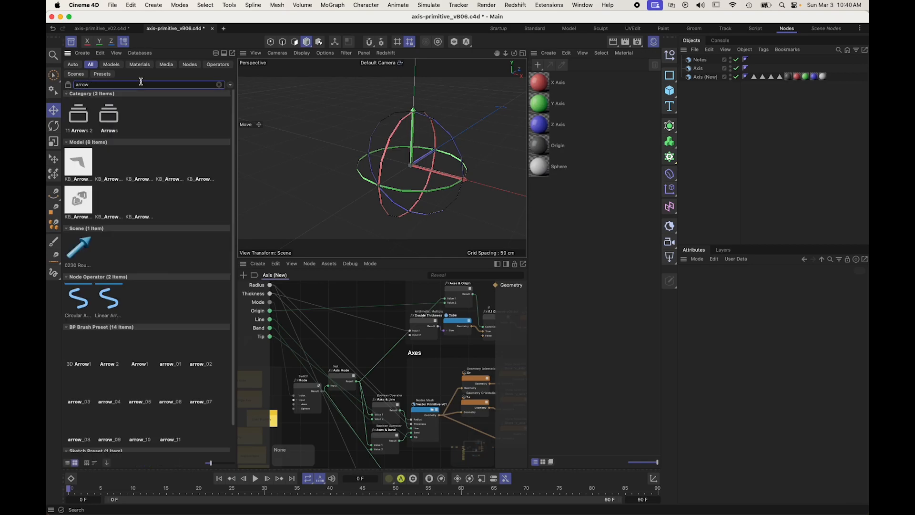
double_click(82, 244)
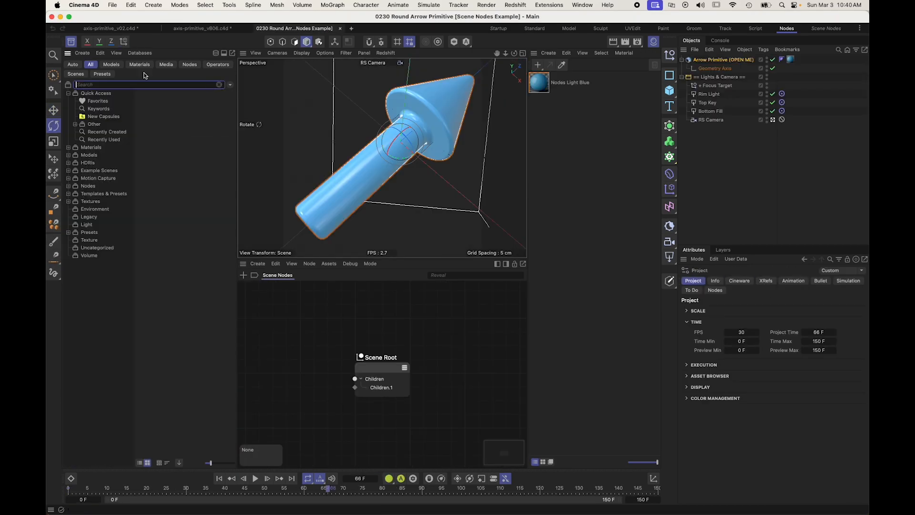
Step: Open the node graph of the Arrow Primitive object and examine its Arrow Profile Spline node
click(713, 60)
alt+middle_drag(268, 299, 327, 286)
click(201, 340)
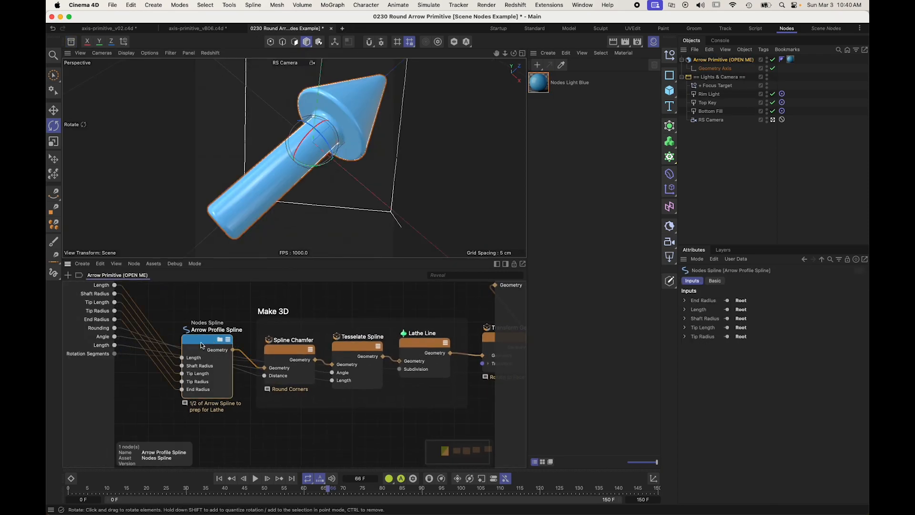
Step: Undo a trial rotated copy of the arrow and close the Round Arrow Primitive example without saving
ctrl+drag(270, 178, 290, 133)
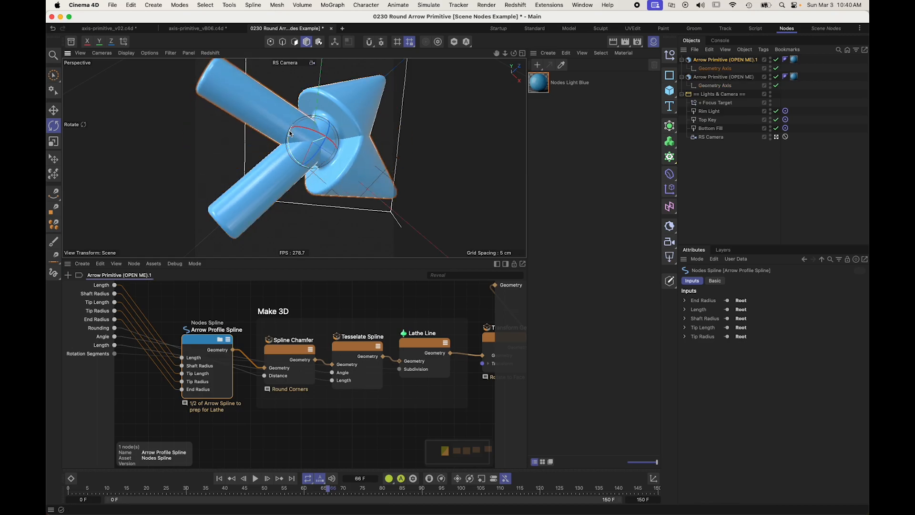
key(super+z)
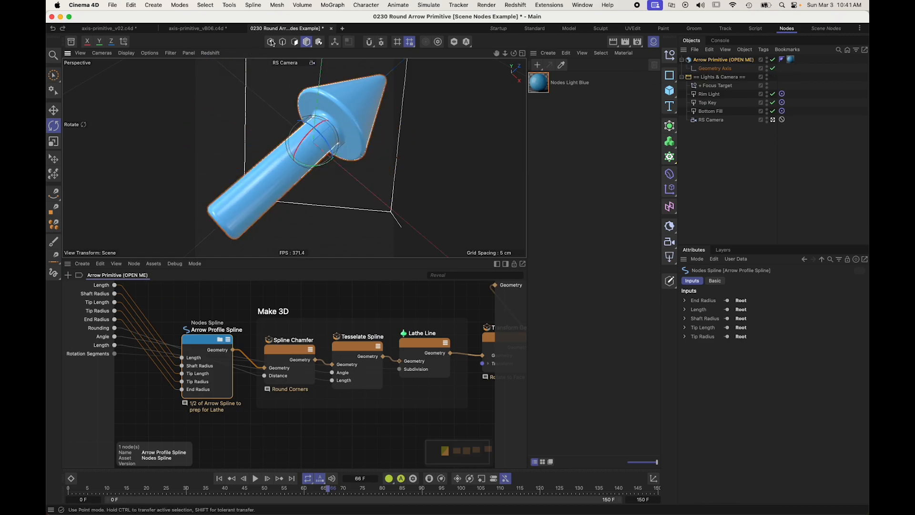
click(331, 29)
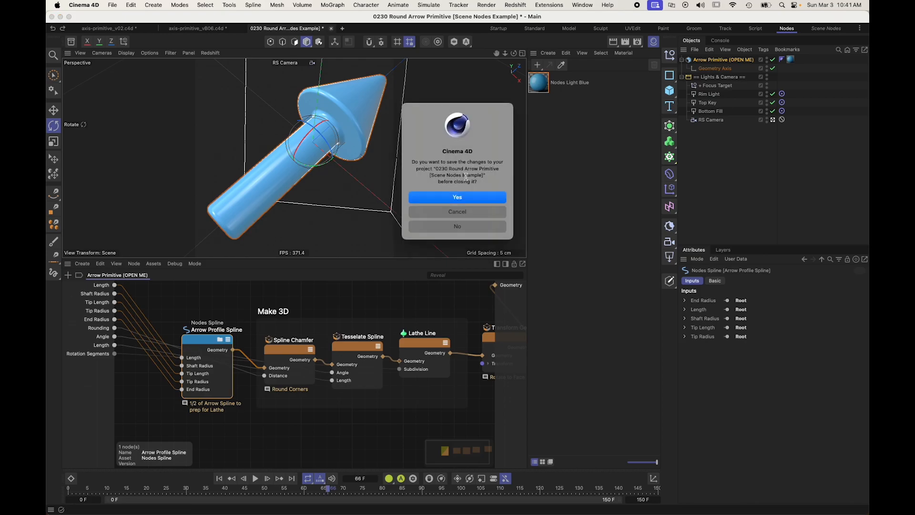
click(472, 227)
Step: Remove the Kanban scaffold from the Axis (New) node graph and delete the notes of its Done column
alt+middle_drag(436, 316, 644, 249)
alt+middle_drag(421, 382, 409, 339)
alt+right_drag(320, 373, 268, 375)
alt+middle_drag(184, 302, 188, 310)
drag(173, 300, 151, 295)
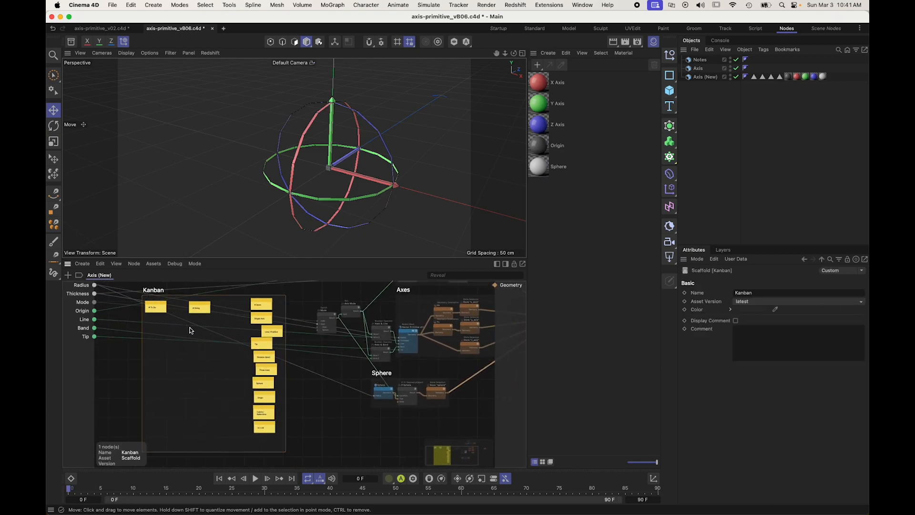
click(208, 351)
drag(268, 442, 263, 309)
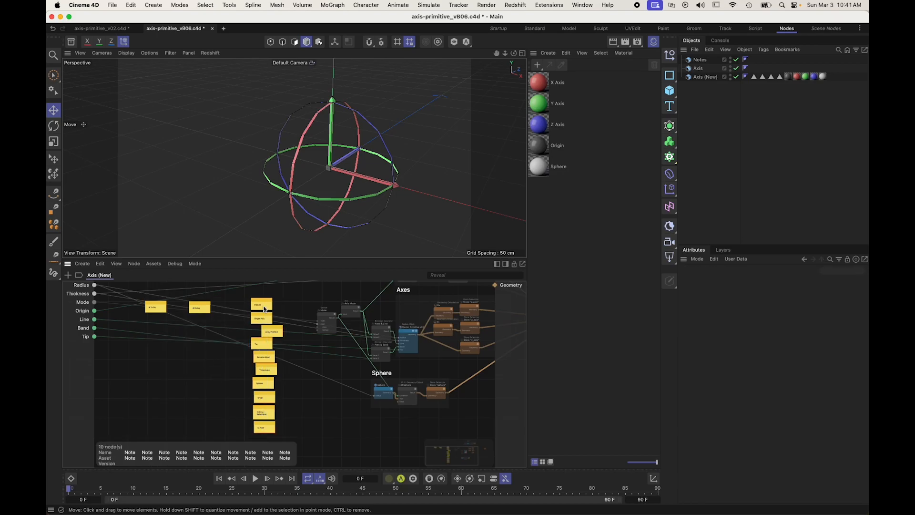
key(Delete)
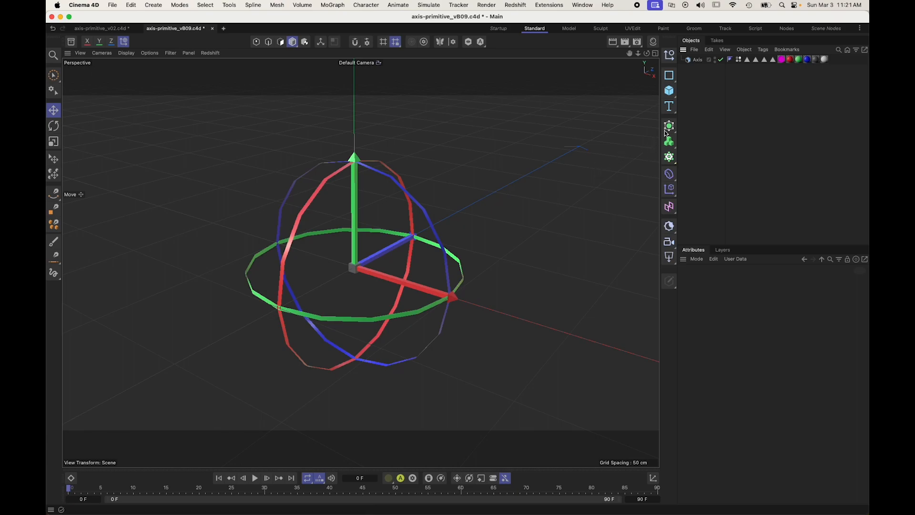
Step: Set the Axis object's Radius to 76 cm and its Thickness to 2.92 cm
click(696, 60)
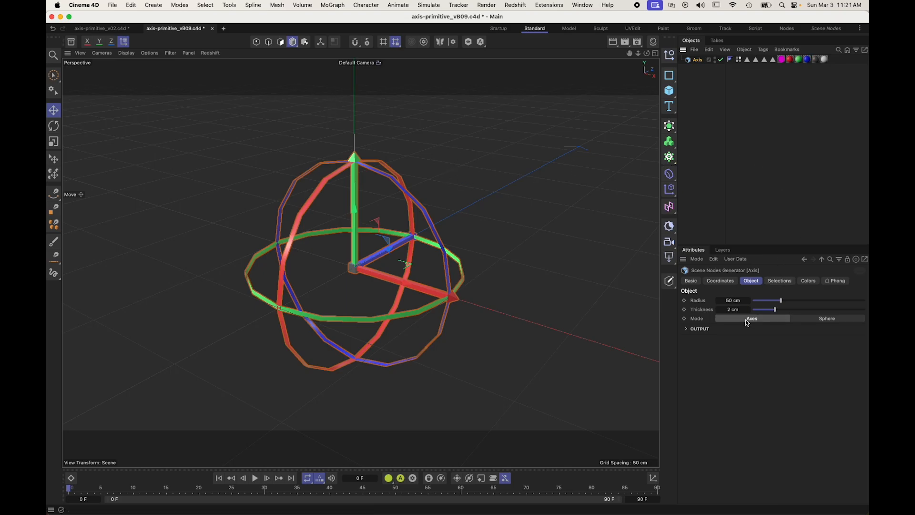
mouse_move(782, 302)
mouse_down()
mouse_move(797, 298)
mouse_move(773, 302)
mouse_move(810, 312)
mouse_move(786, 312)
mouse_up()
Step: Try Sphere mode on the Axis object with the Tip output turned off, and return to Axes mode with Tip enabled
click(813, 318)
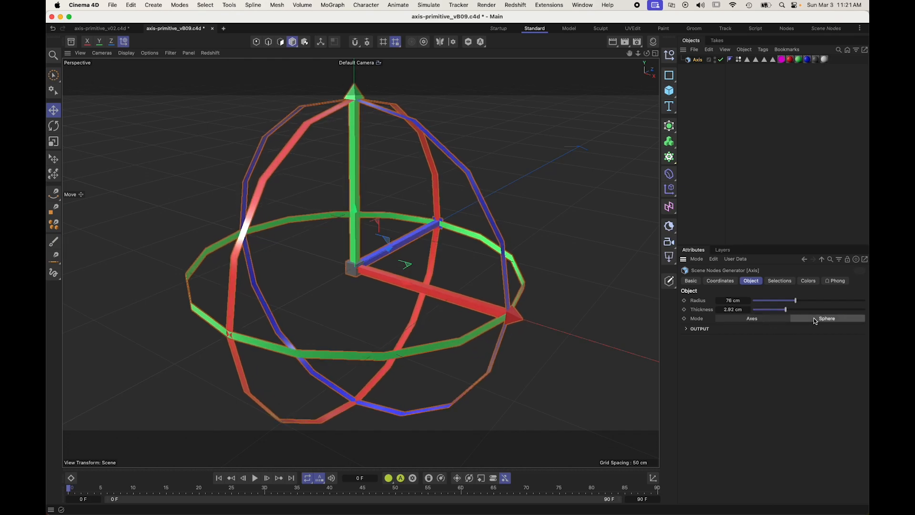
click(701, 328)
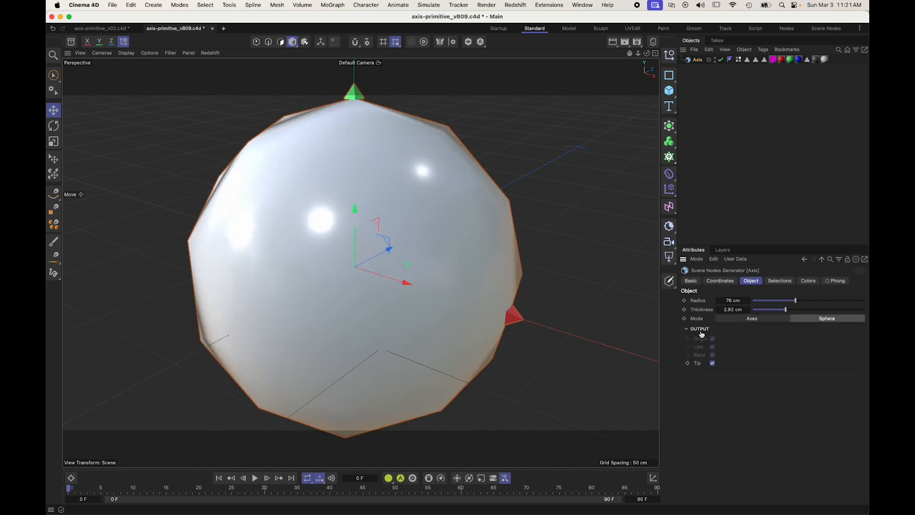
click(712, 363)
click(712, 364)
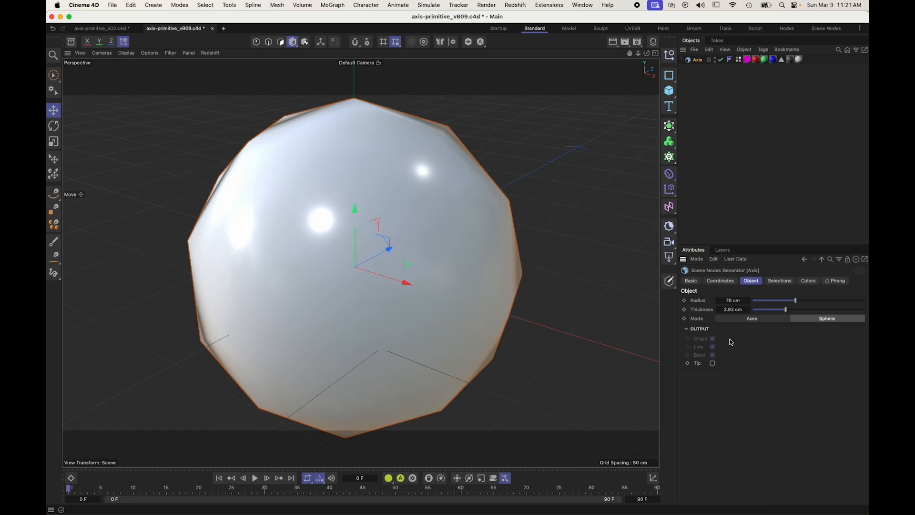
click(747, 318)
click(712, 364)
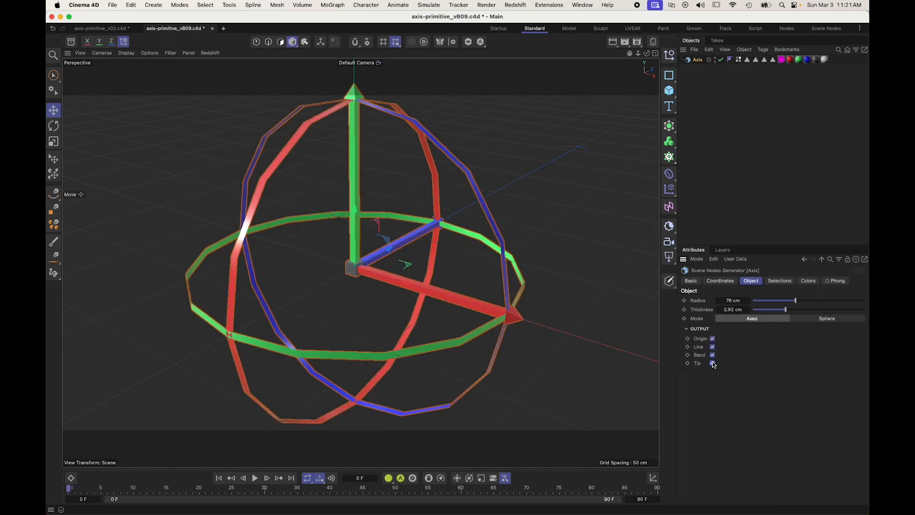
Step: Review the Axis object's selection names and its color settings for origin, axes and sphere
click(776, 282)
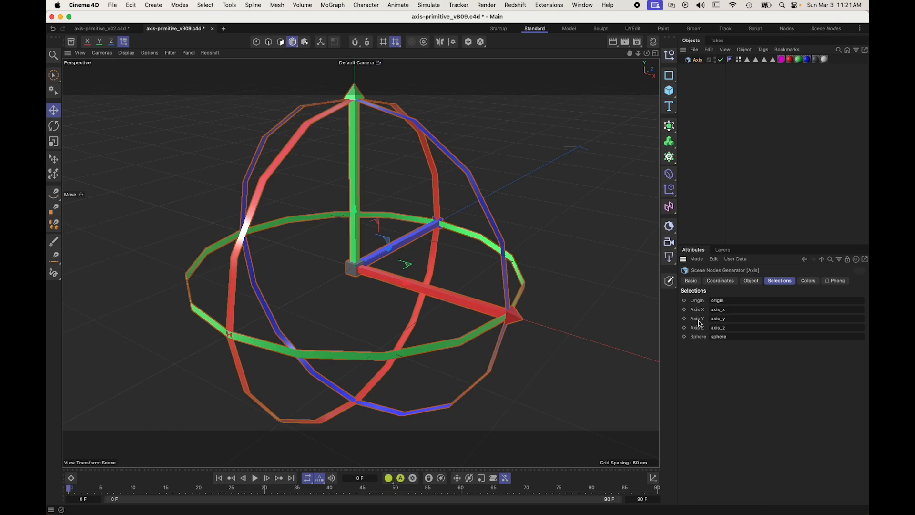
click(809, 281)
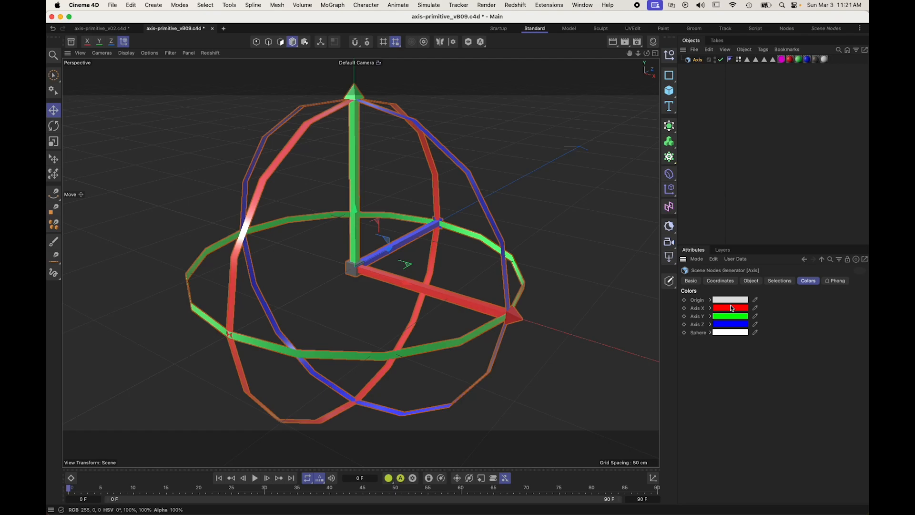
mouse_move(729, 301)
Step: Move the Vertex Color material tag behind the other material tags to preview the vertex colors on the axis
click(782, 62)
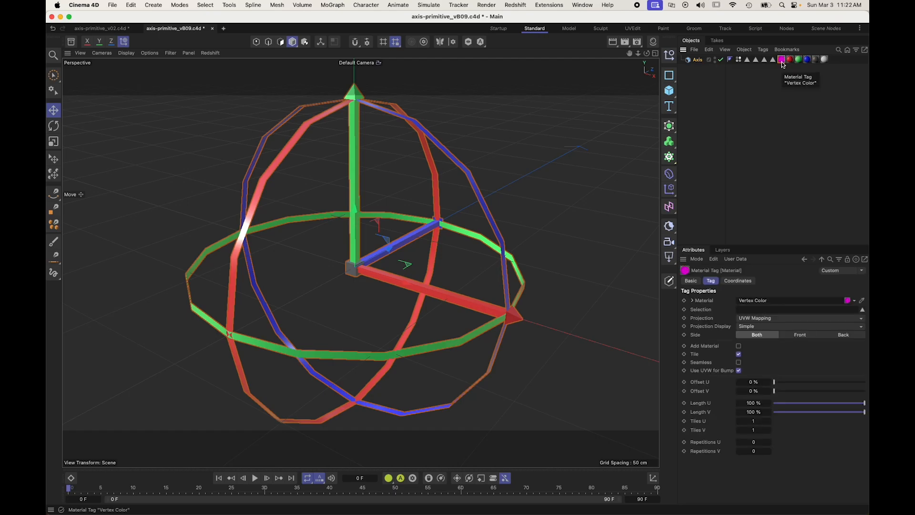
drag(782, 61, 833, 66)
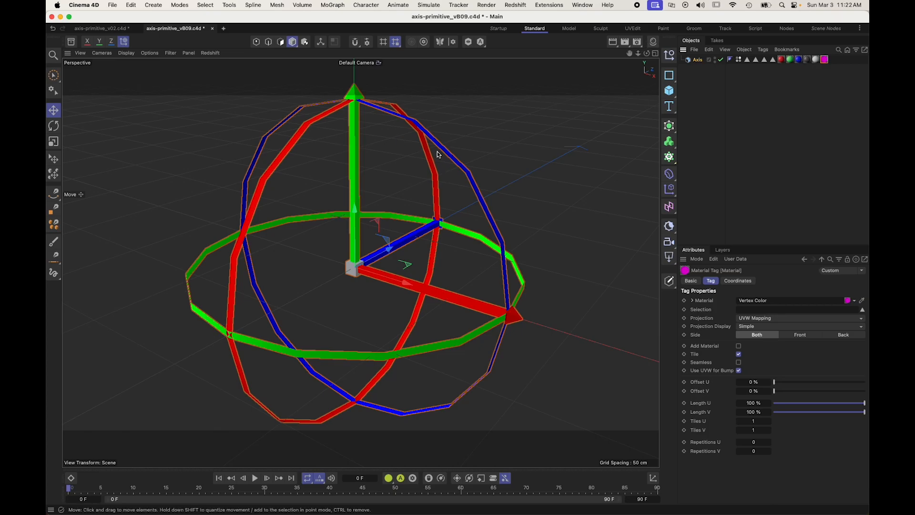
mouse_move(647, 54)
mouse_down()
mouse_move(660, 52)
mouse_move(698, 91)
mouse_move(643, 143)
mouse_move(625, 57)
mouse_move(624, 71)
mouse_move(641, 54)
mouse_move(629, 53)
mouse_up()
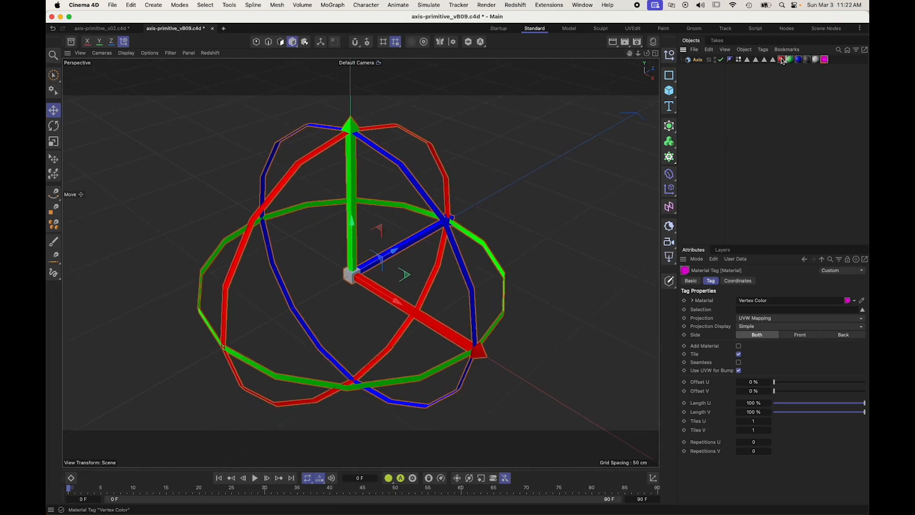
Step: Open the Axis object's node graph in the Node Editor and examine the Origin, Axes and Sphere scaffolds
click(693, 60)
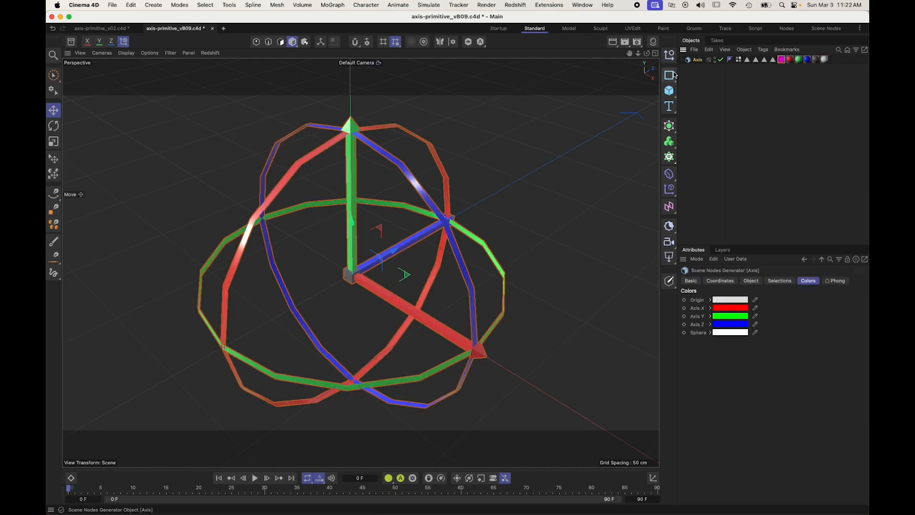
double_click(690, 60)
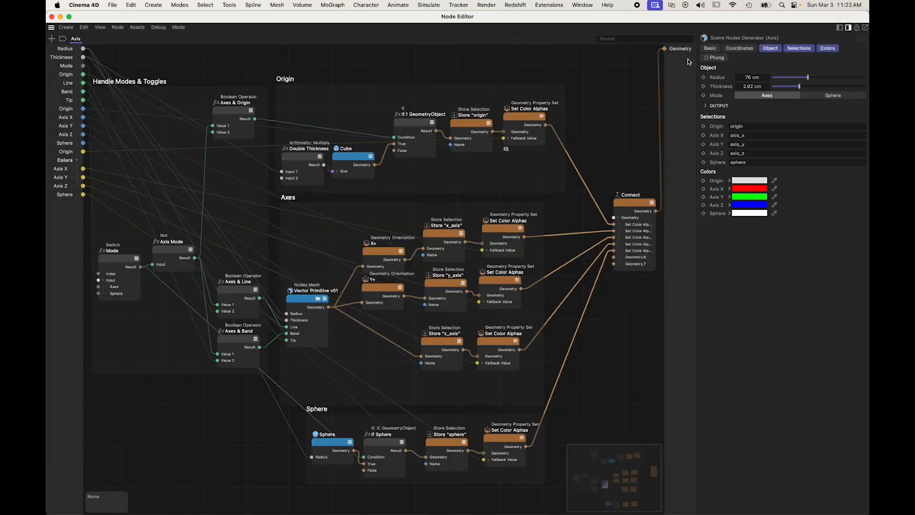
alt+middle_drag(305, 209, 294, 187)
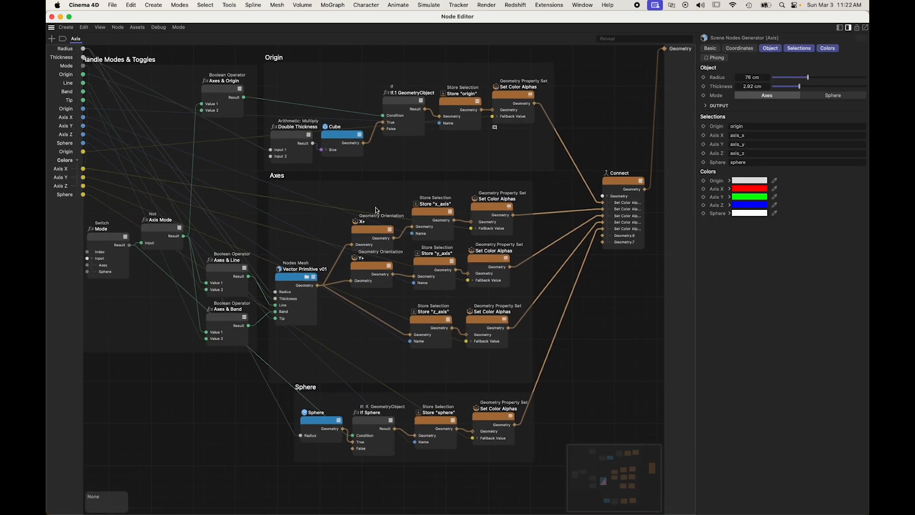
Step: Find "set color" in the node library and add a Geometry Property Set (Color Alphas) node above the Connect node
double_click(563, 192)
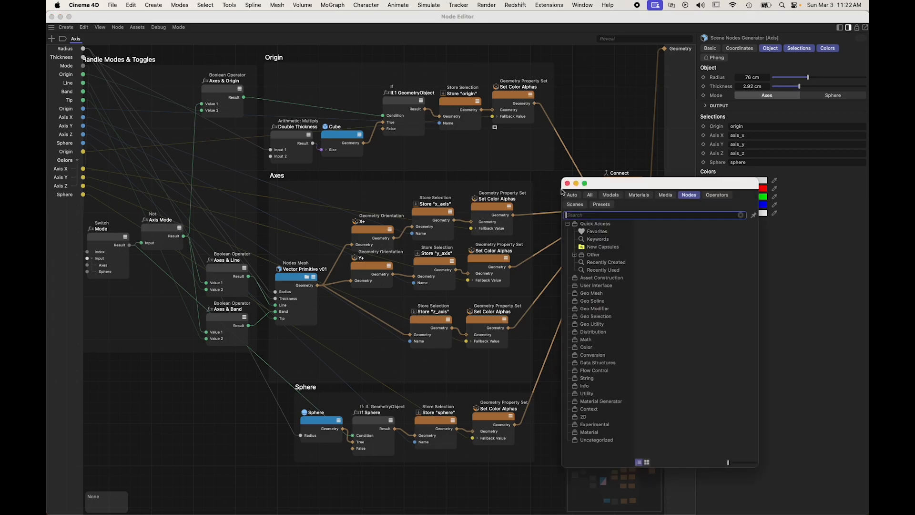
text(set color)
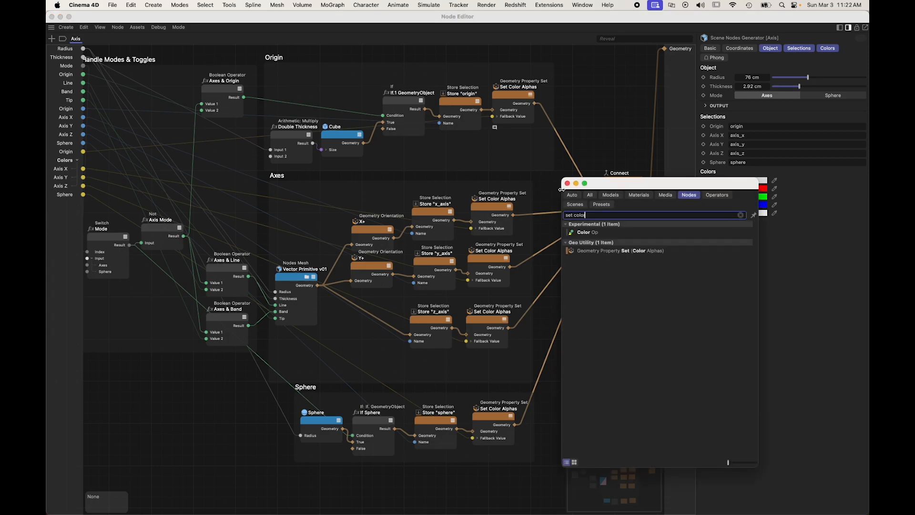
drag(576, 249, 602, 101)
middle_drag(608, 80, 533, 105)
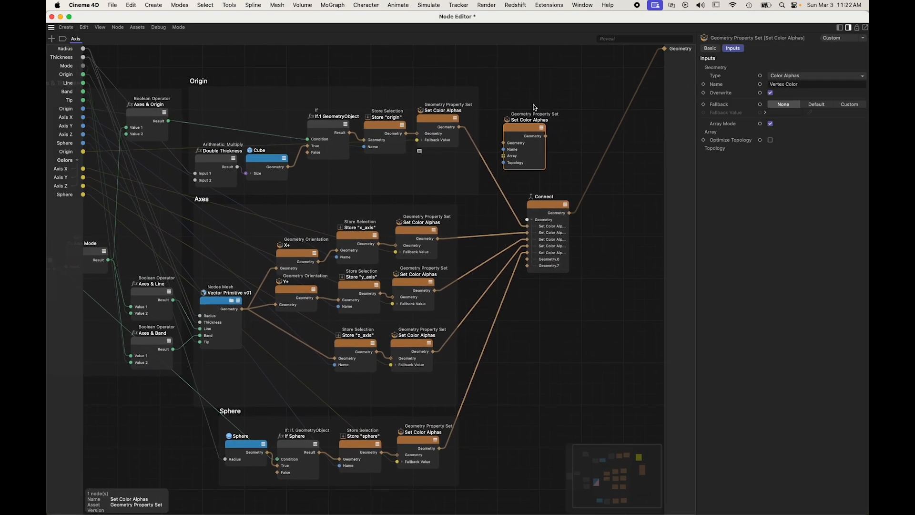
scroll(539, 112, up, 5)
drag(446, 158, 483, 128)
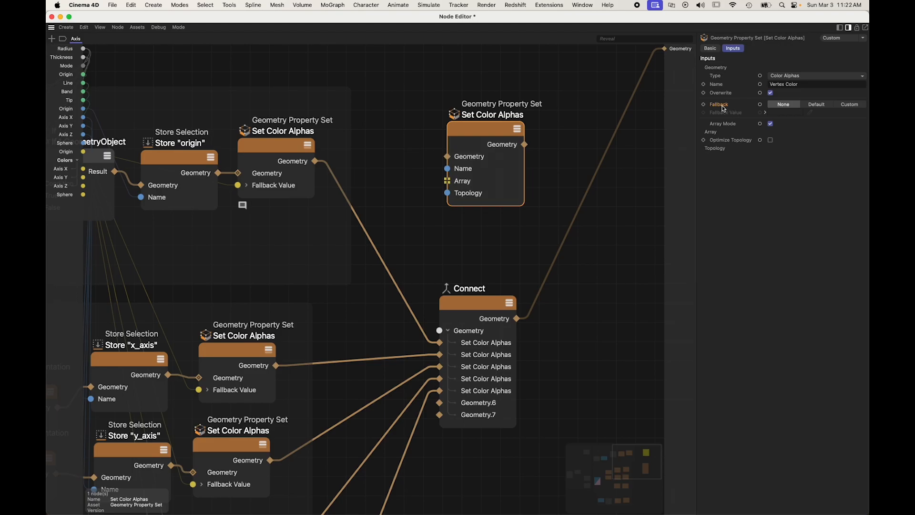
Step: Set the Fallback of the unconnected Set Color Alphas node to Custom, and delete that node
click(856, 106)
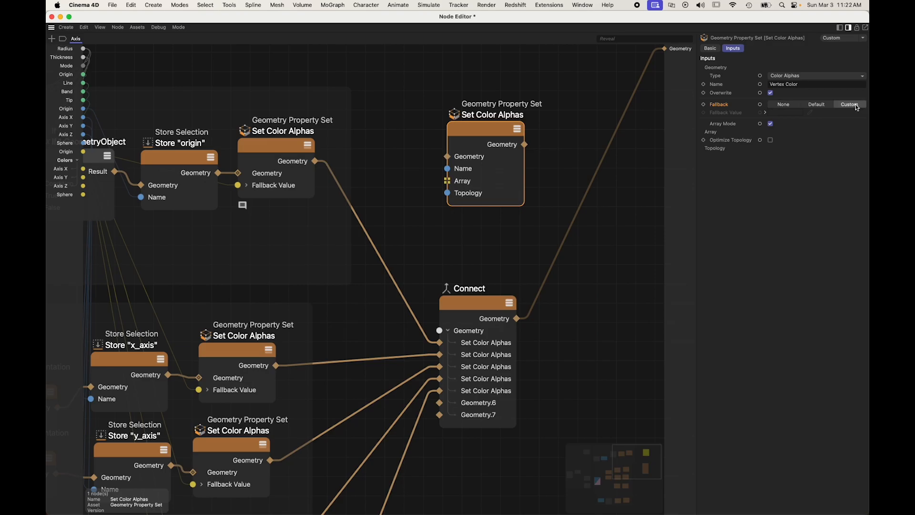
mouse_move(788, 115)
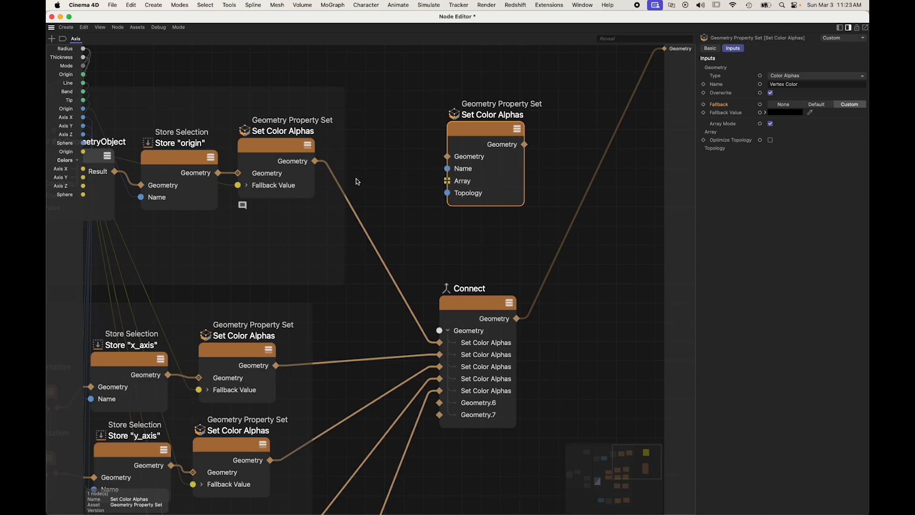
key(Delete)
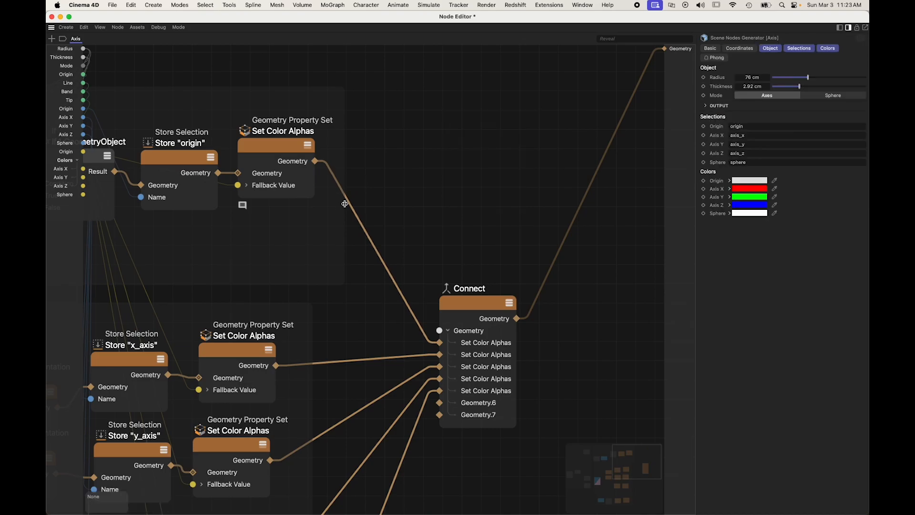
Step: Look over the Set Color Alphas nodes leading into Connect and close the Node Editor
scroll(384, 206, left, 10)
scroll(384, 206, down, 3)
scroll(385, 206, down, 5)
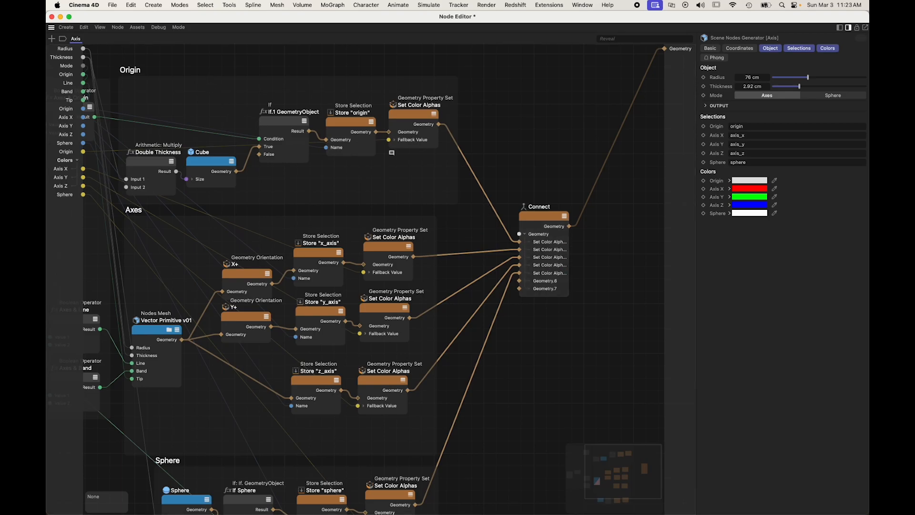
click(51, 17)
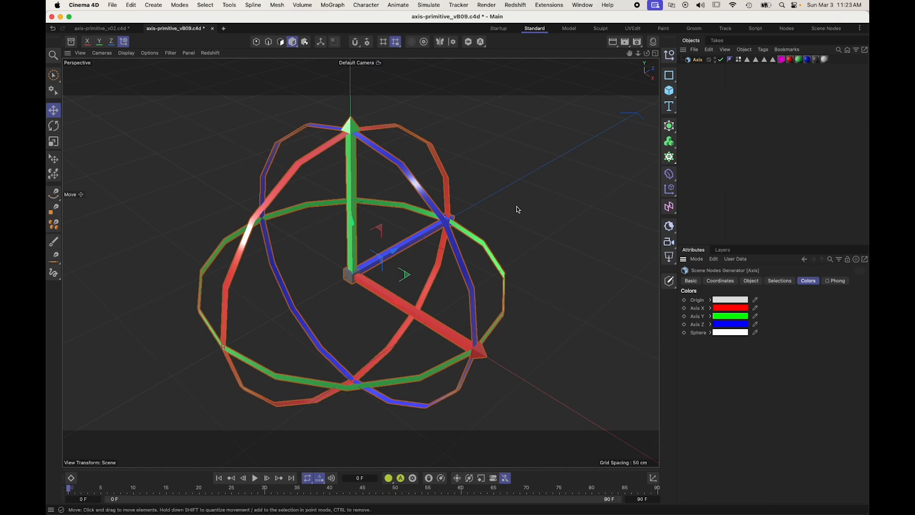
Step: Deselect the Axis object and inspect the colored axis primitive from several angles
alt+drag(408, 258, 401, 231)
alt+right_drag(401, 230, 365, 263)
alt+middle_drag(367, 247, 365, 268)
alt+right_drag(365, 269, 372, 273)
alt+drag(372, 272, 389, 245)
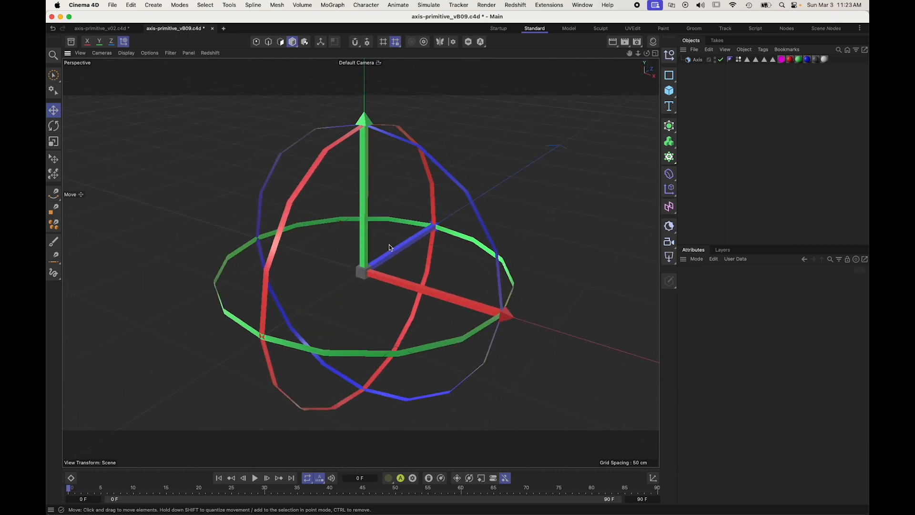